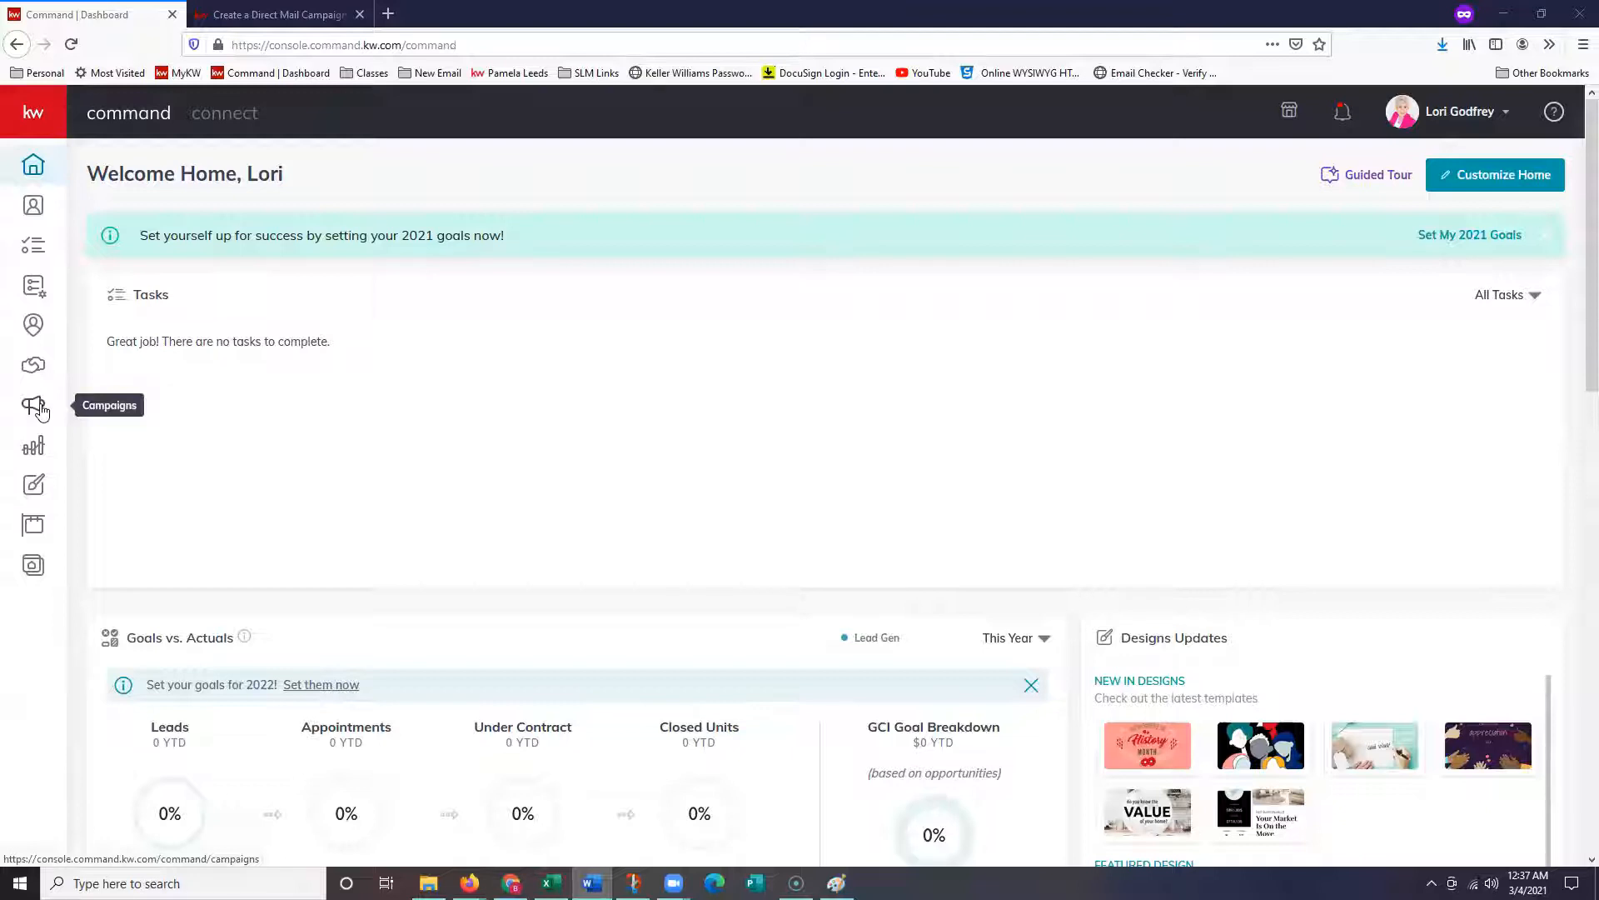
- Leave the dashboard for the Campaigns area using the megaphone icon in the sidebar
click(41, 410)
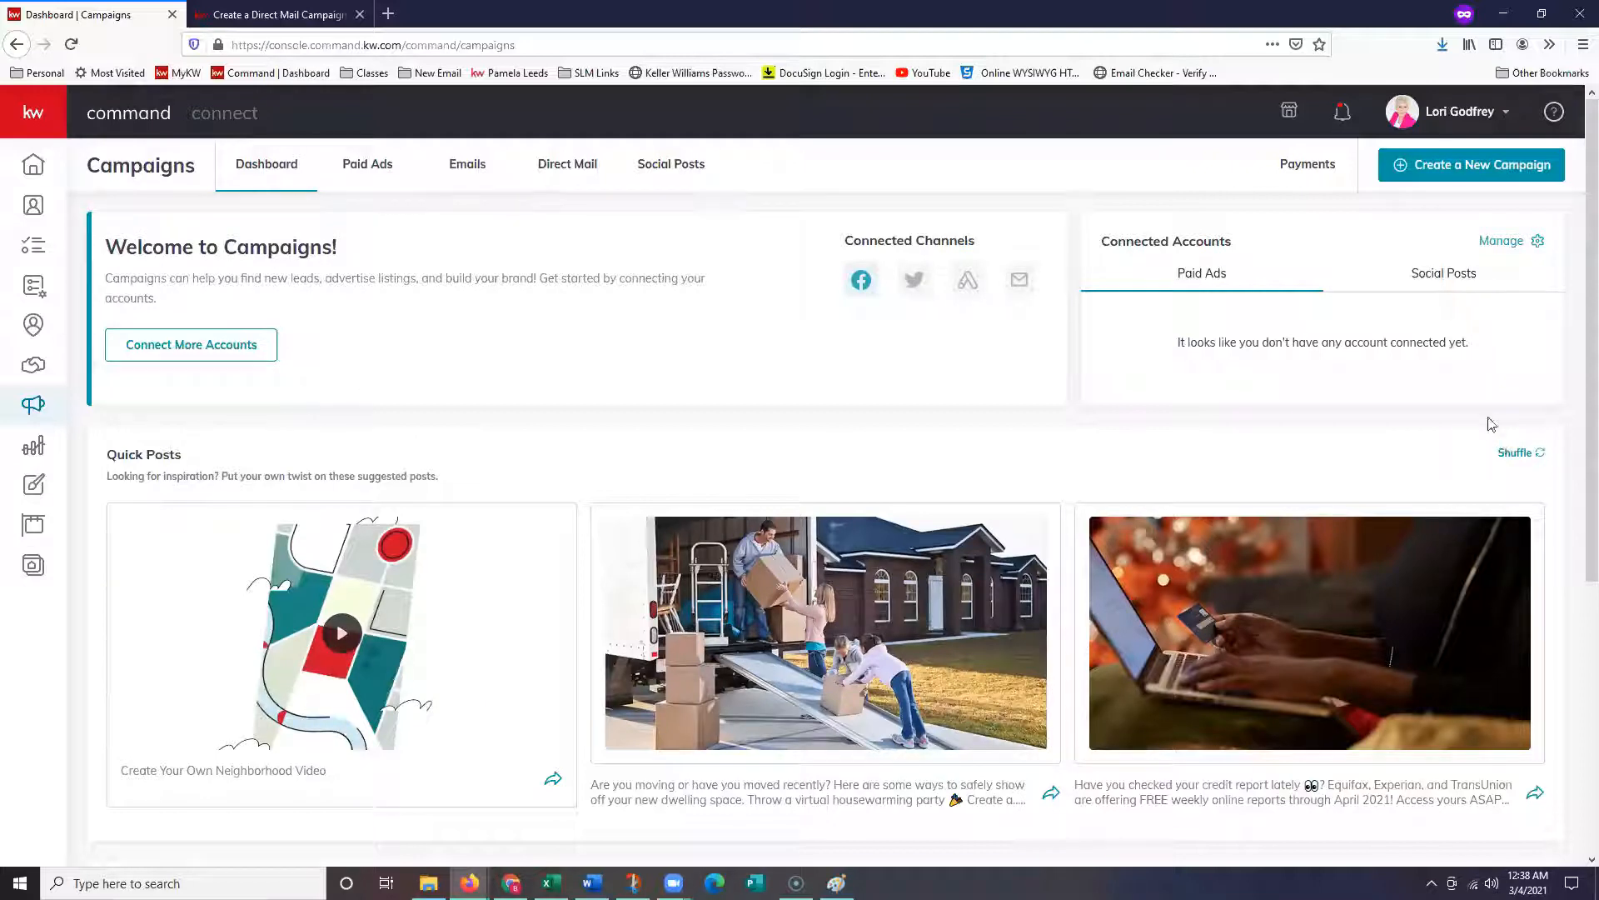
- Create a new campaign and pick the Direct Mail campaign type
click(1479, 180)
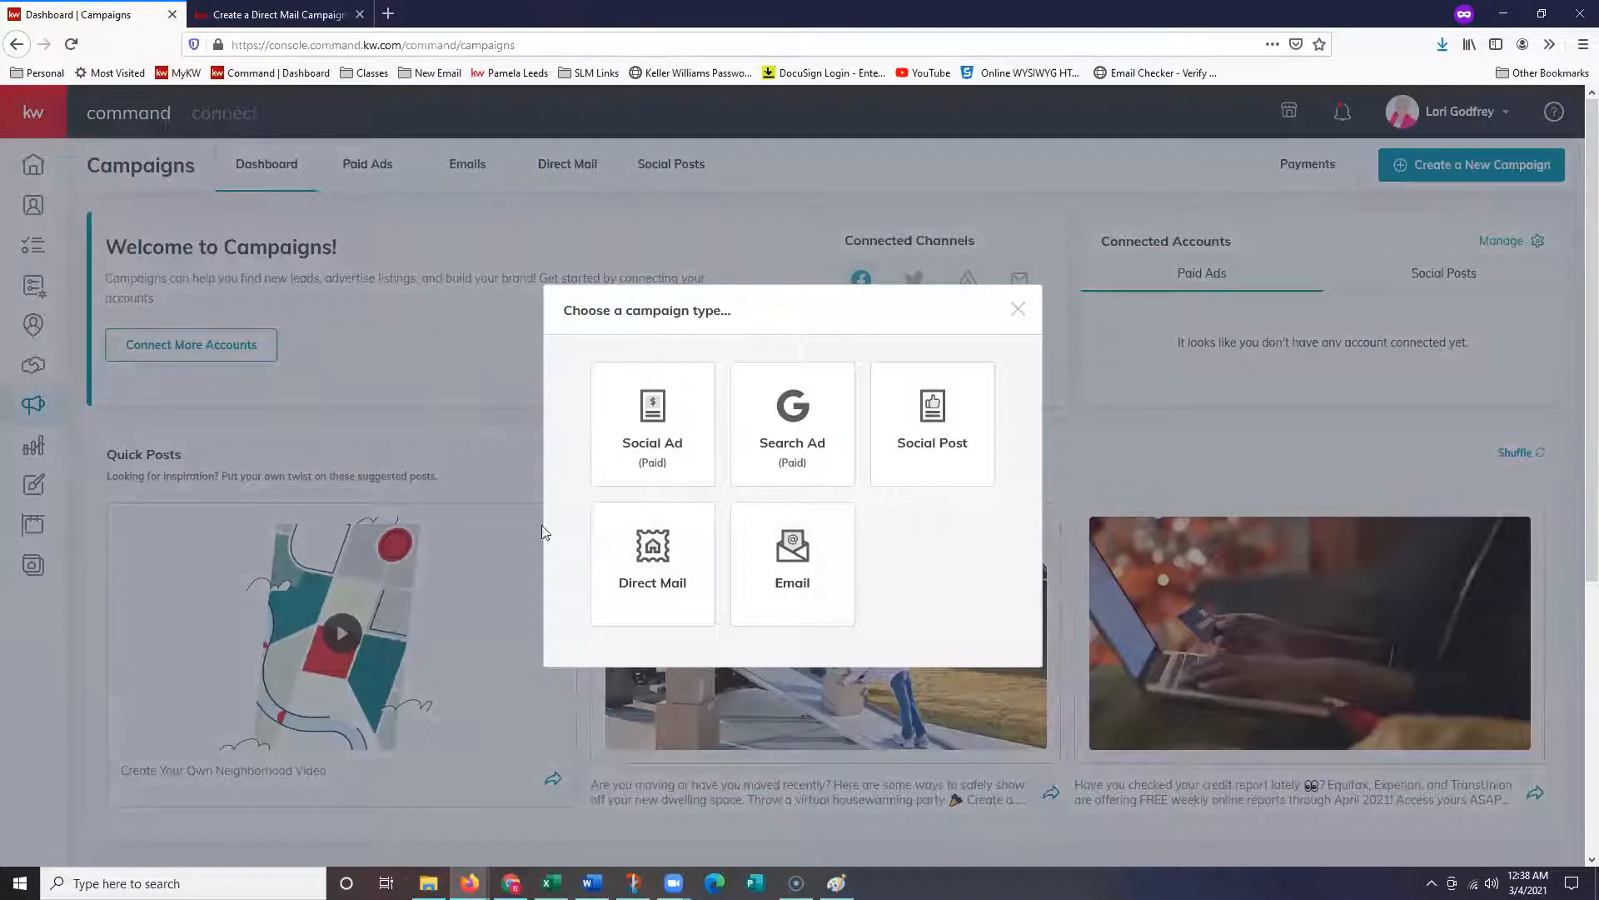
click(668, 597)
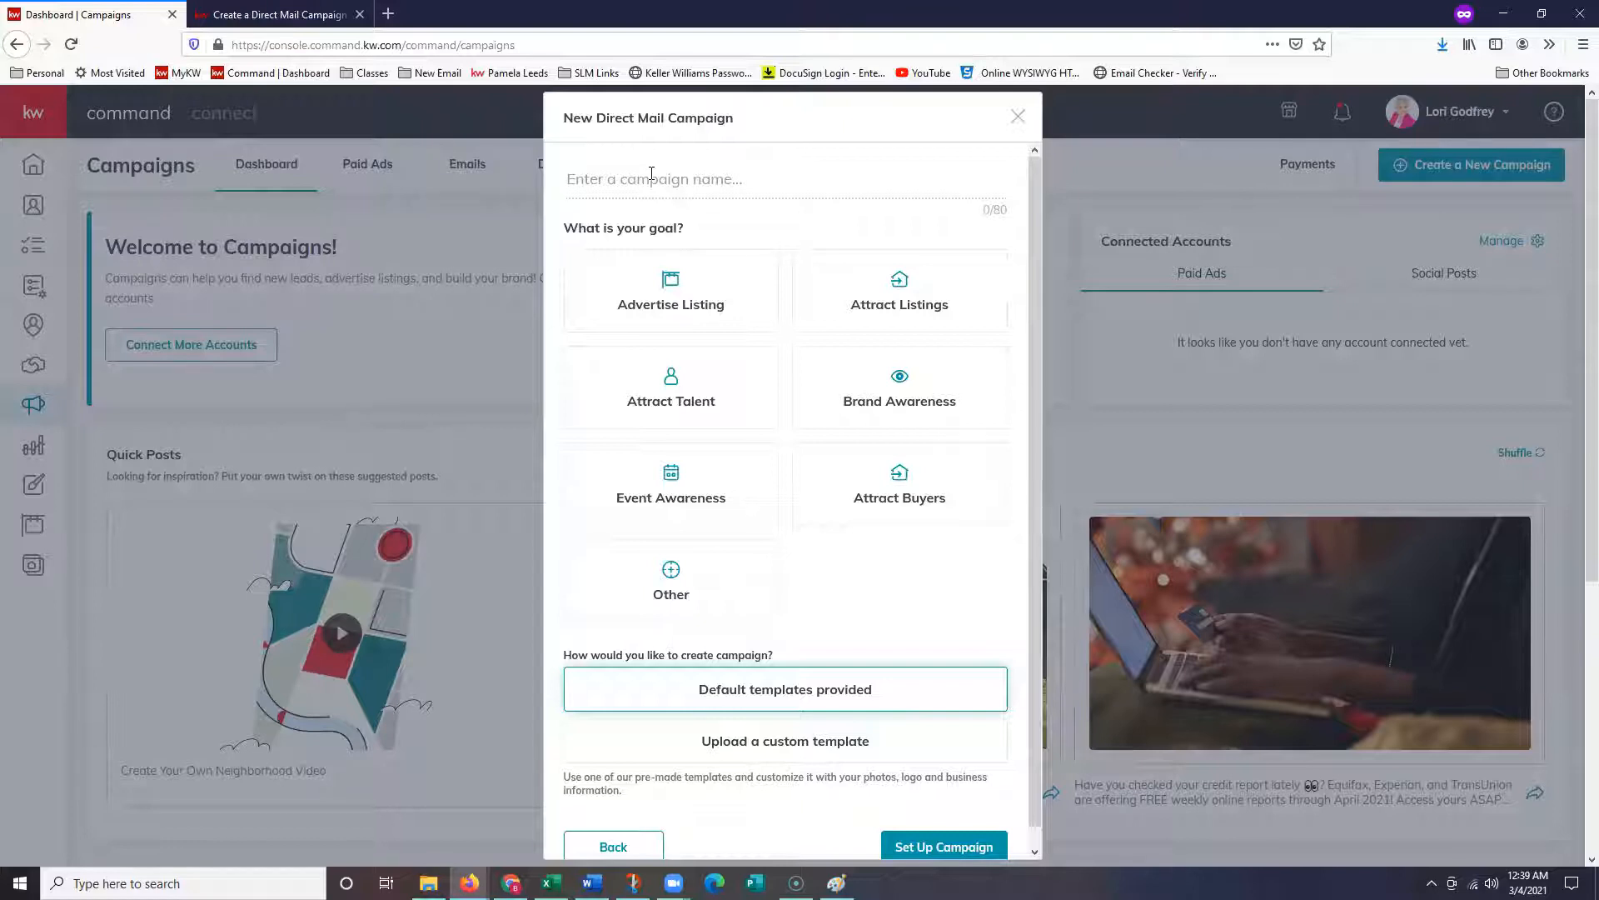
text(Listing -)
key(alt+Tab)
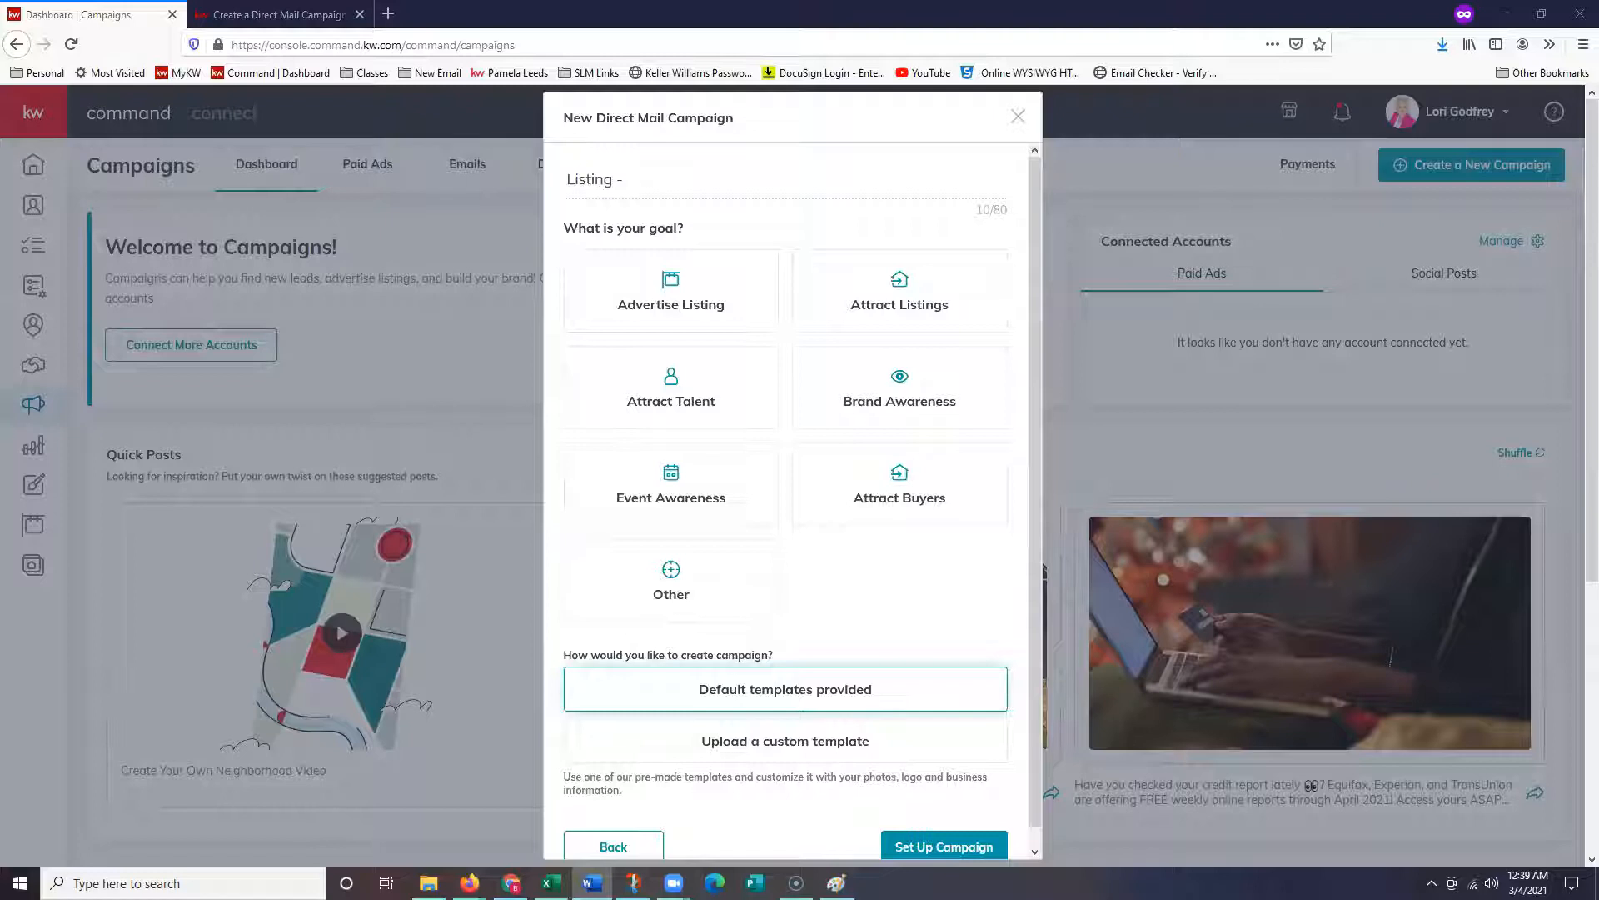
key(alt+Tab)
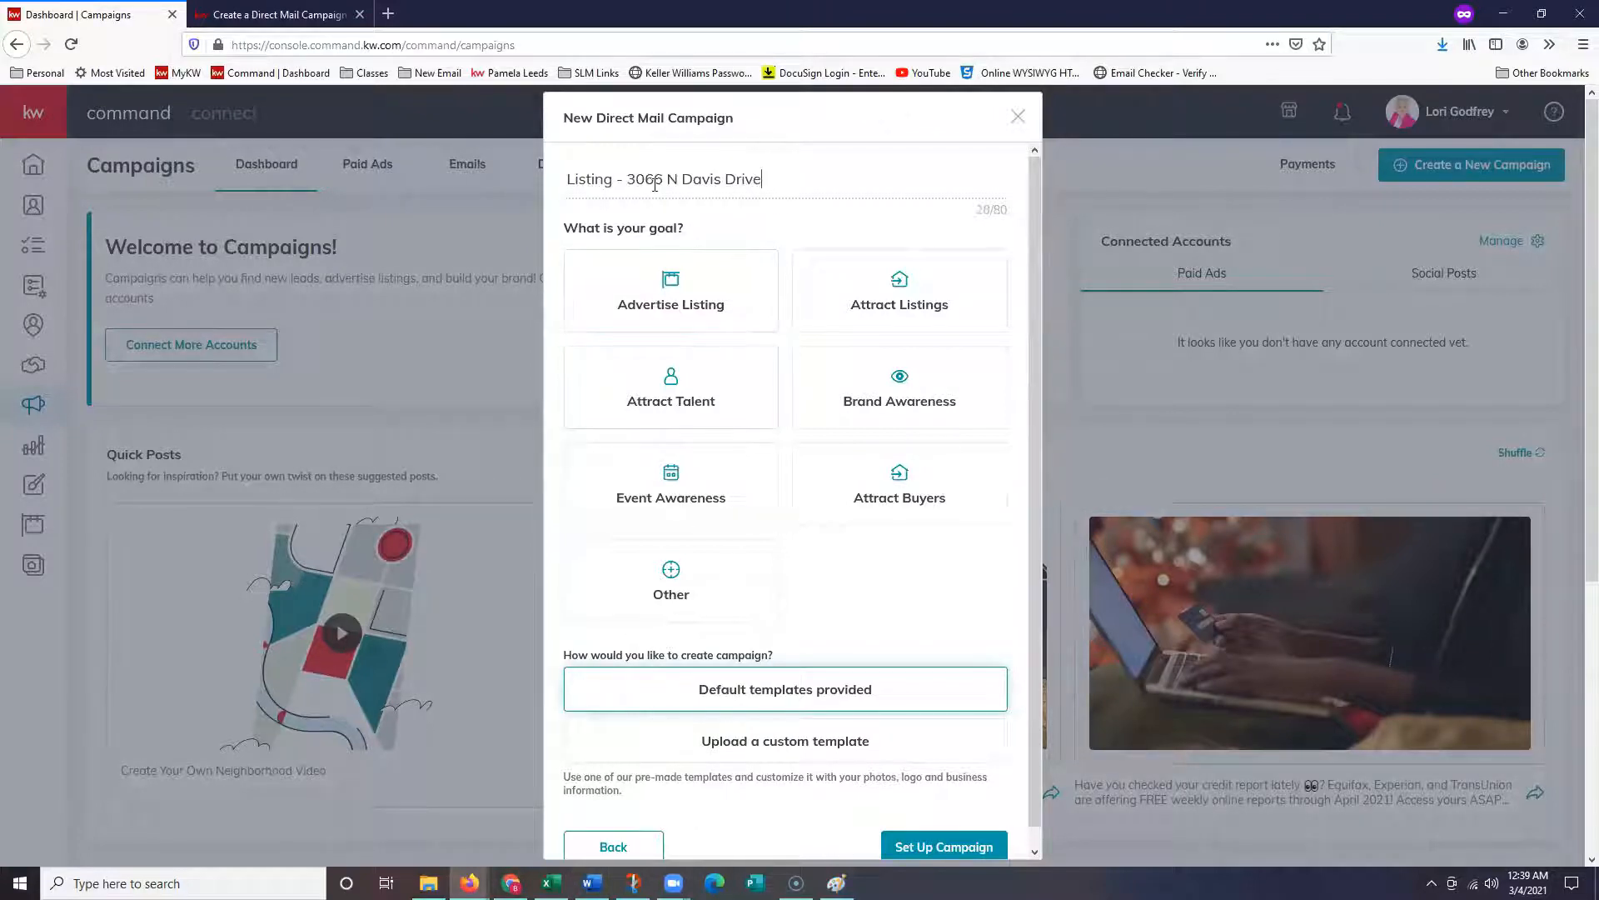
click(709, 323)
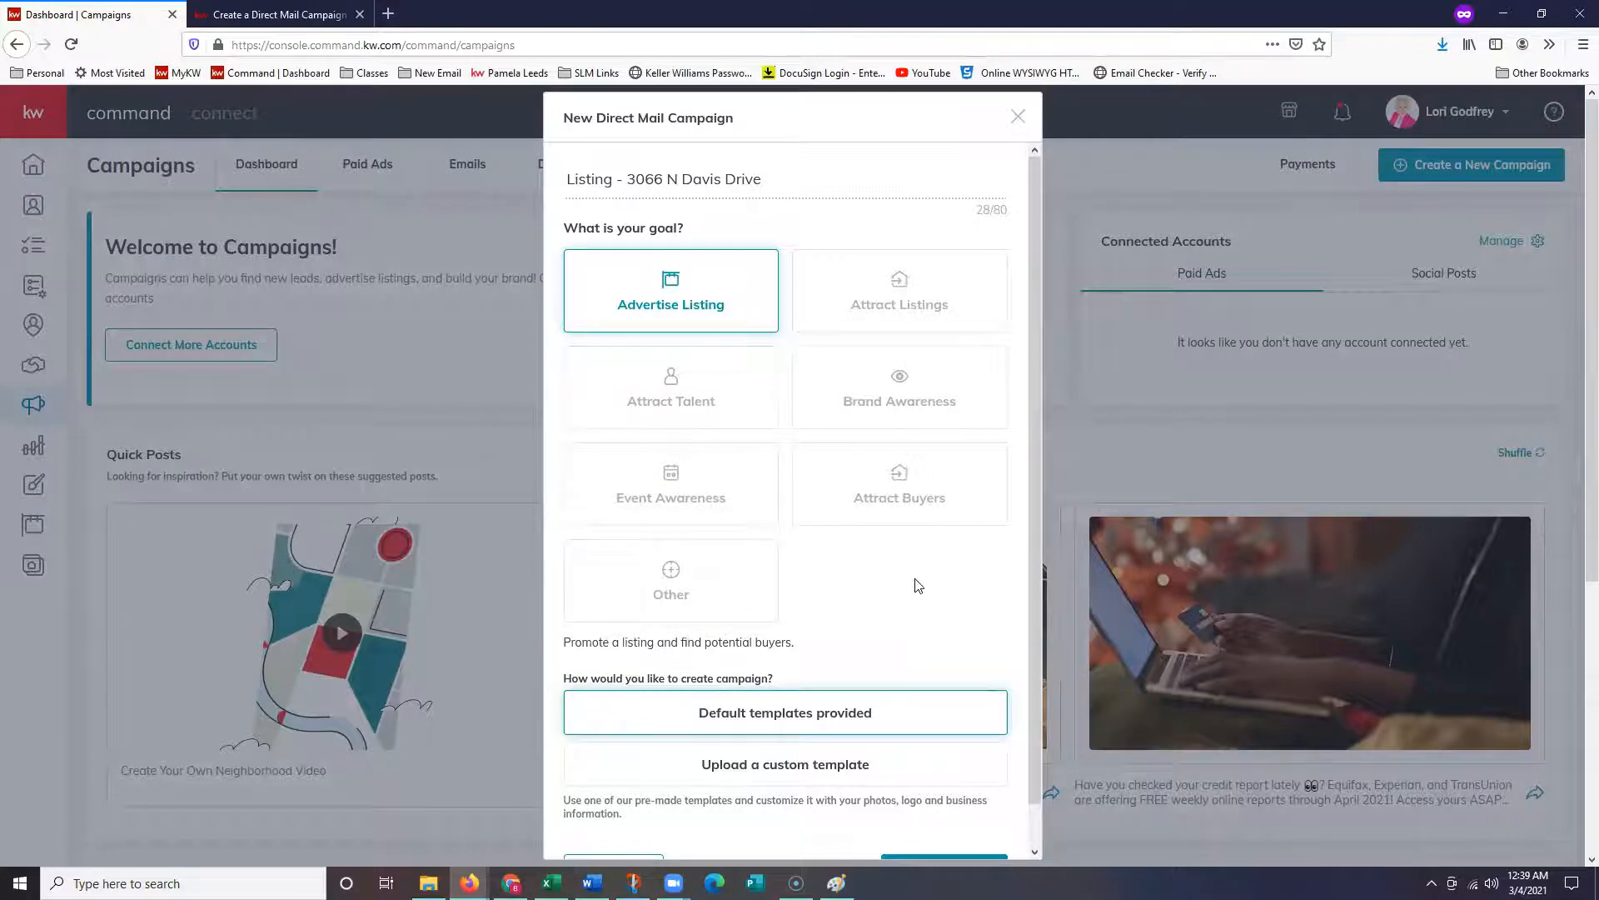
scroll(917, 583, down, 1)
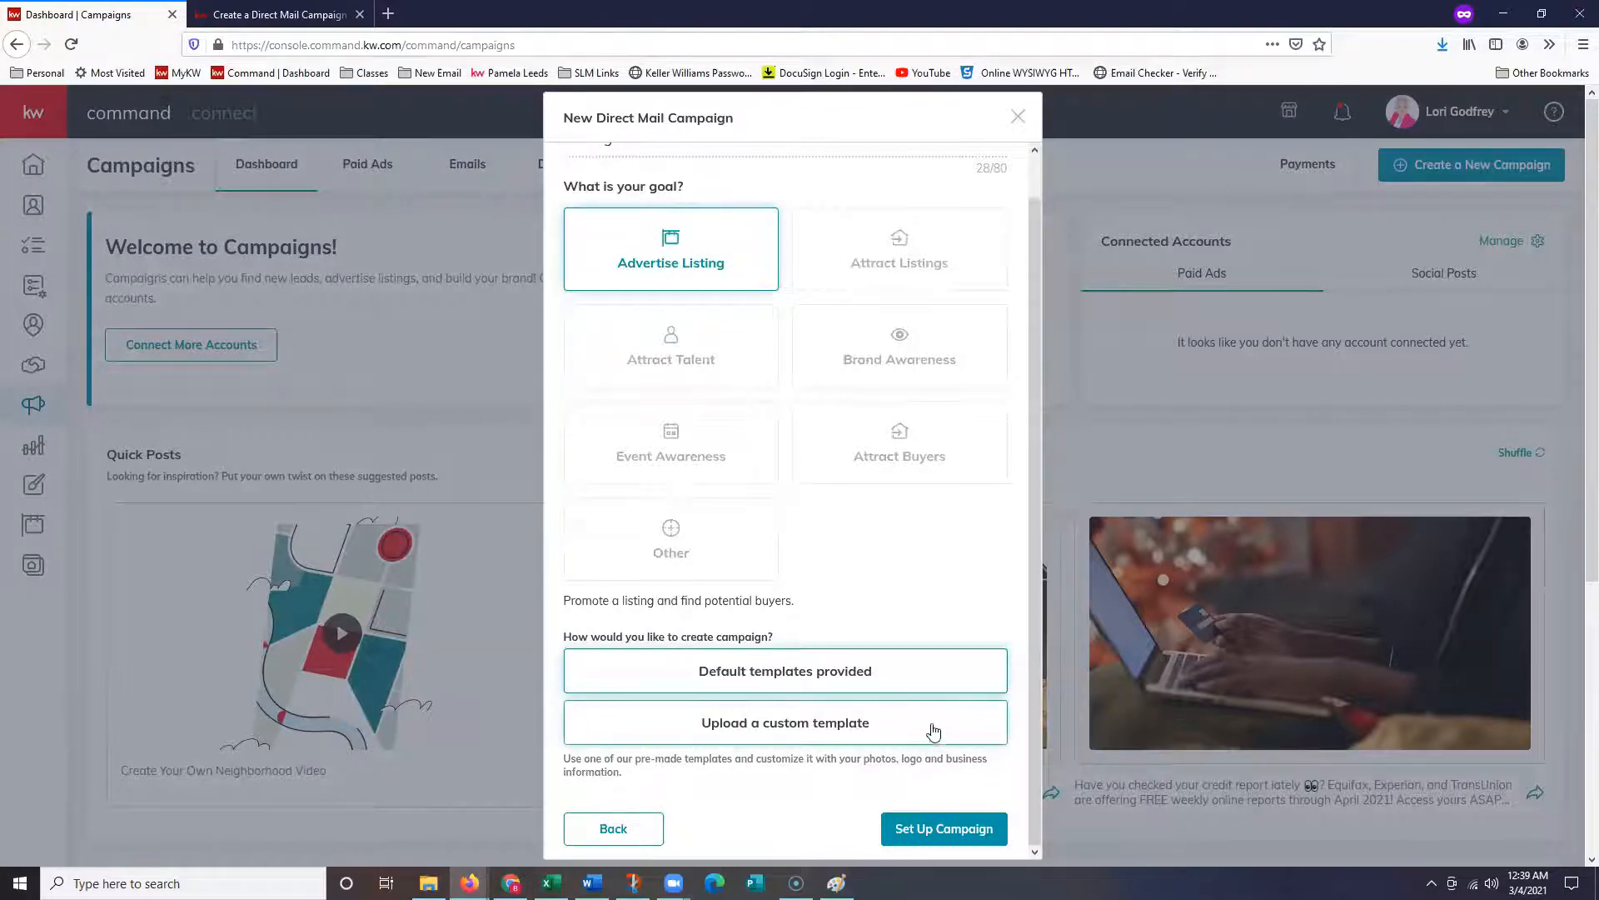
scroll(925, 738, down, 1)
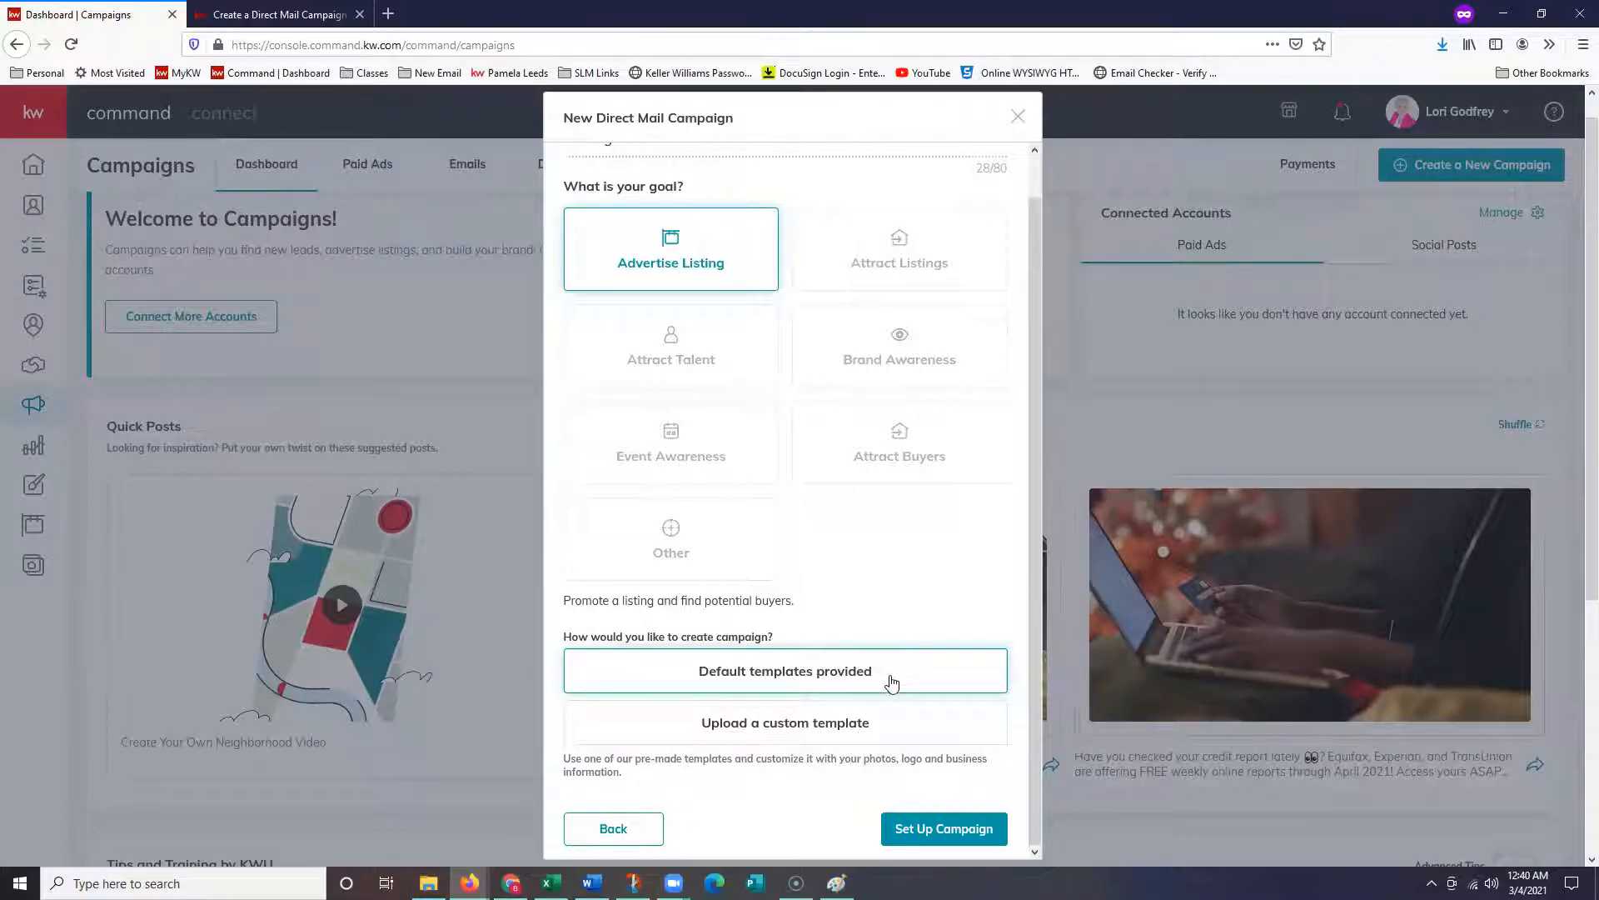
- Set up the campaign and dismiss the listing search panel to reveal the Step 1 form
click(977, 833)
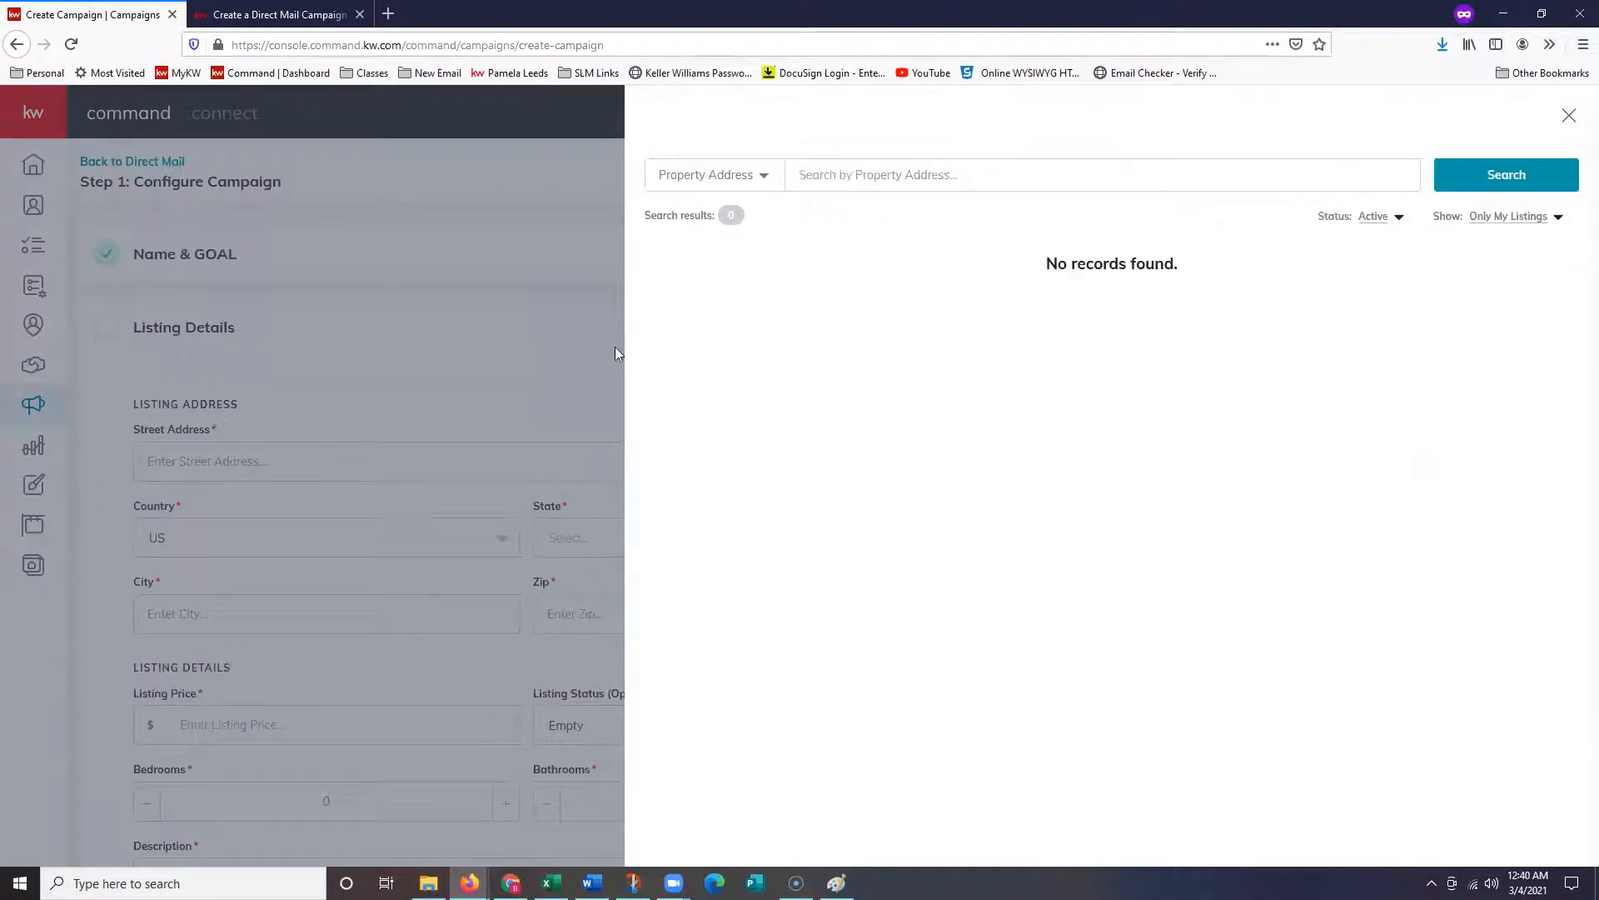
click(568, 306)
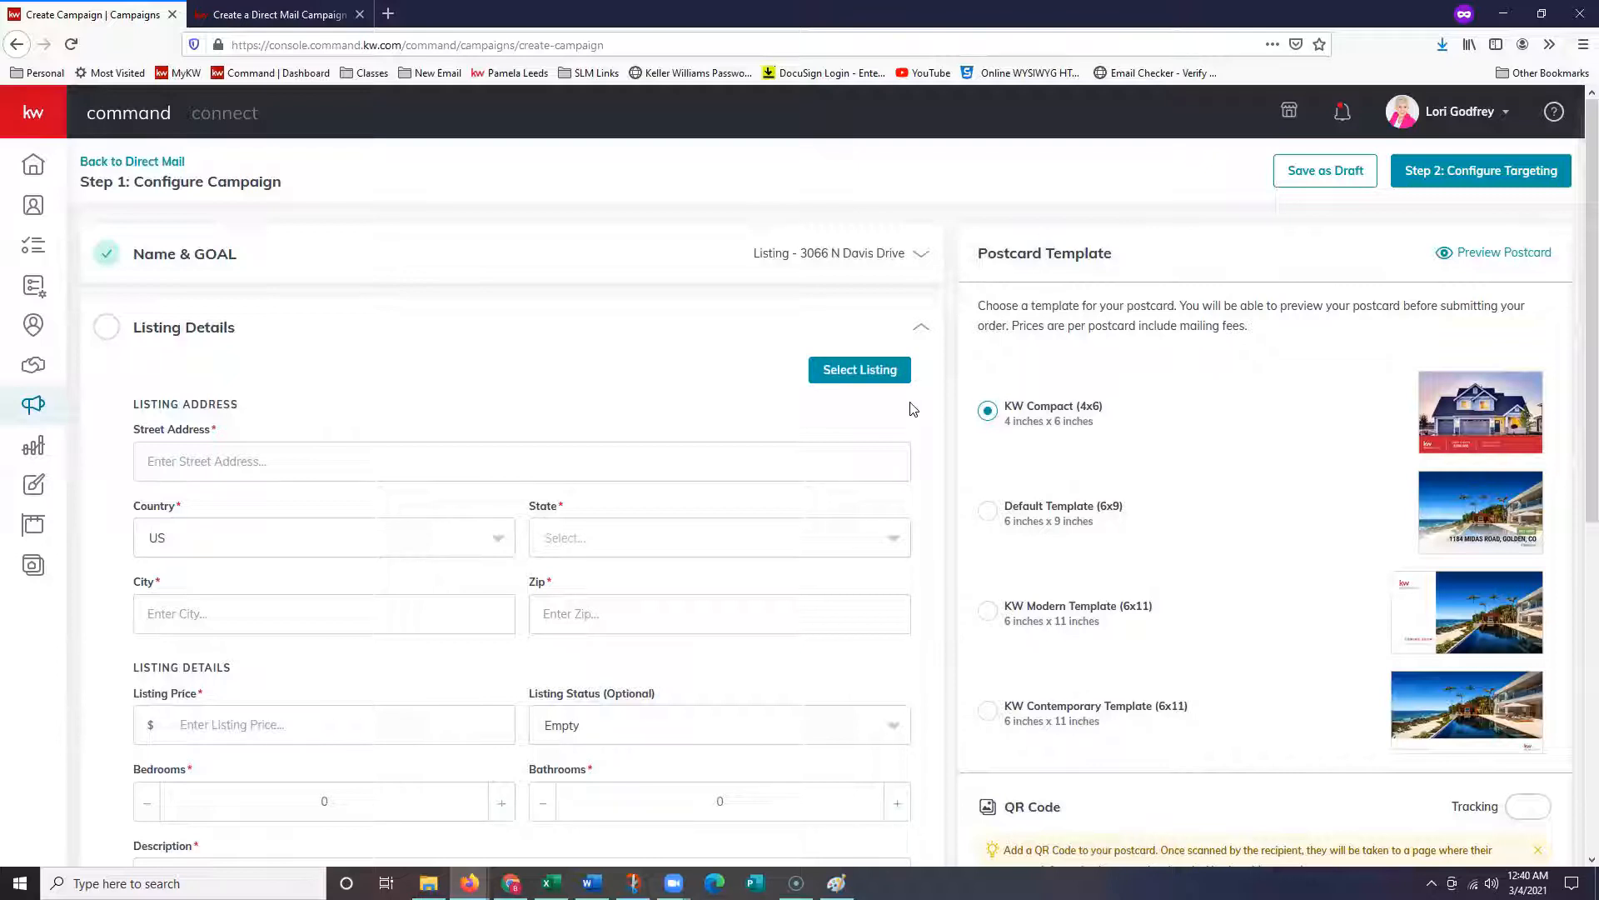
scroll(475, 396, down, 2)
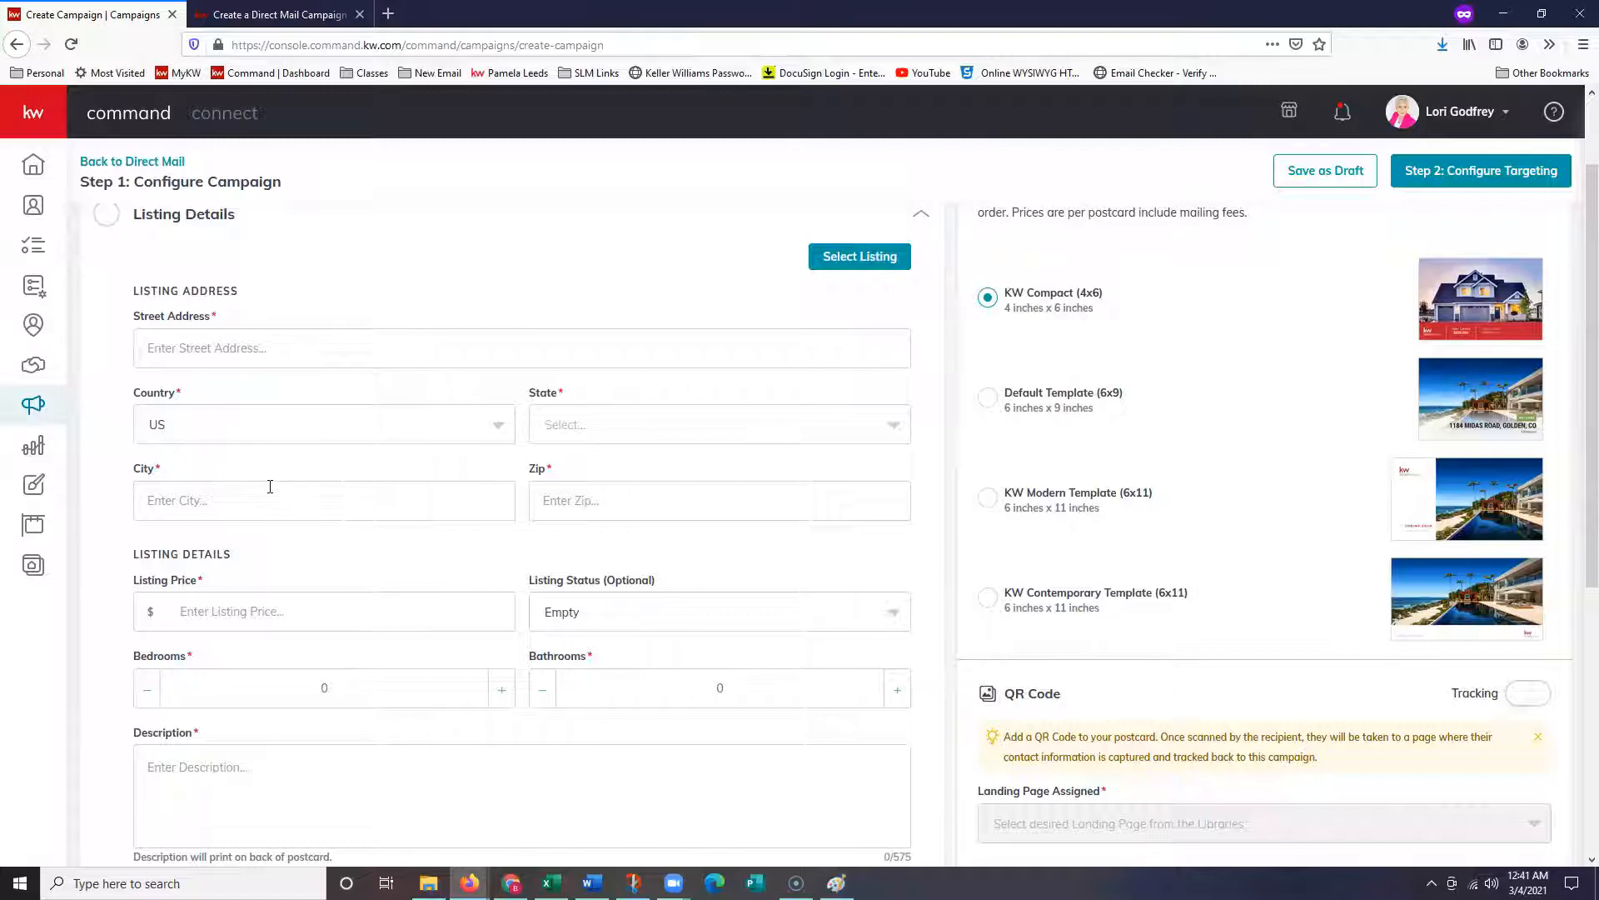
- Search listings with Status set to All Status, toggling the whose-listings filter back to own listings
click(861, 259)
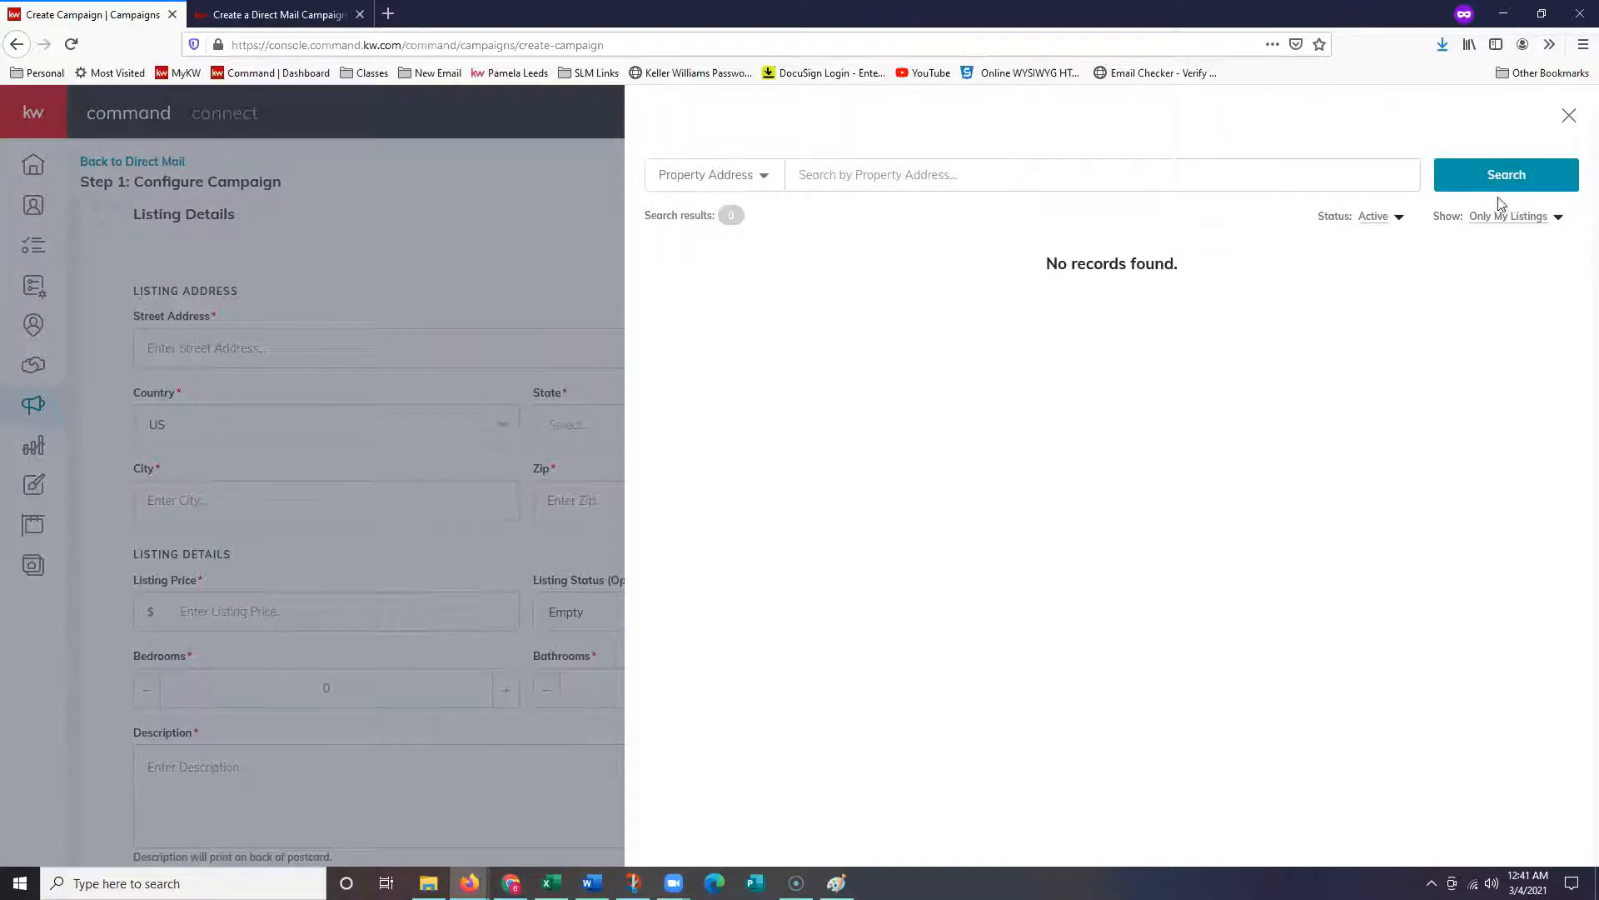
click(1372, 229)
click(1350, 241)
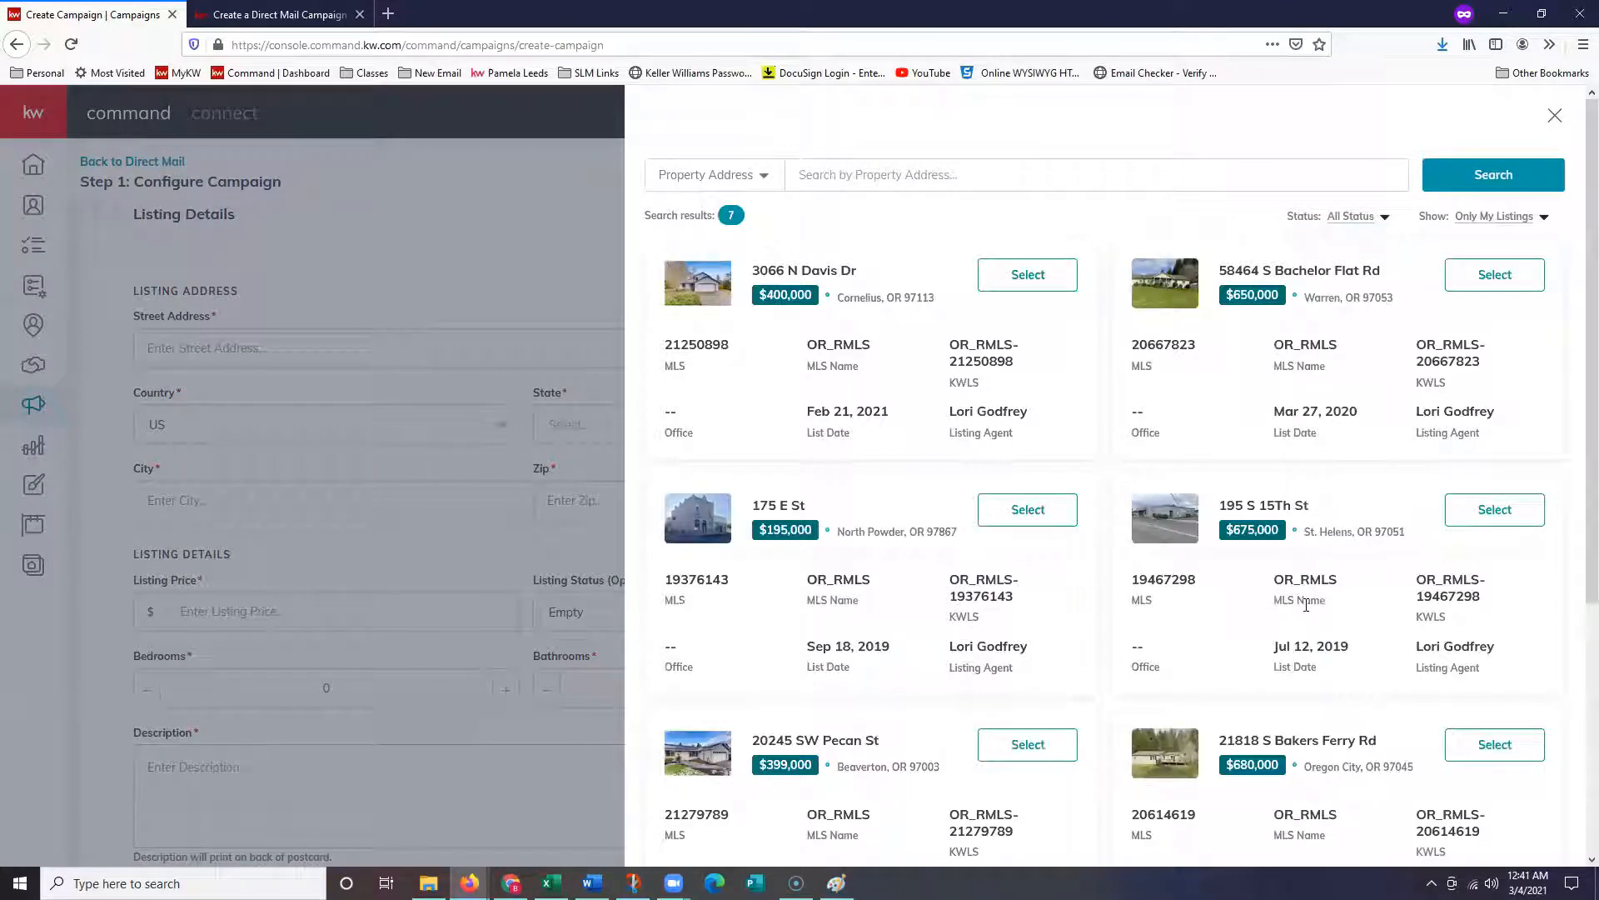
click(1497, 218)
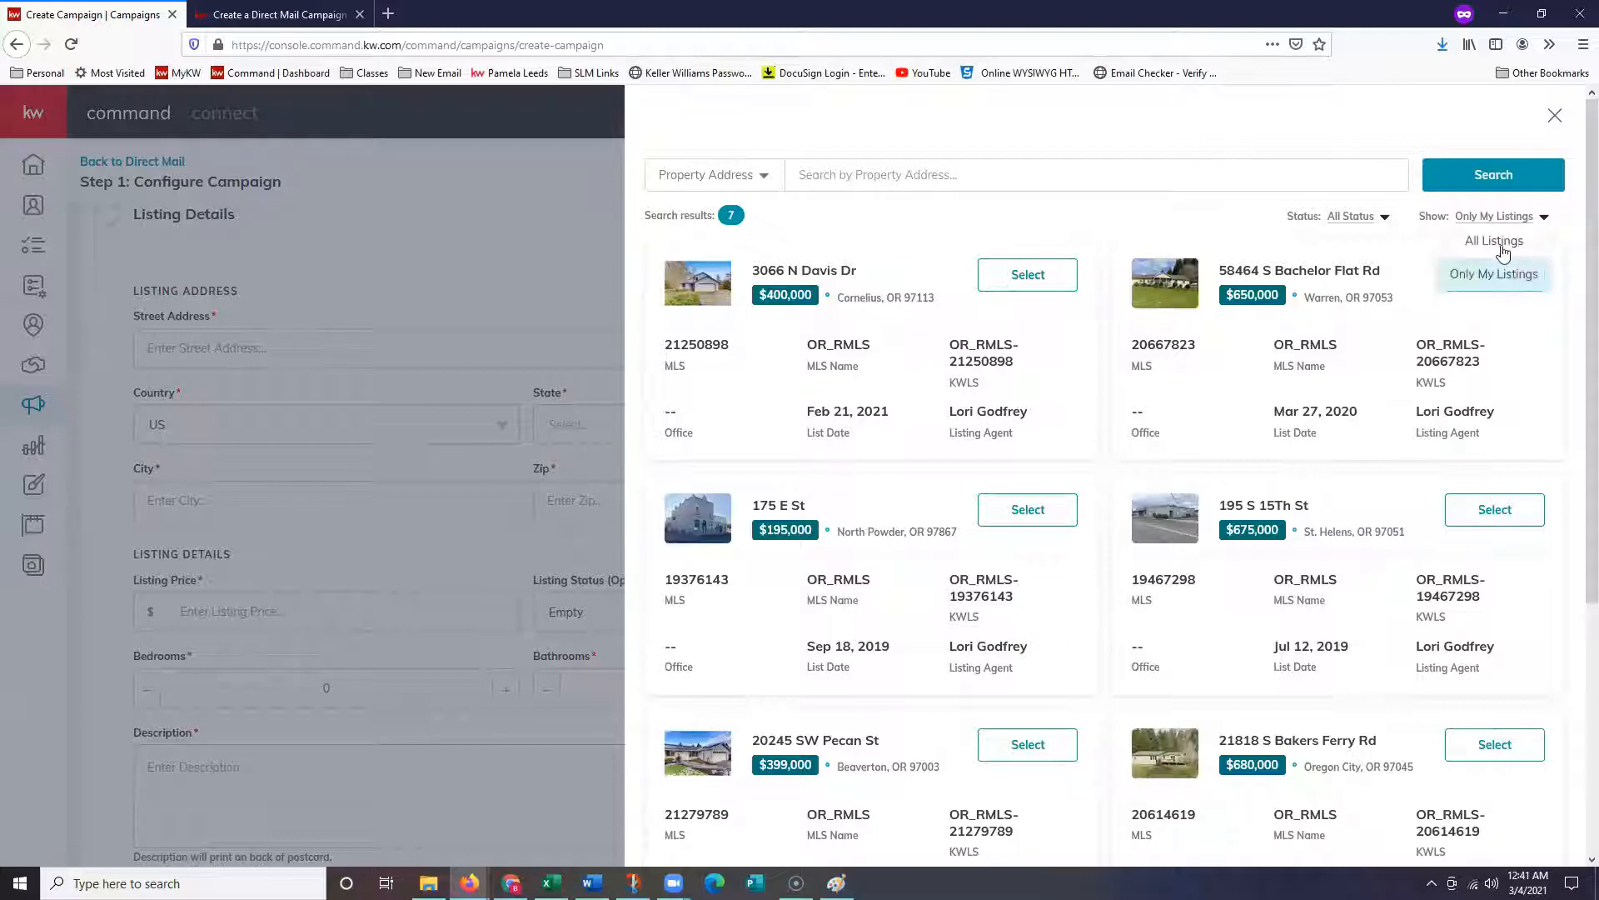
click(1509, 243)
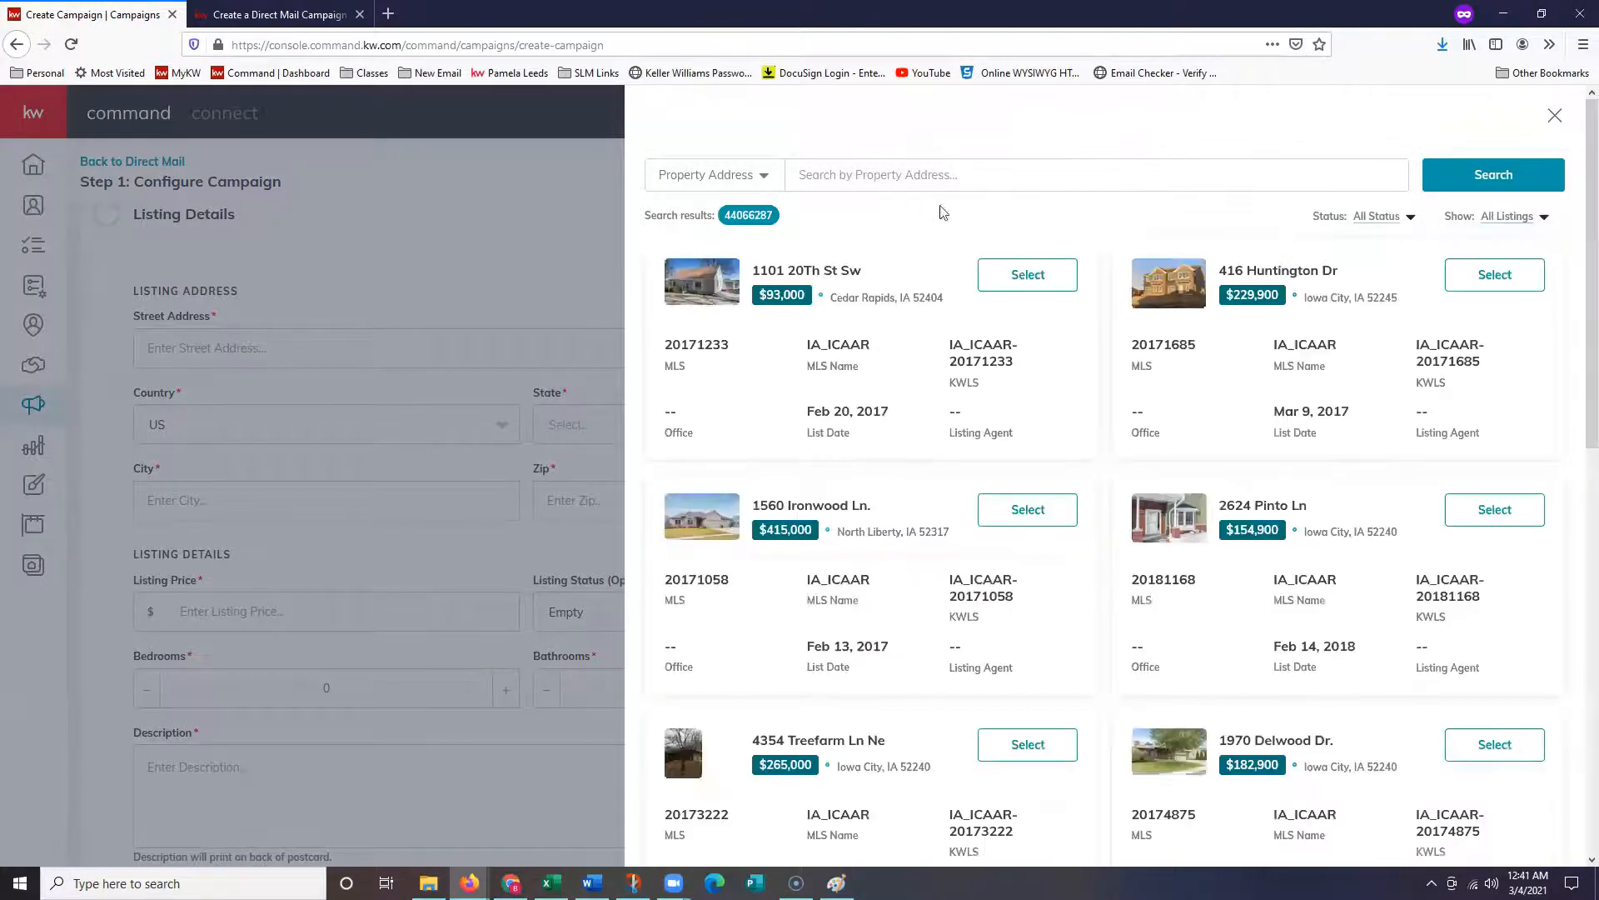
click(1505, 226)
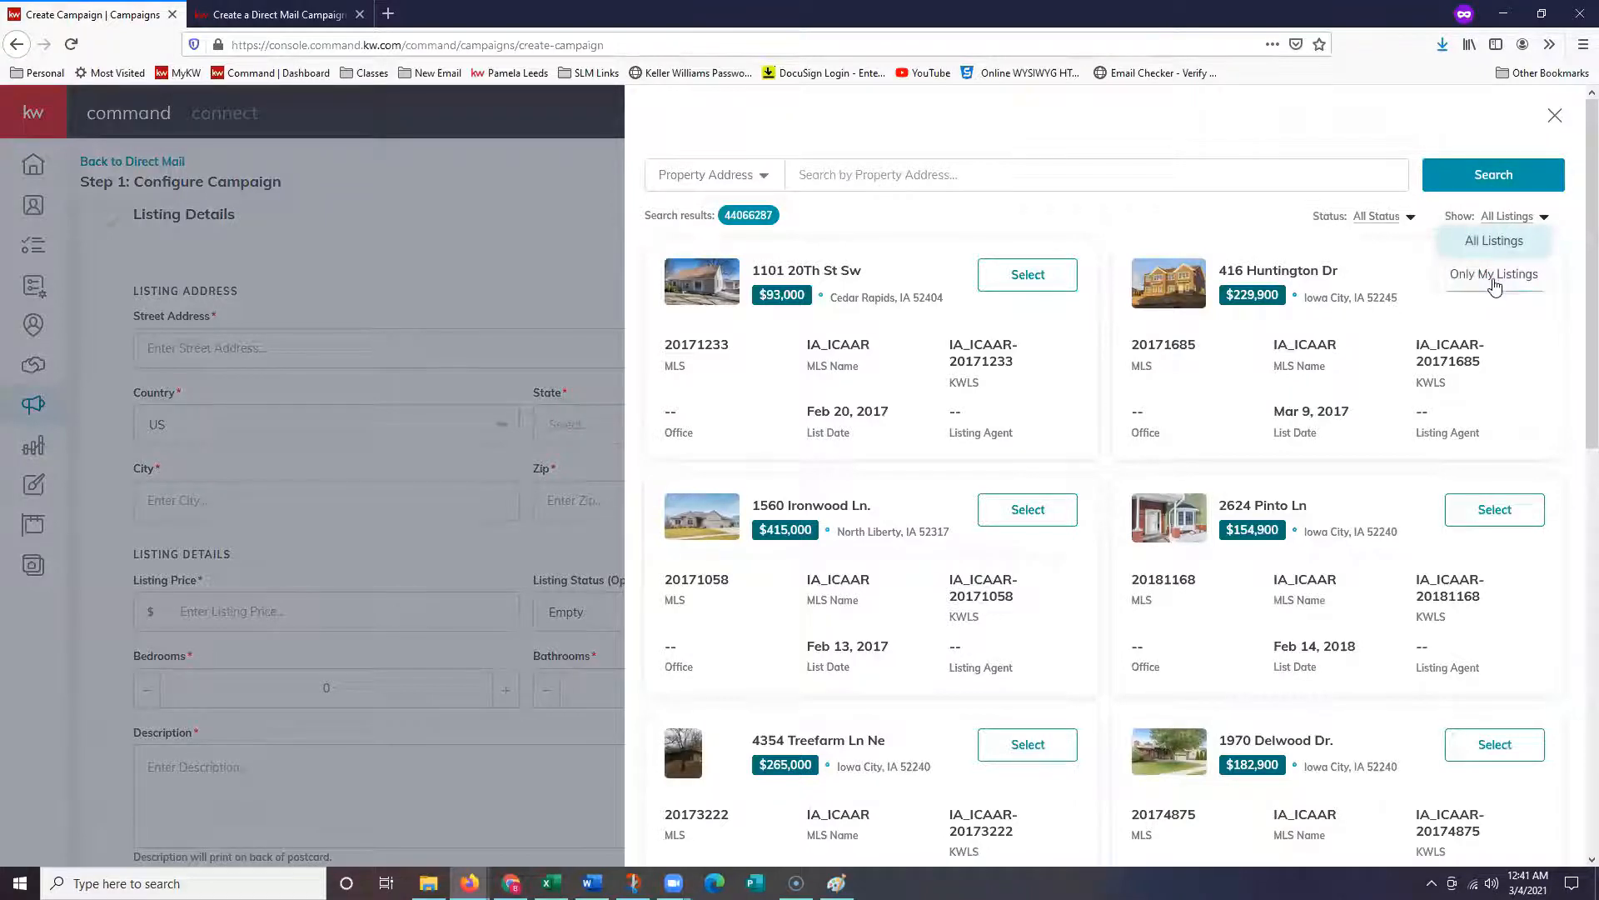
click(1486, 277)
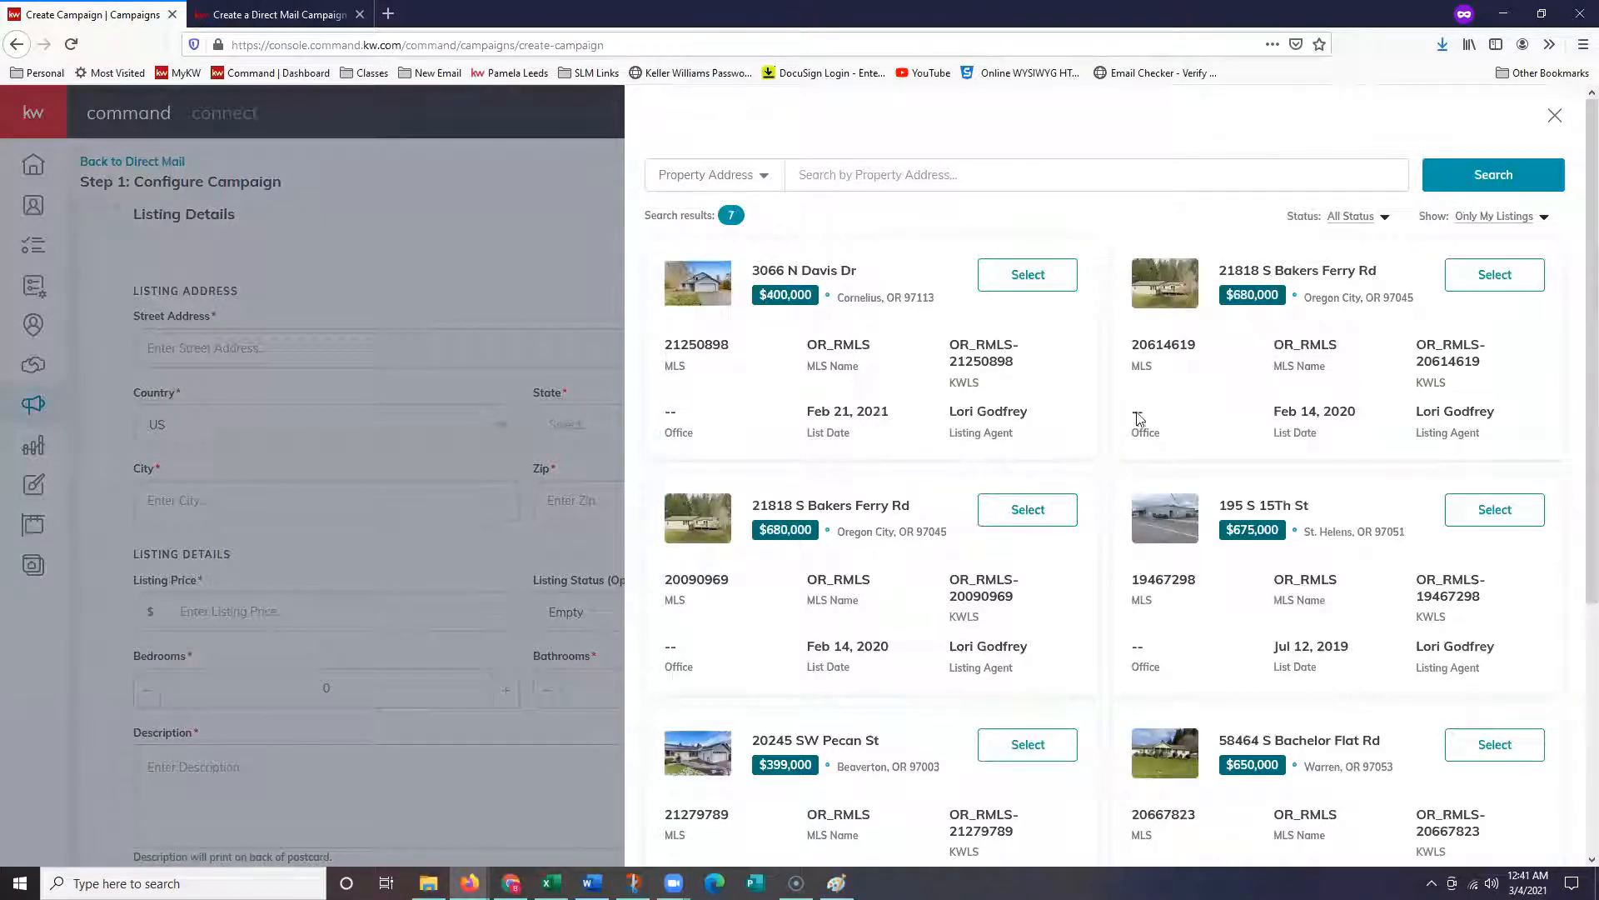
click(1028, 276)
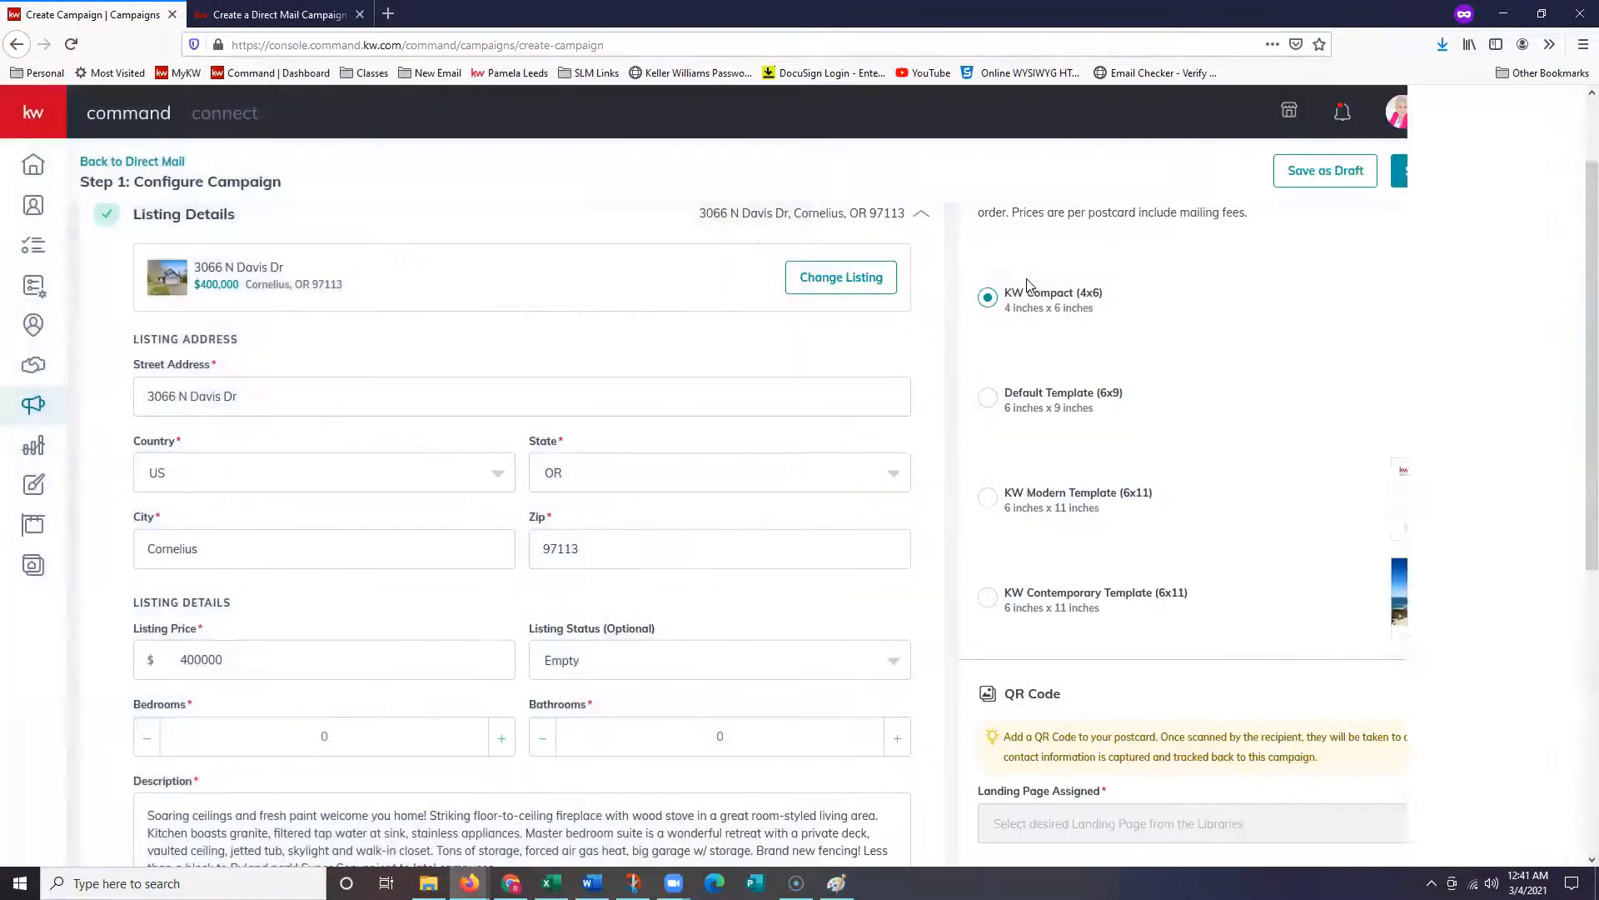
scroll(781, 406, up, 1)
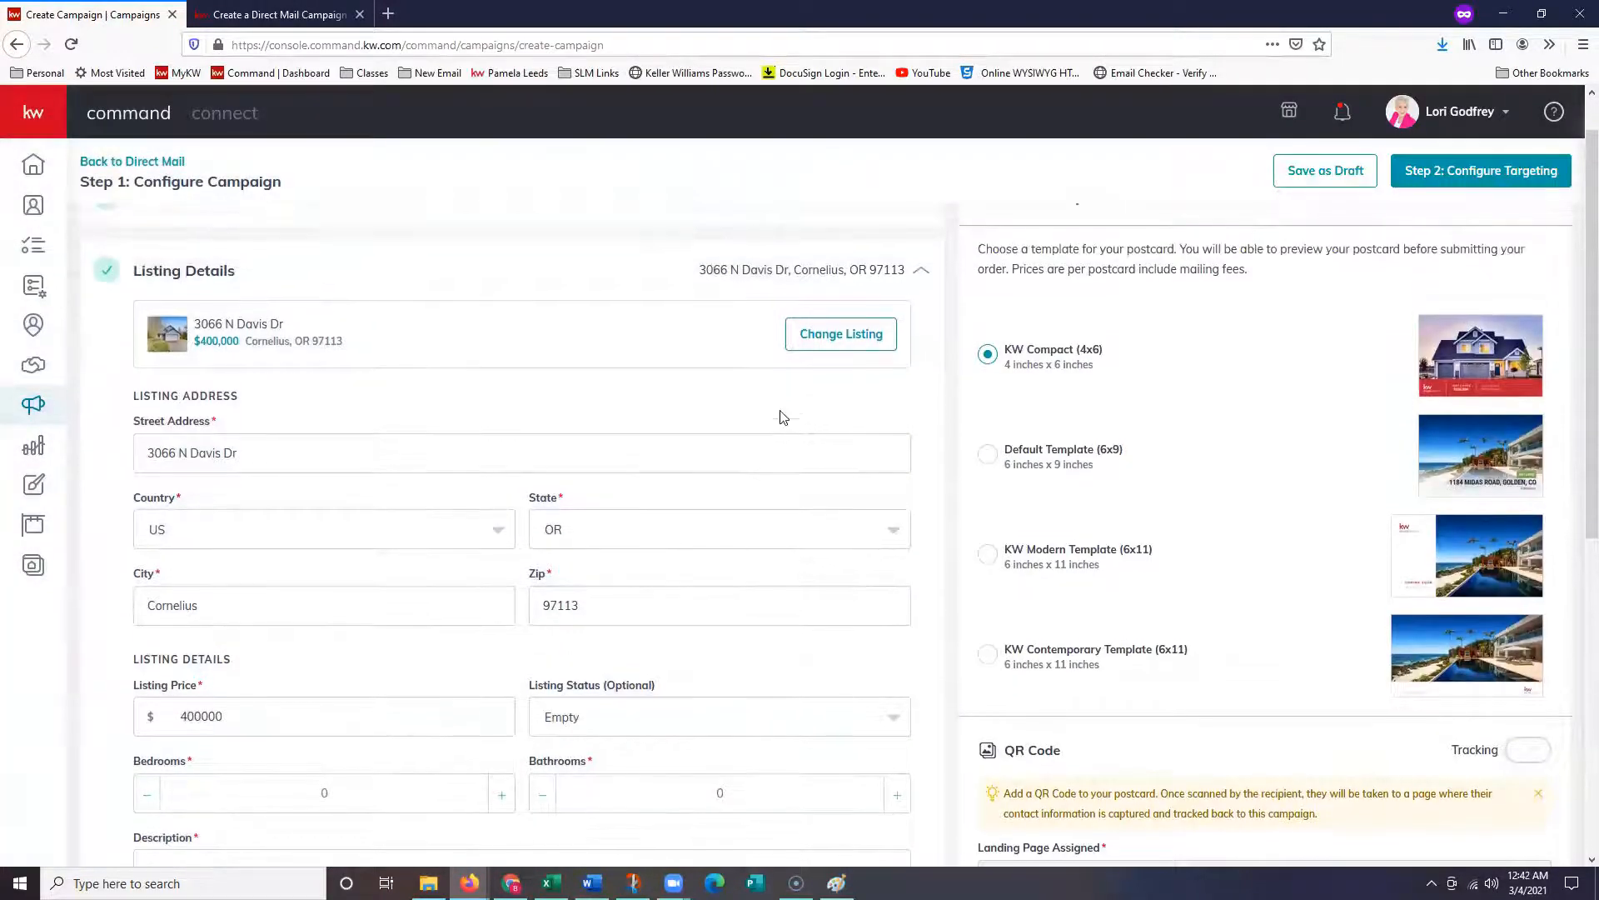
scroll(738, 445, down, 1)
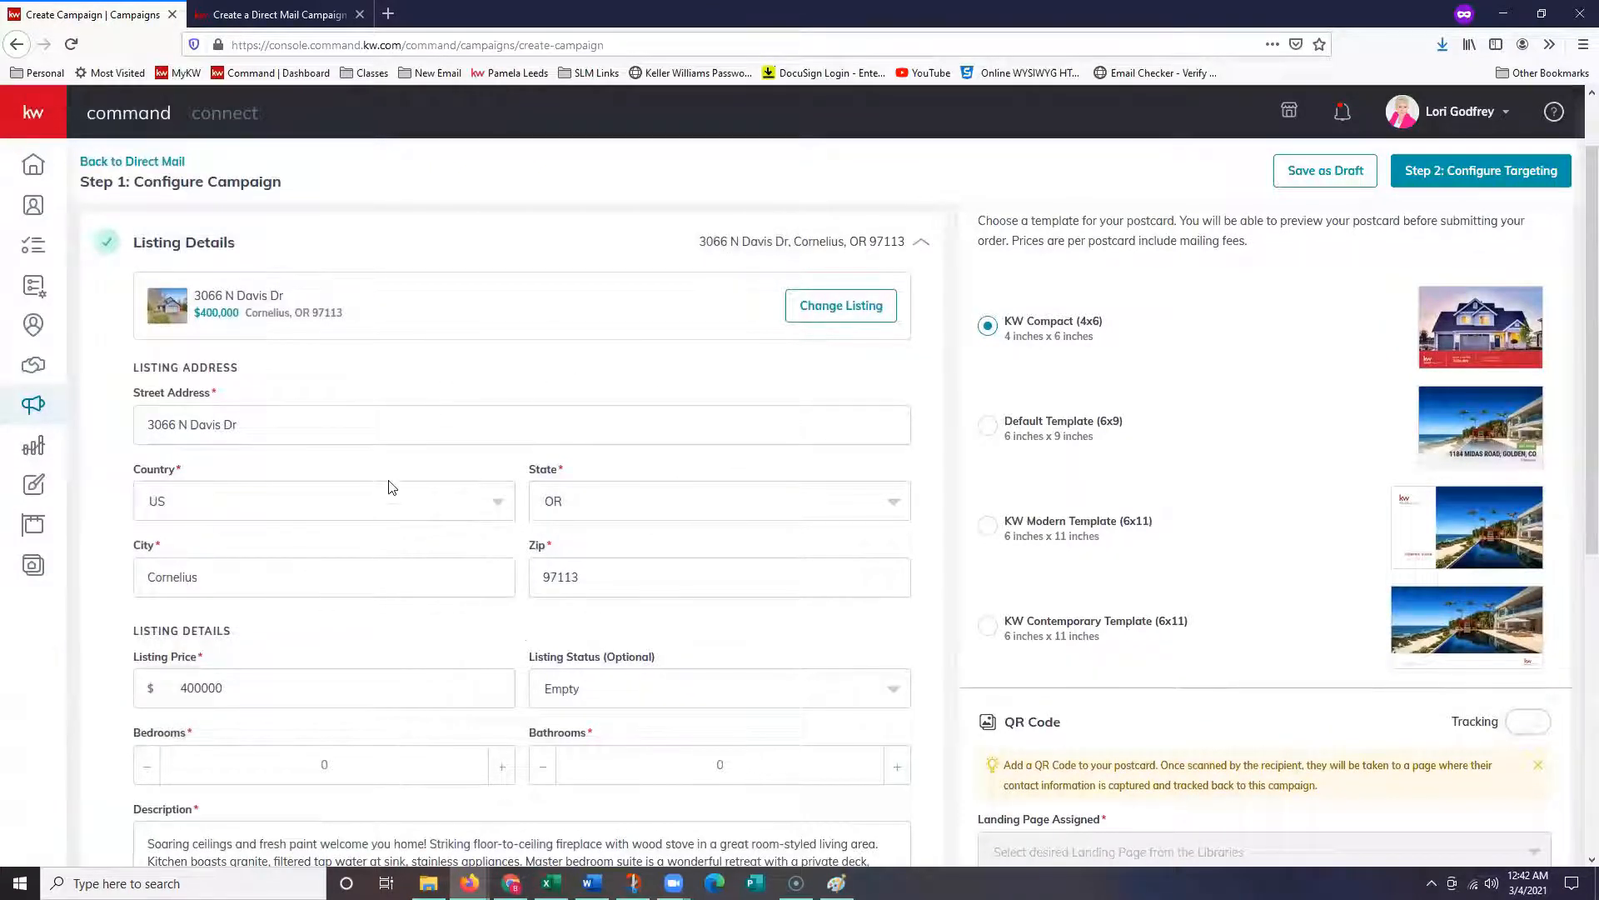
scroll(392, 500, down, 1)
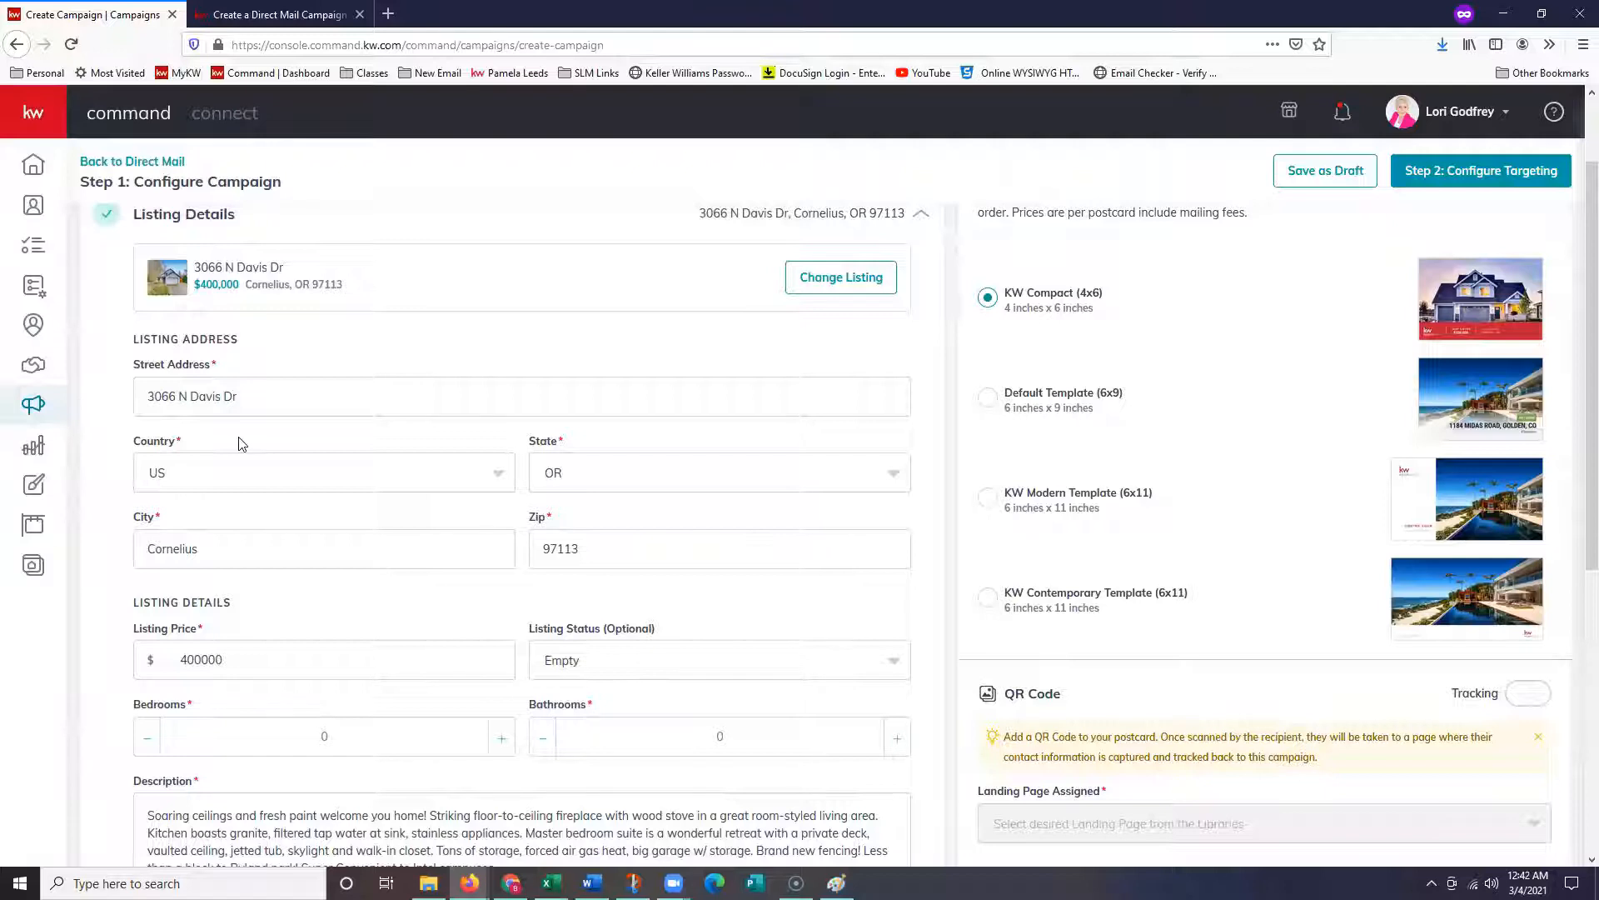
scroll(245, 441, down, 2)
scroll(652, 439, down, 1)
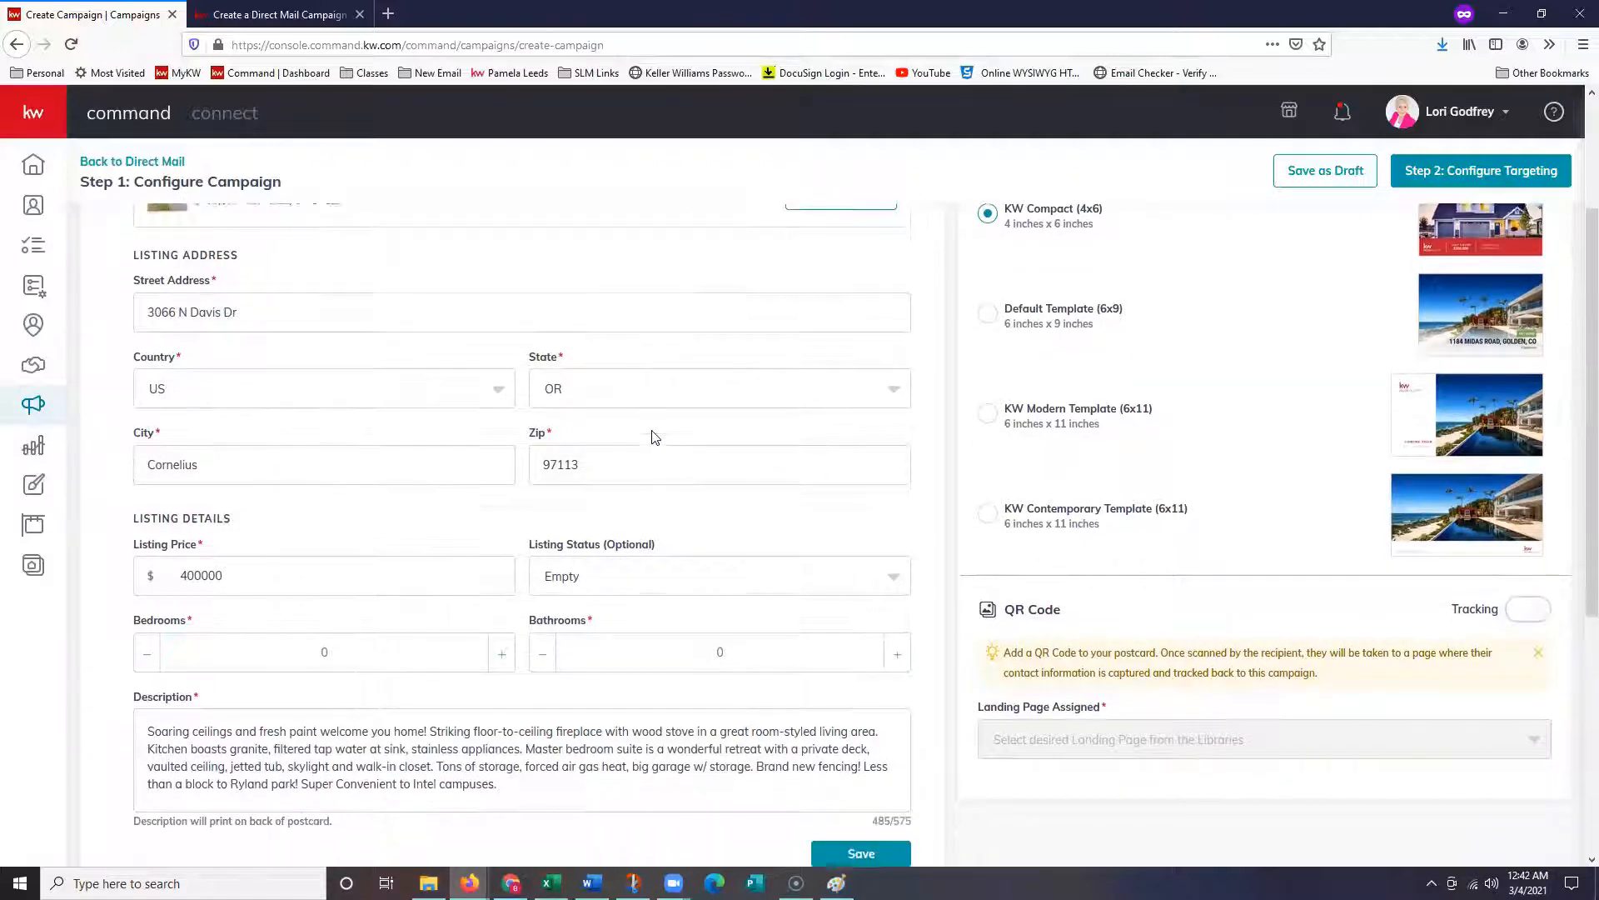
scroll(652, 439, down, 2)
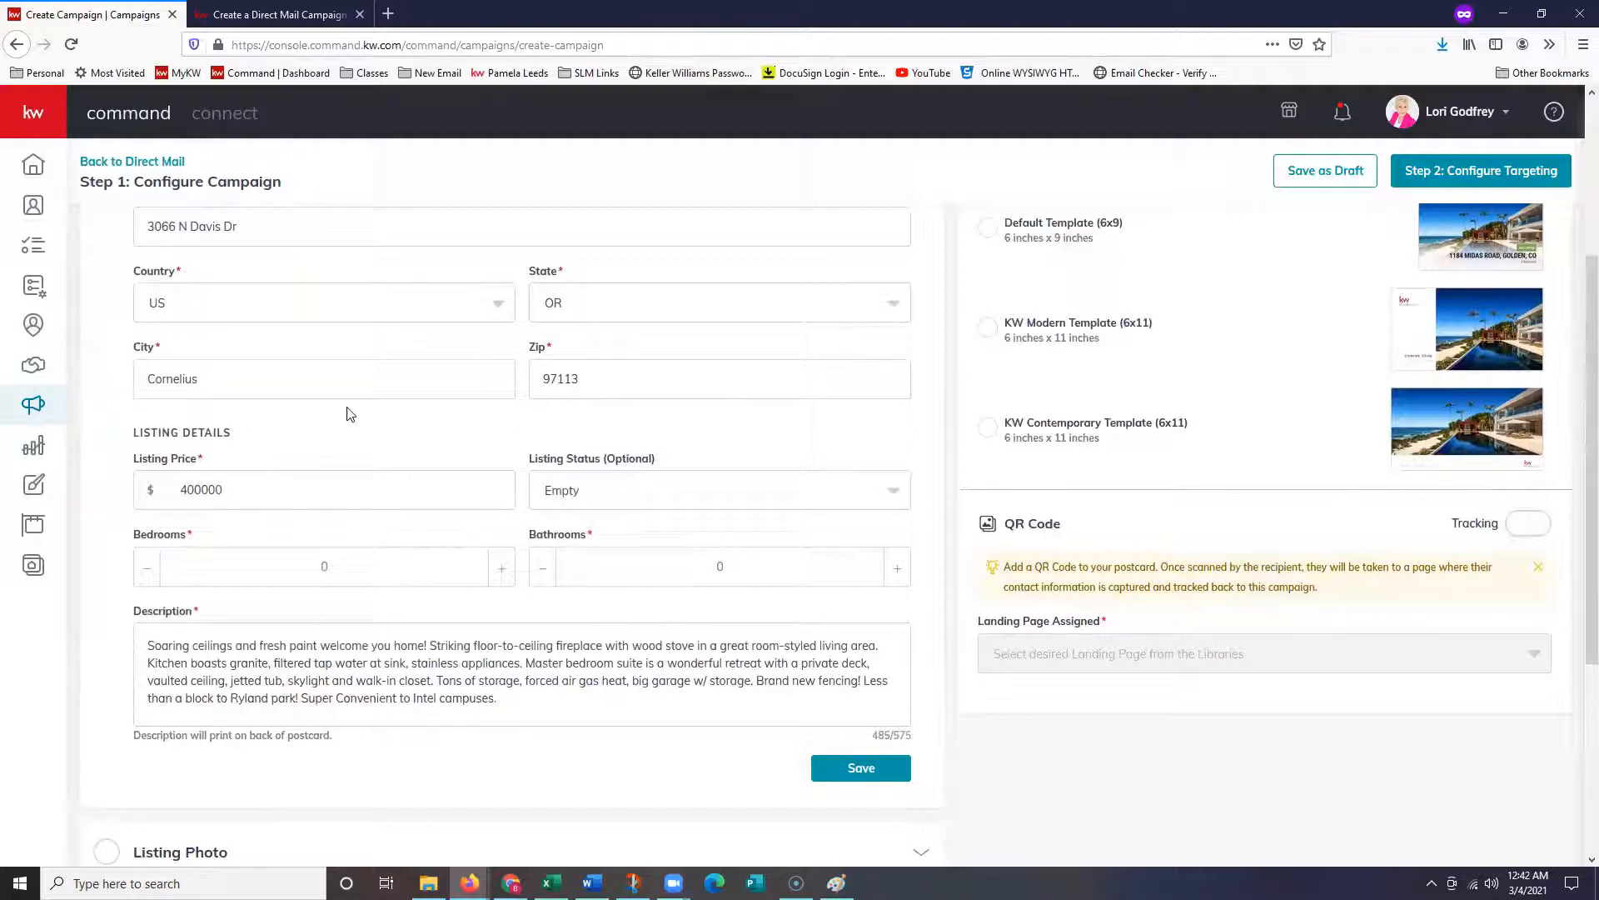
scroll(372, 432, down, 1)
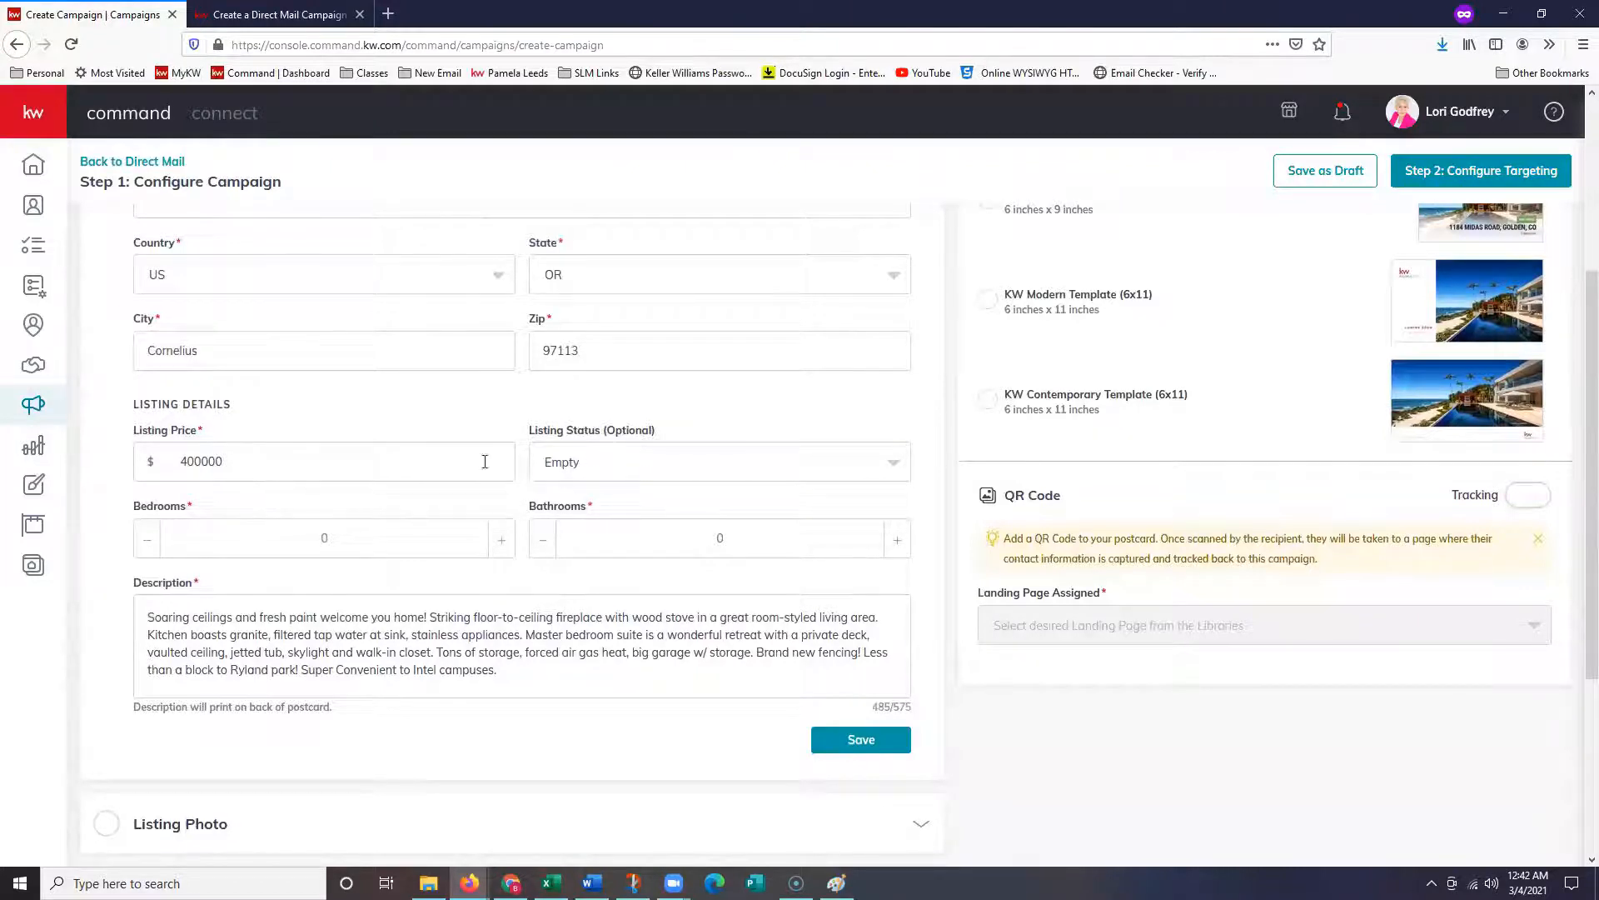
click(597, 470)
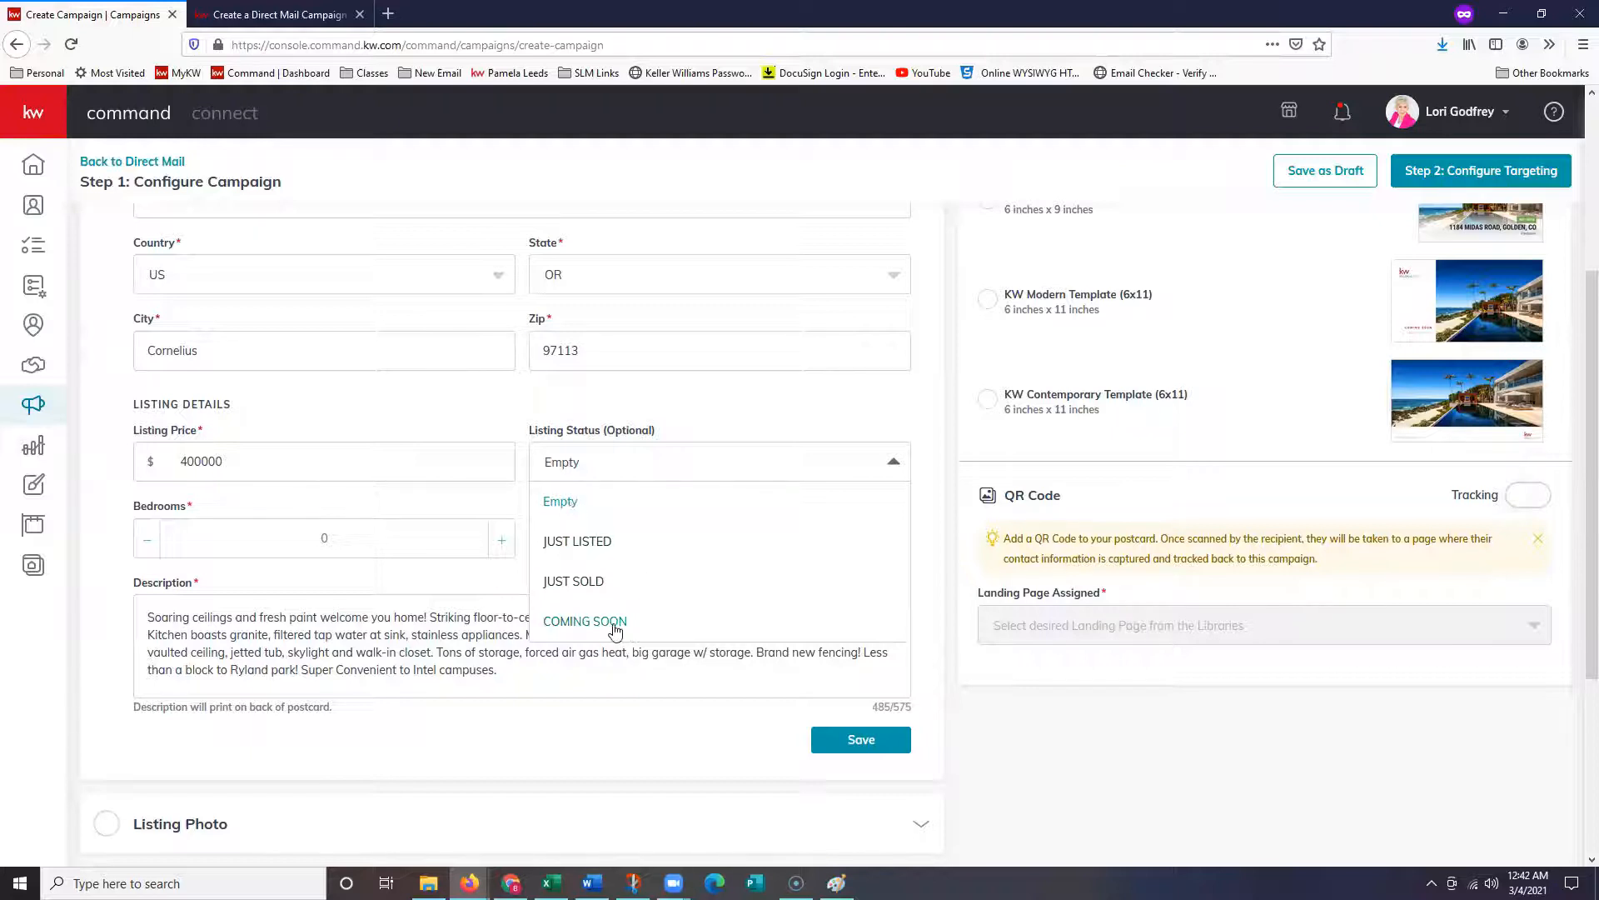
click(606, 546)
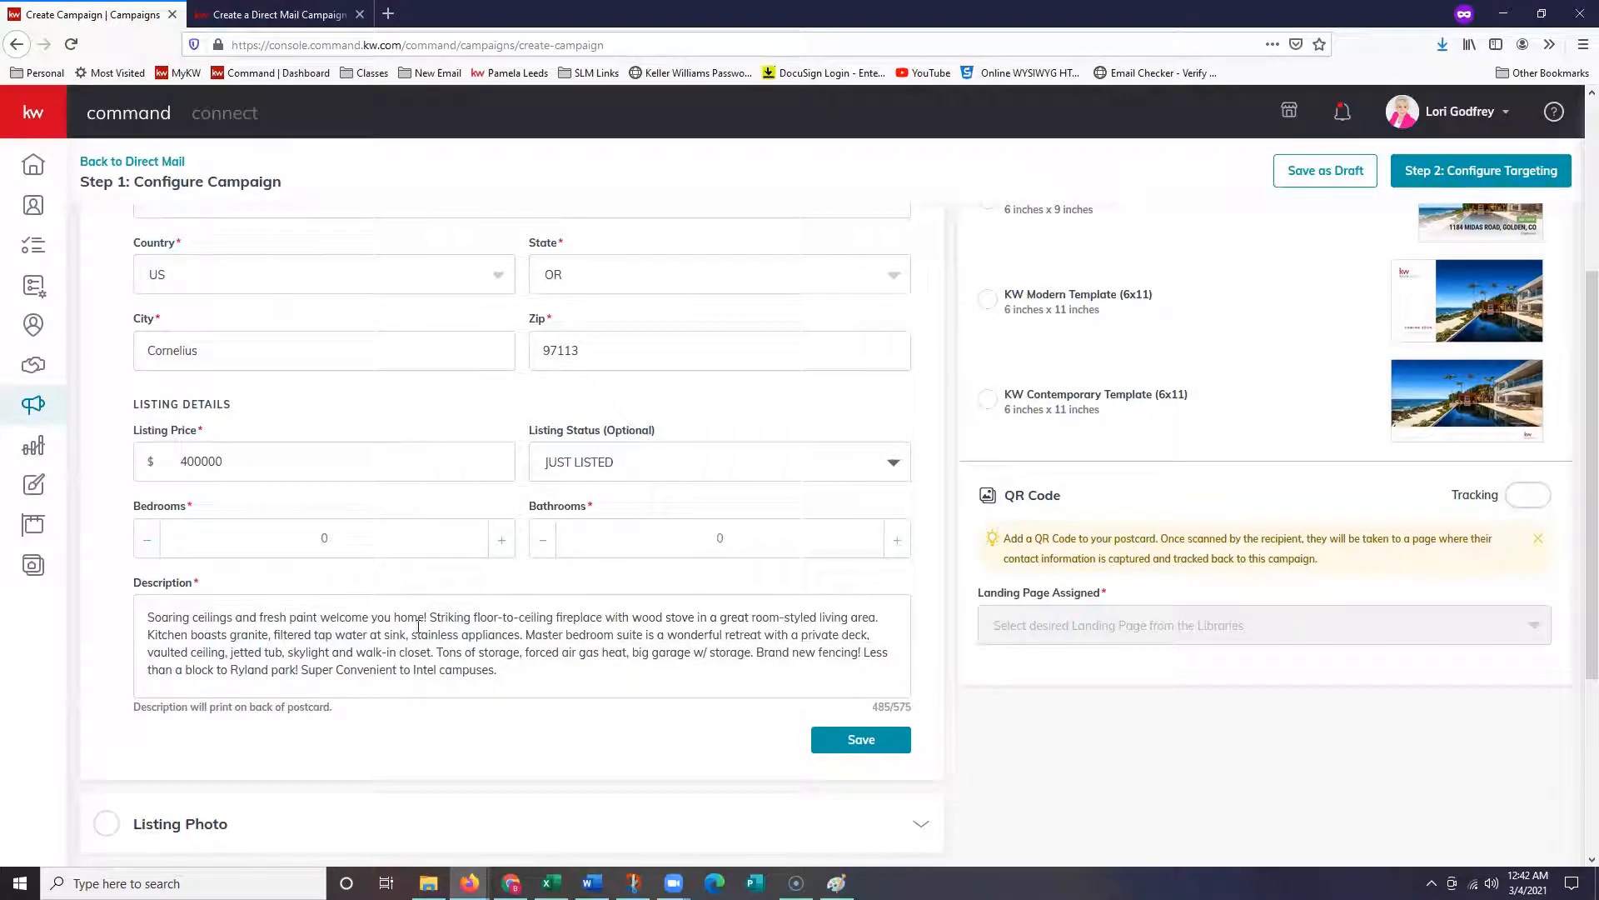
scroll(283, 510, down, 1)
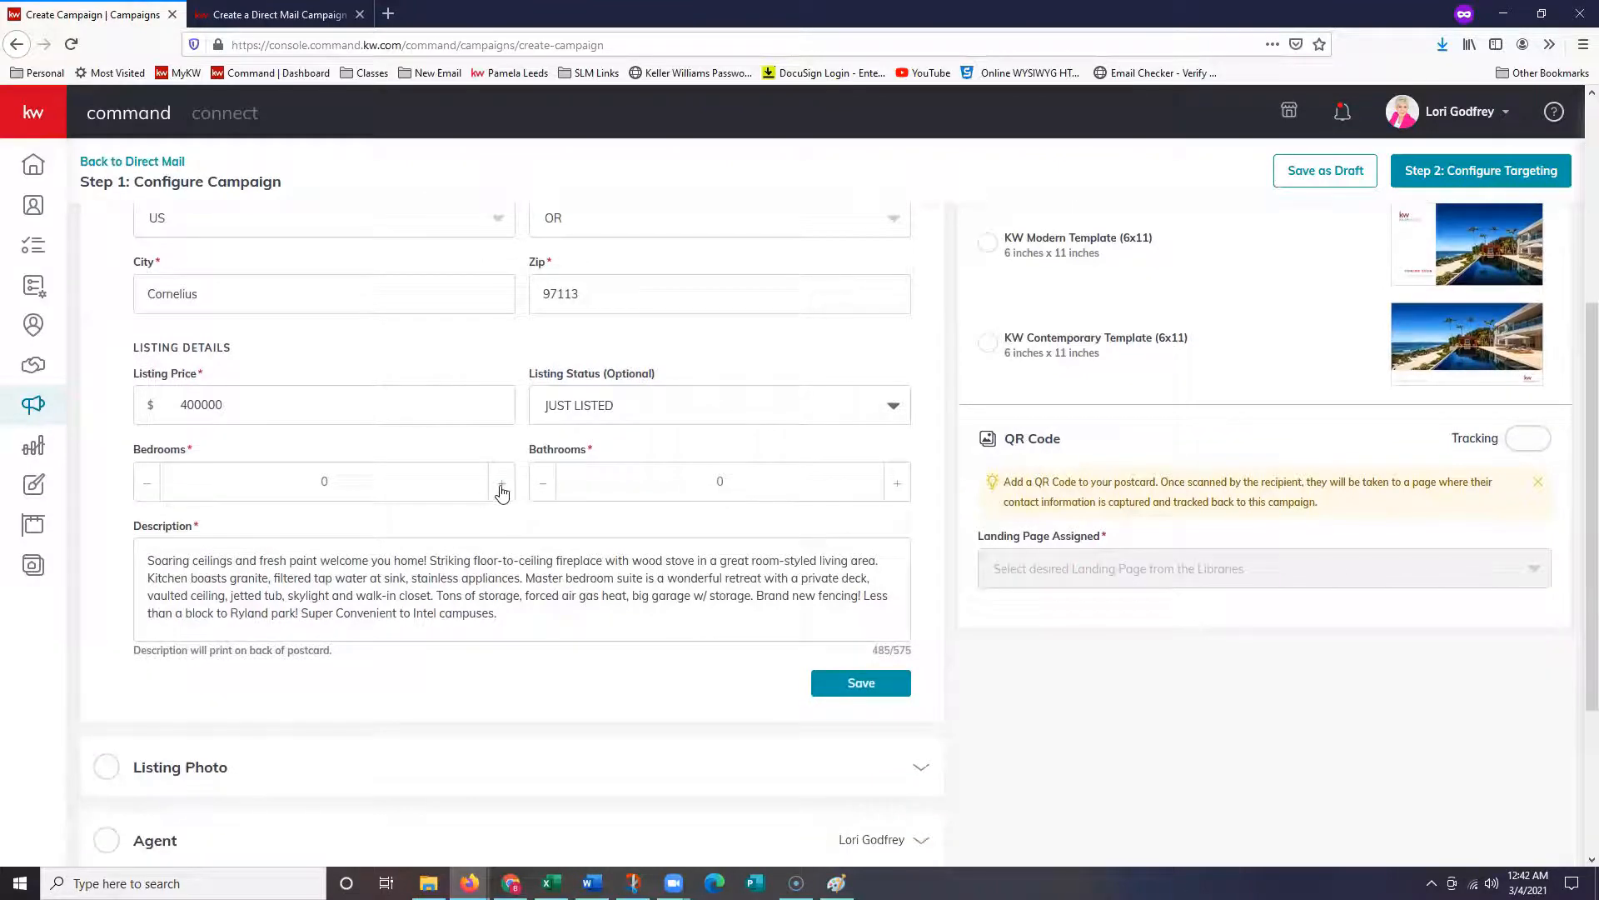
click(895, 482)
scroll(701, 717, up, 1)
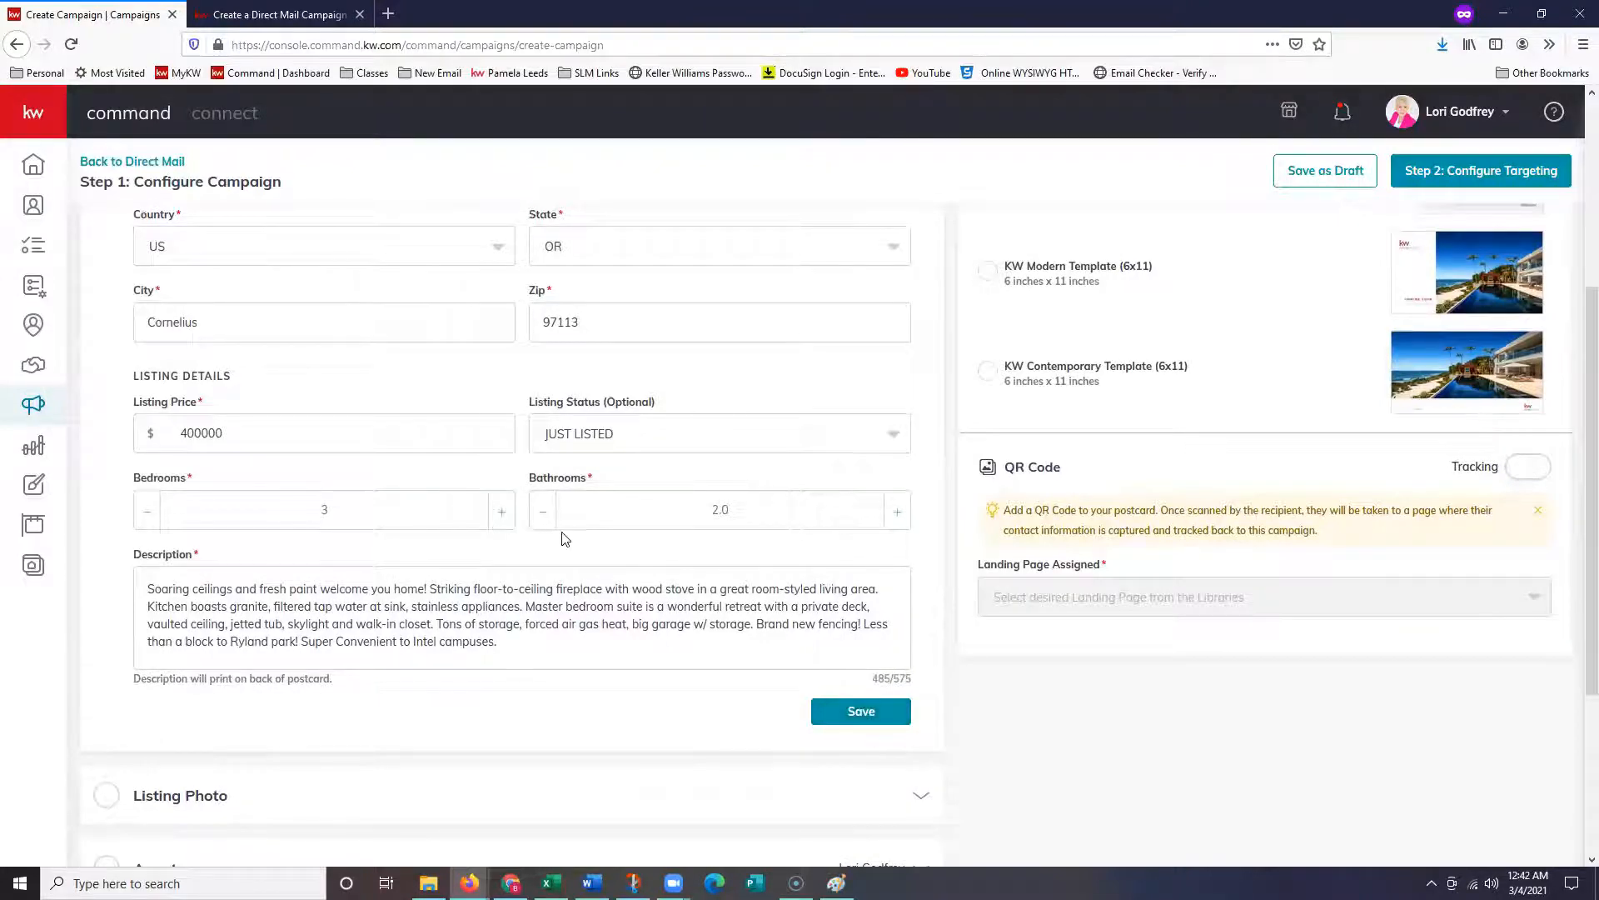
scroll(564, 545, up, 5)
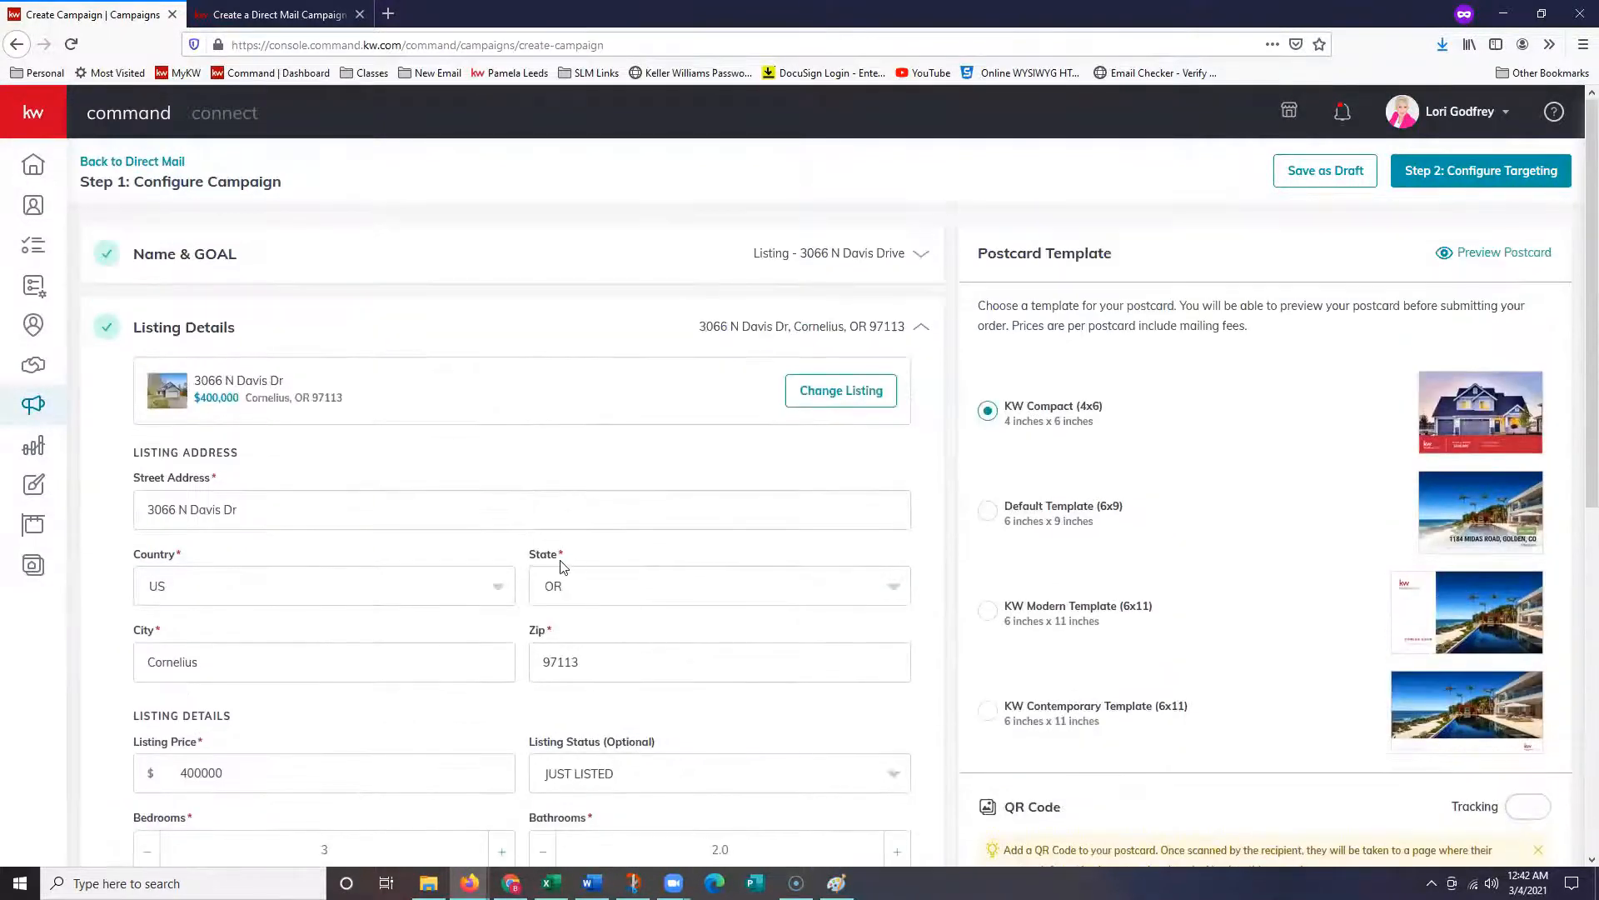
scroll(564, 561, down, 3)
scroll(559, 567, down, 3)
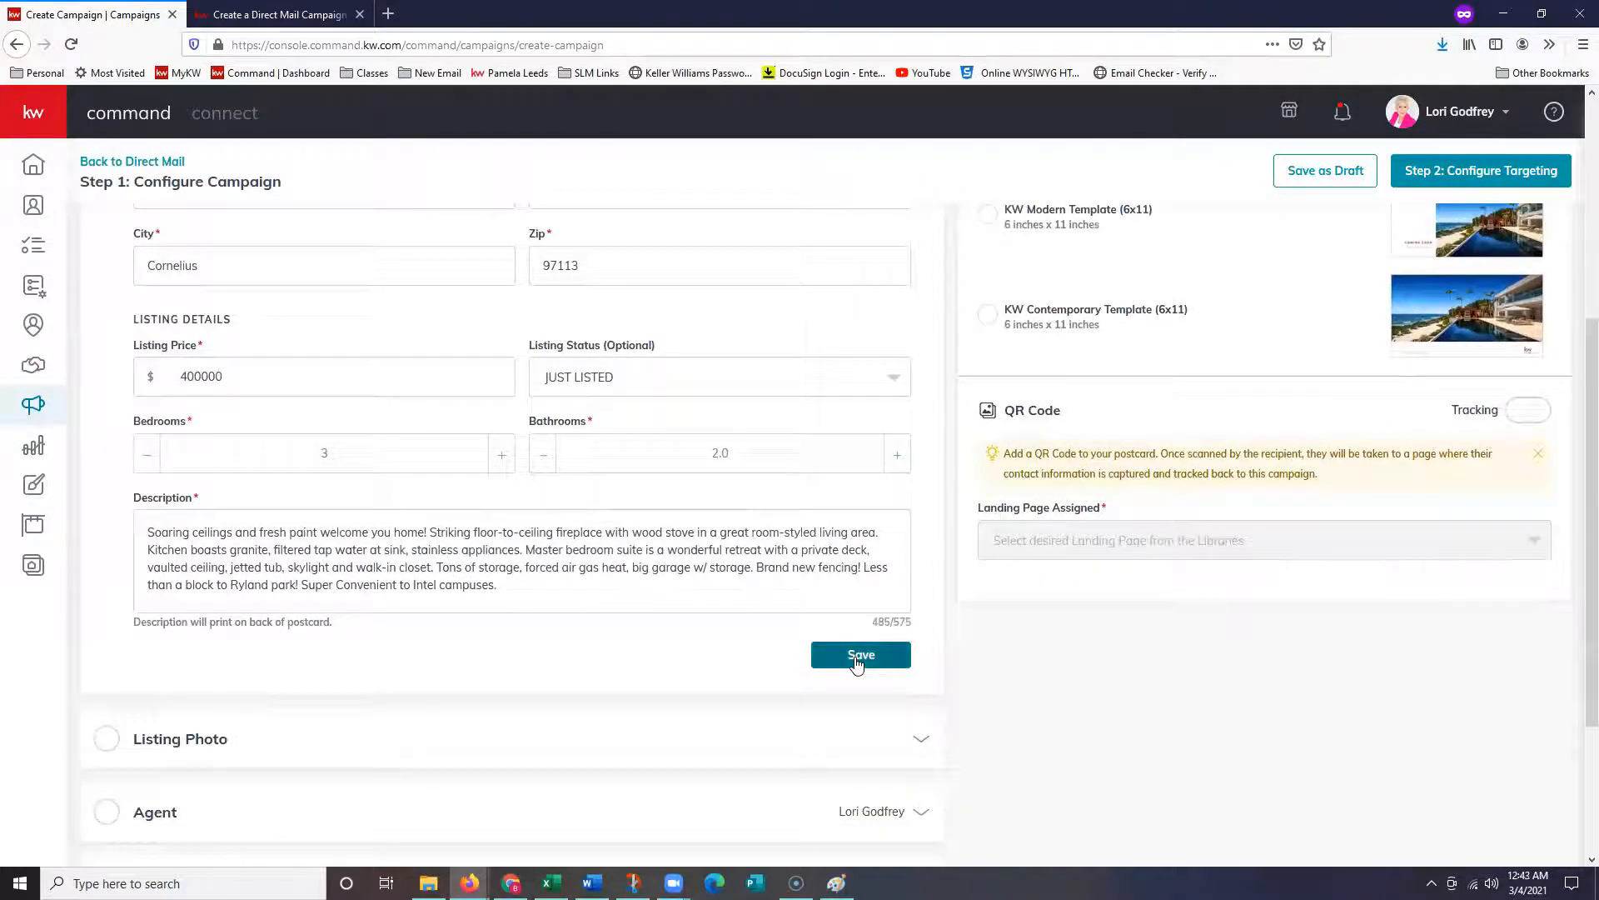
click(858, 656)
scroll(397, 482, up, 2)
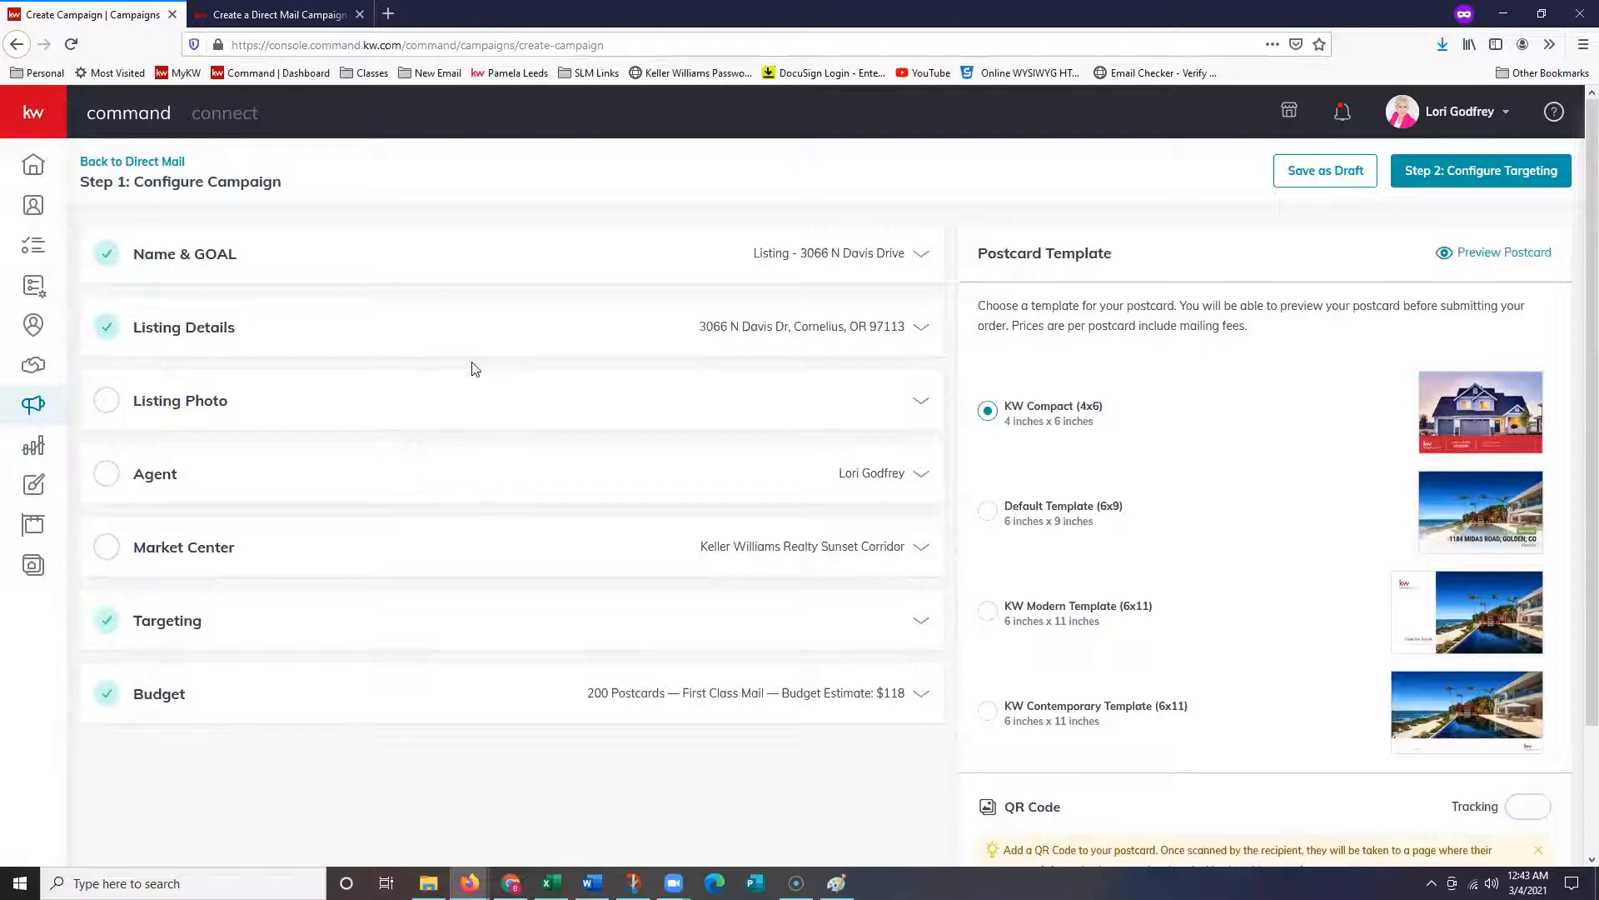
- Expand Listing Photo and select the first front-of-house photo
click(402, 411)
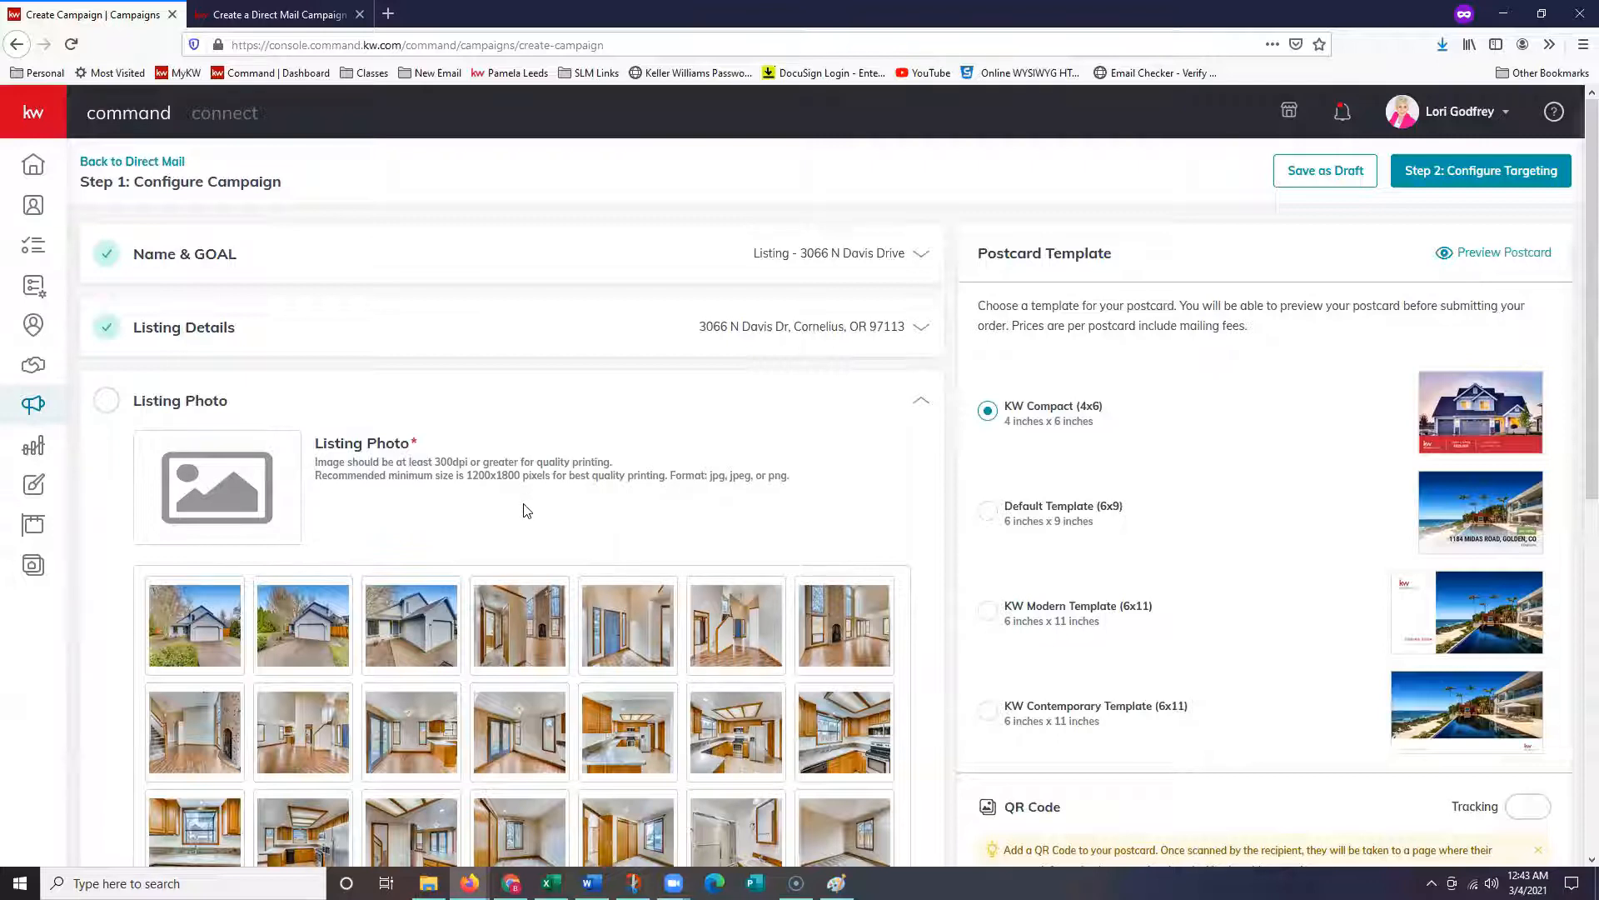
click(213, 650)
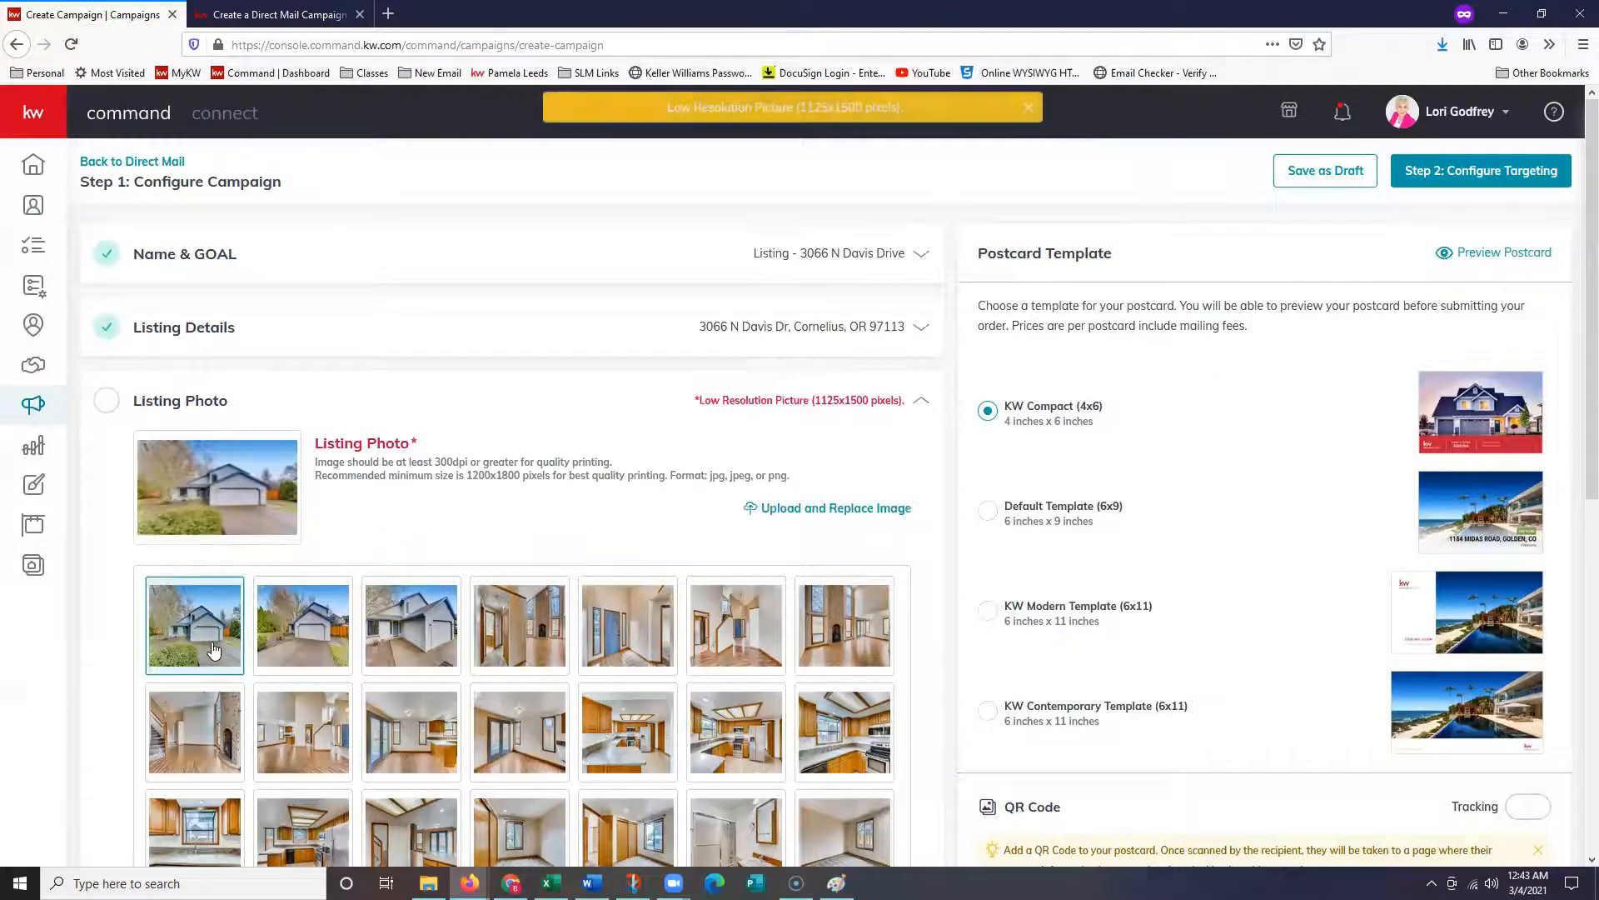
scroll(692, 180, down, 1)
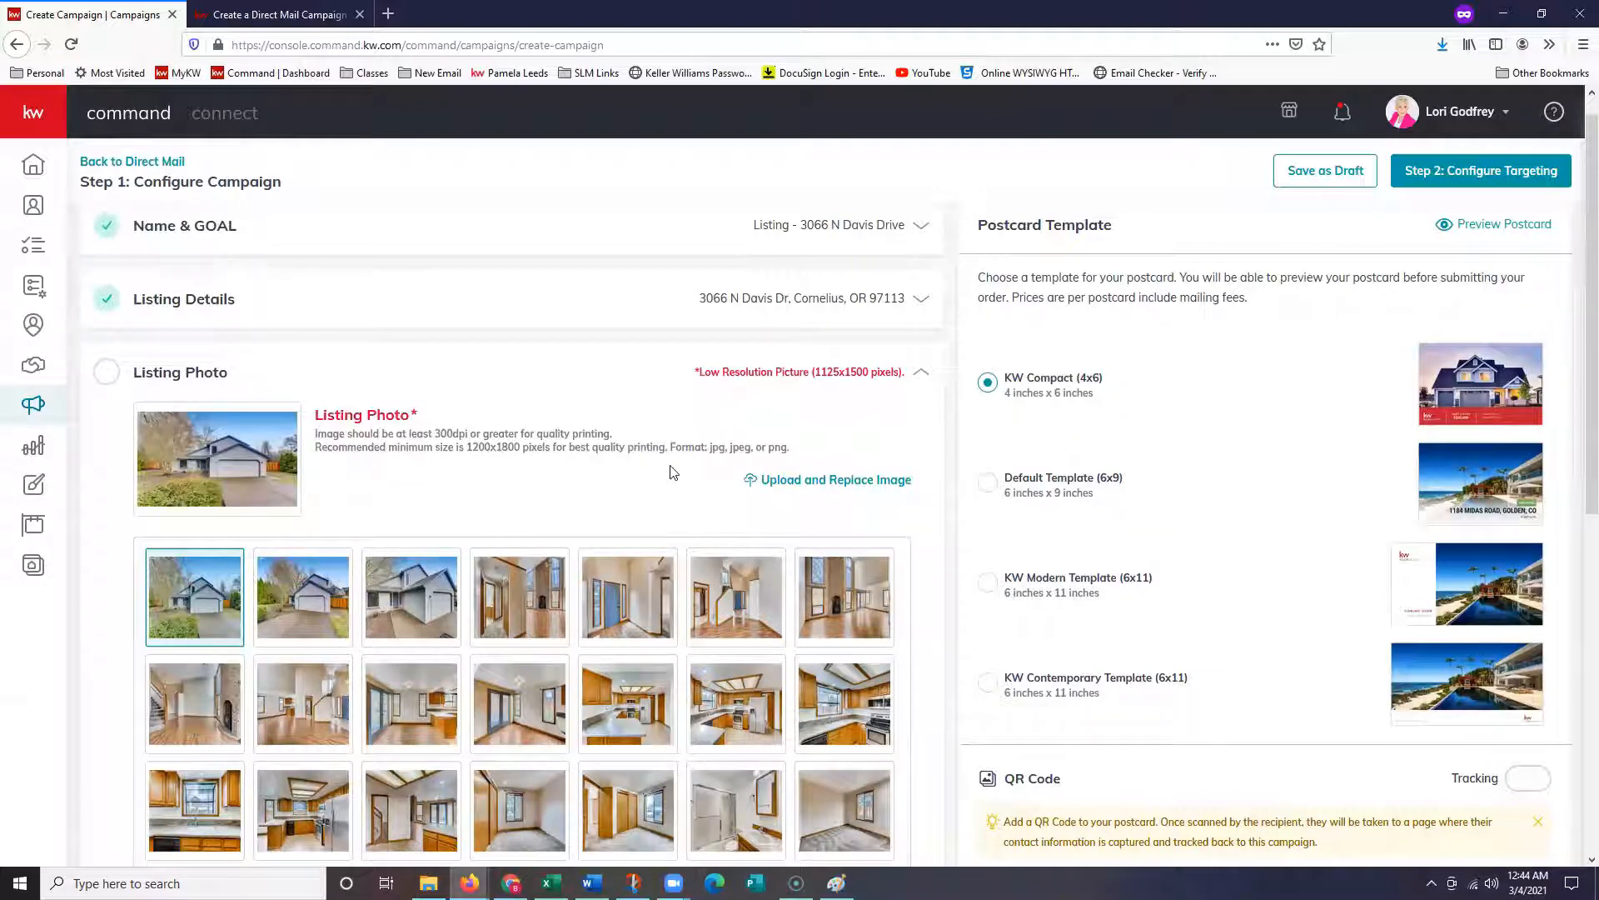
- Upload the Resizer image as the replacement listing photo and save it
click(813, 494)
click(291, 182)
click(665, 426)
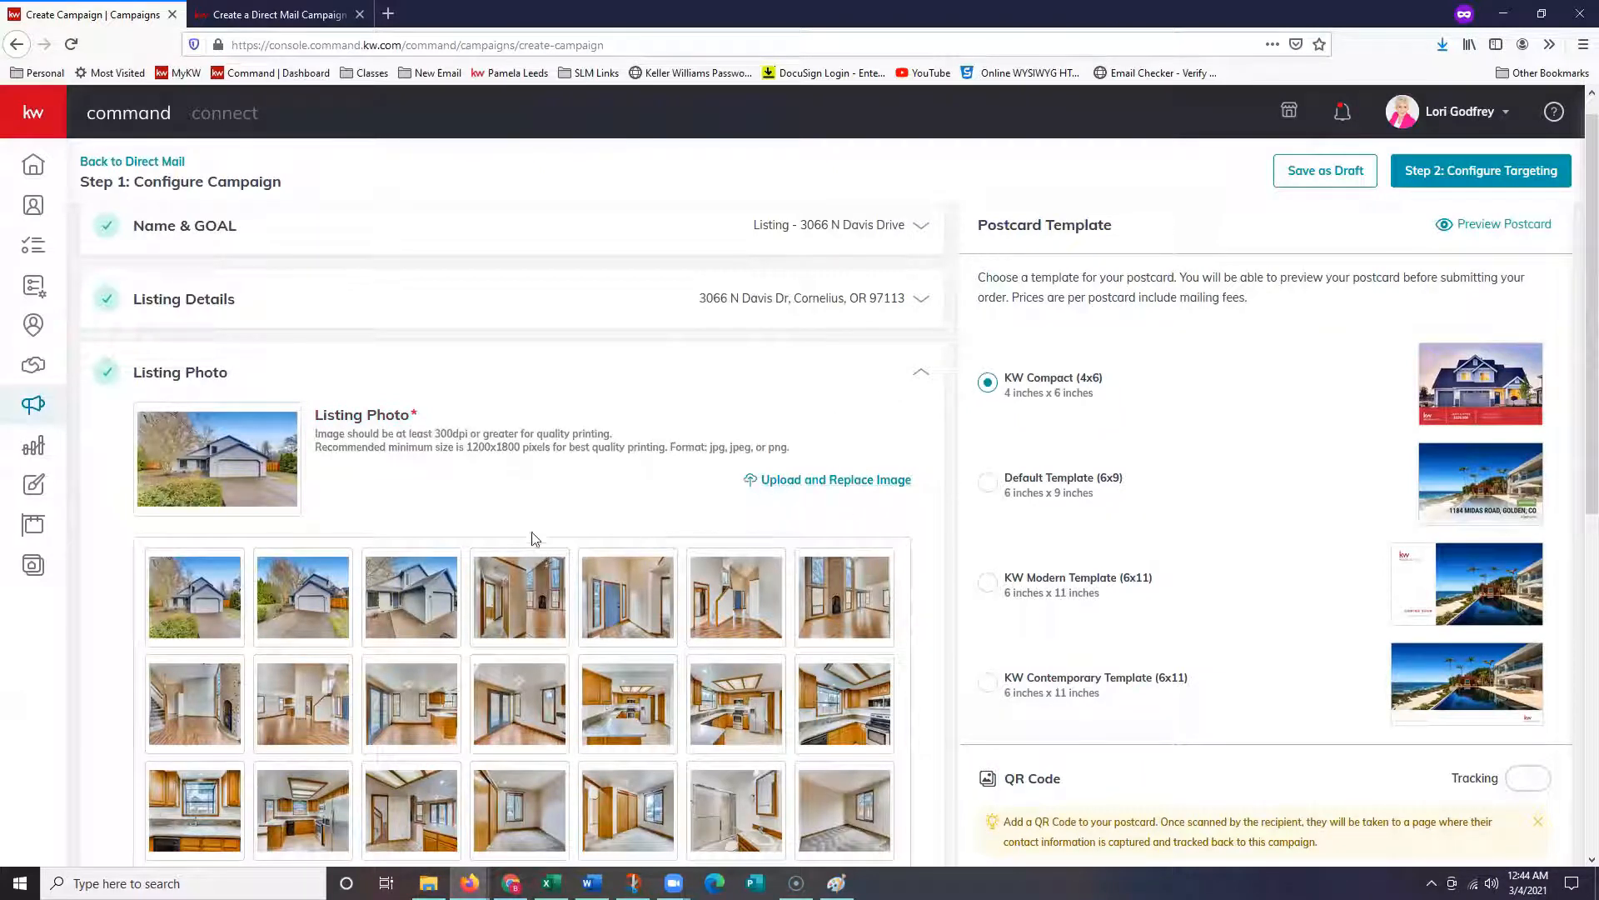
scroll(572, 496, down, 4)
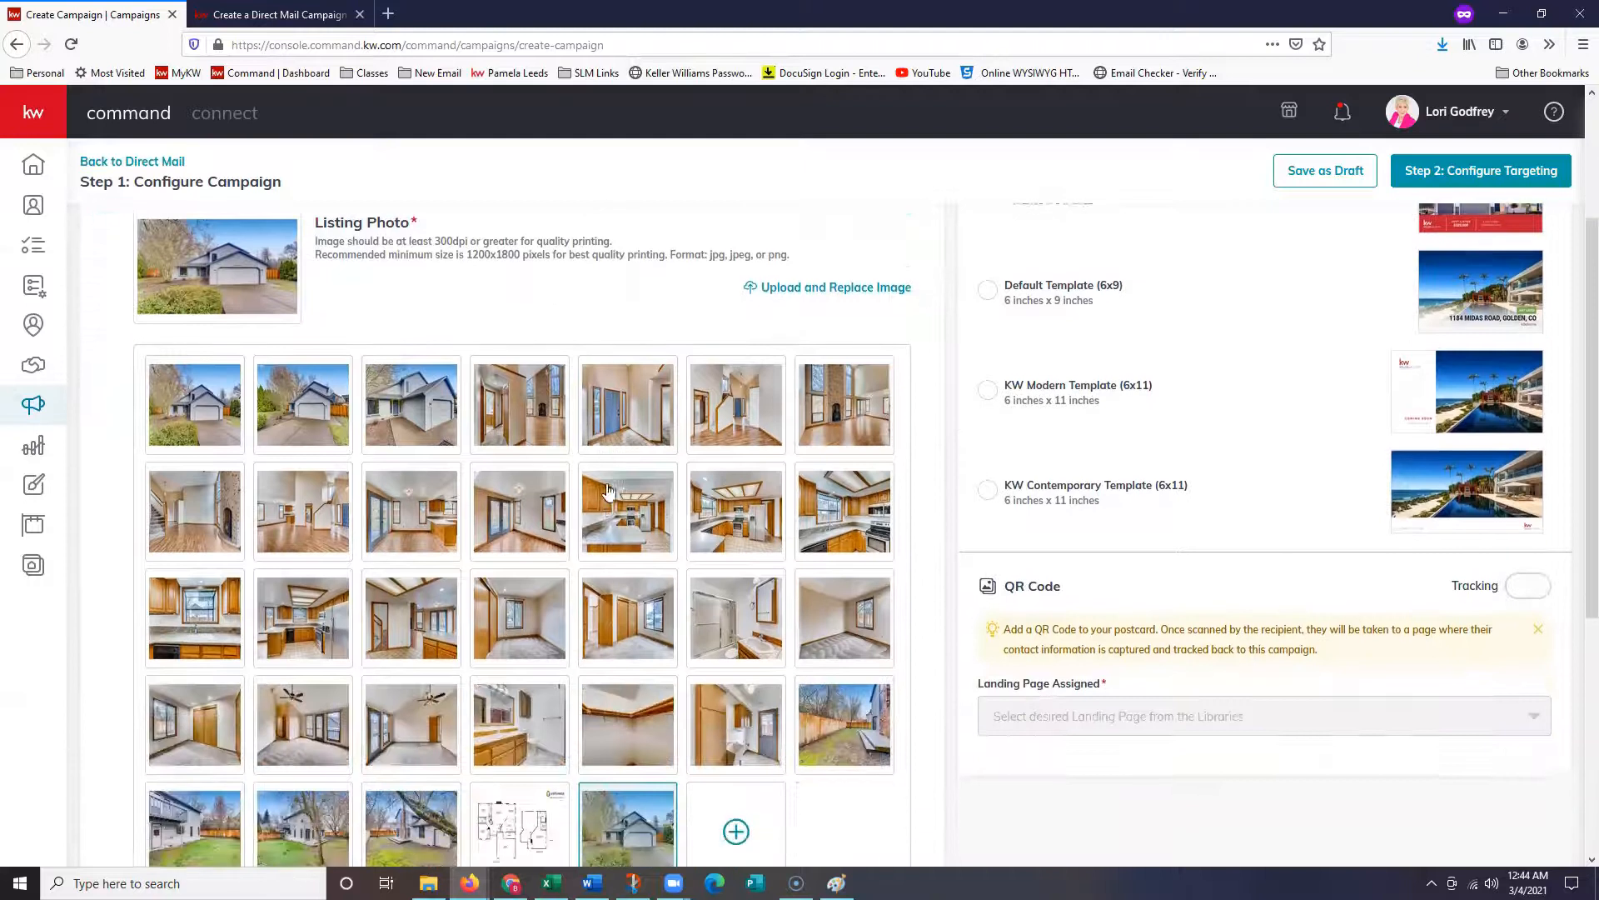
scroll(606, 477, down, 4)
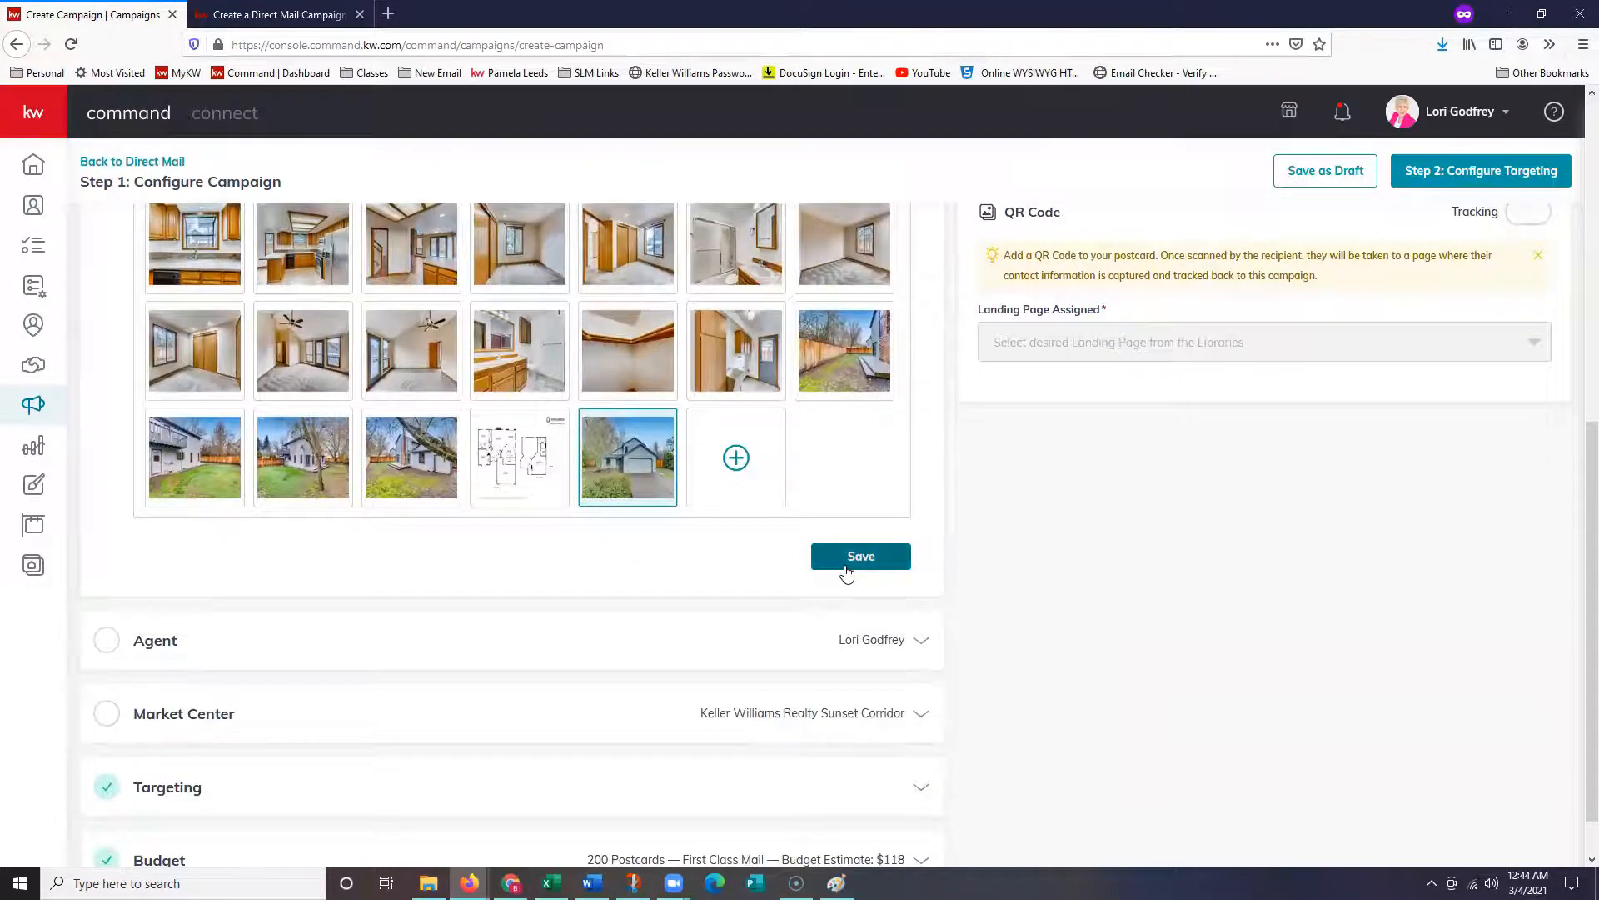
click(847, 573)
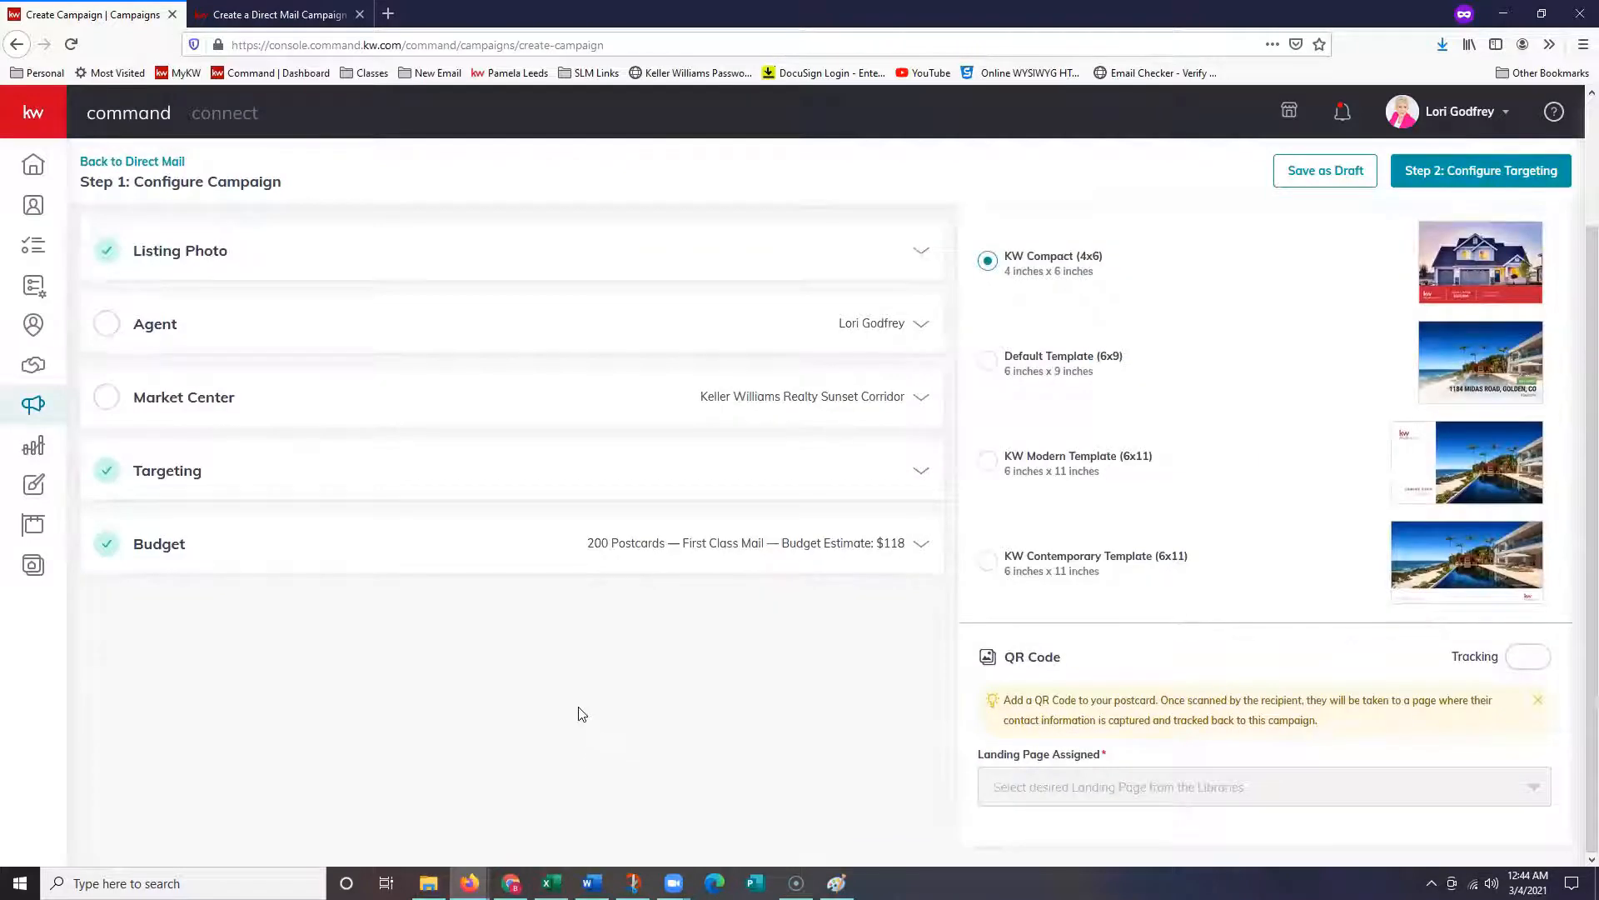
scroll(208, 487, up, 1)
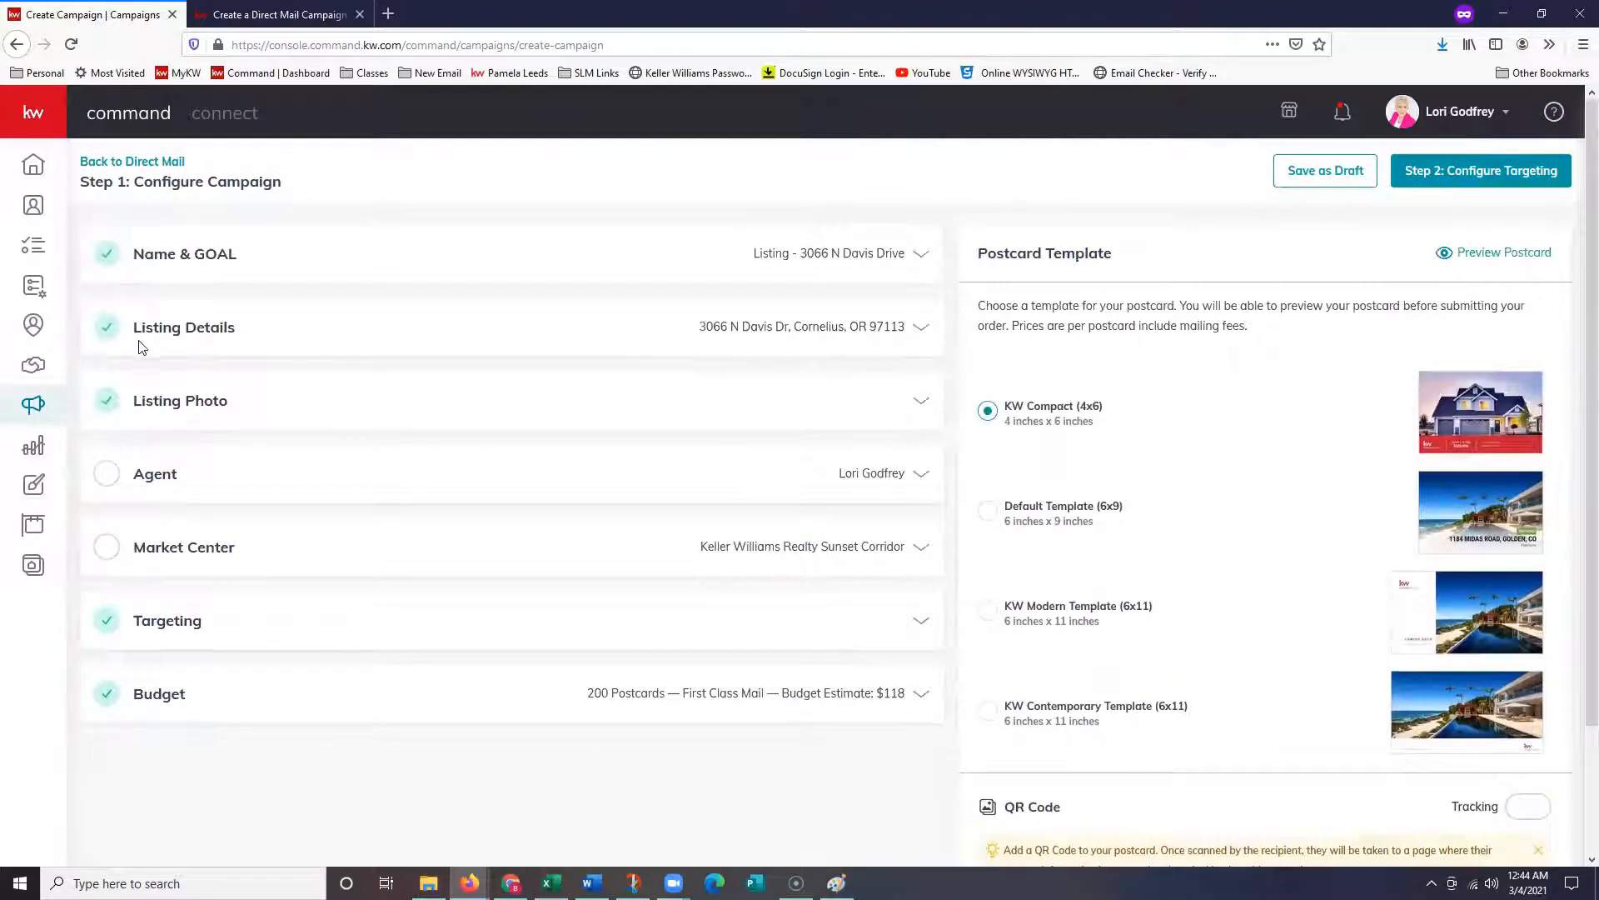
- Expand the Agent details and close the photo cropping preview without changes
click(176, 487)
scroll(450, 658, down, 1)
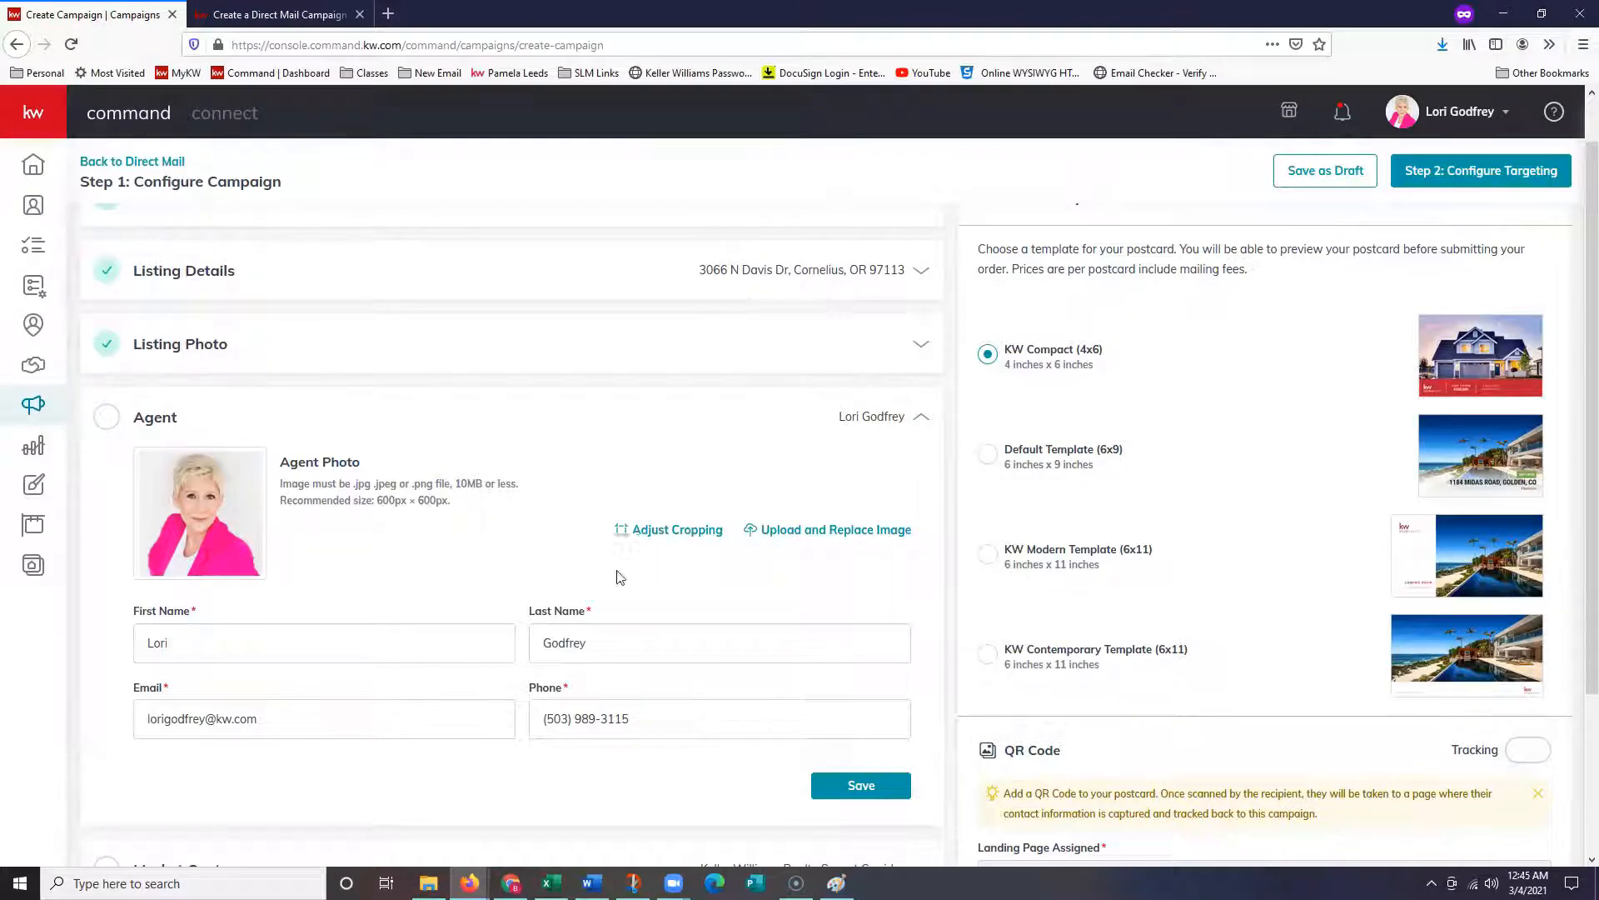
click(666, 529)
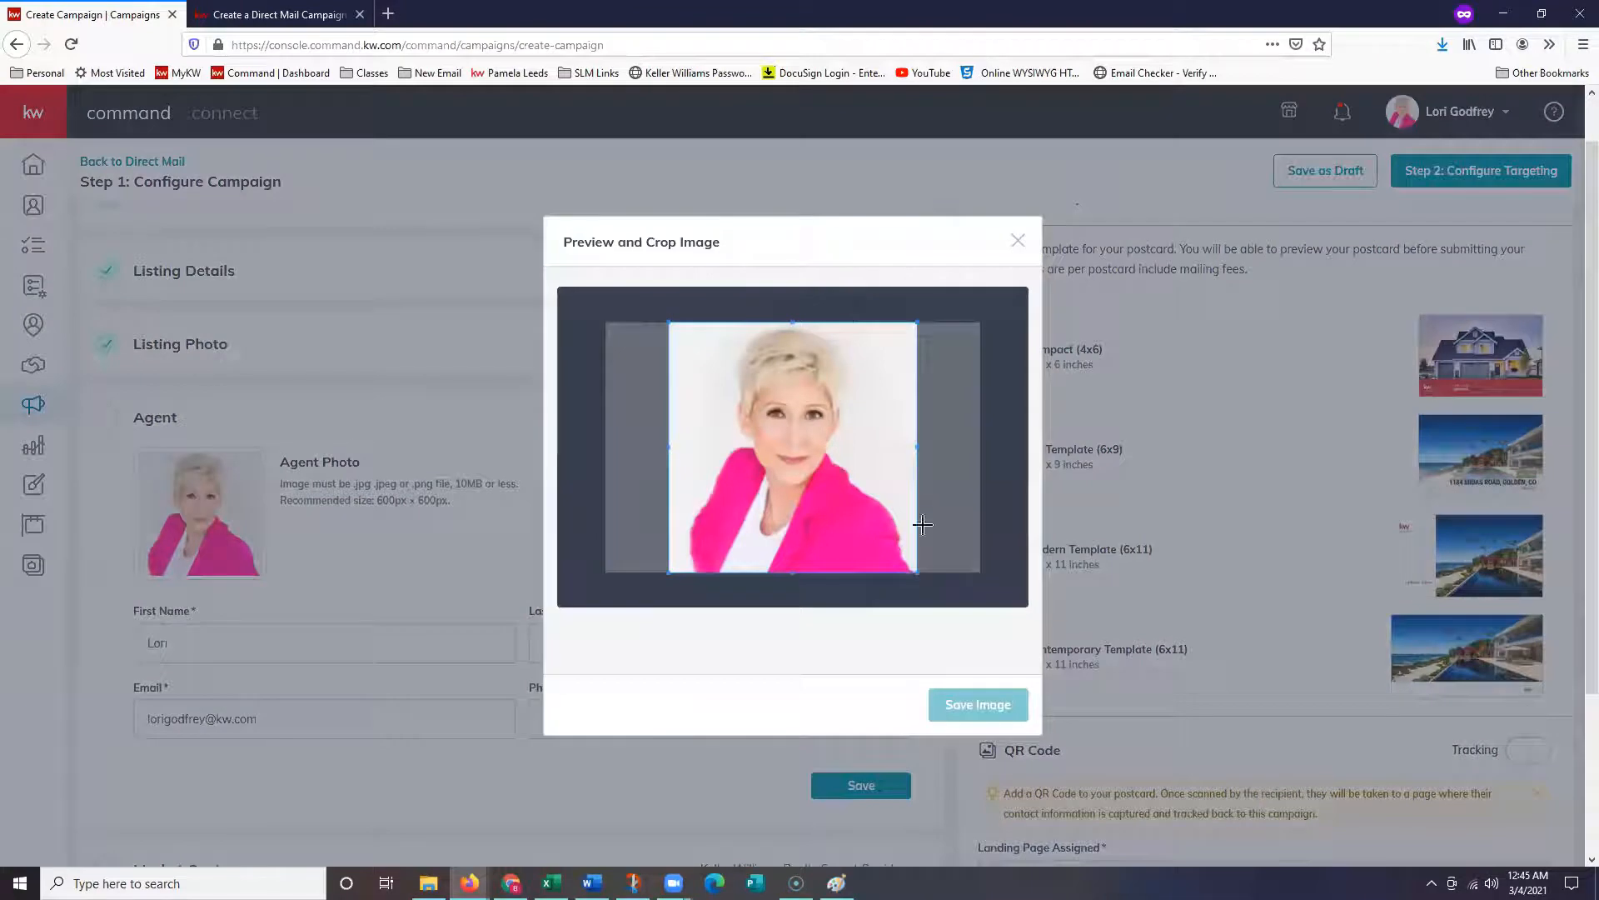
click(1018, 243)
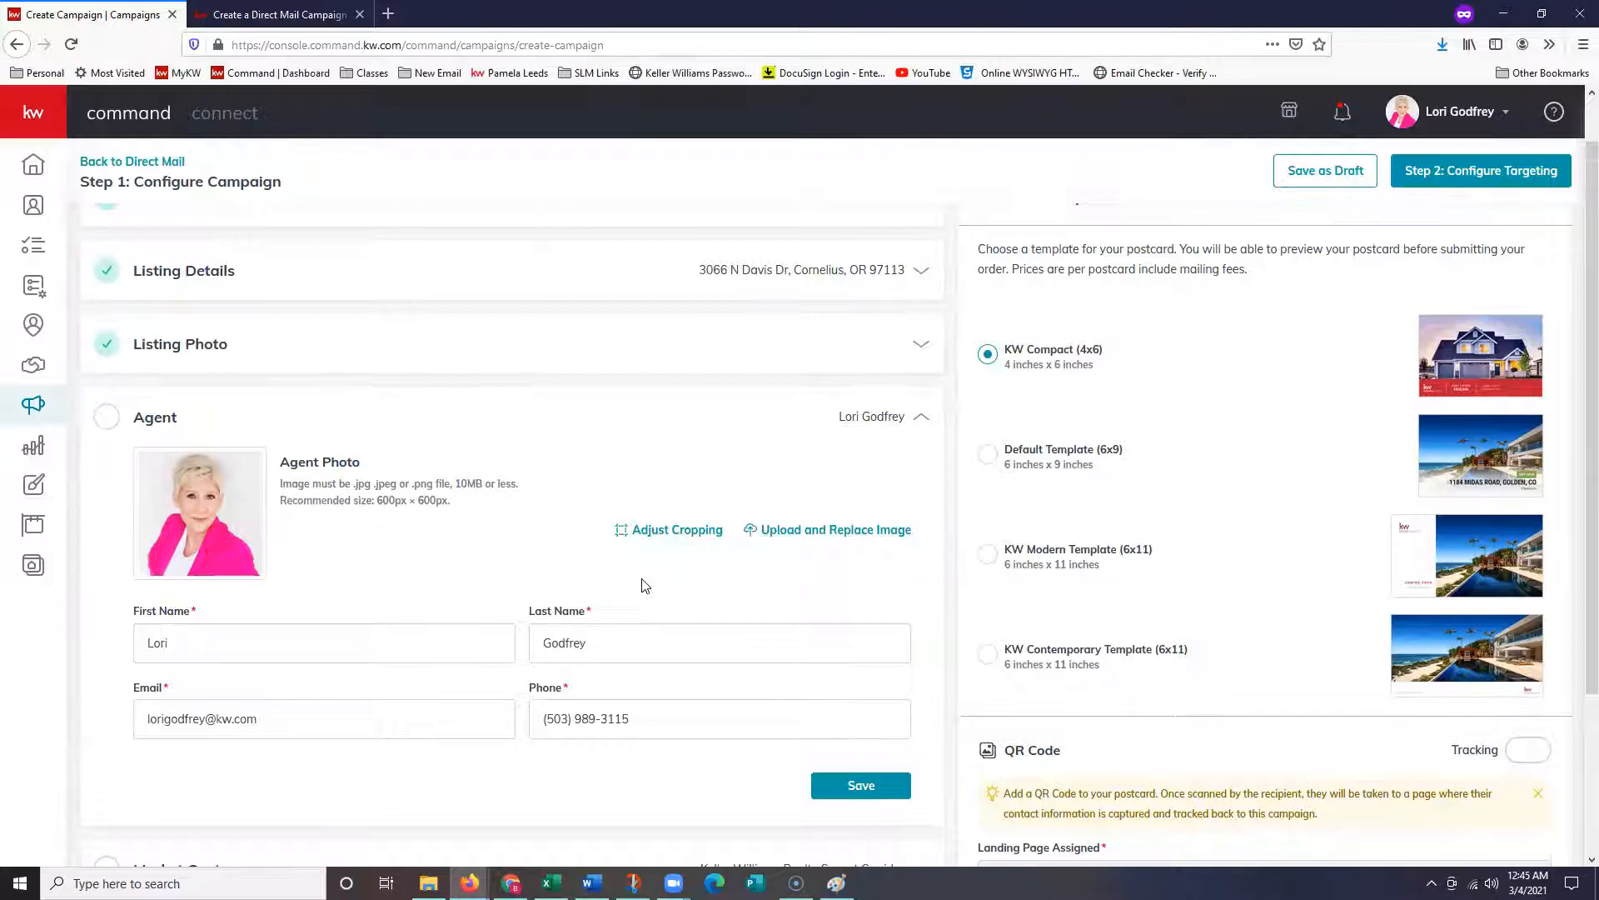
- Cancel replacing the agent photo and save the existing agent details
scroll(641, 585, down, 1)
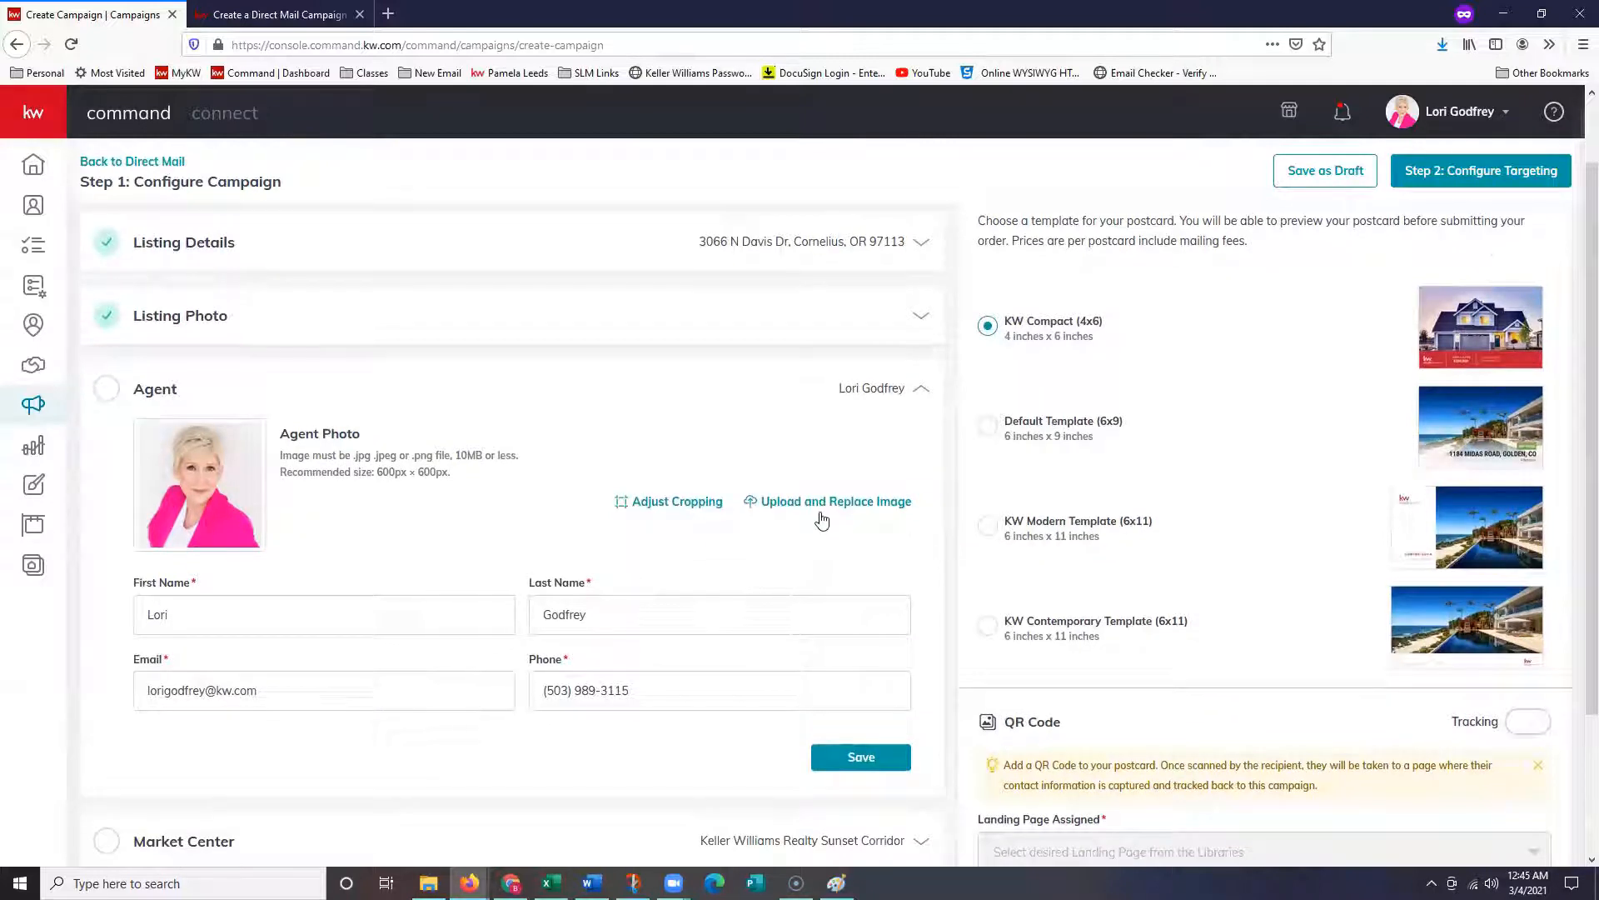
drag(821, 526, 843, 578)
click(833, 502)
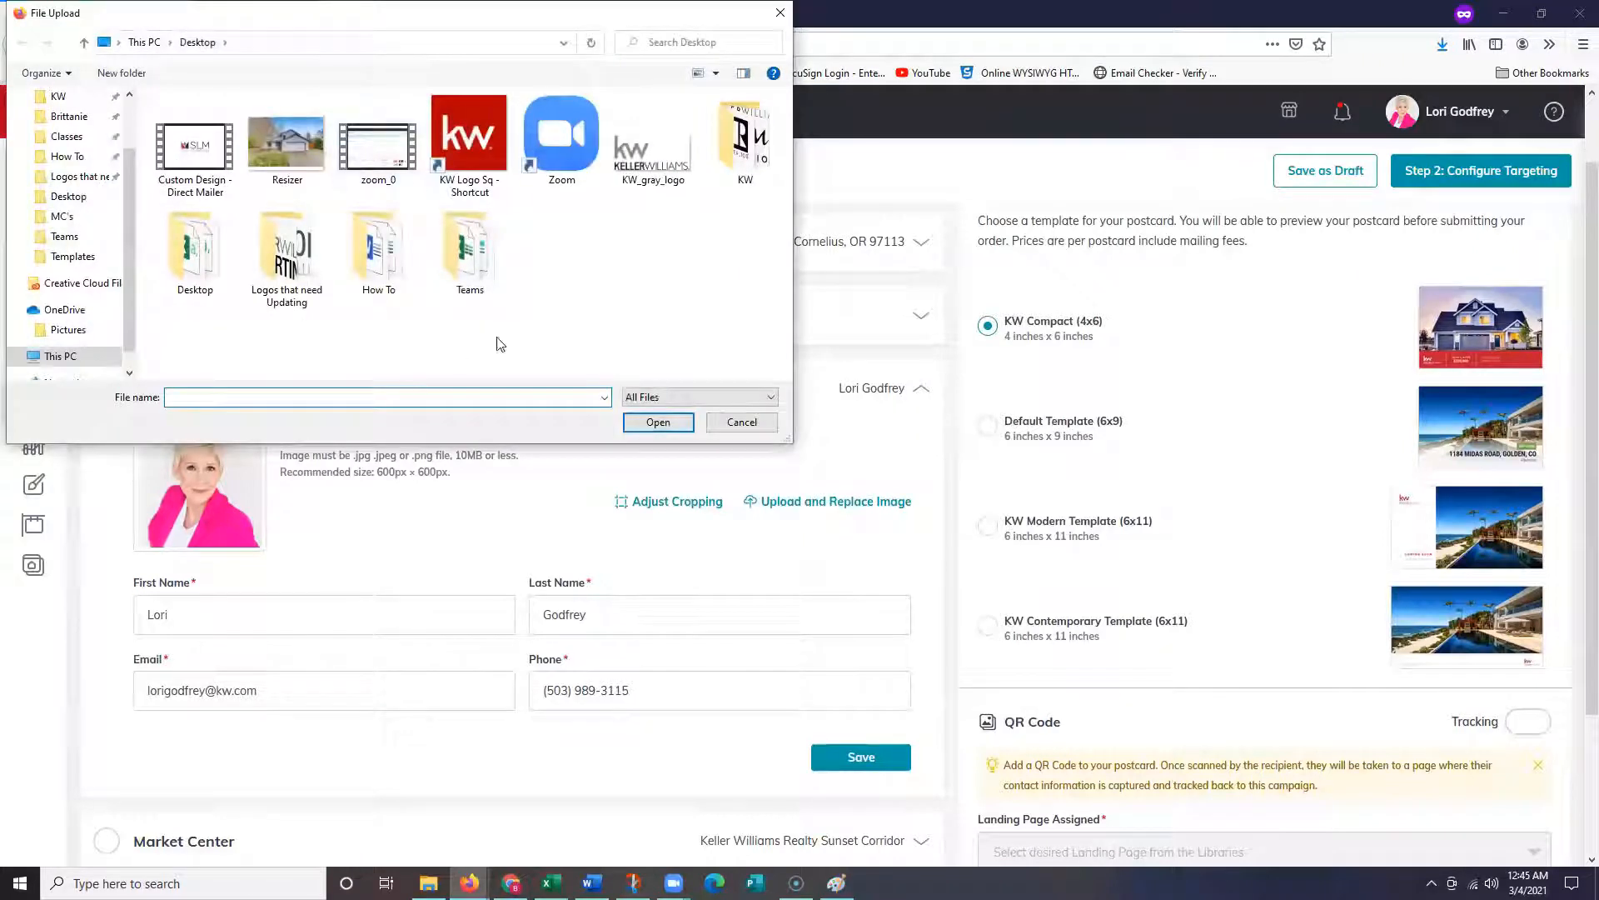
click(741, 422)
scroll(428, 608, down, 2)
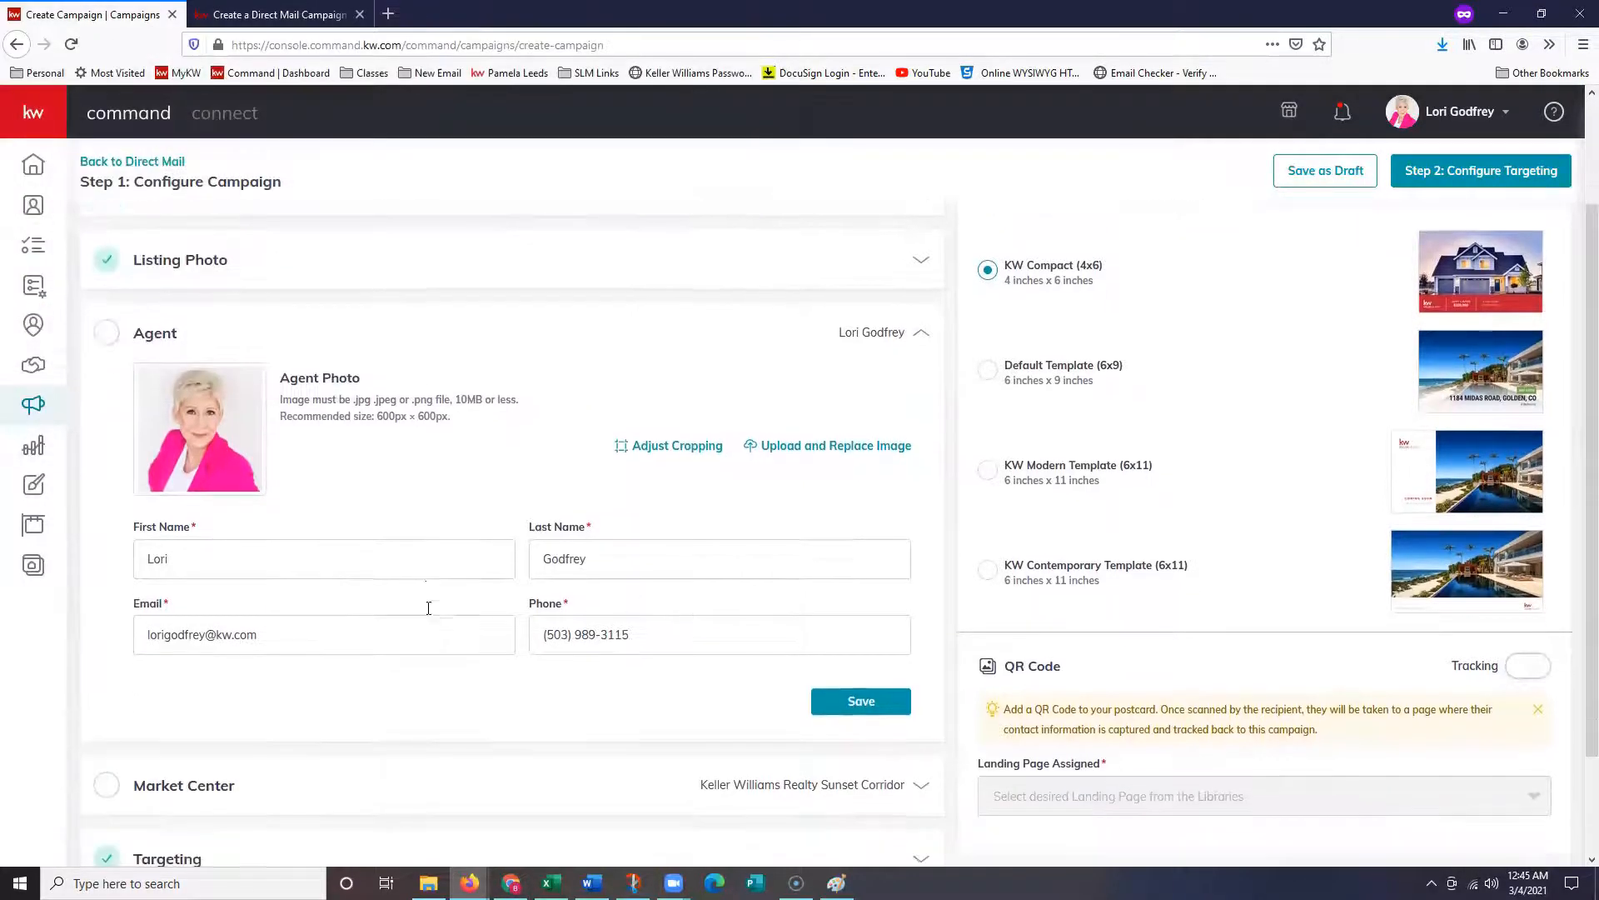
scroll(428, 608, down, 2)
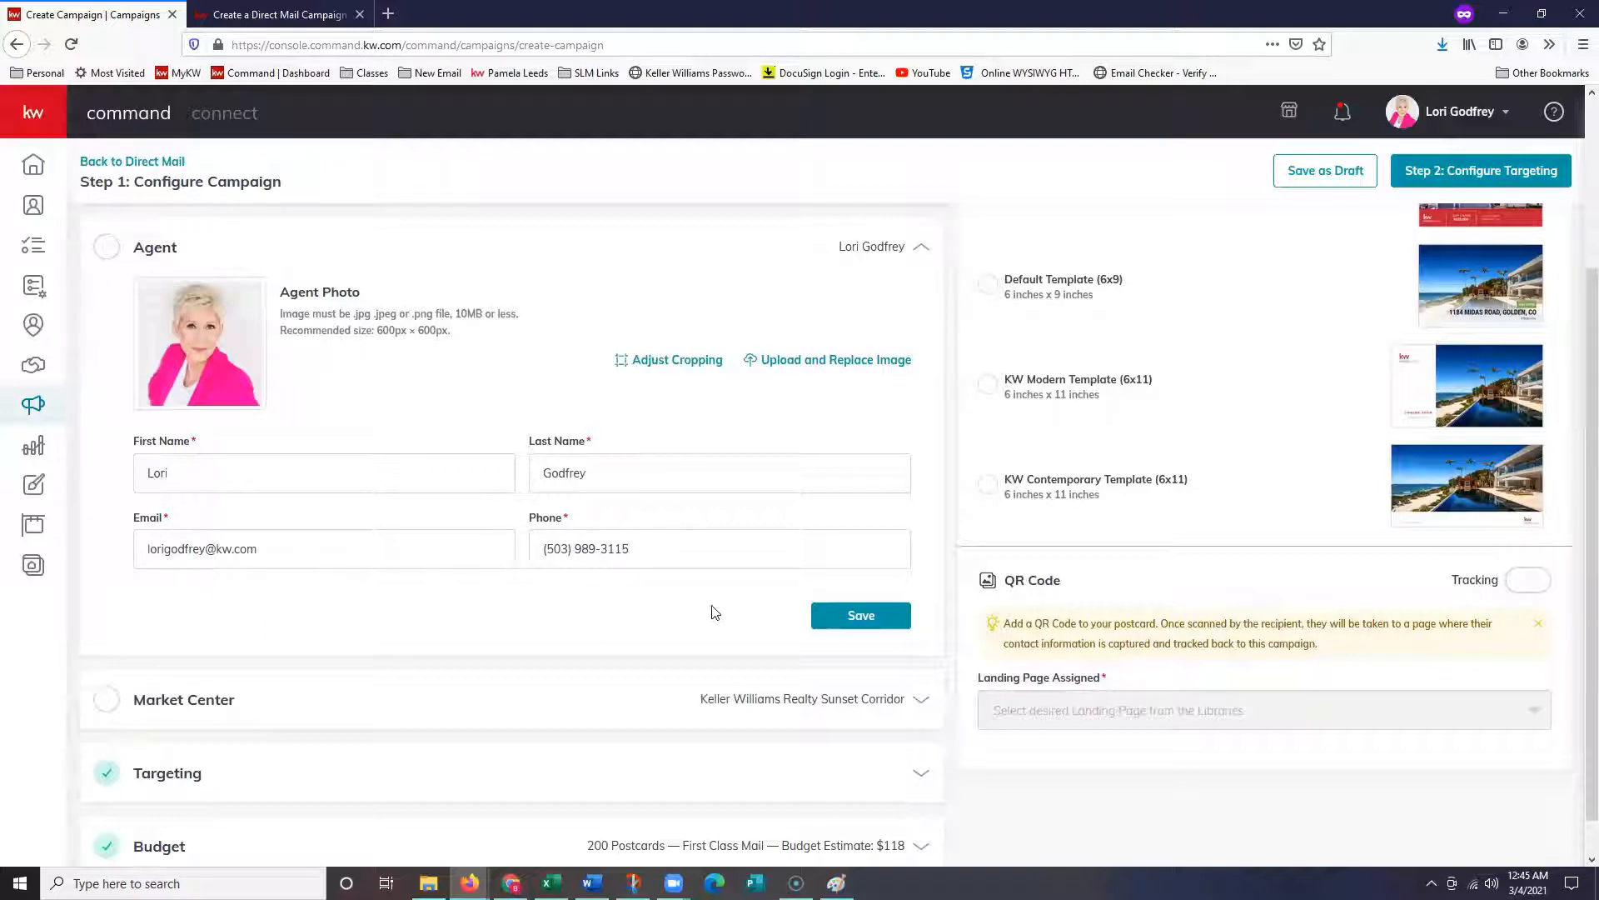
click(845, 631)
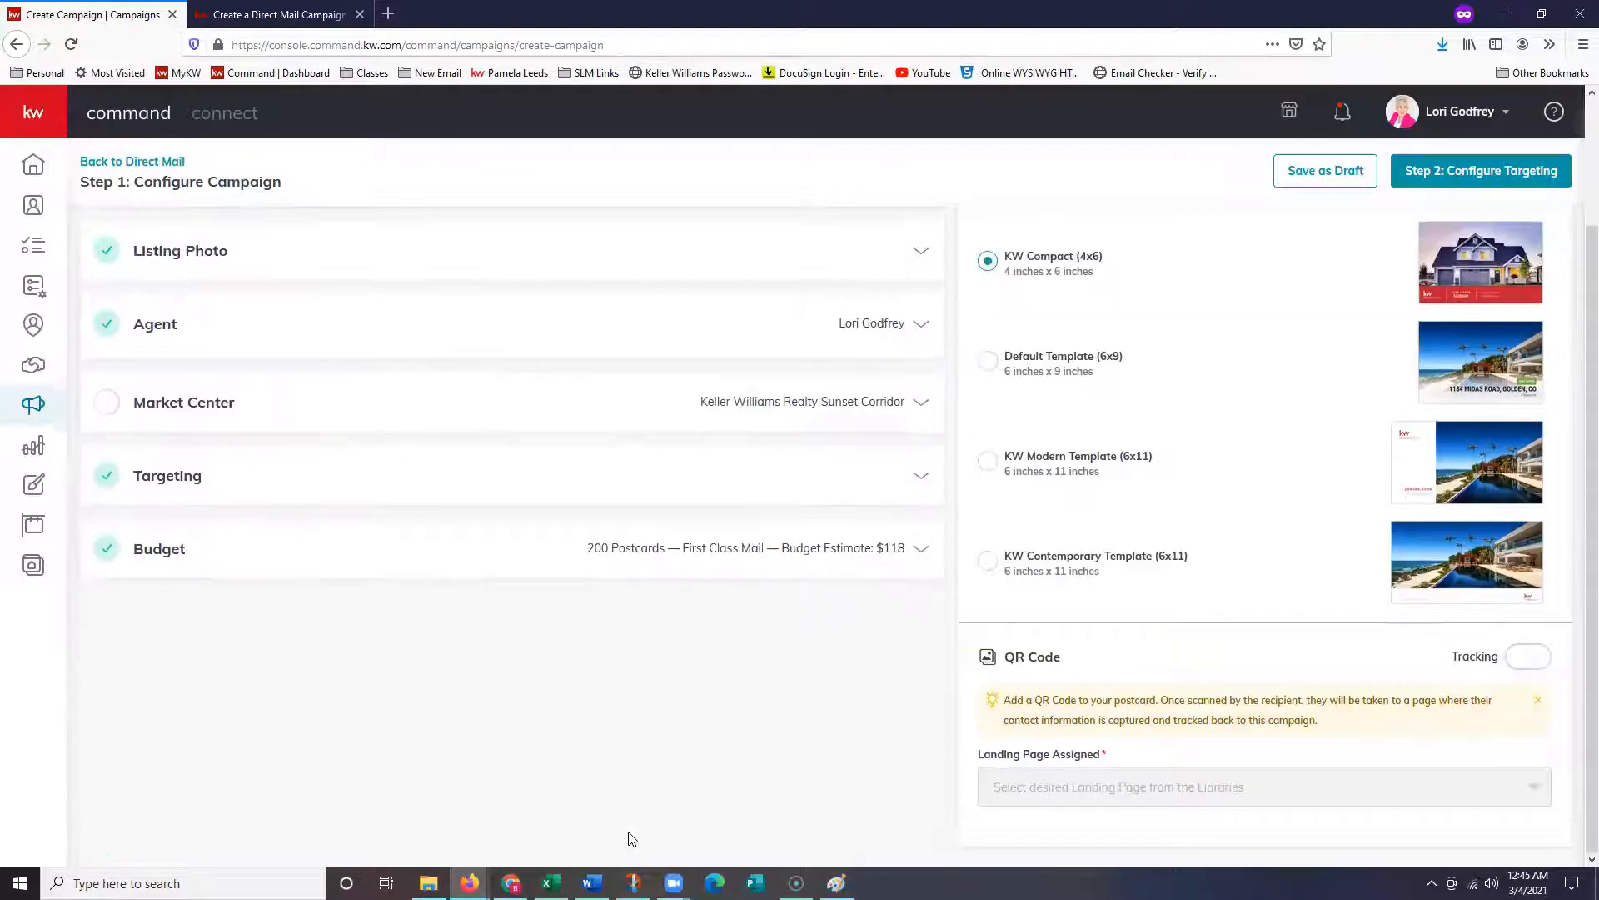
- Set the Market Center state to OR, enter the zip, then verify and confirm the corrected address
scroll(552, 733, up, 1)
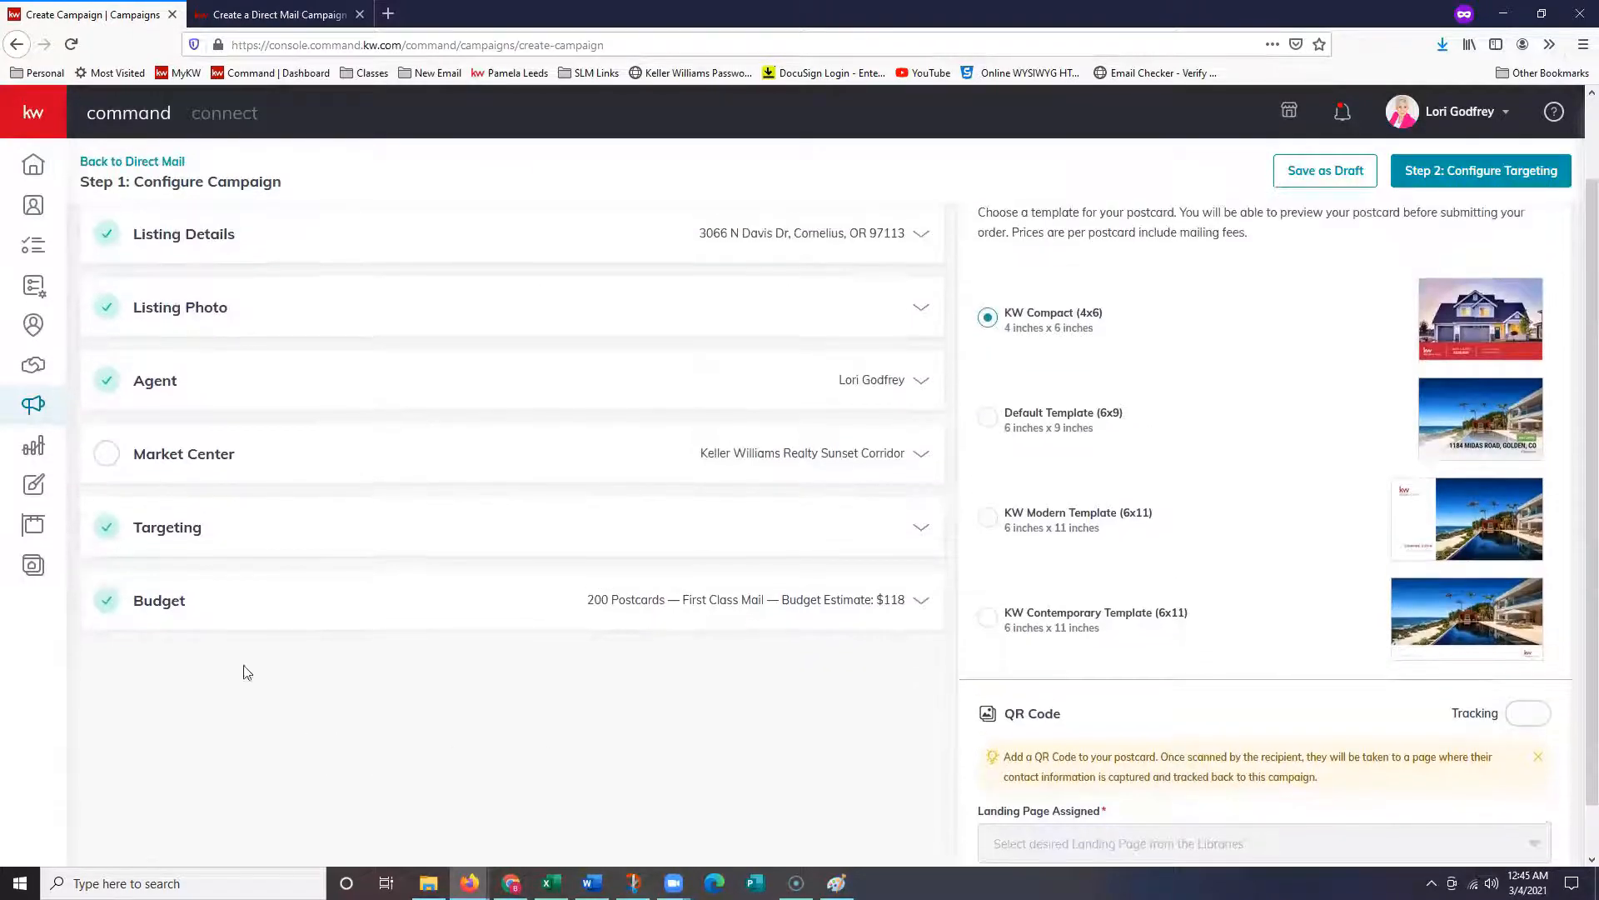
click(271, 466)
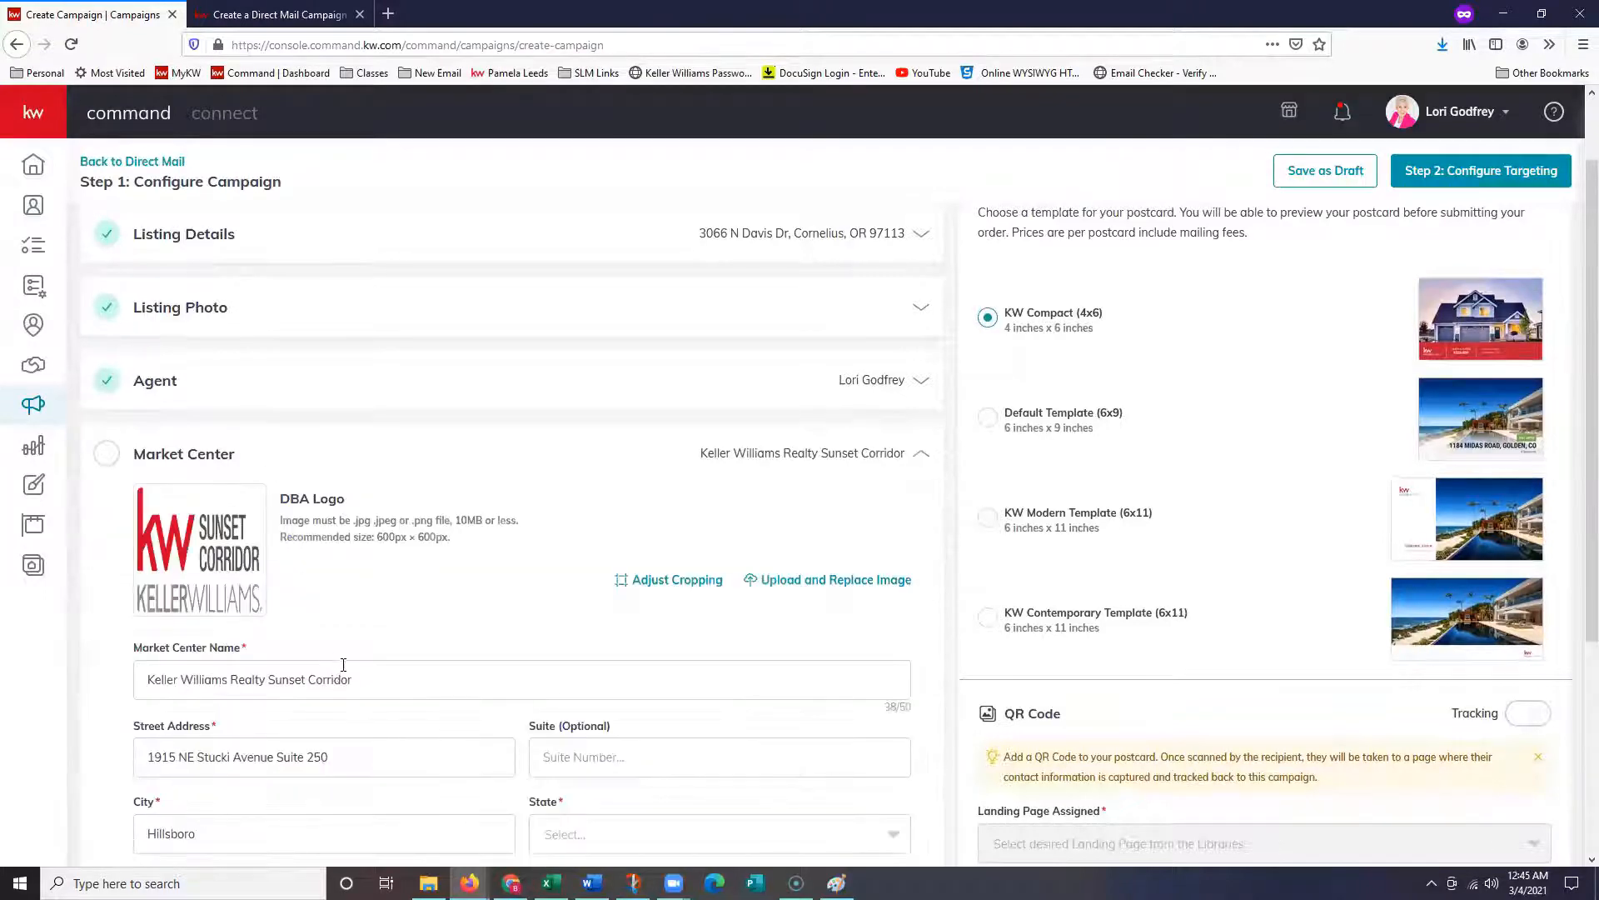
scroll(342, 666, down, 1)
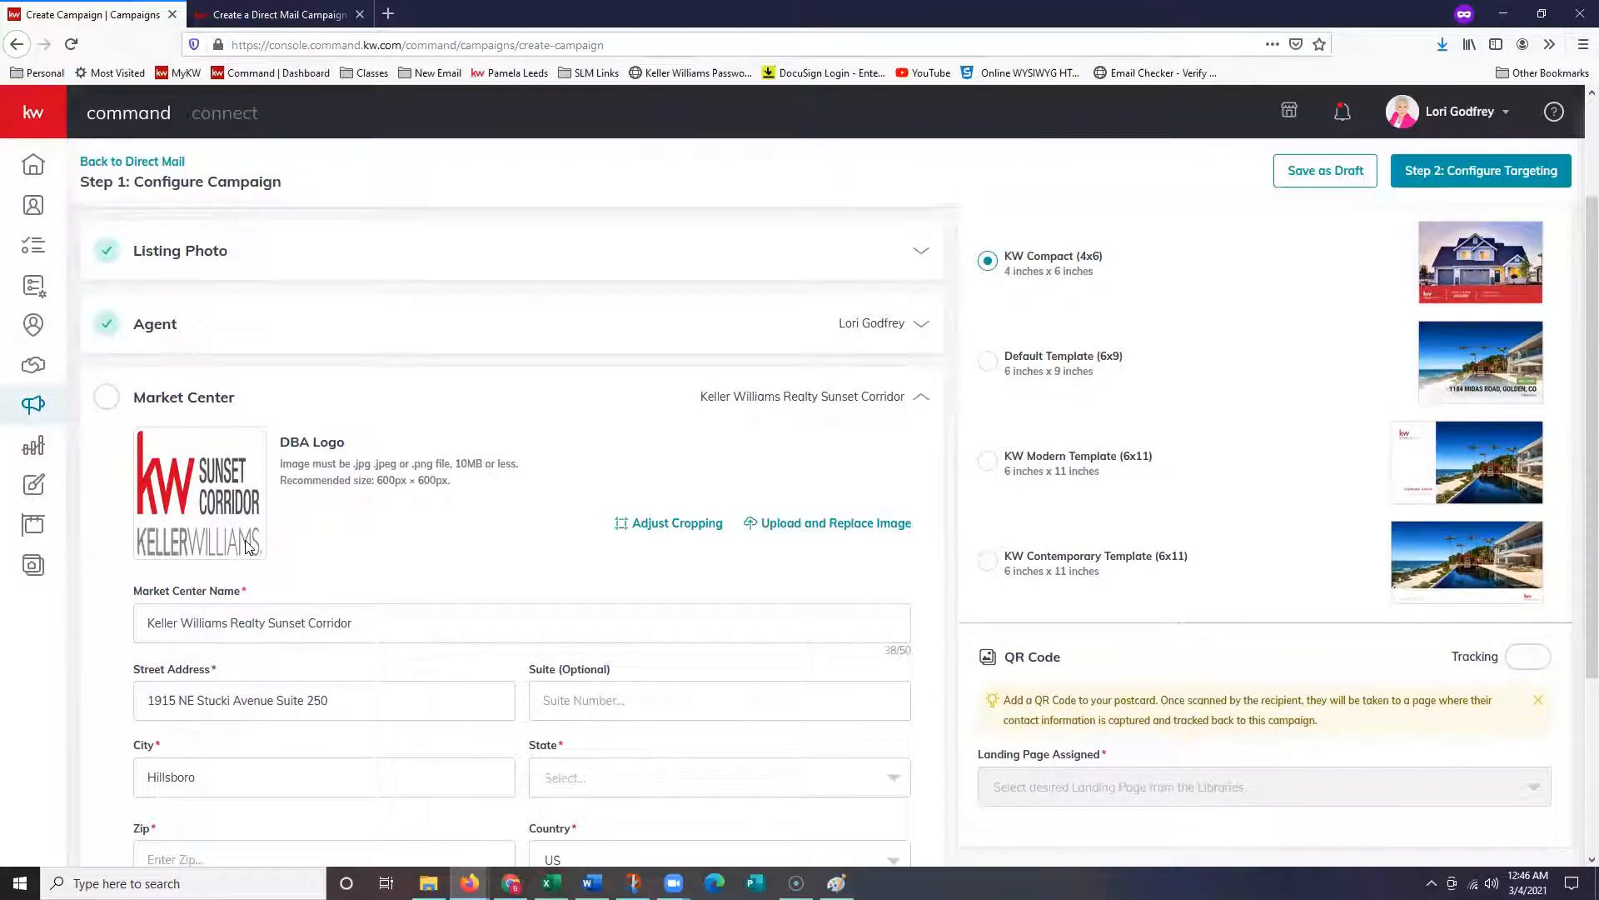
scroll(607, 575, down, 2)
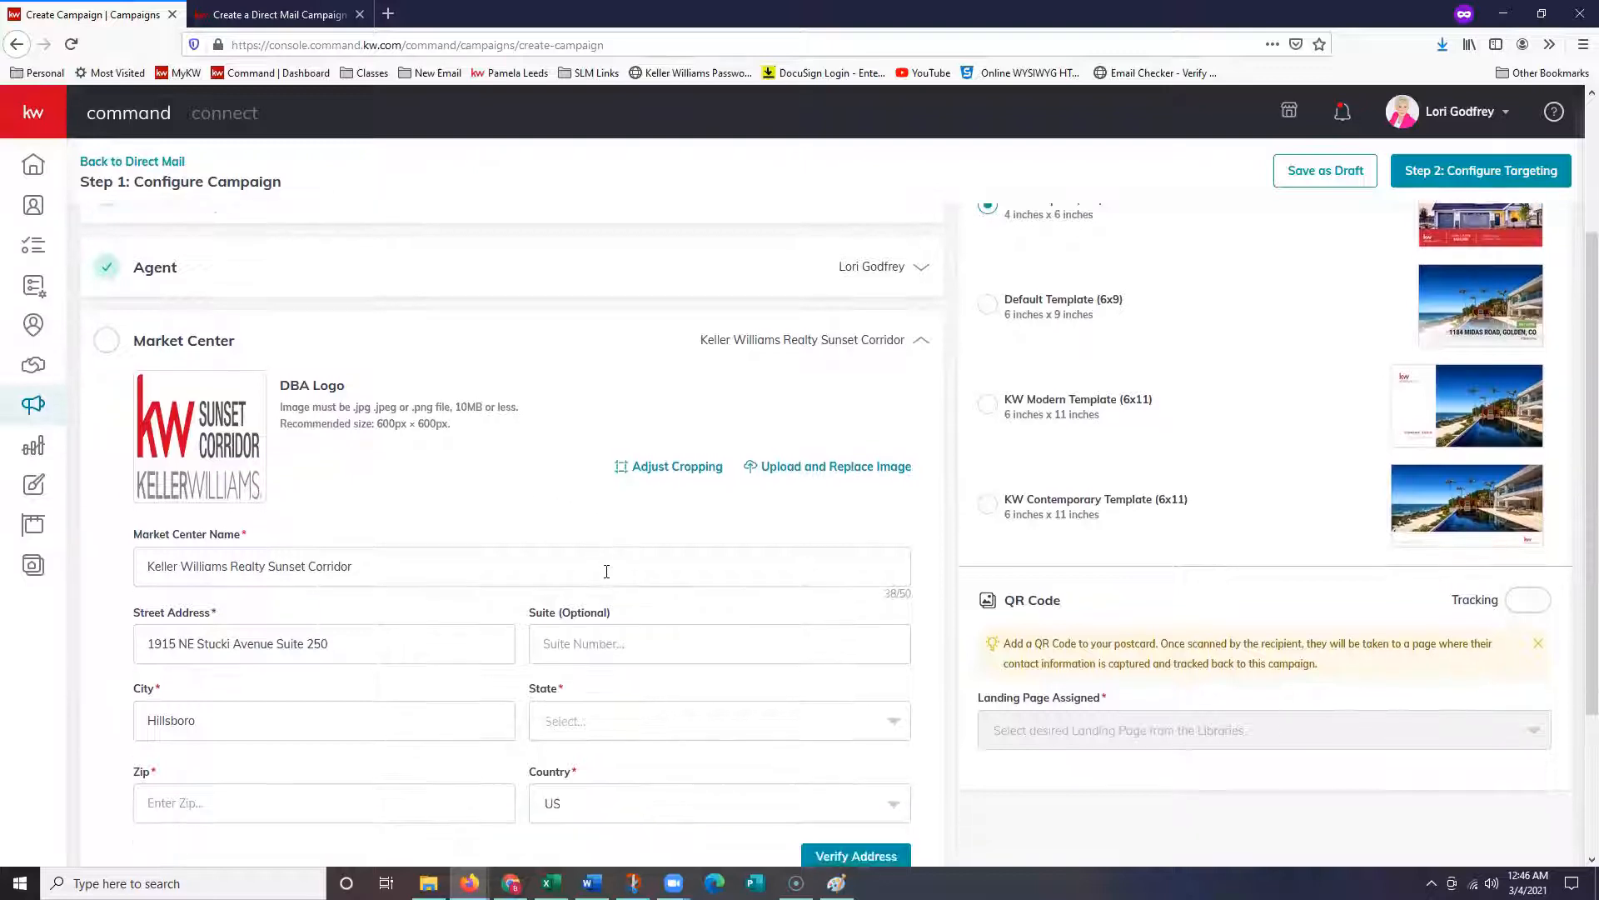
scroll(607, 572, down, 2)
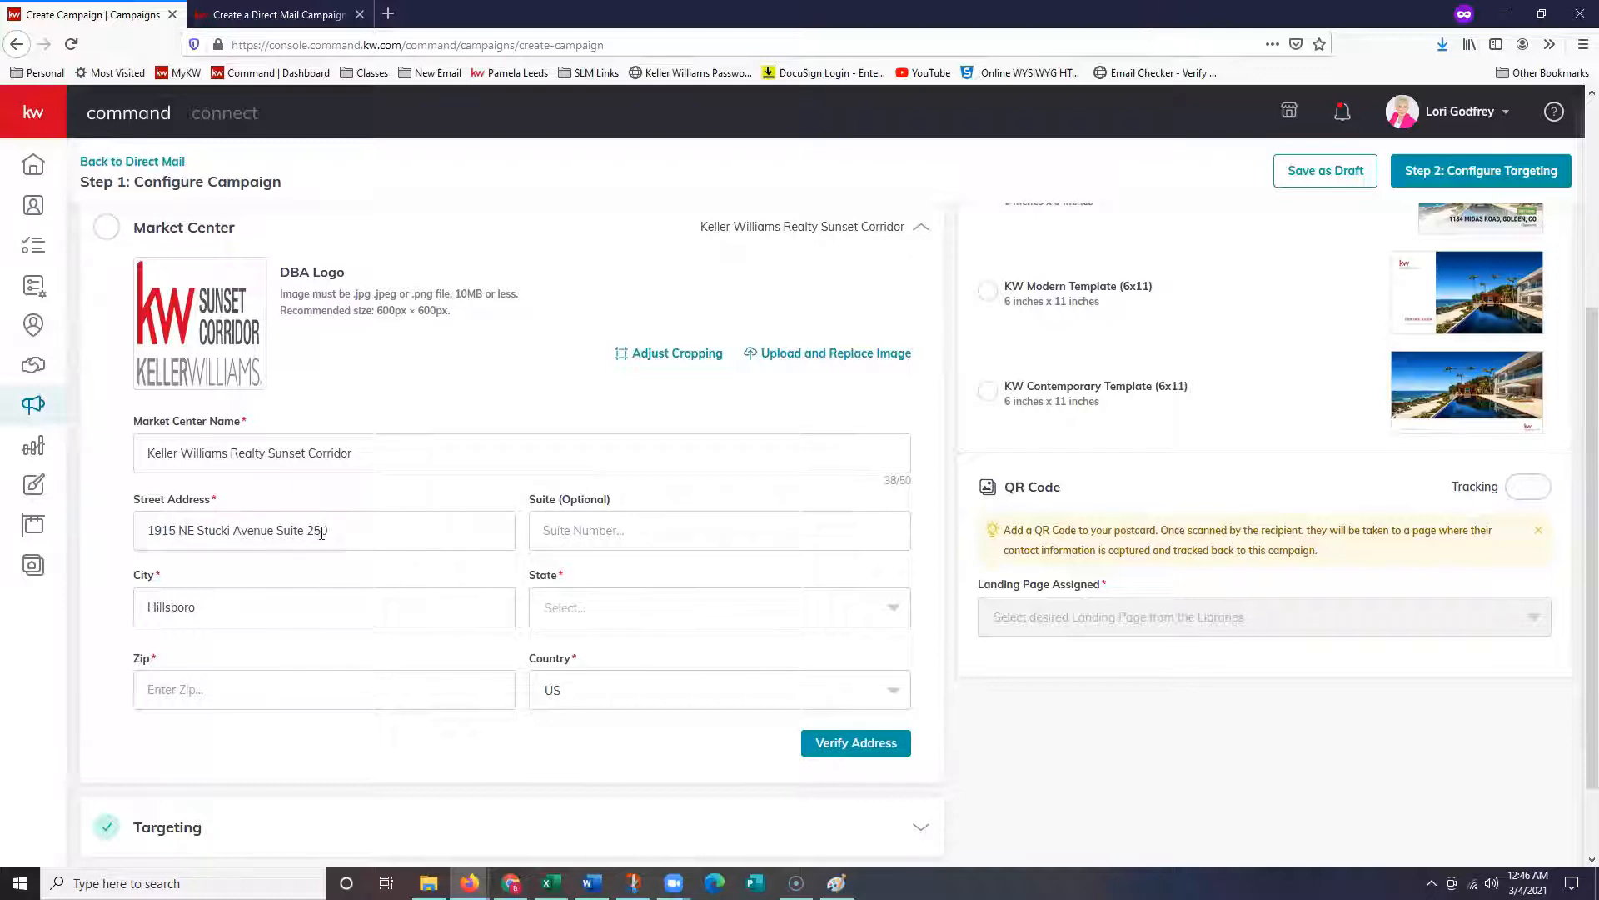
click(563, 617)
text(or)
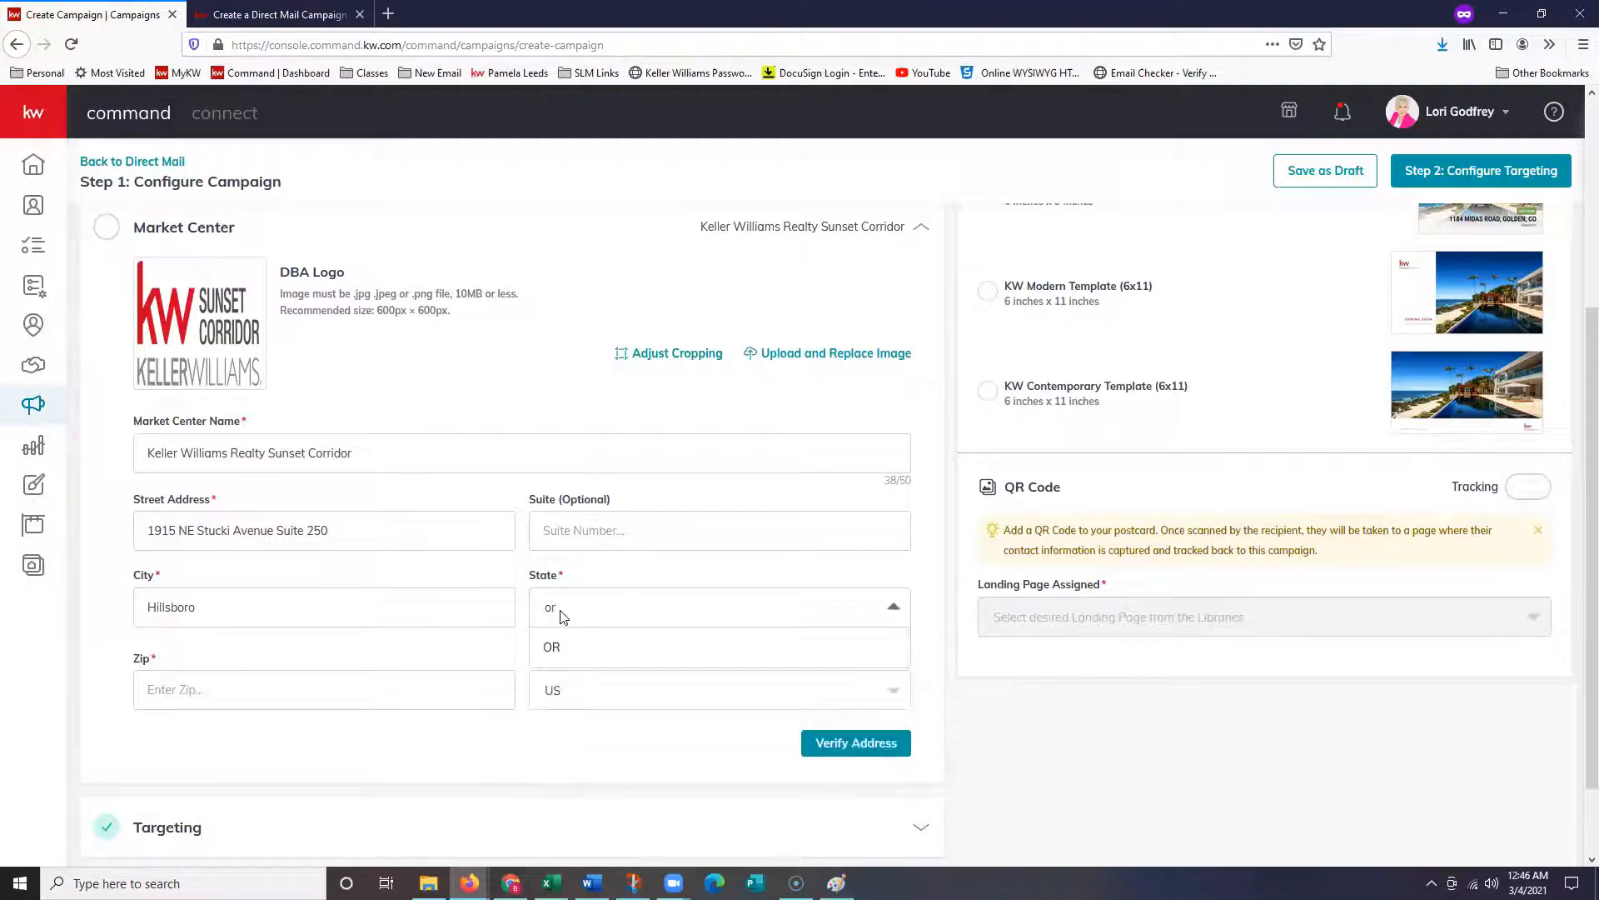
click(559, 654)
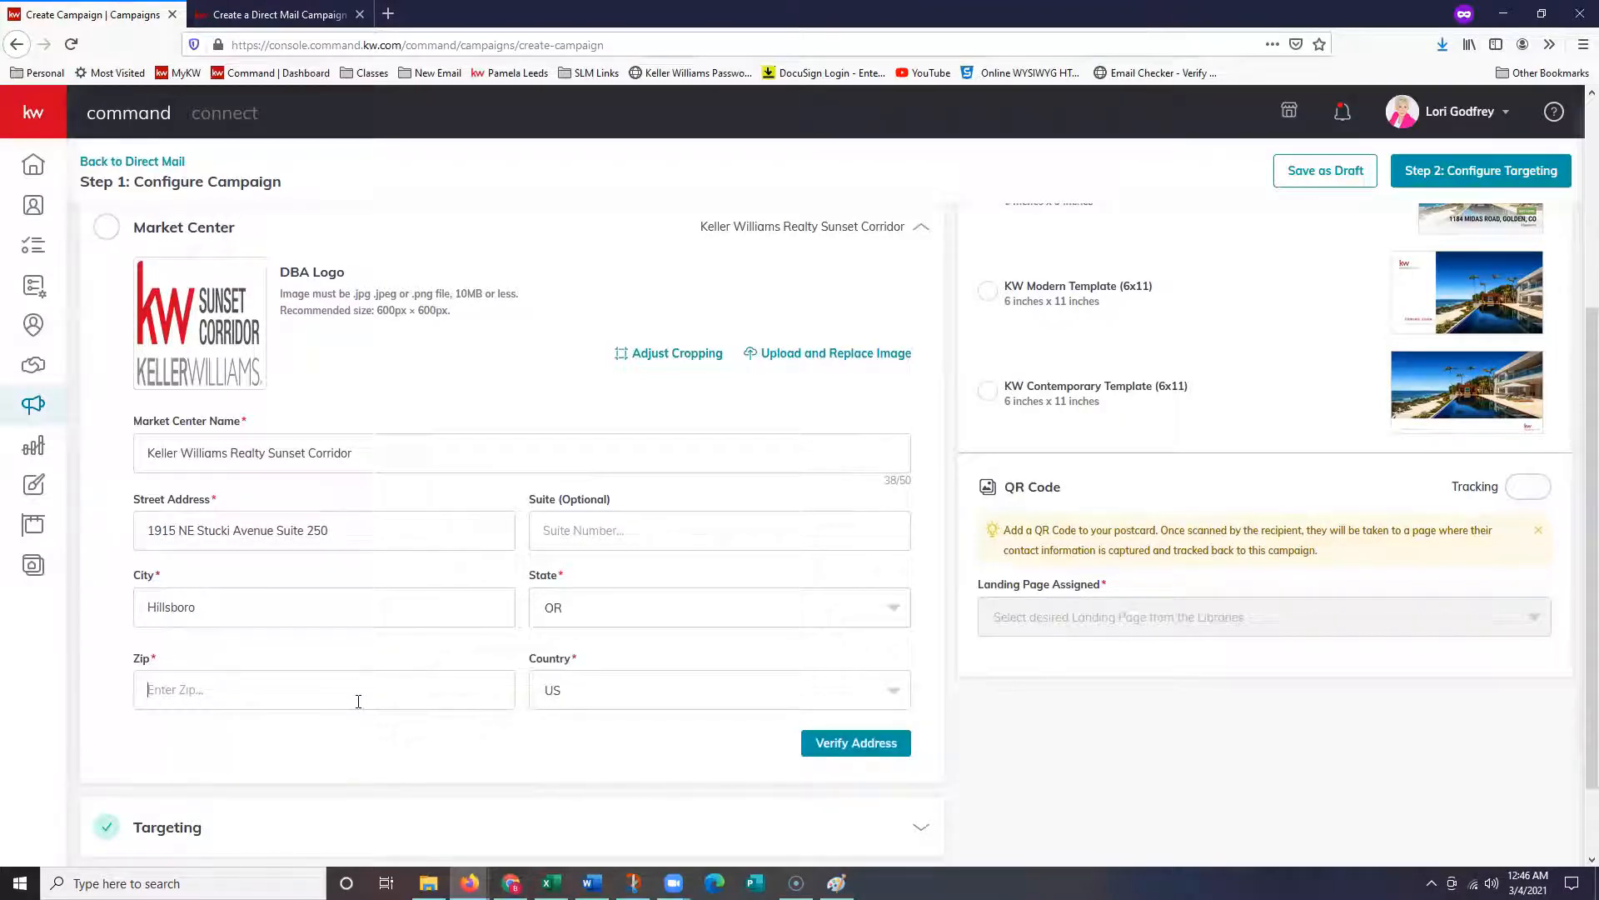
text(97006)
click(858, 744)
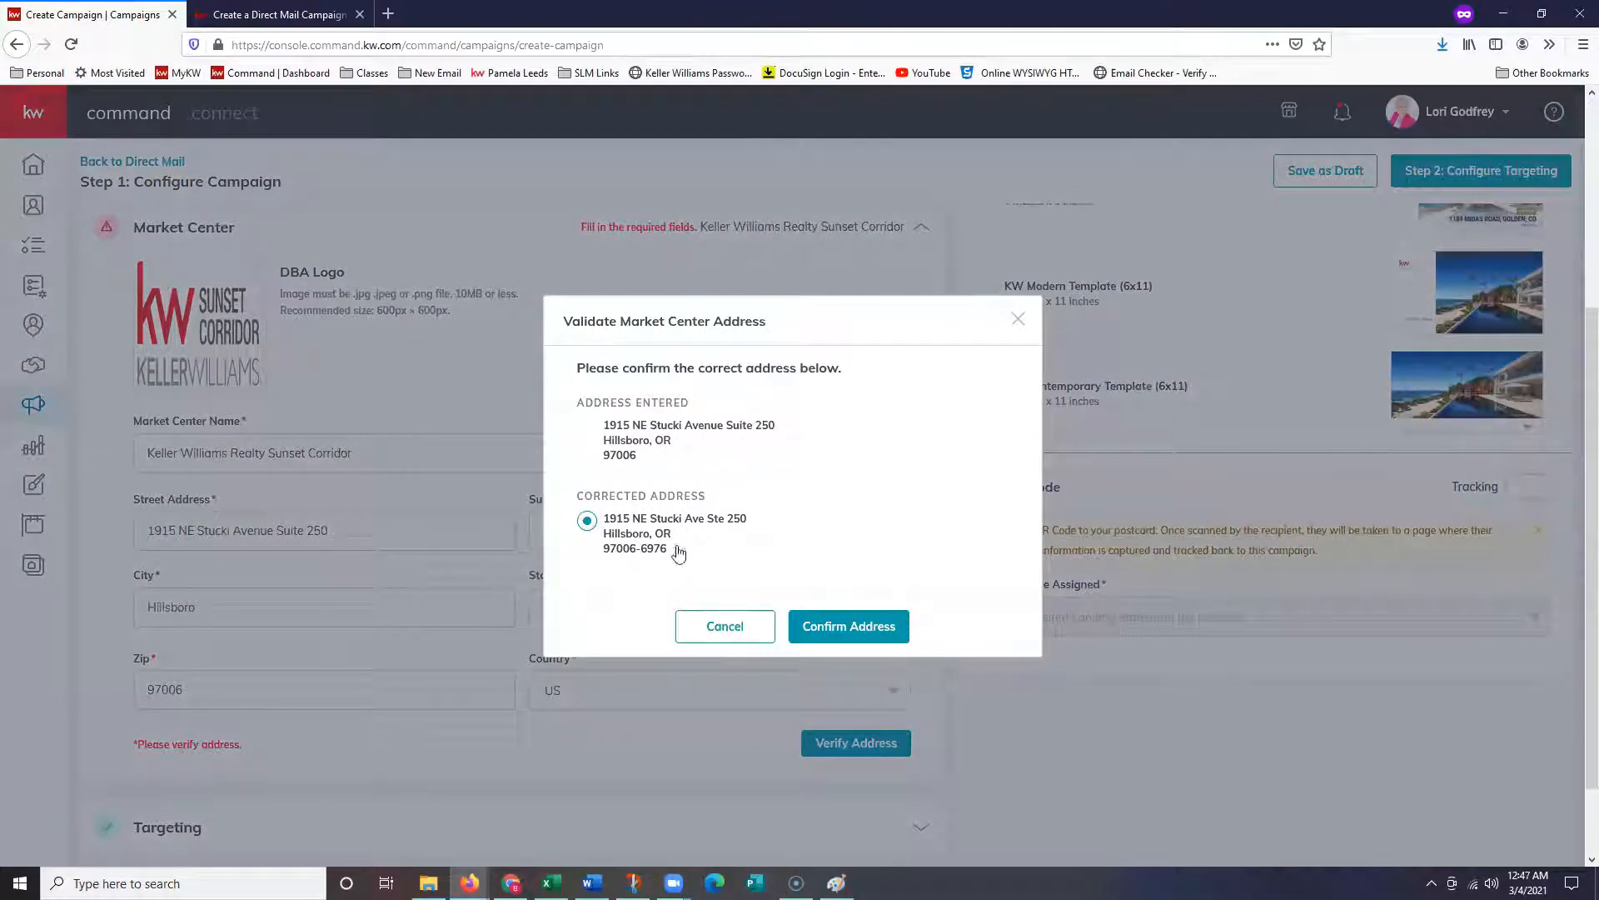
click(863, 626)
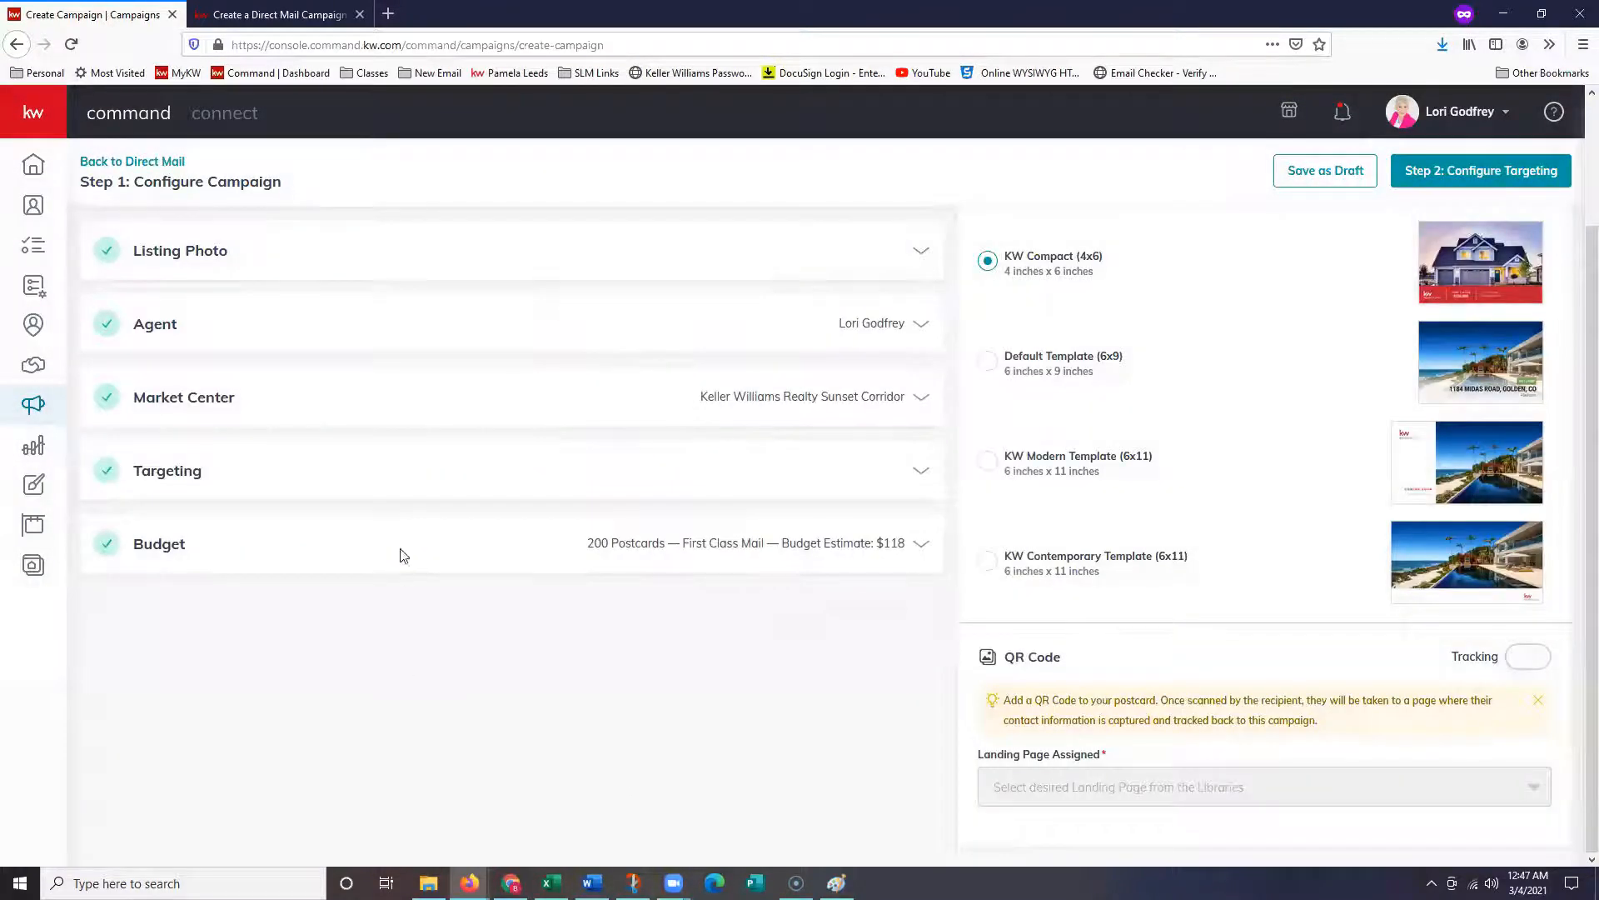
- Reopen the Market Center details to review the confirmed address
click(314, 405)
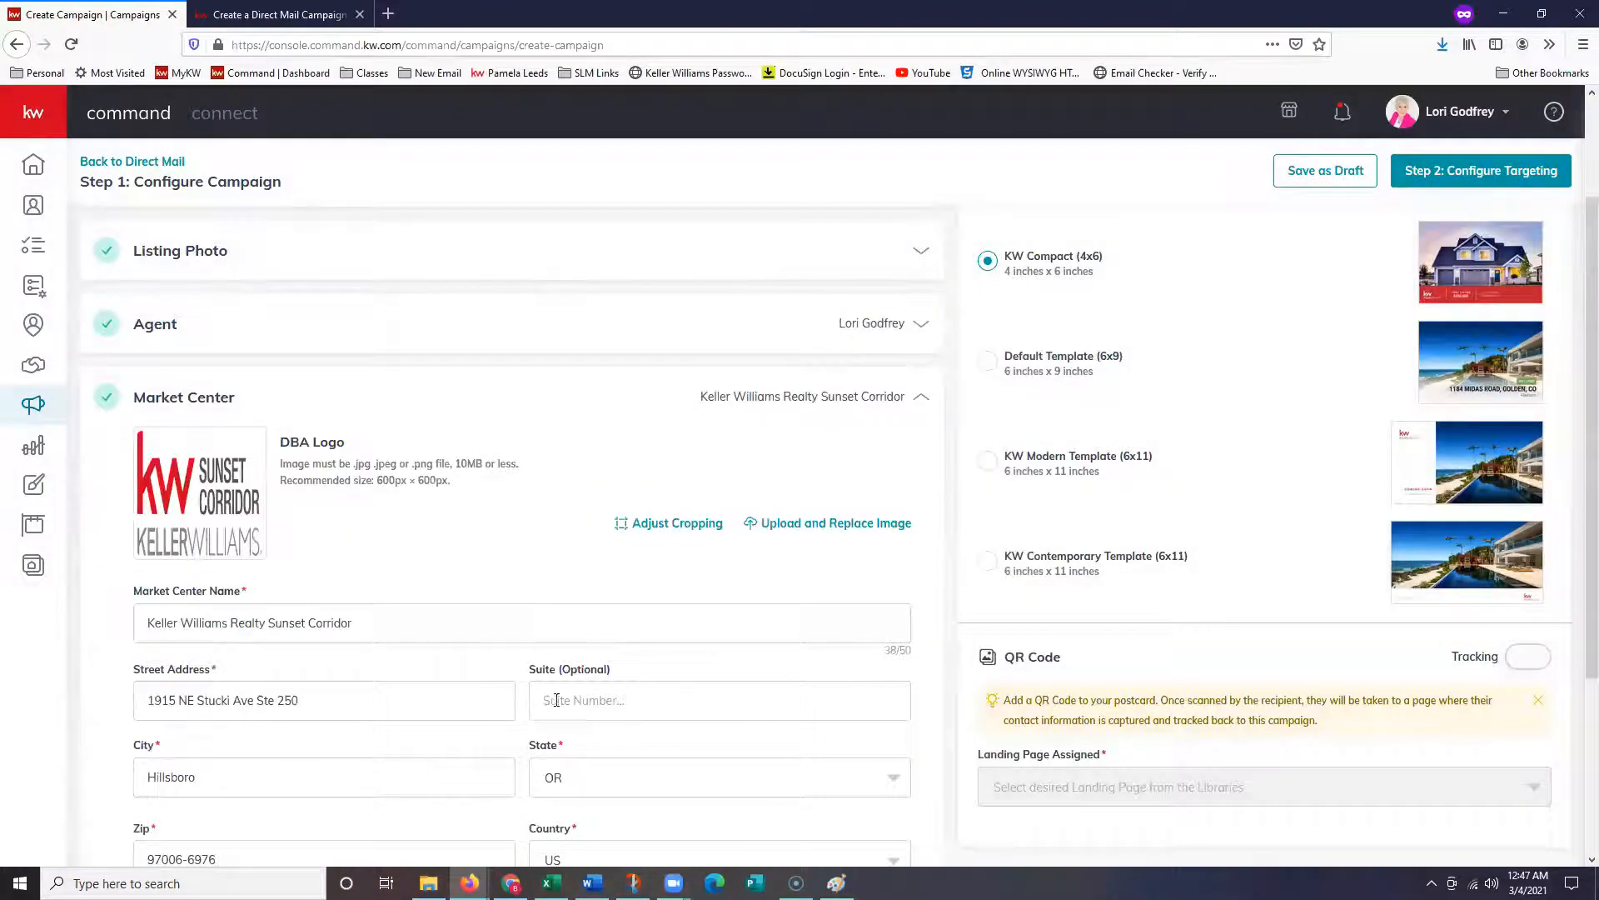
scroll(456, 750, down, 3)
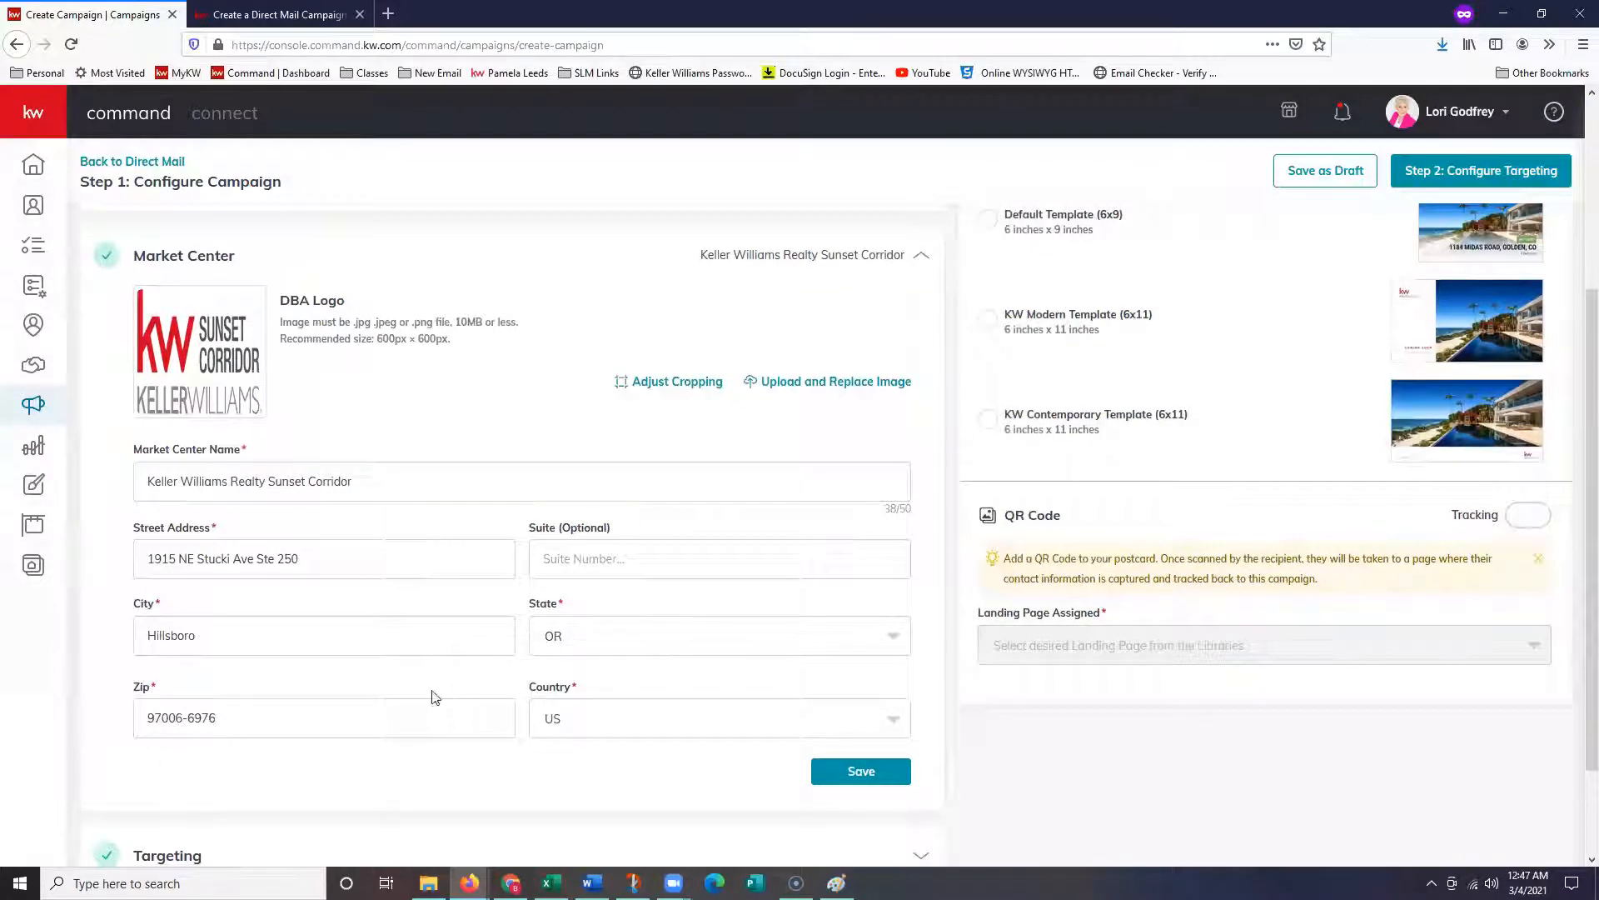
scroll(437, 708, down, 1)
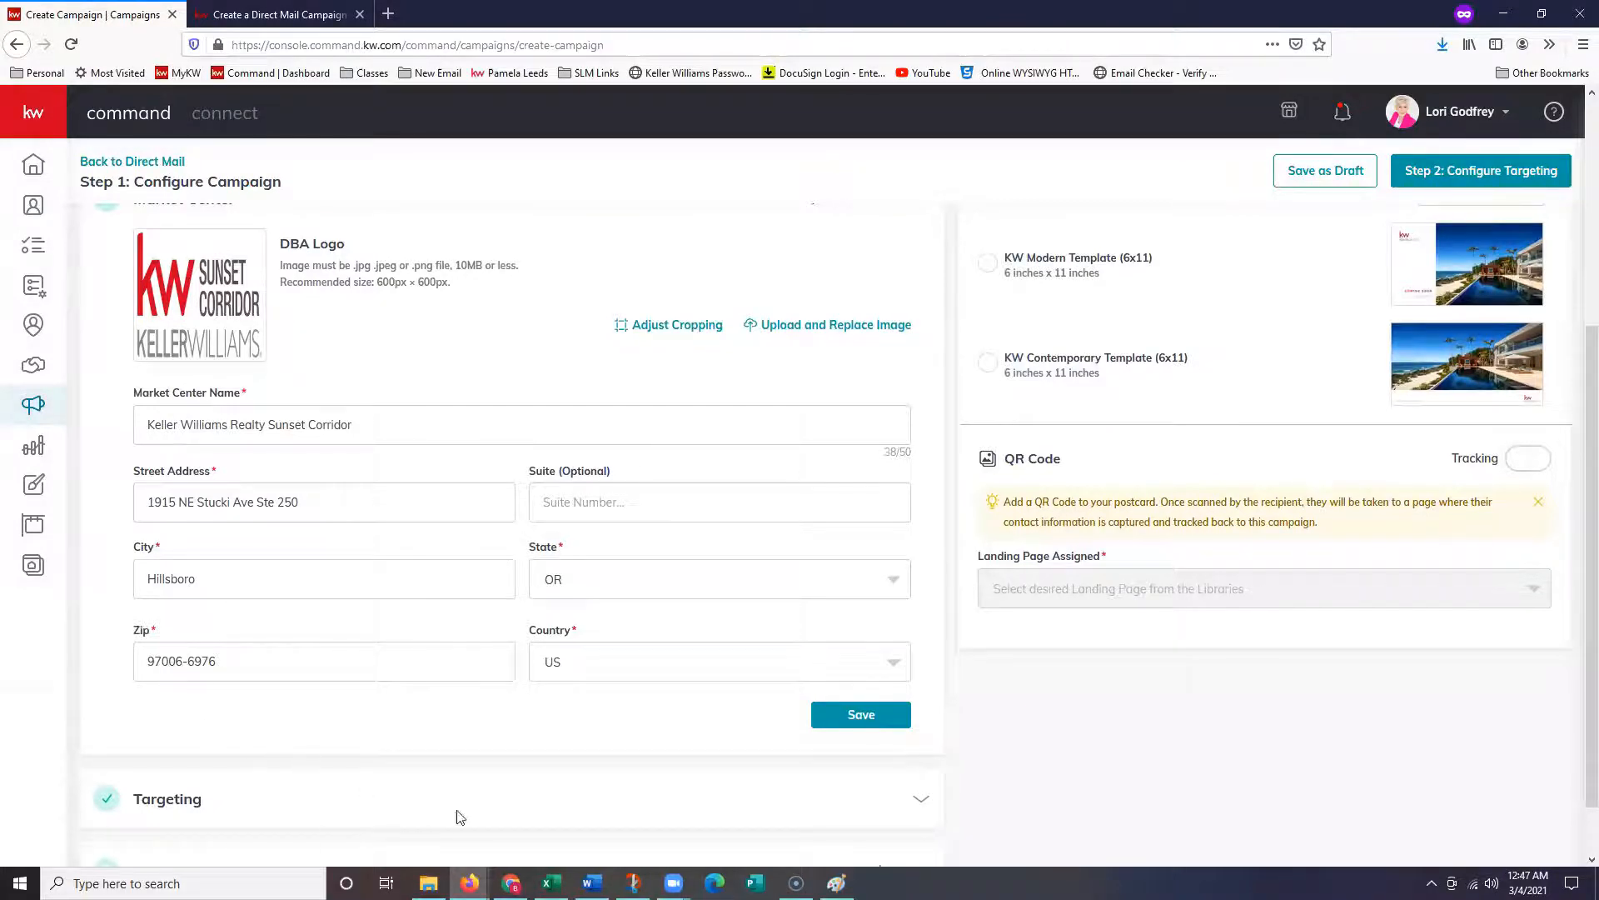
scroll(500, 812, down, 1)
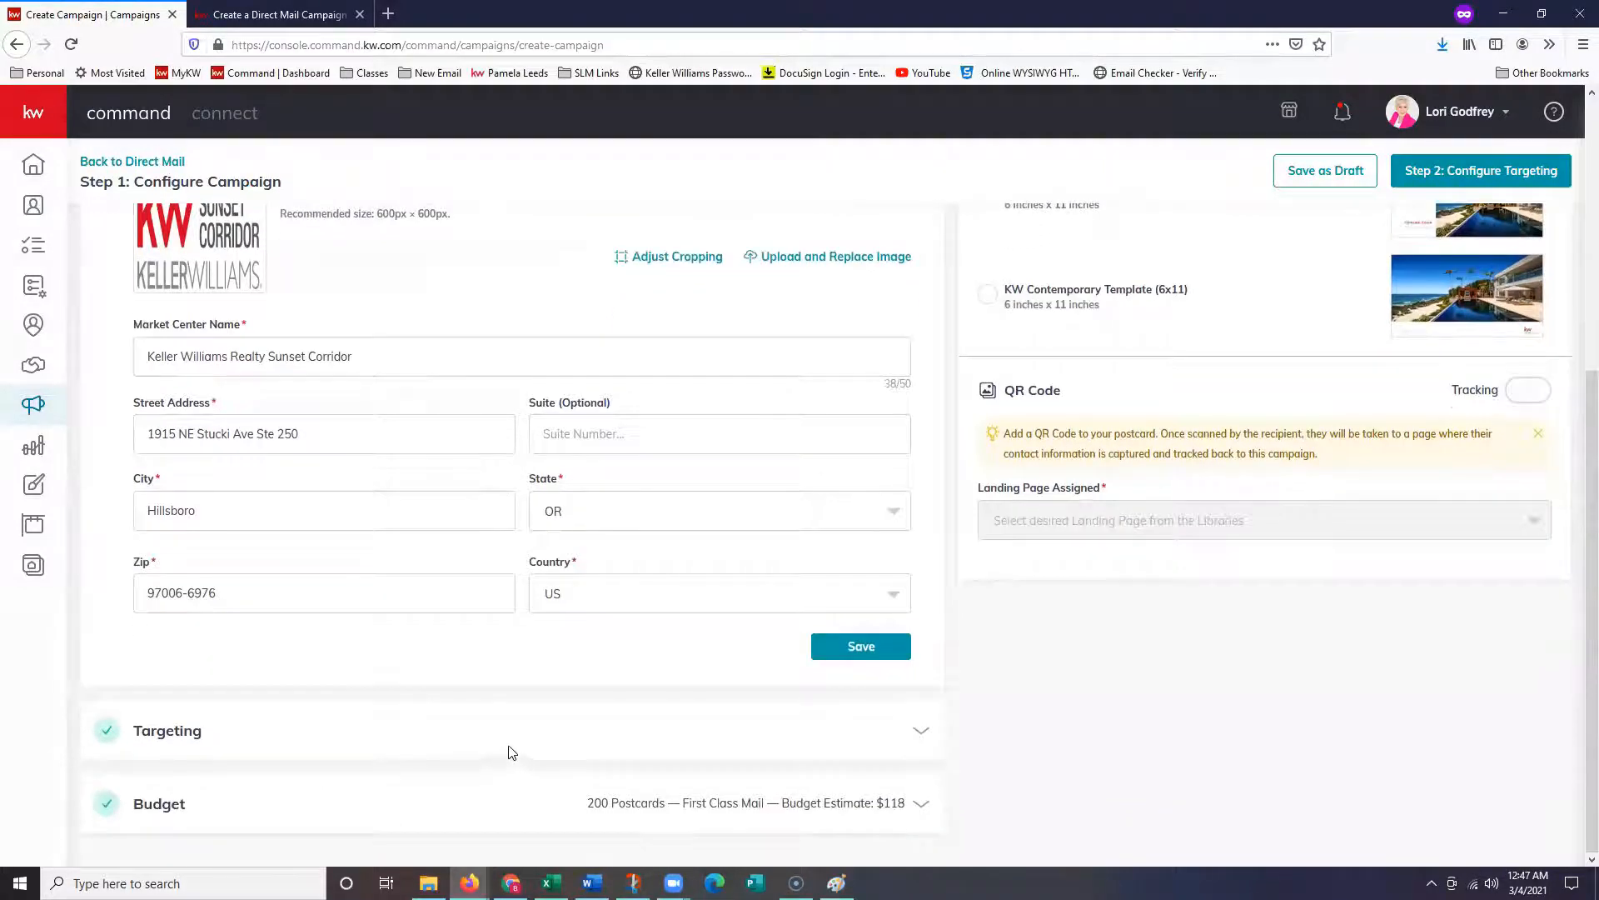
click(367, 743)
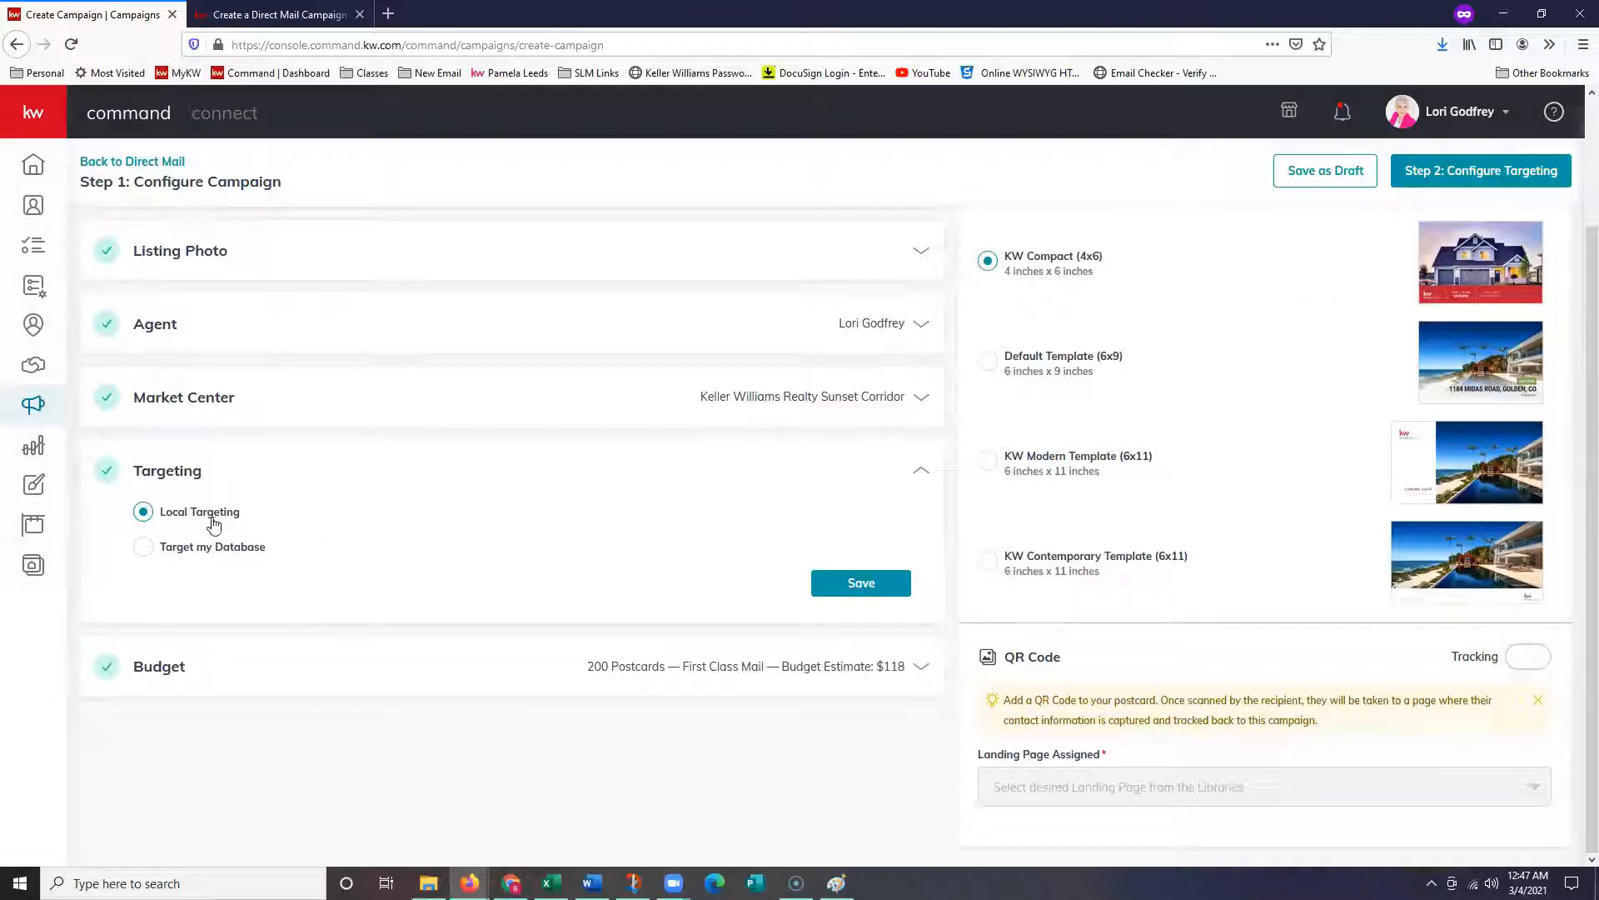
- Try Target my Database with invalid-email and collaborator tag filters, then cancel adding contacts
scroll(271, 408, up, 1)
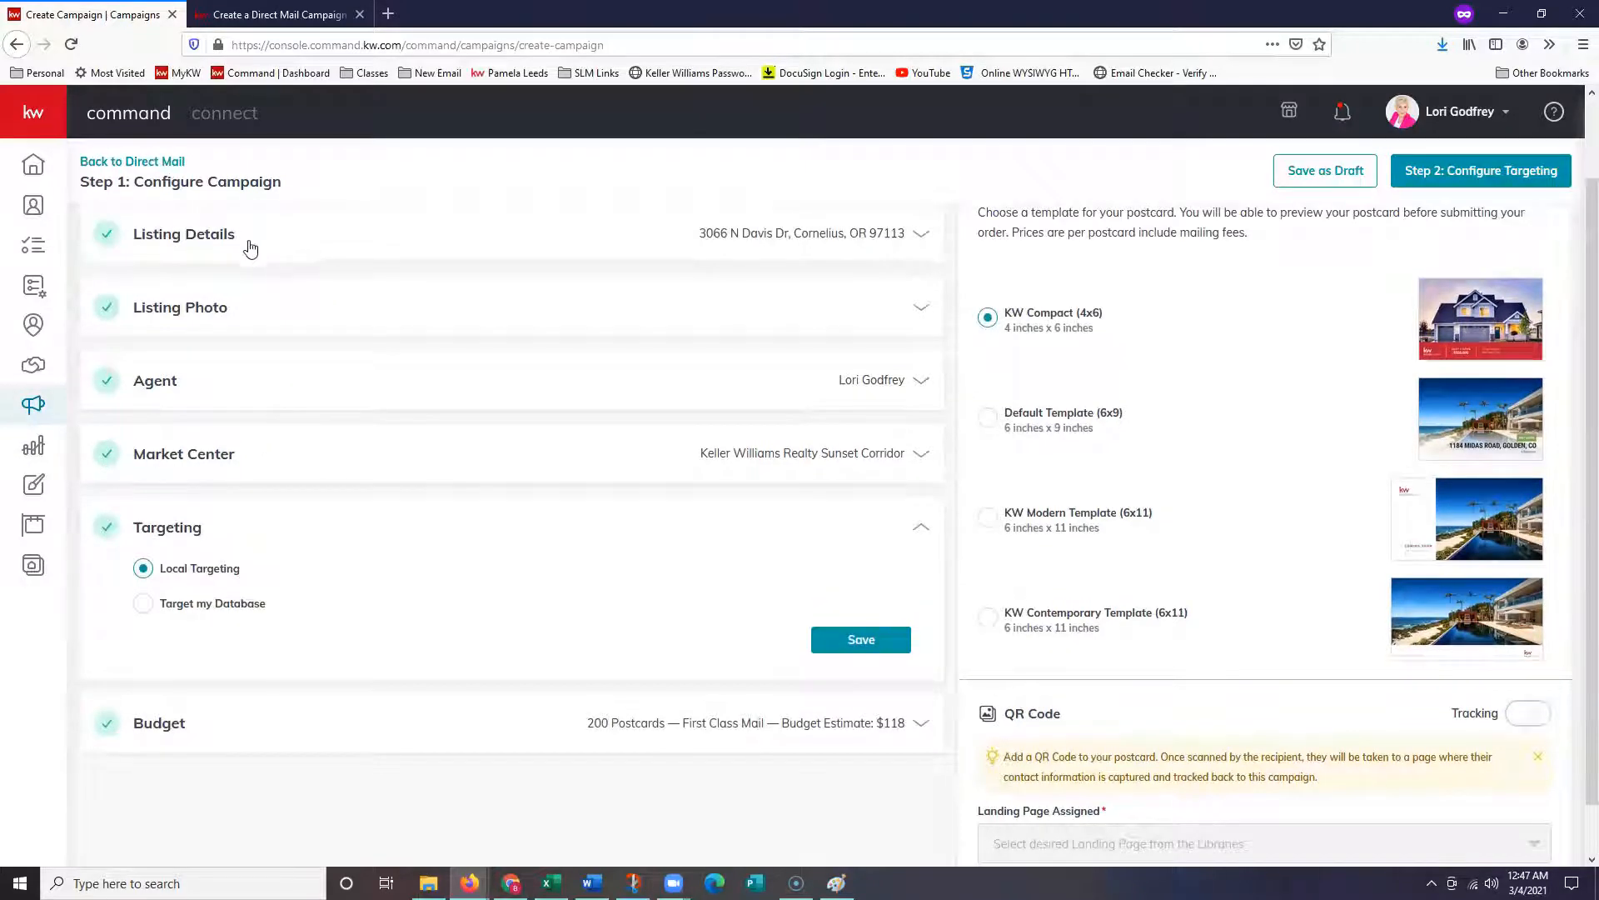
click(186, 614)
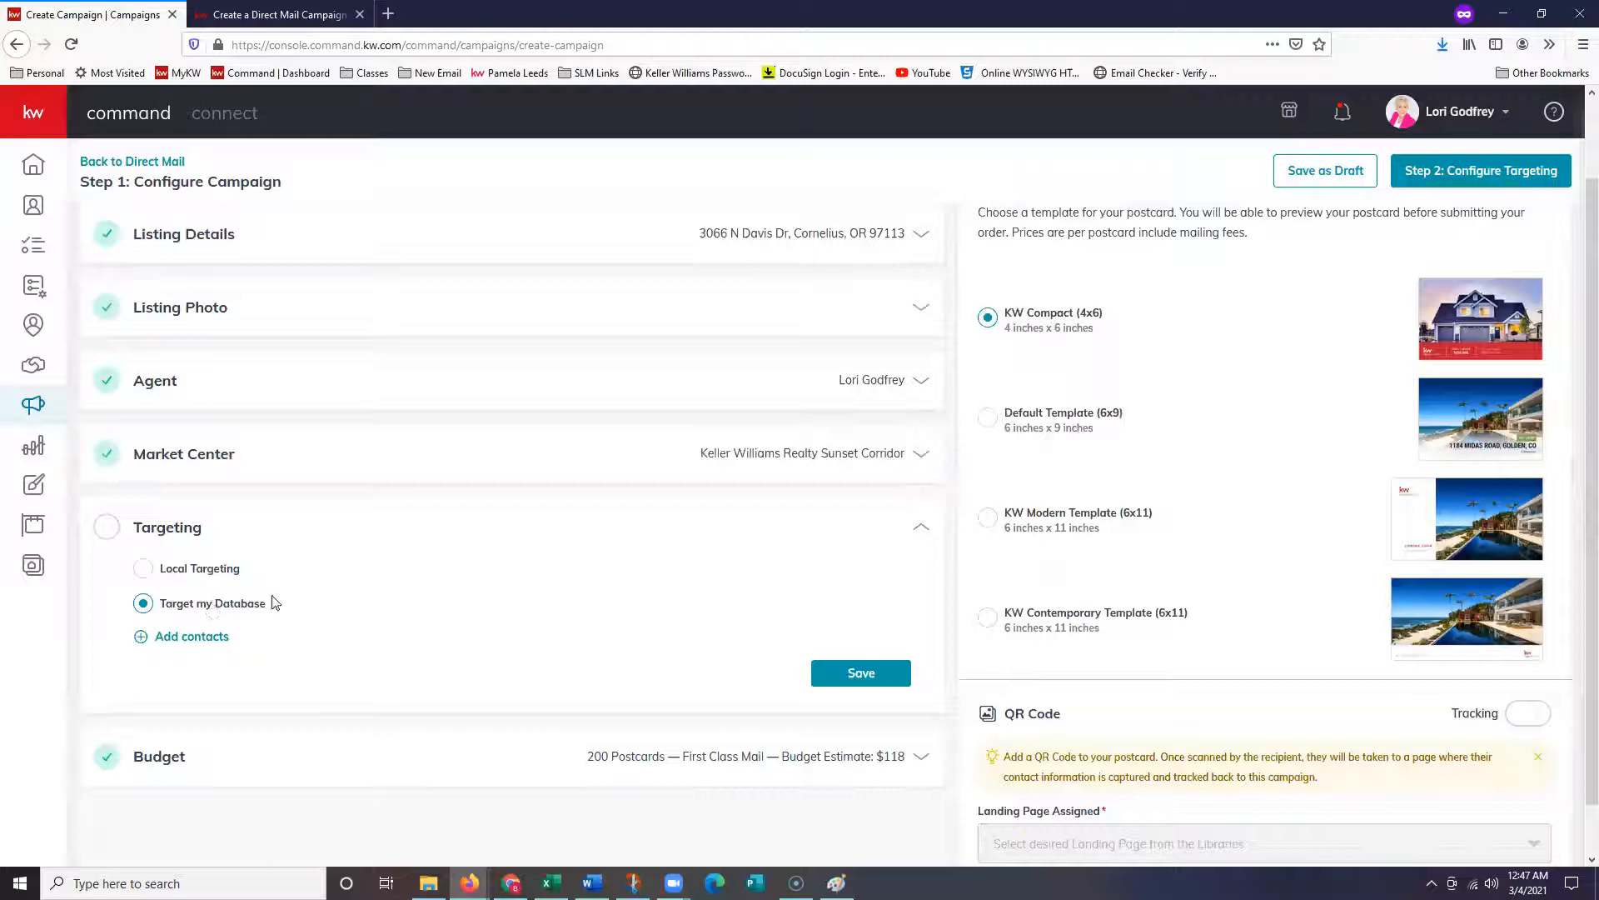
click(223, 644)
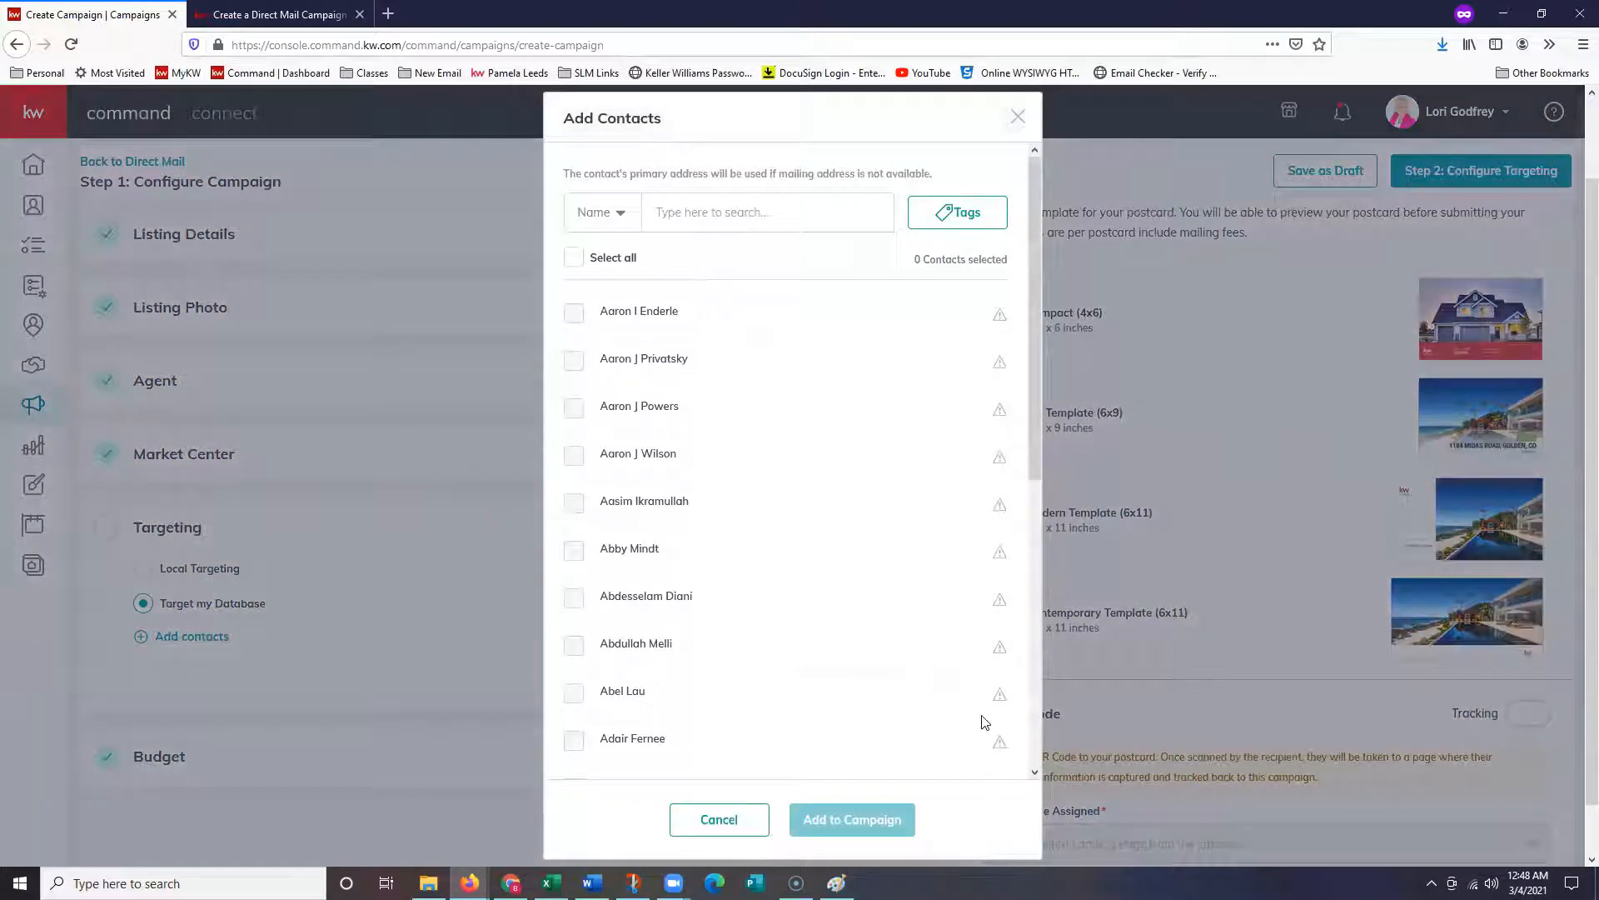
click(971, 216)
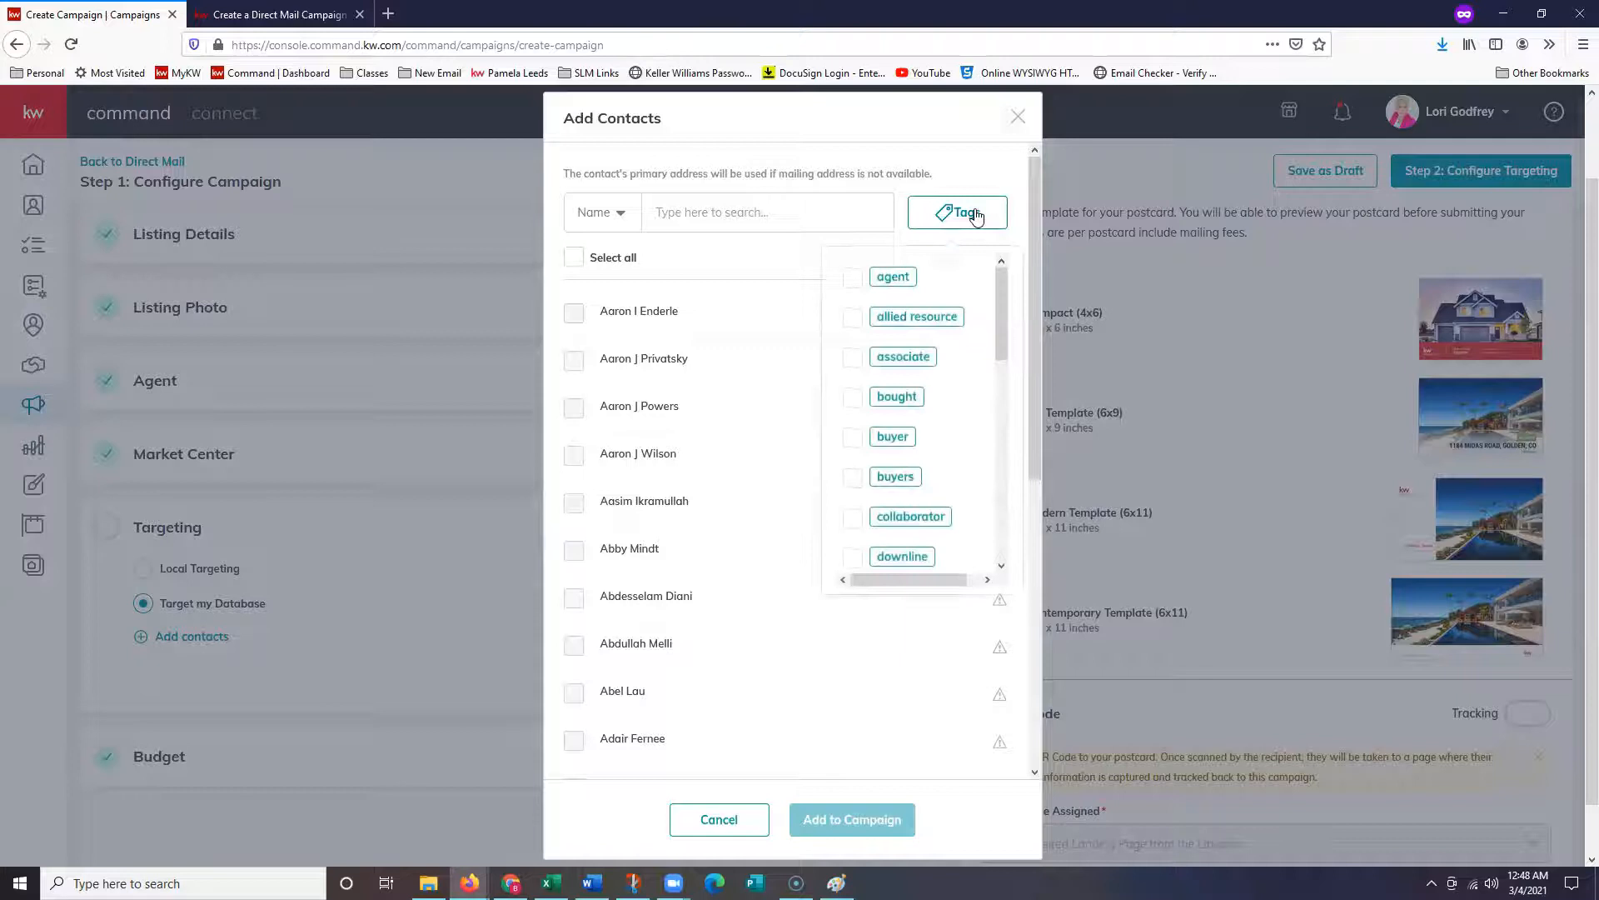
scroll(916, 433, down, 3)
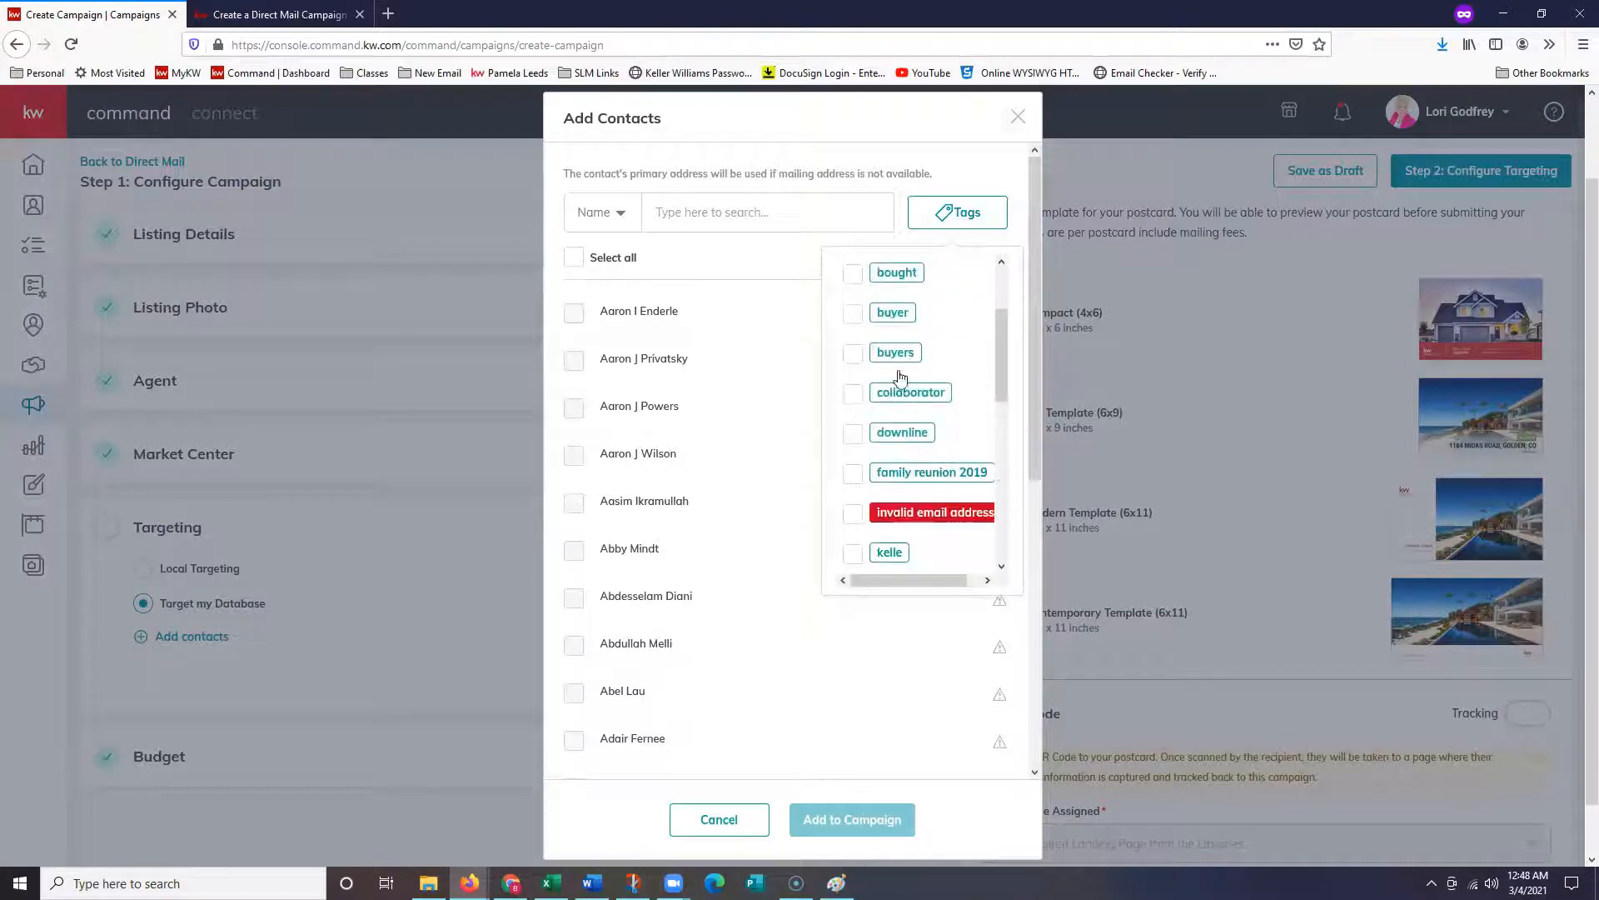
scroll(891, 466, down, 1)
scroll(900, 566, down, 1)
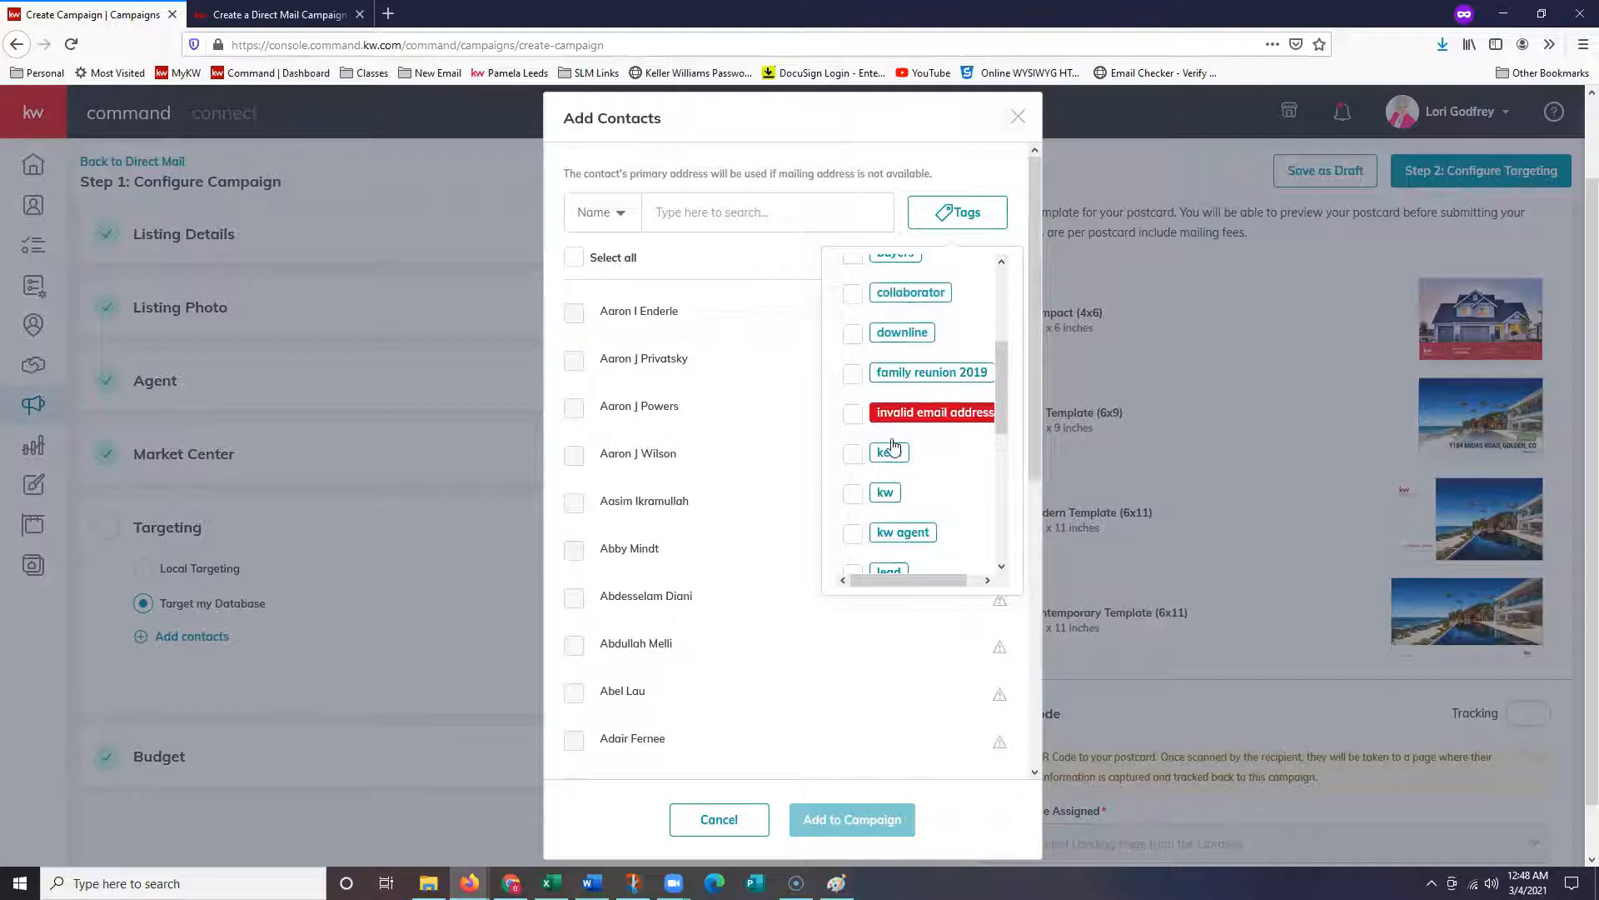
click(853, 414)
click(853, 376)
click(684, 350)
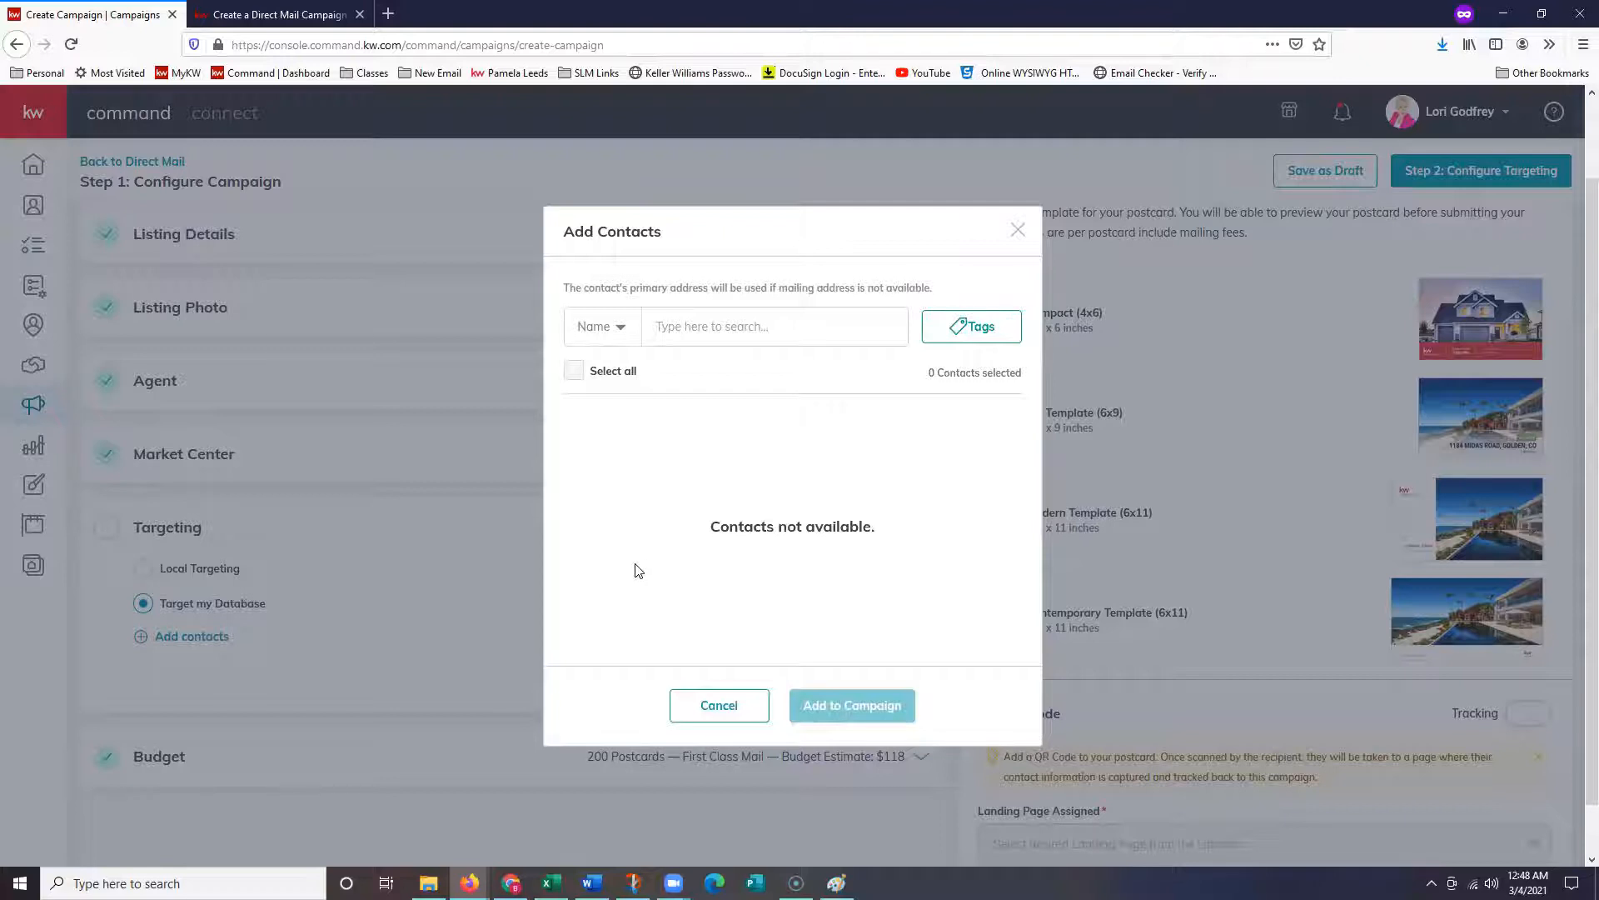
click(718, 710)
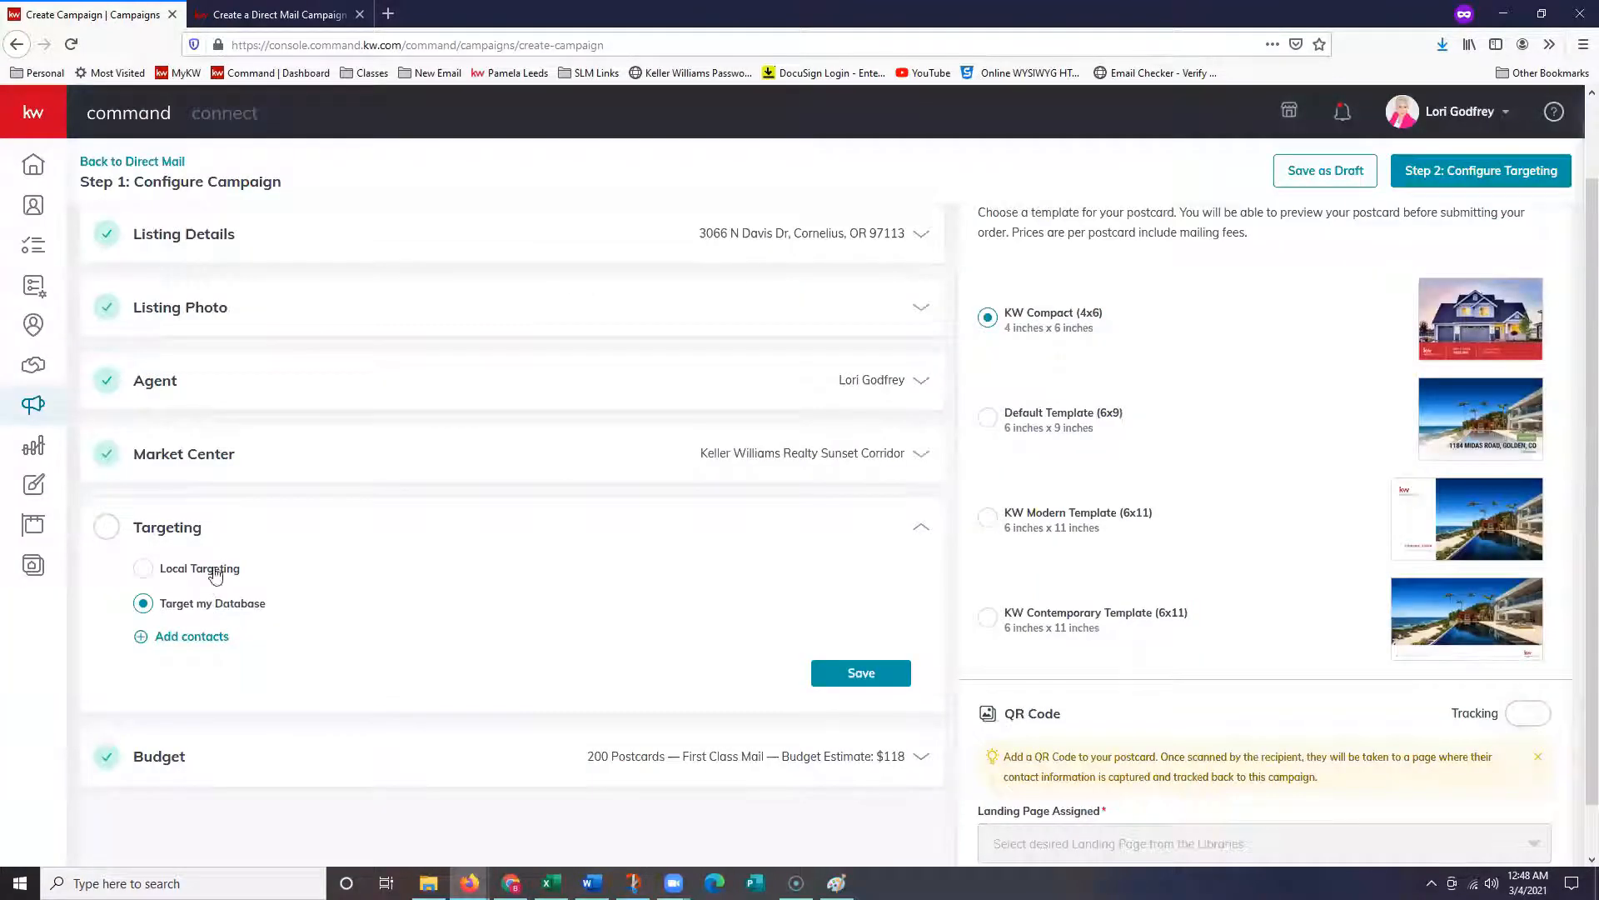
- Switch back to Local Targeting and save the targeting choice
click(207, 575)
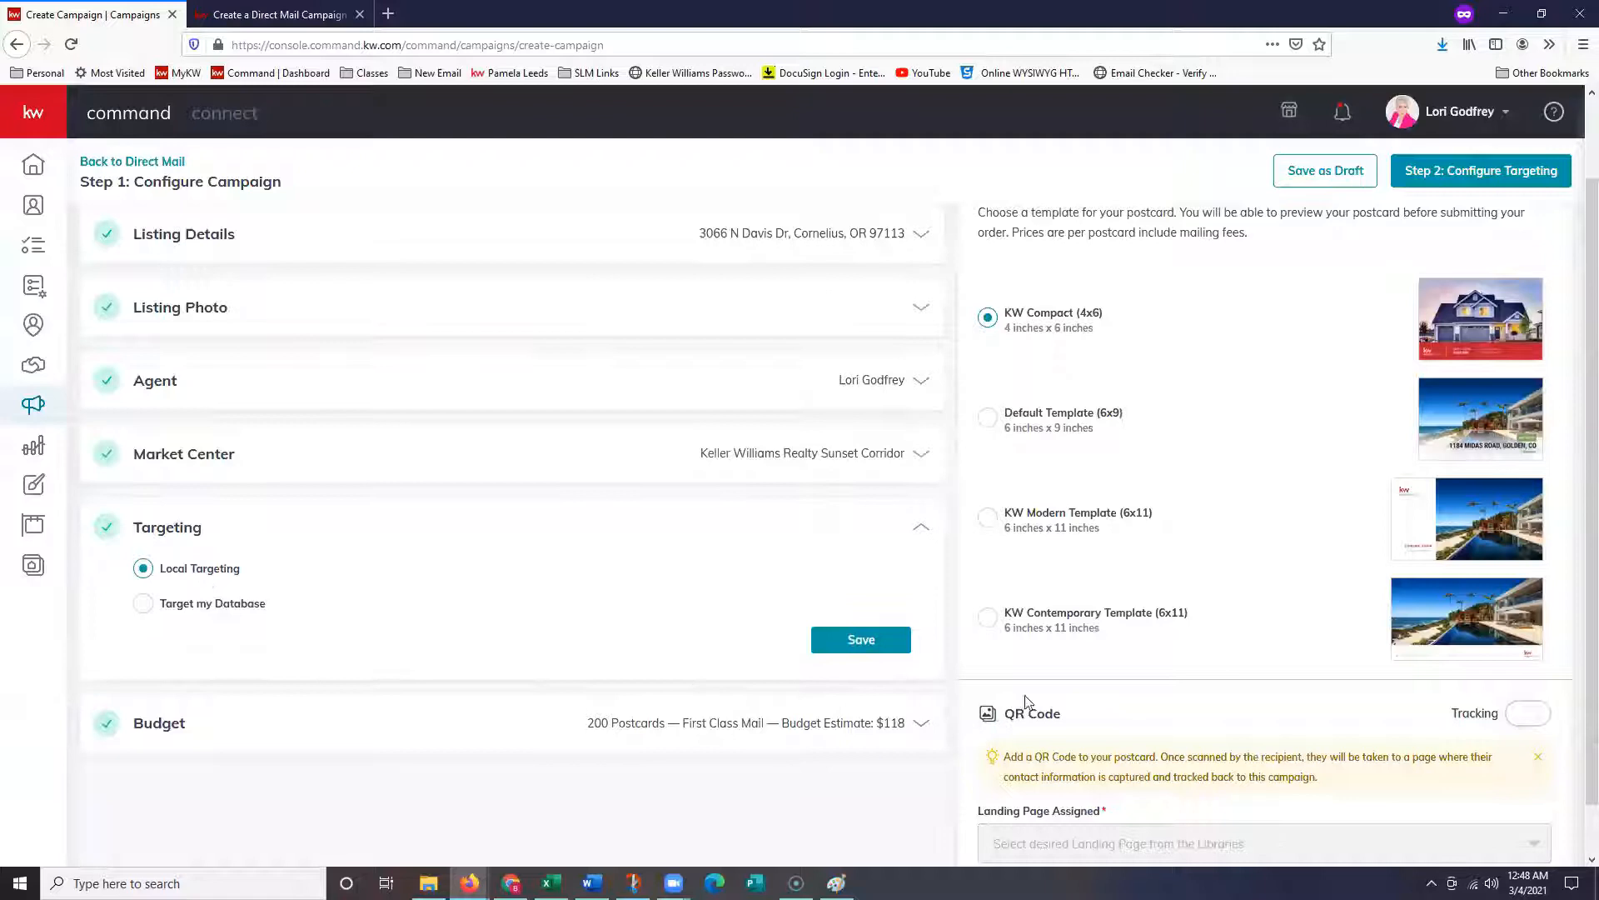
click(841, 653)
scroll(301, 601, down, 2)
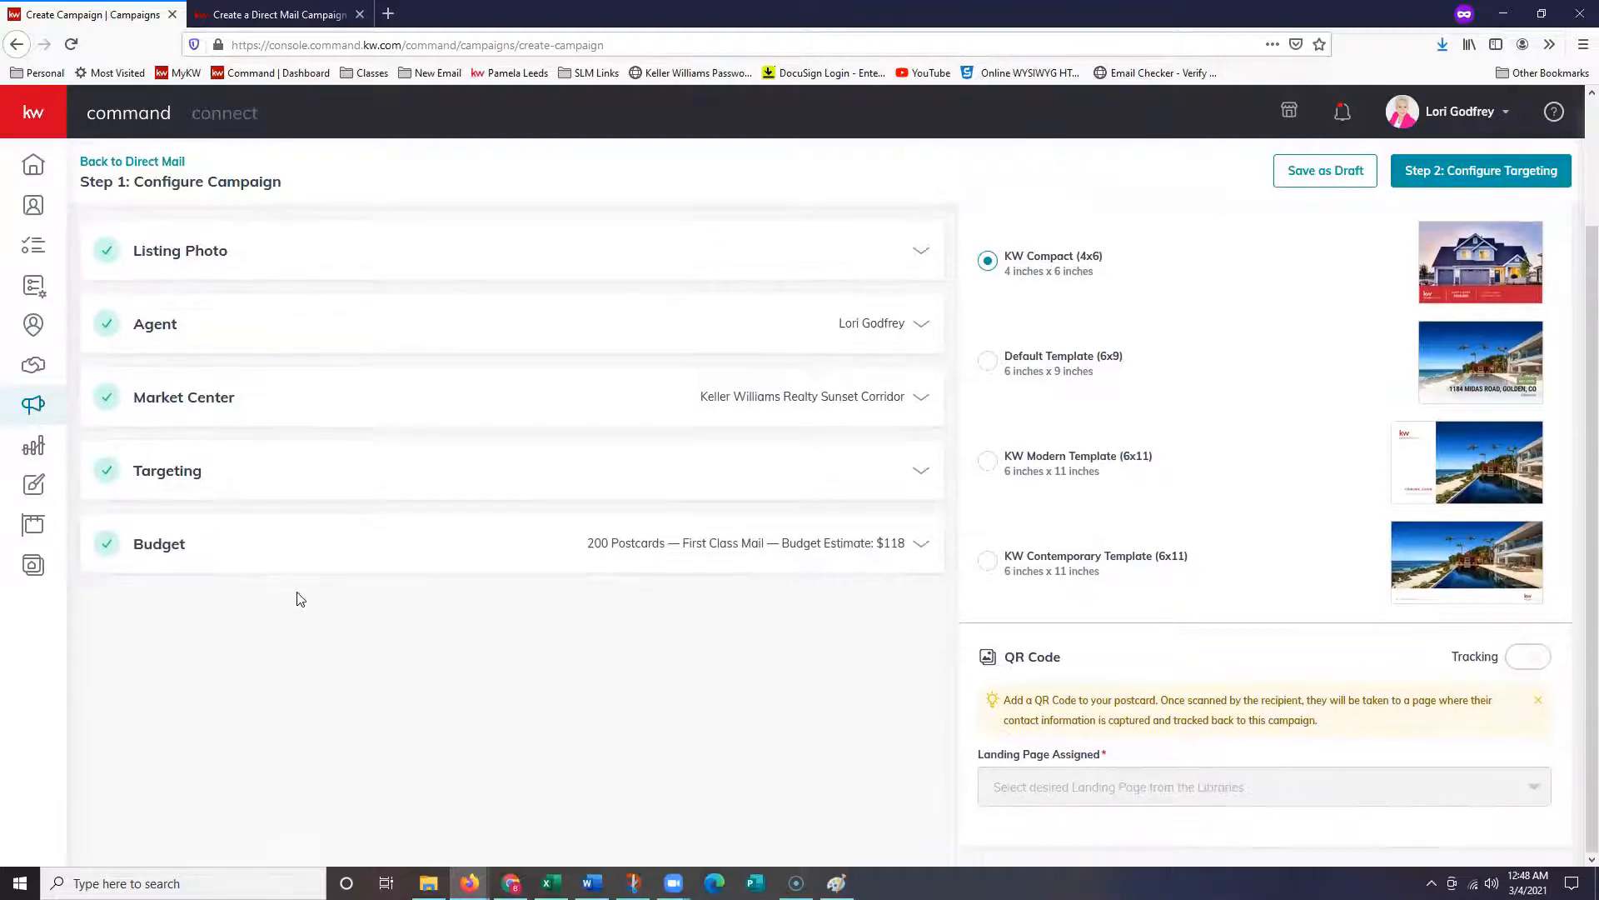
click(303, 558)
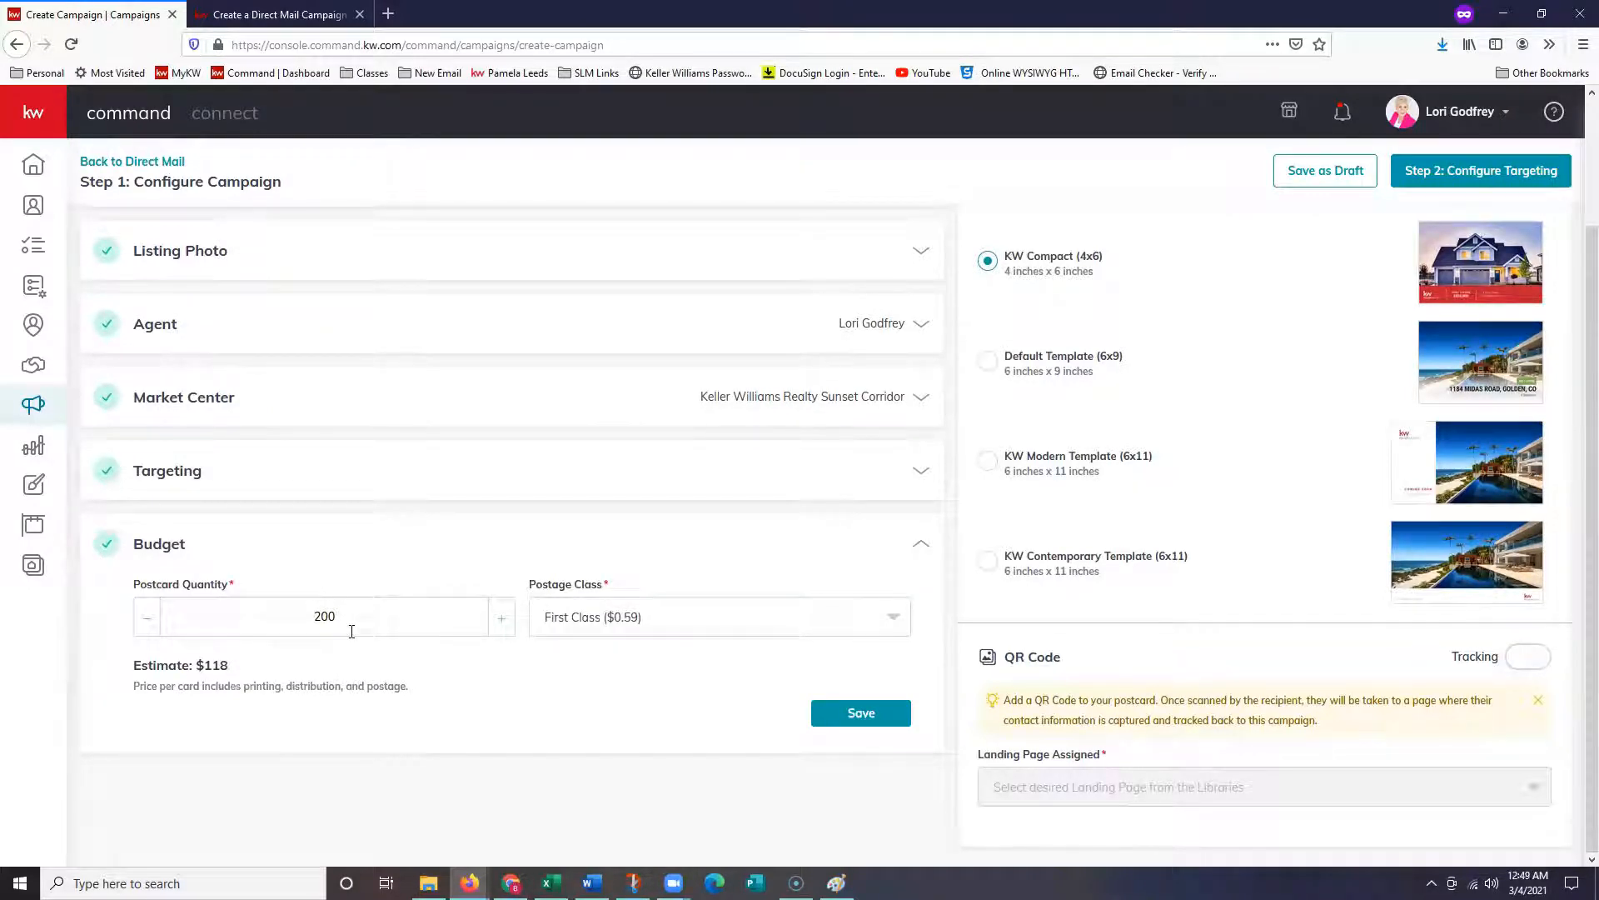
- Compare postage classes across the Default 6x9, KW Contemporary 6x11 and KW Modern 6x11 templates
click(653, 627)
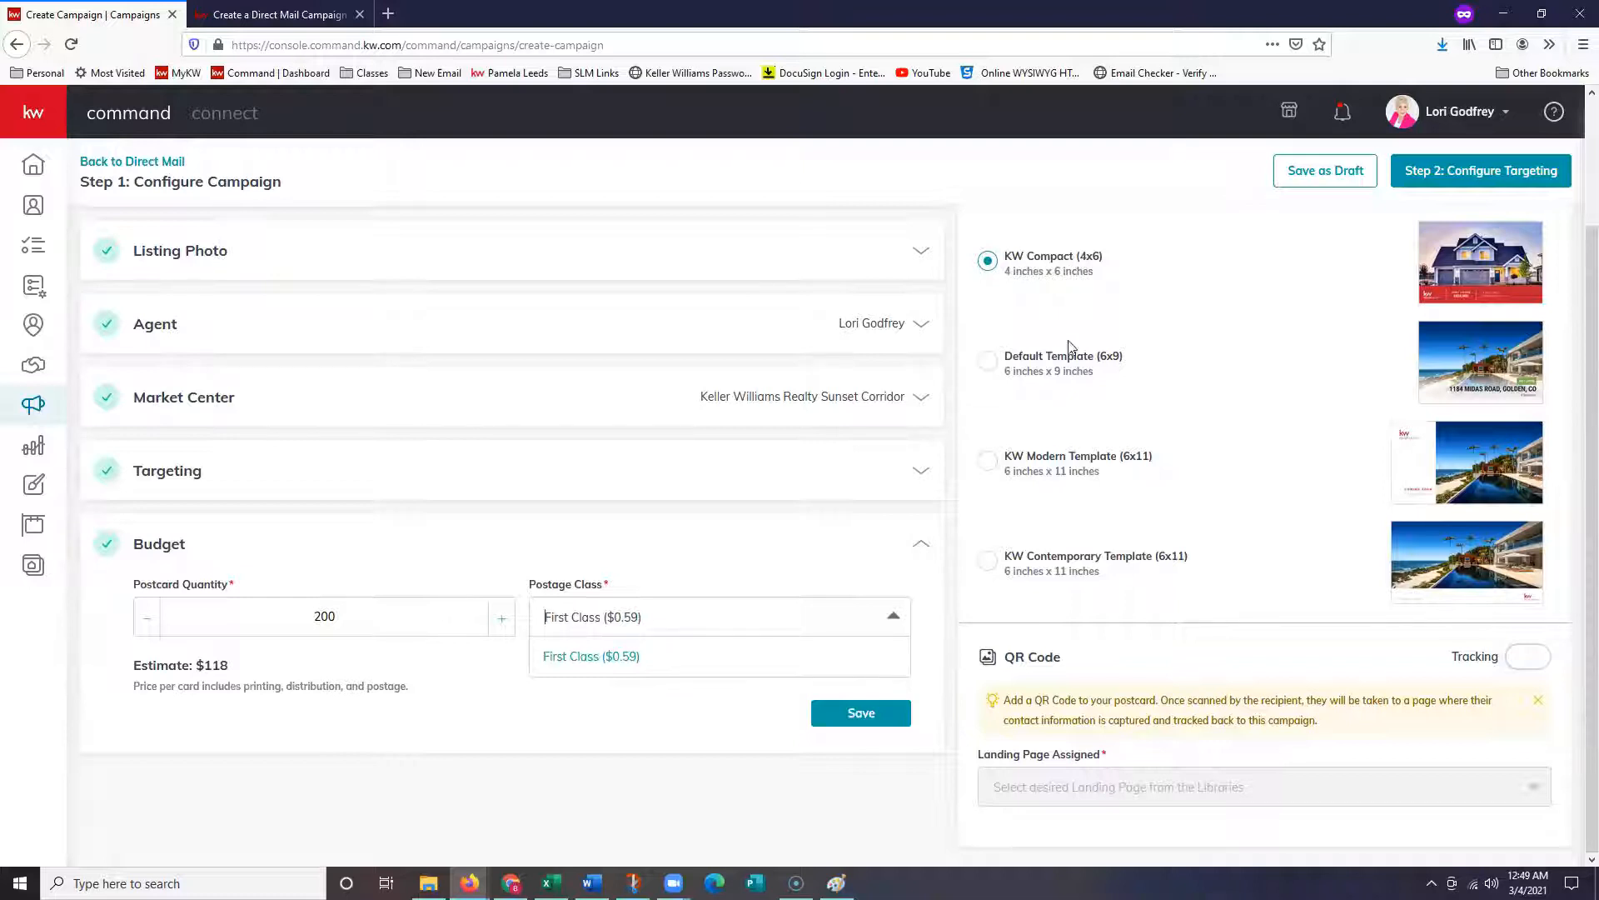
click(1052, 372)
click(1053, 372)
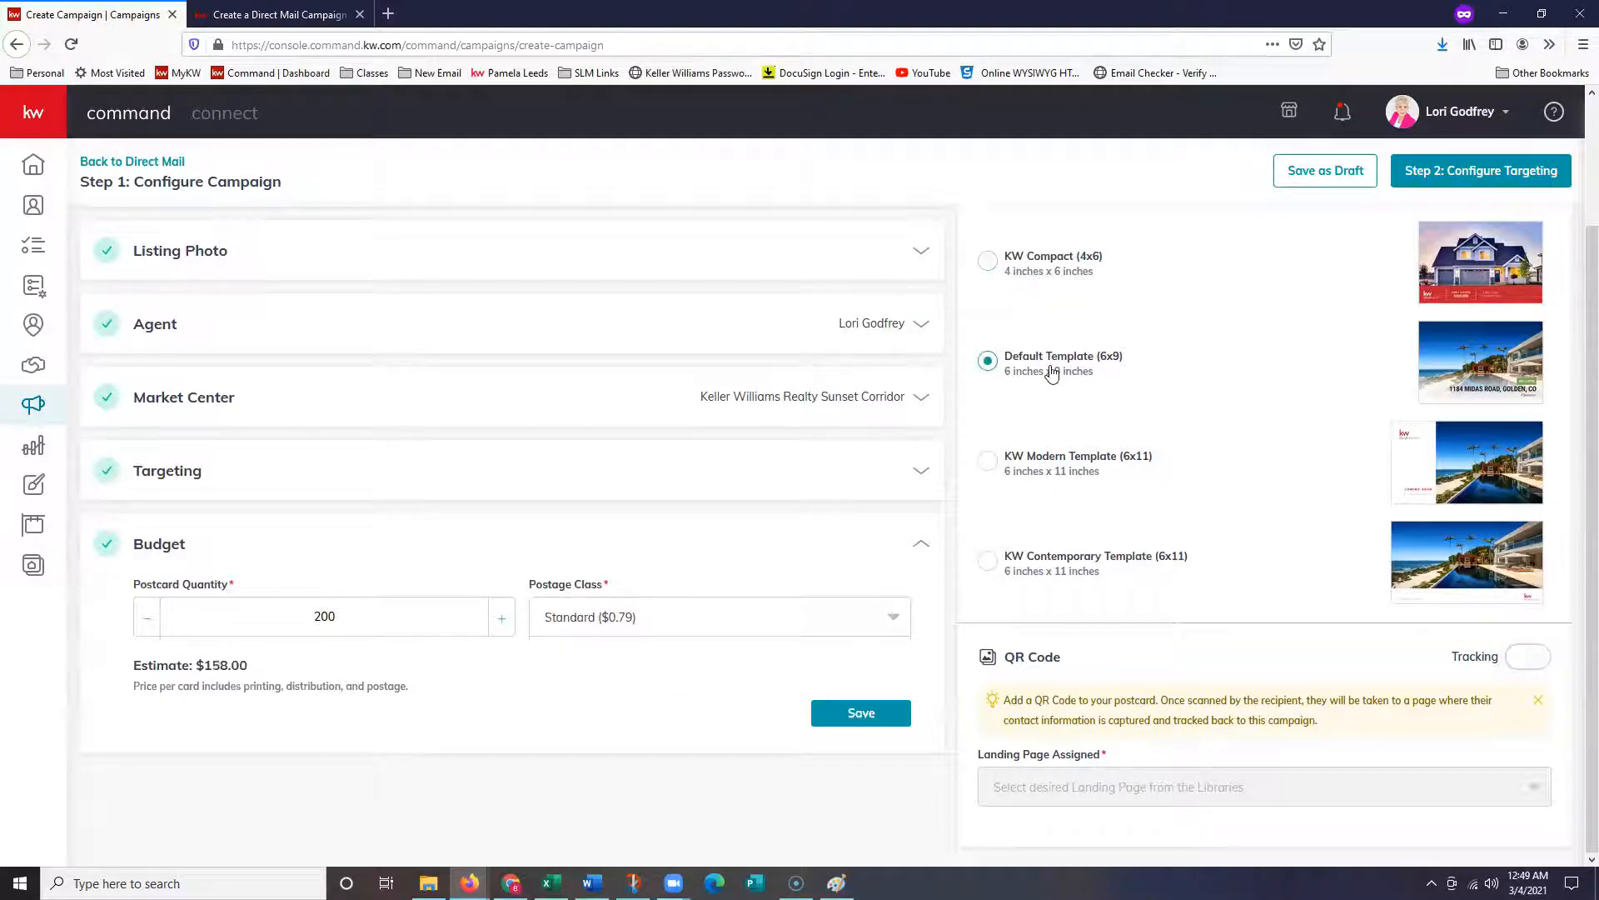
click(747, 618)
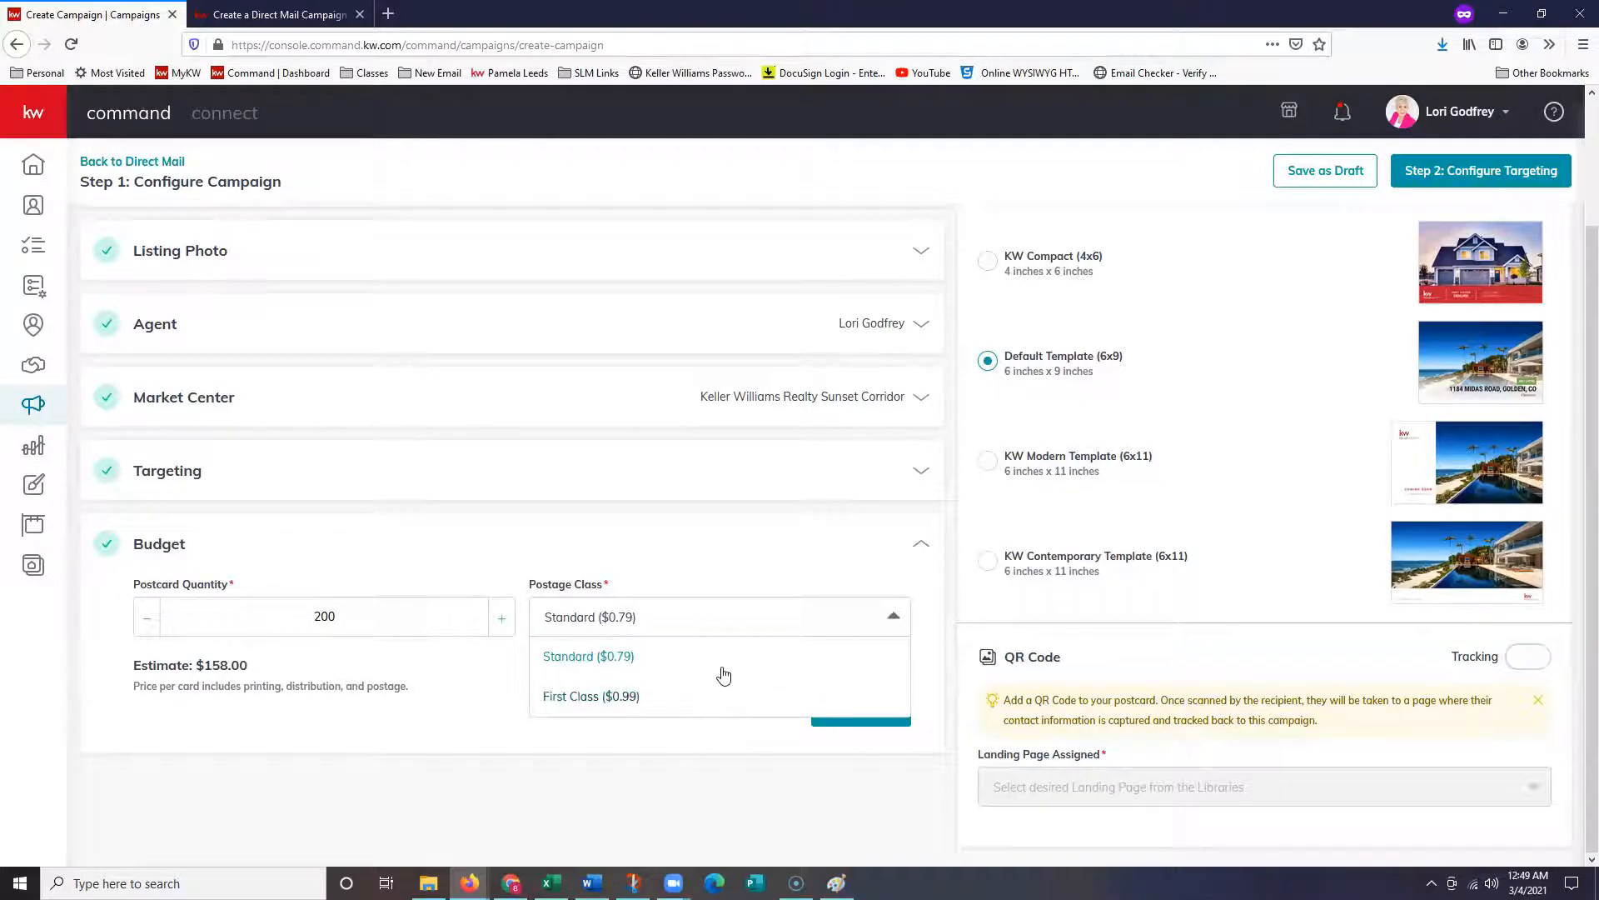
scroll(1133, 400, up, 2)
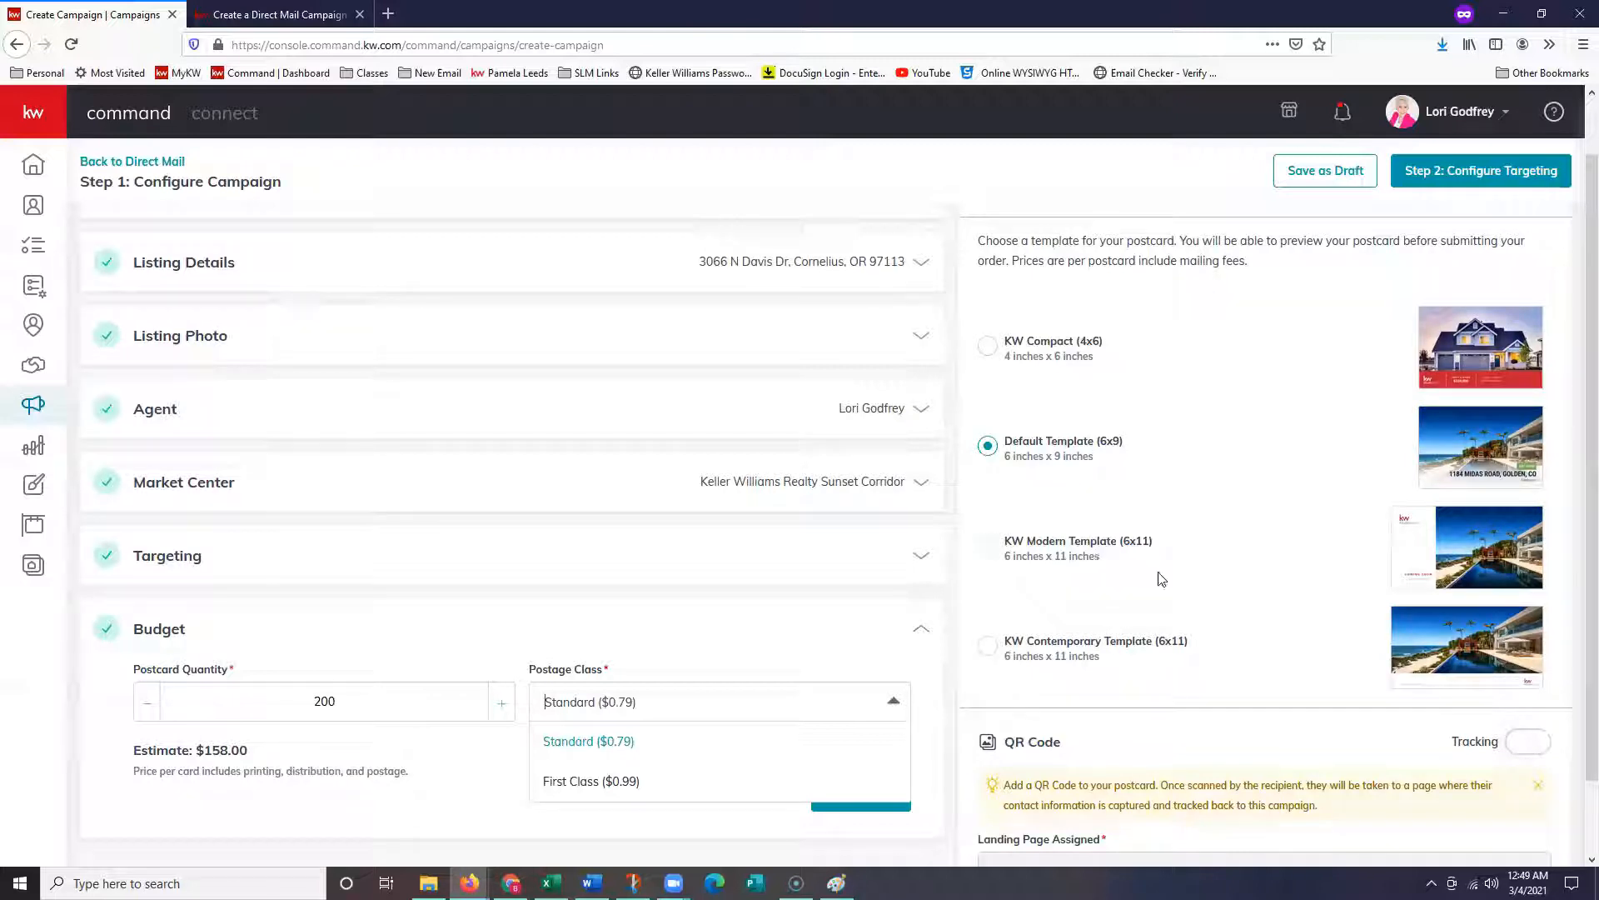
click(1085, 654)
click(1085, 658)
click(1060, 555)
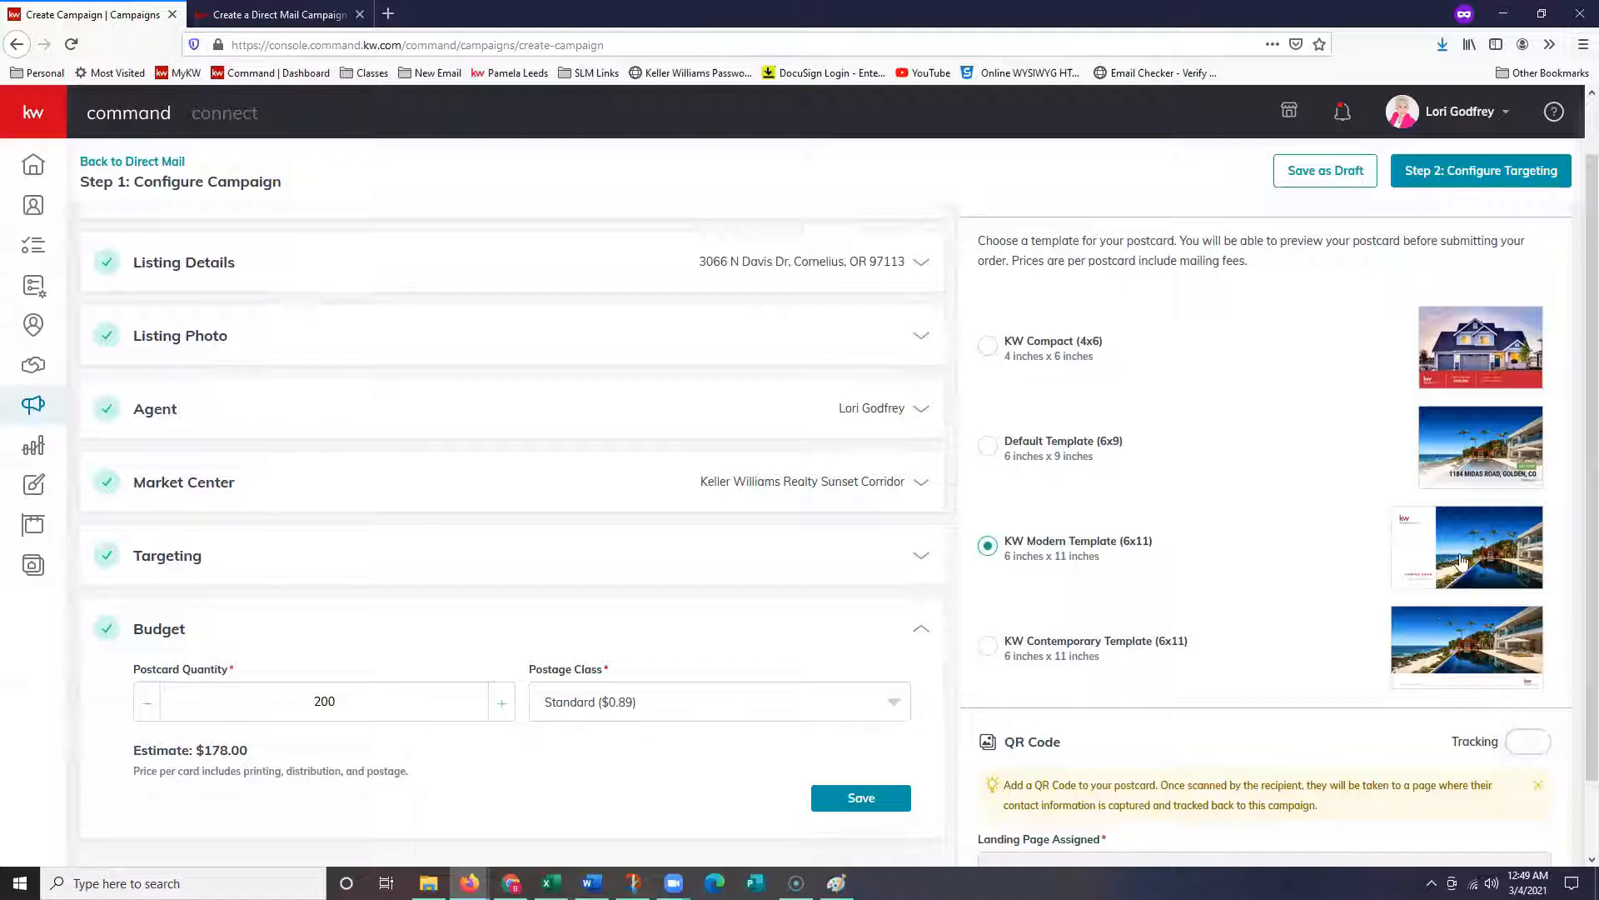
- Reselect KW Compact (4x6) with First Class ($0.59) postage and save the $118.00 budget
click(987, 345)
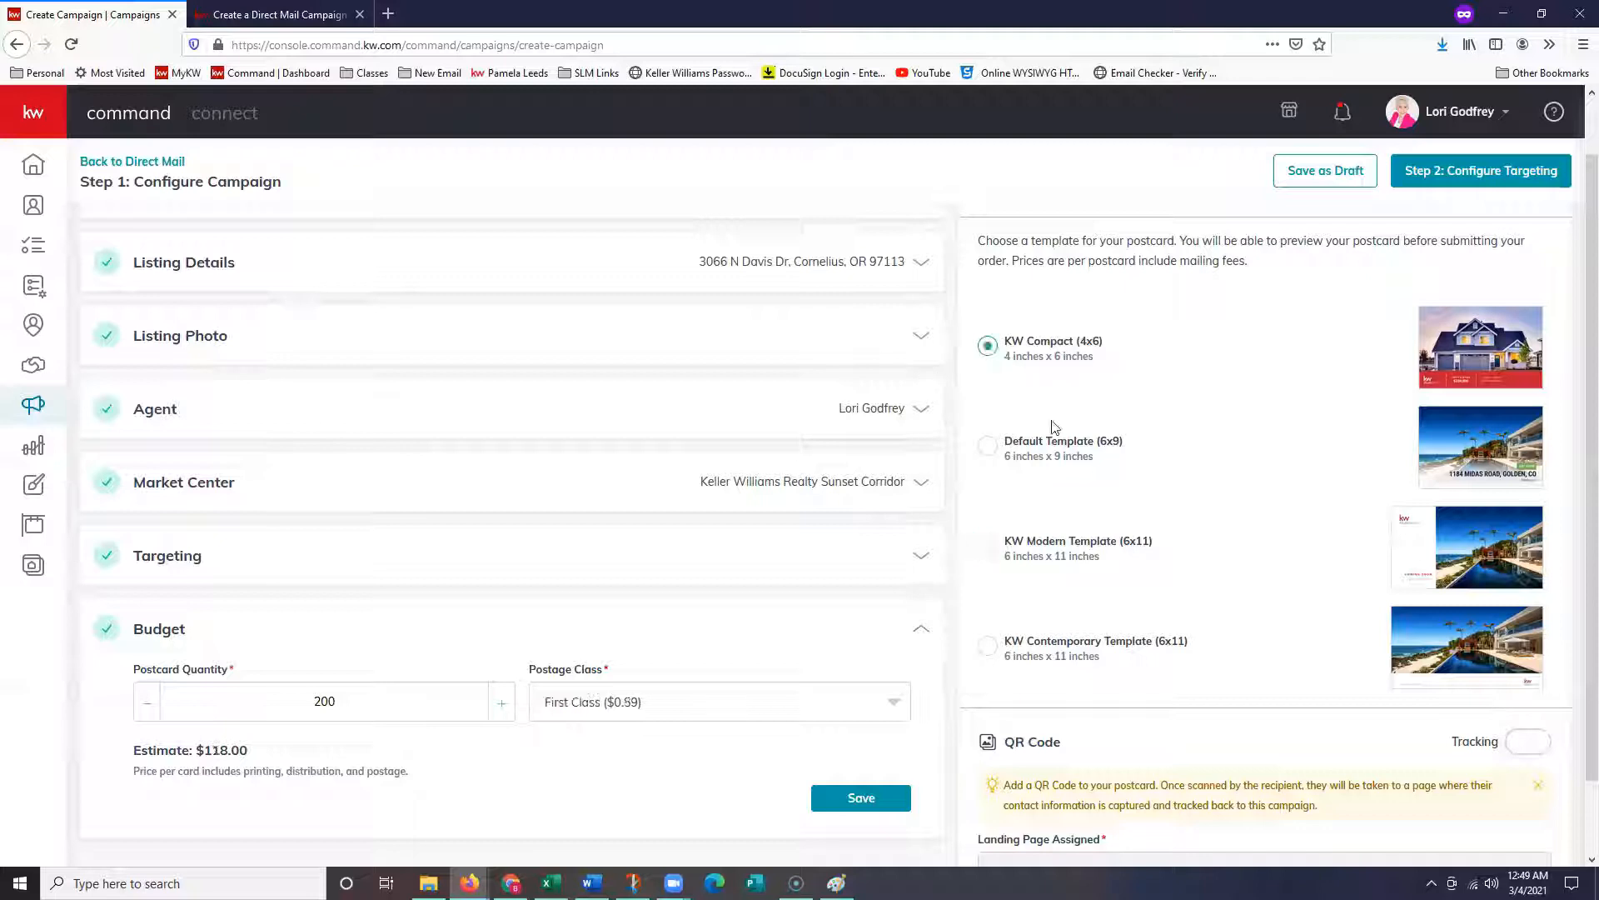
scroll(1175, 461, down, 1)
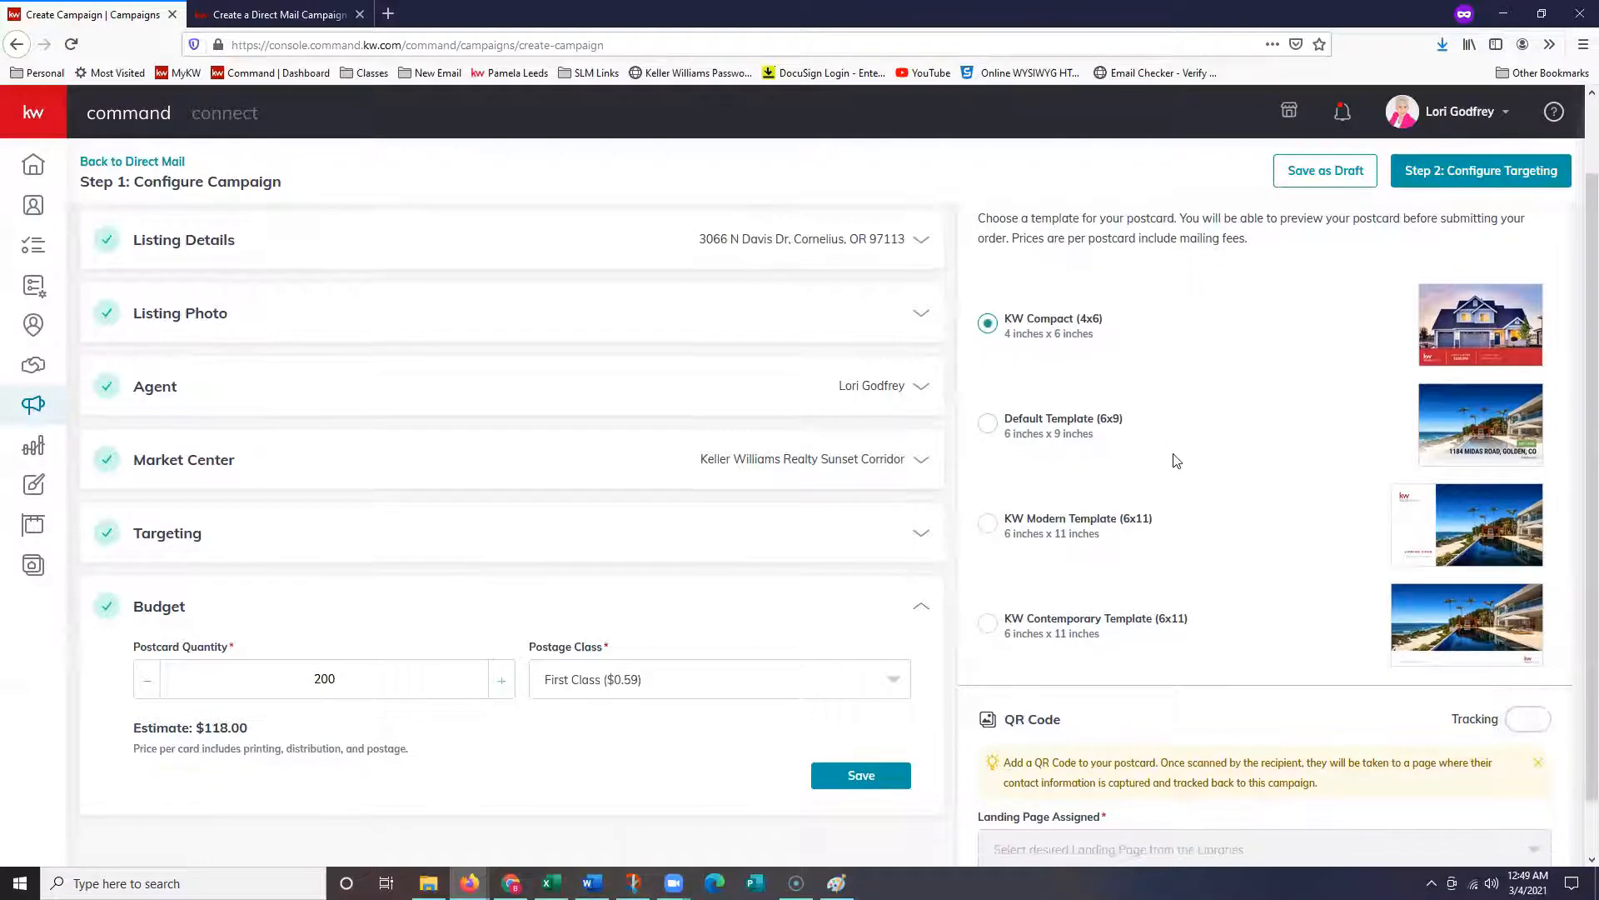
scroll(1176, 459, down, 1)
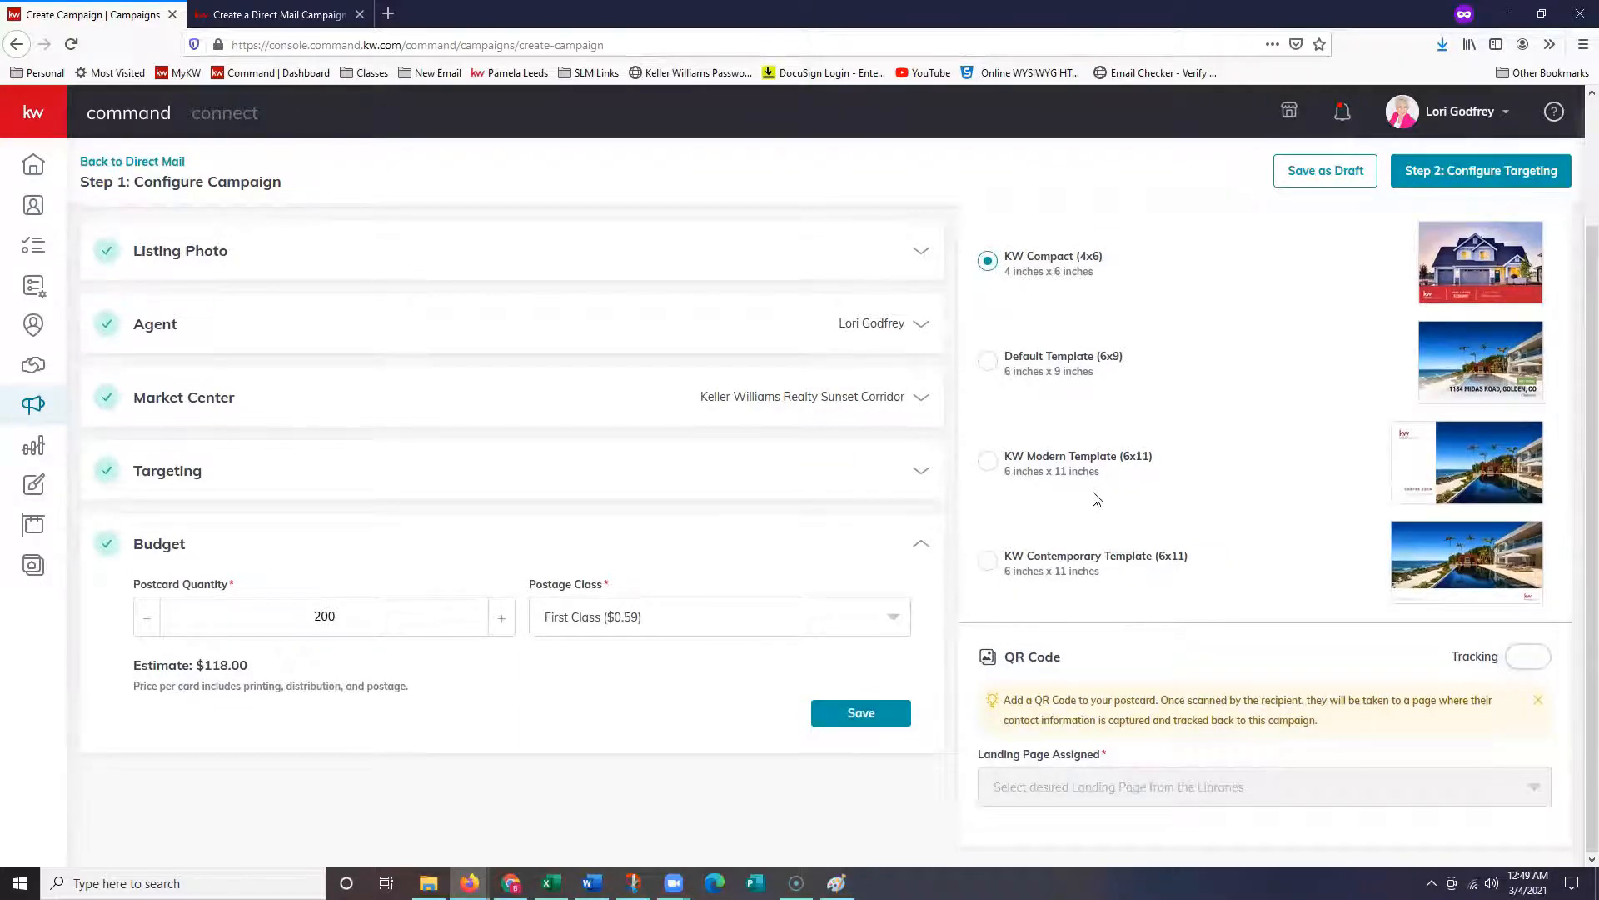
scroll(1191, 491, up, 1)
click(679, 676)
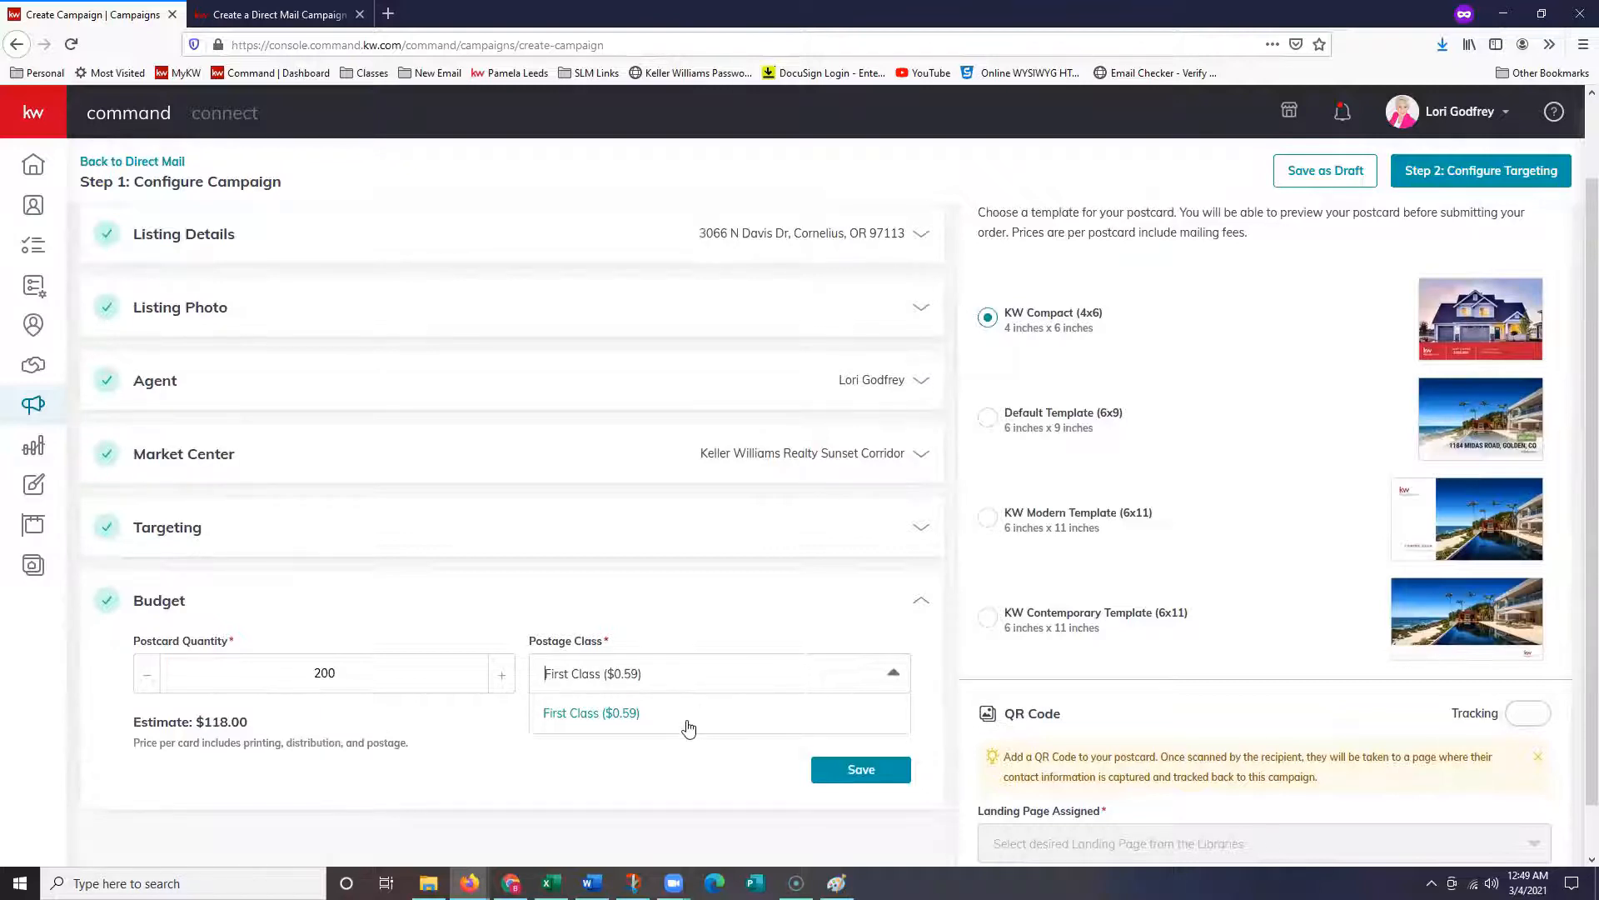
click(712, 768)
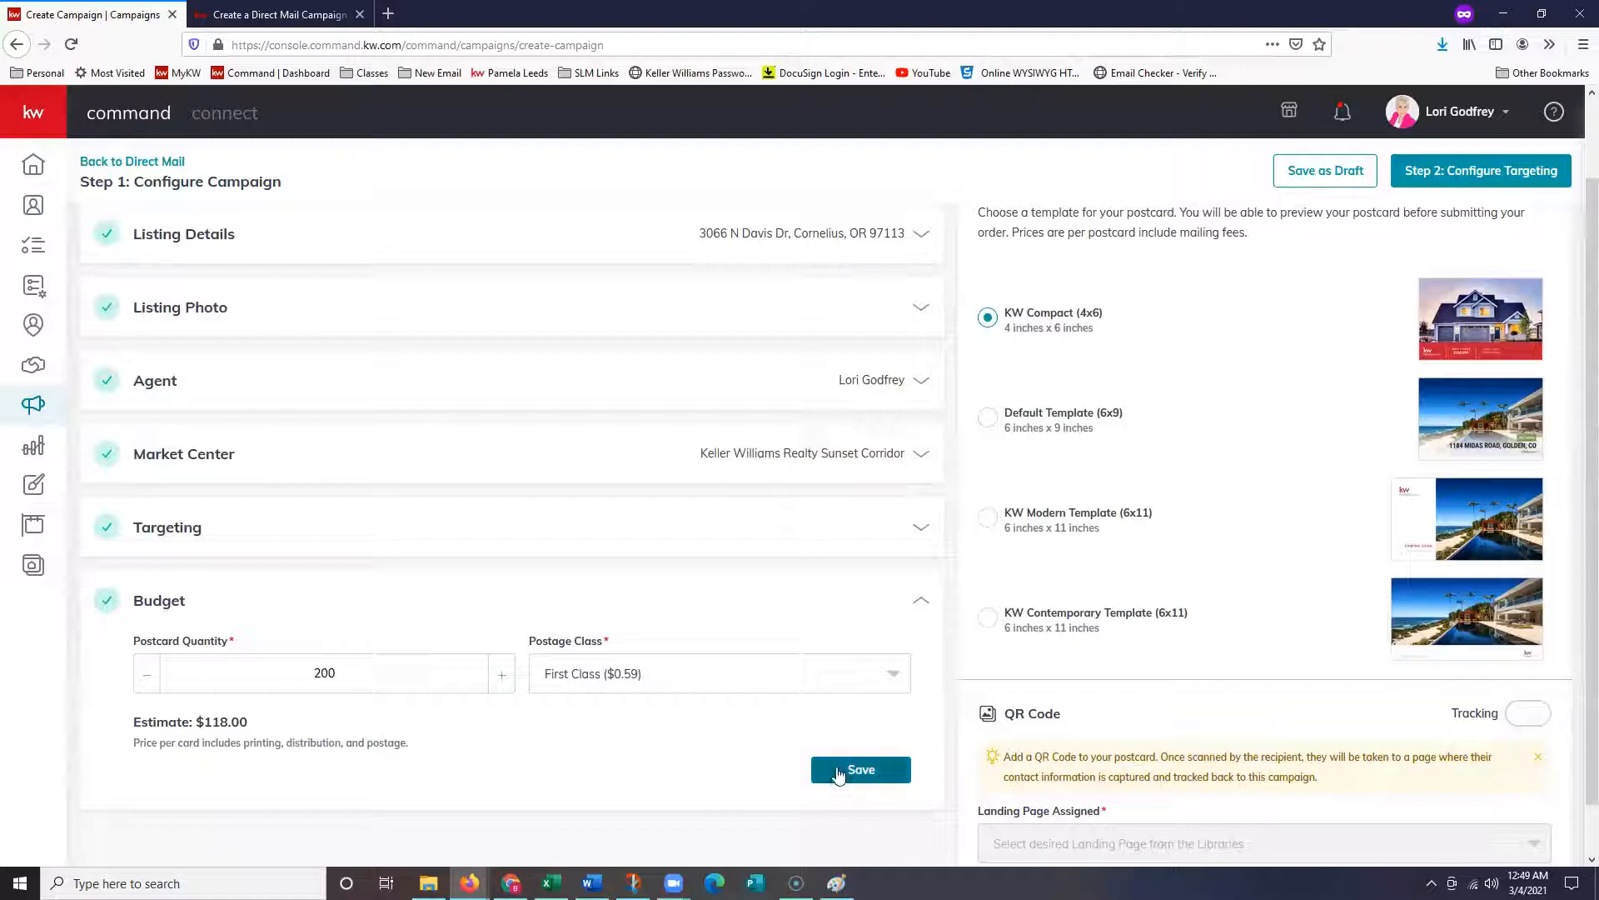
click(839, 773)
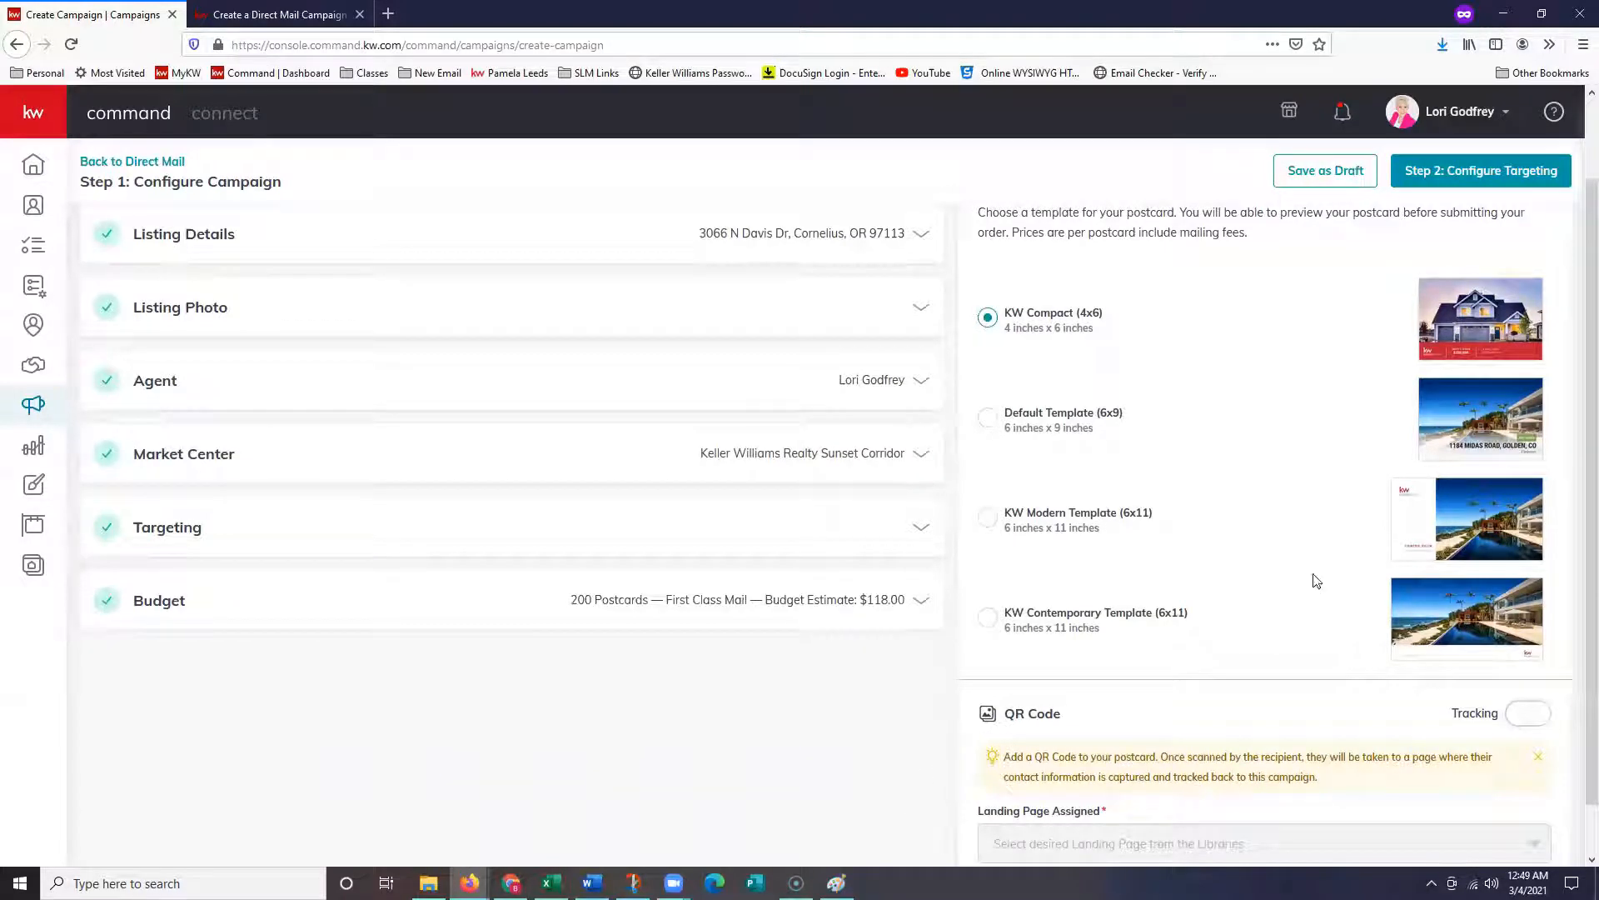
scroll(1314, 575, down, 1)
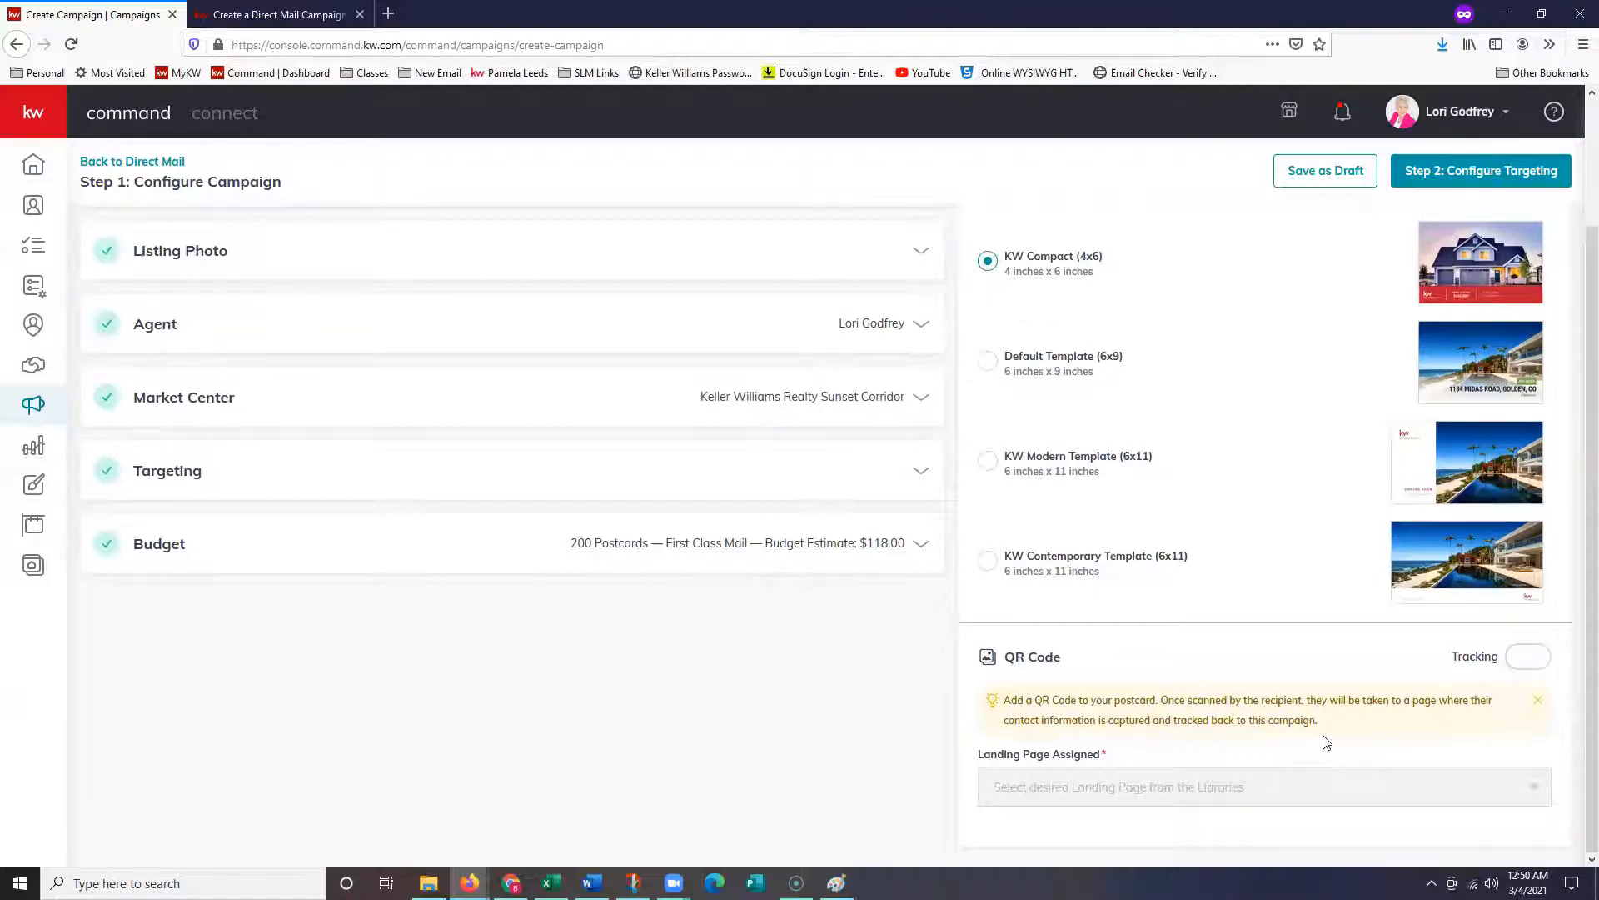
- Turn on QR Code Tracking and browse the available landing pages
click(1514, 662)
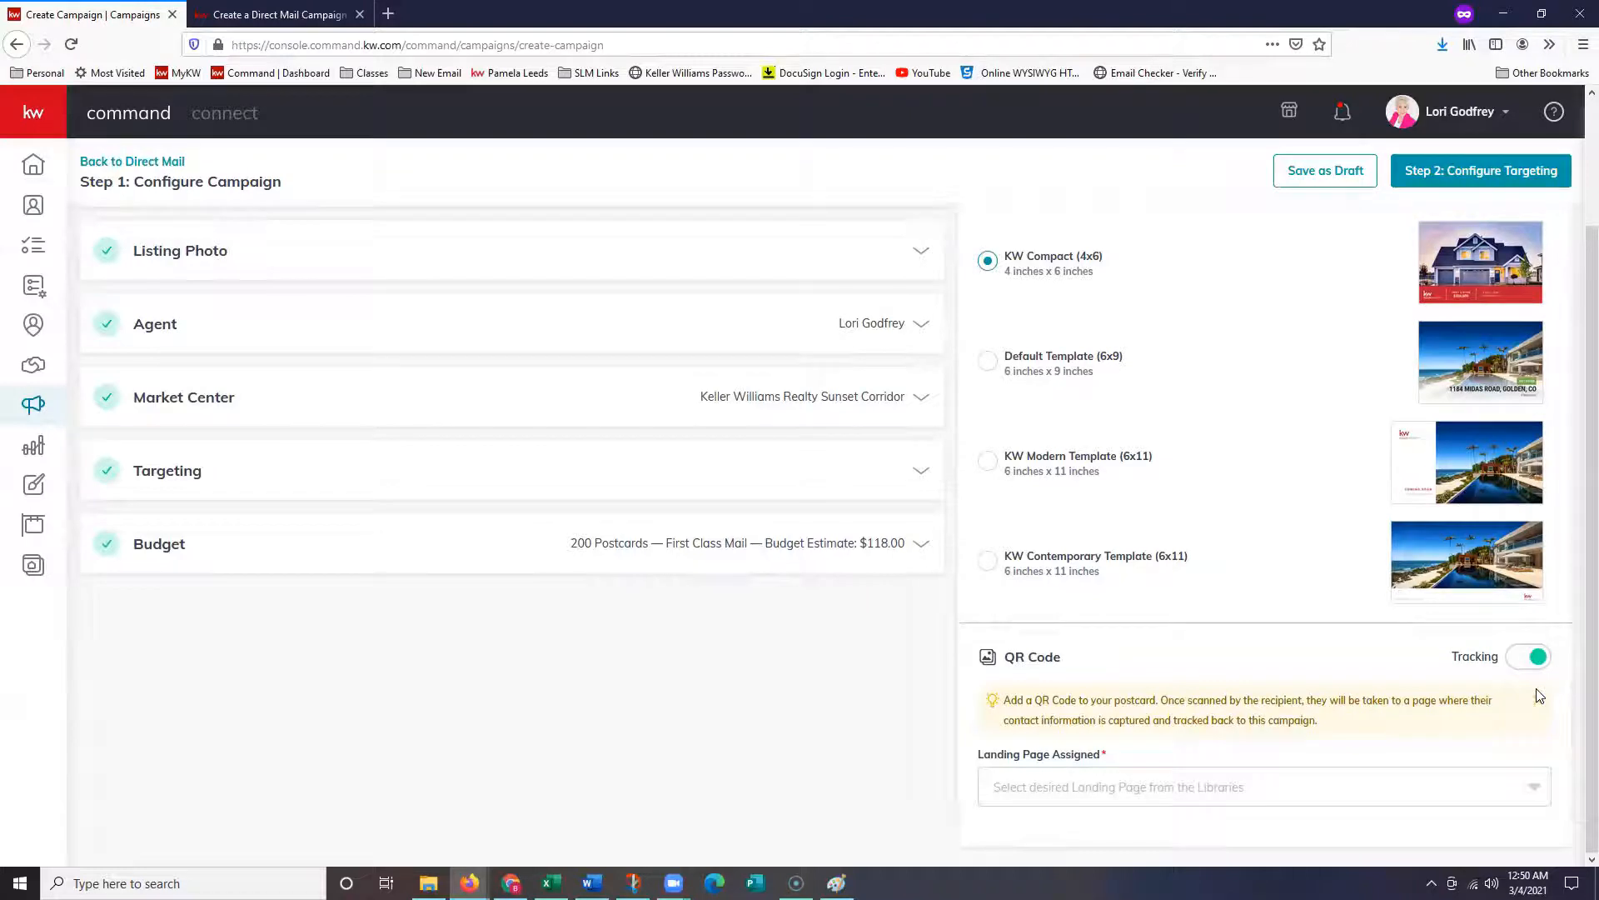
click(1110, 801)
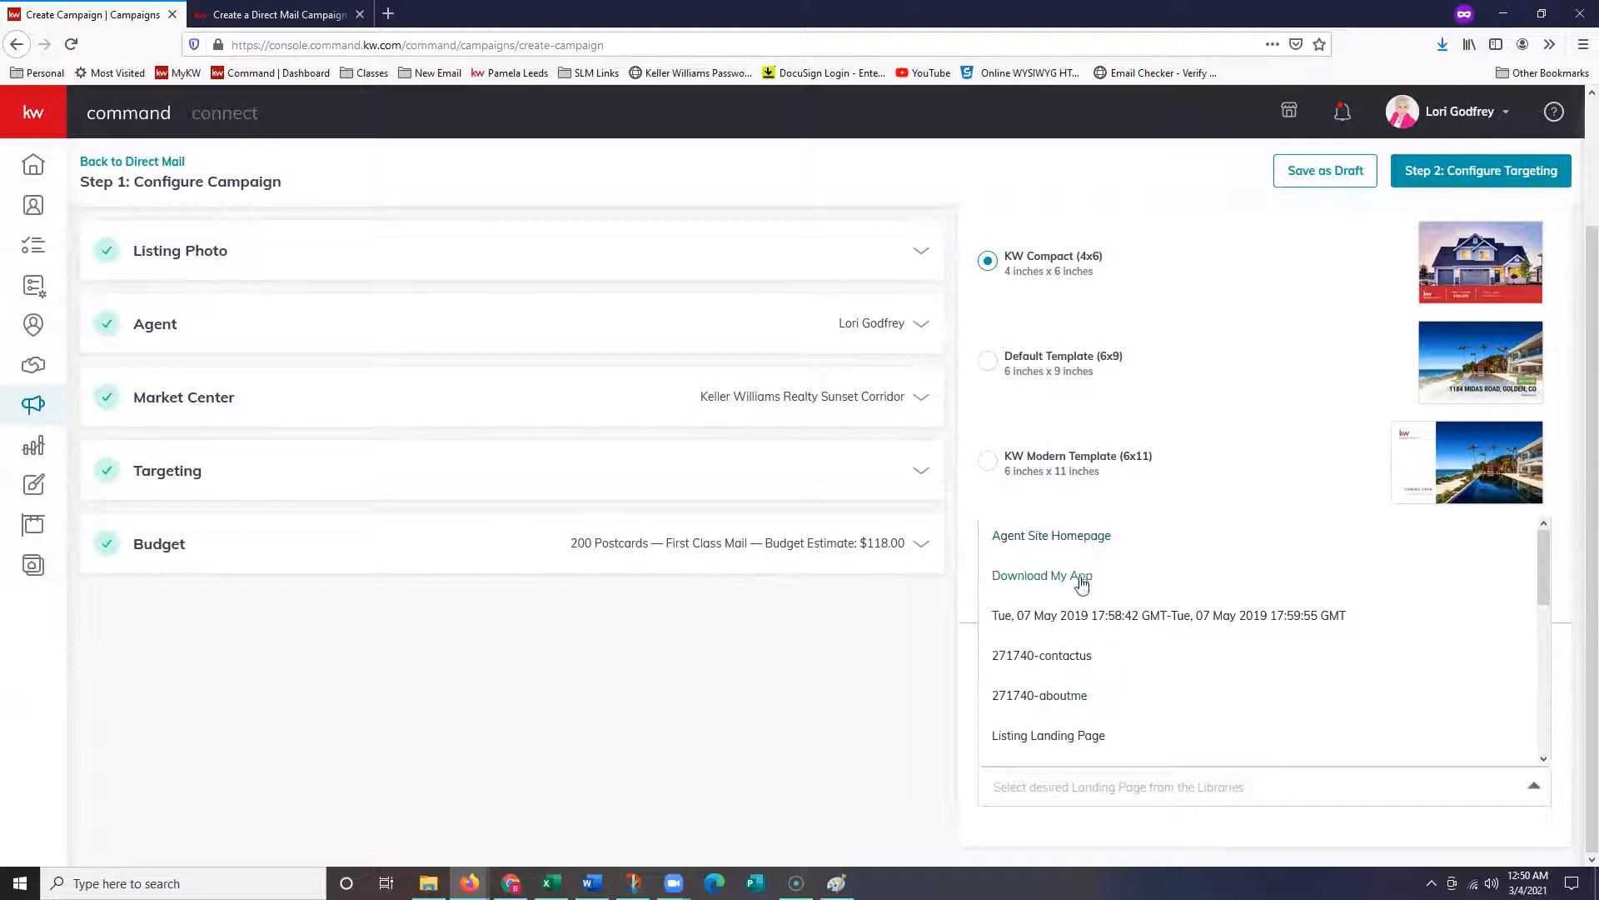
scroll(1108, 704, down, 3)
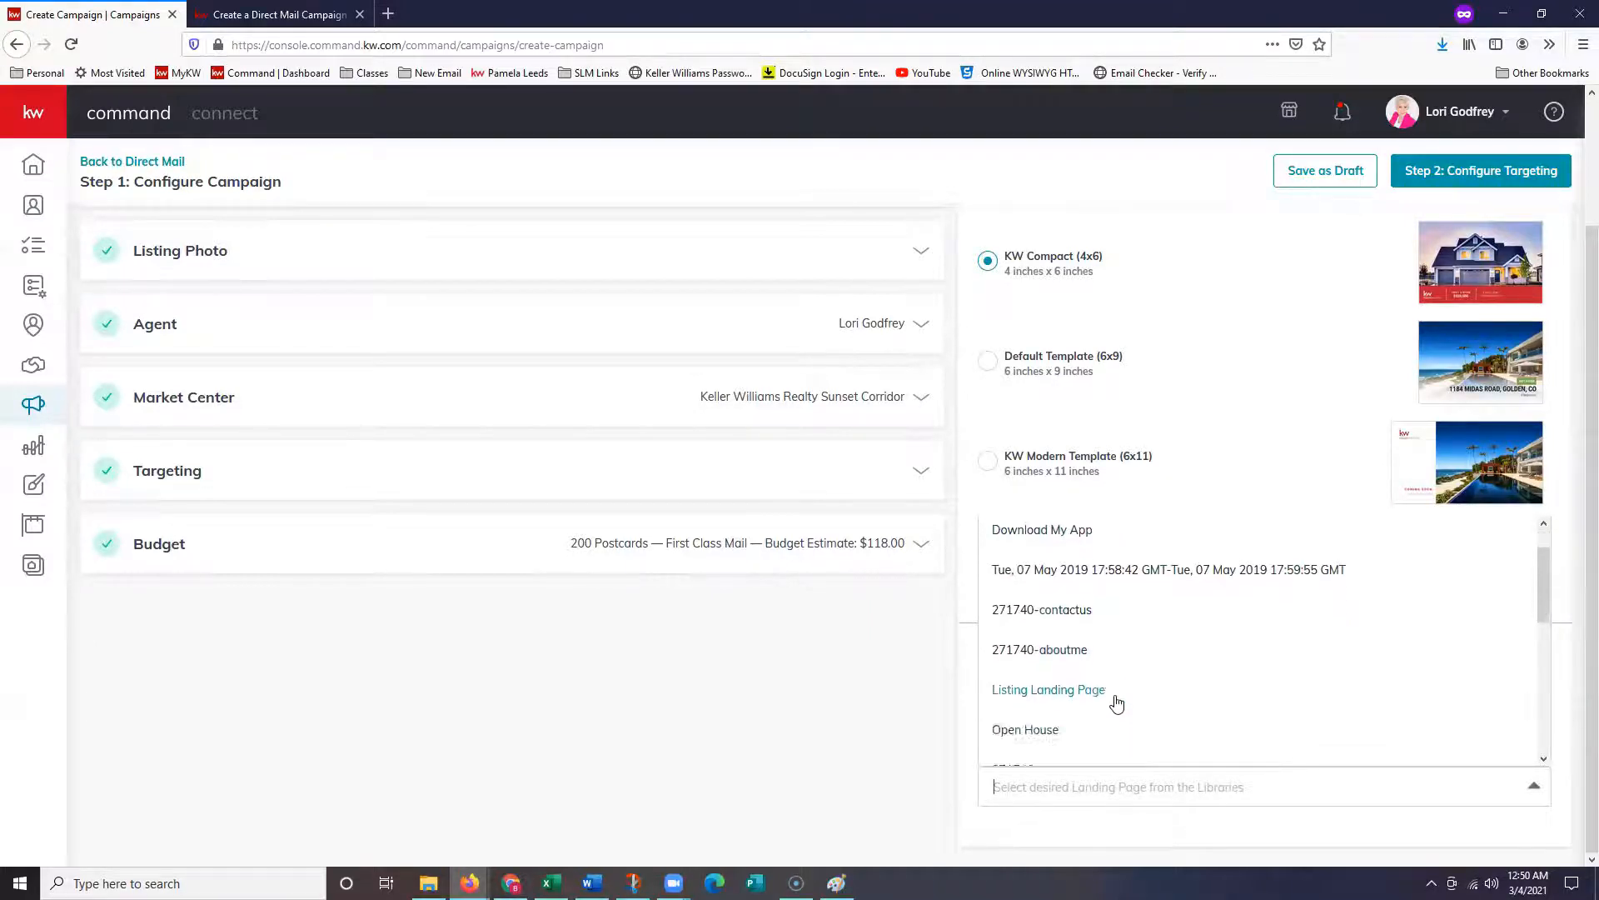
scroll(1090, 671, down, 6)
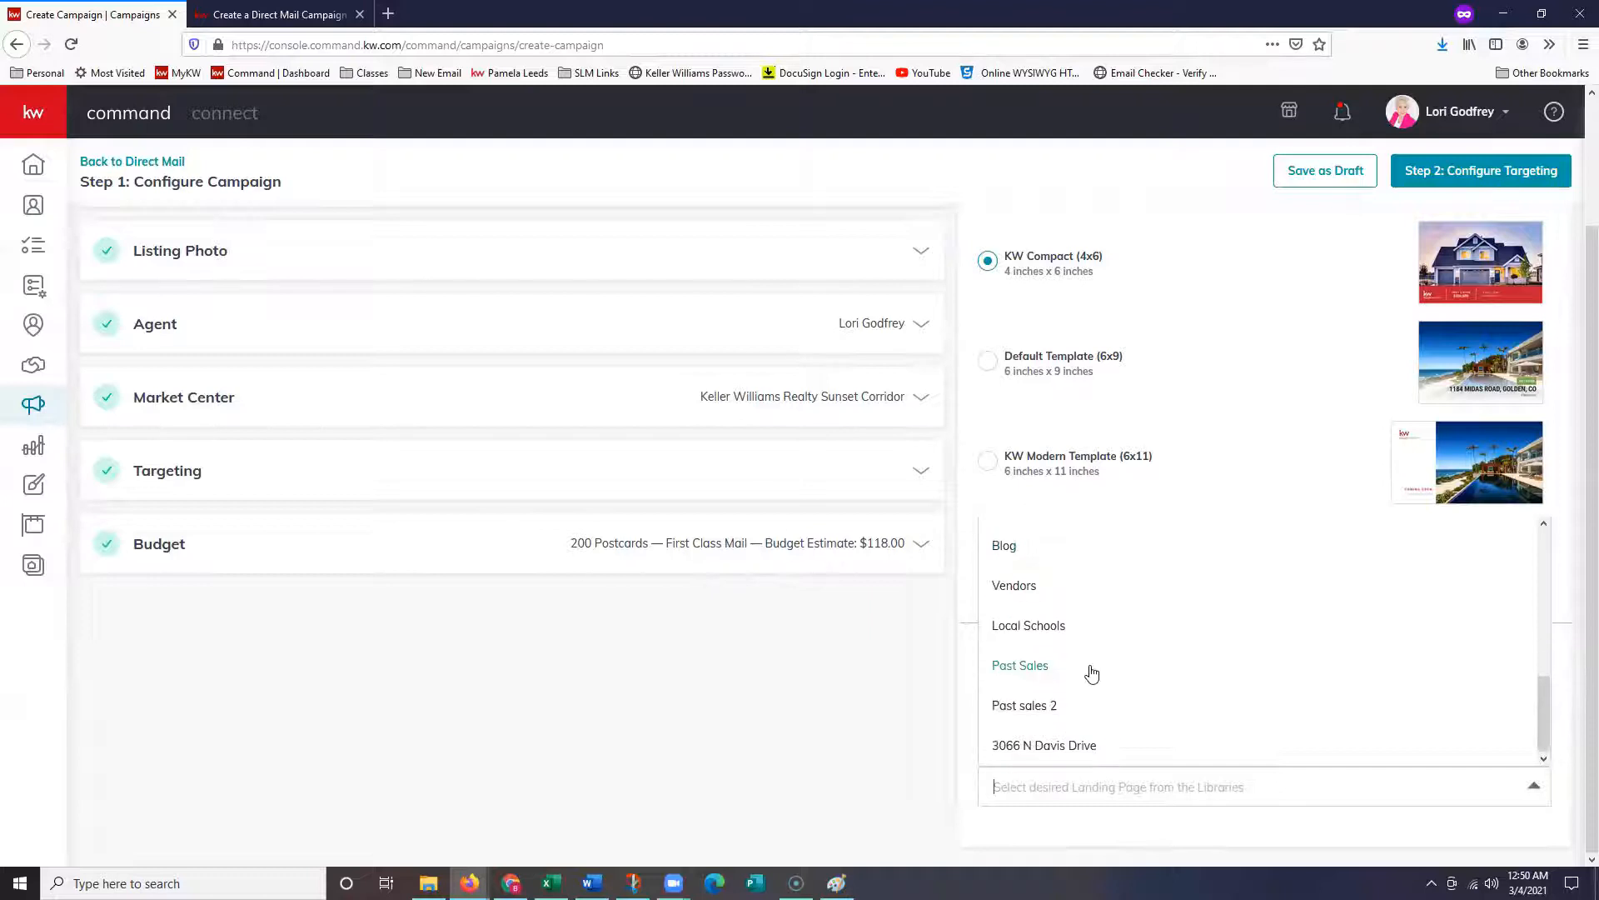
scroll(1114, 697, up, 5)
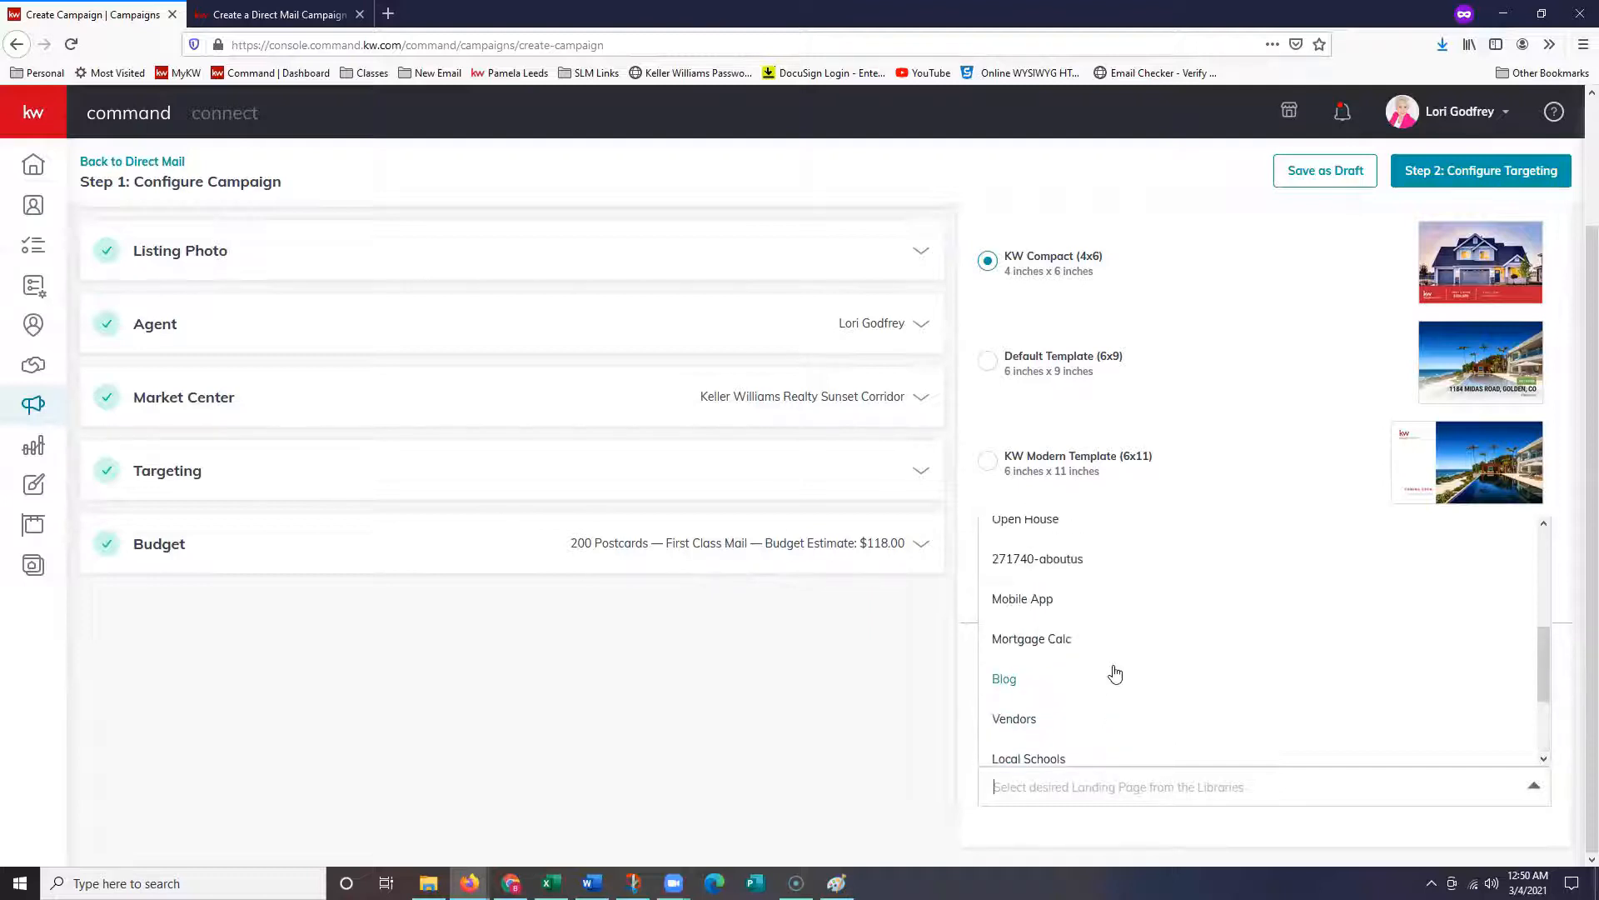
scroll(1115, 674, down, 1)
scroll(1117, 675, down, 3)
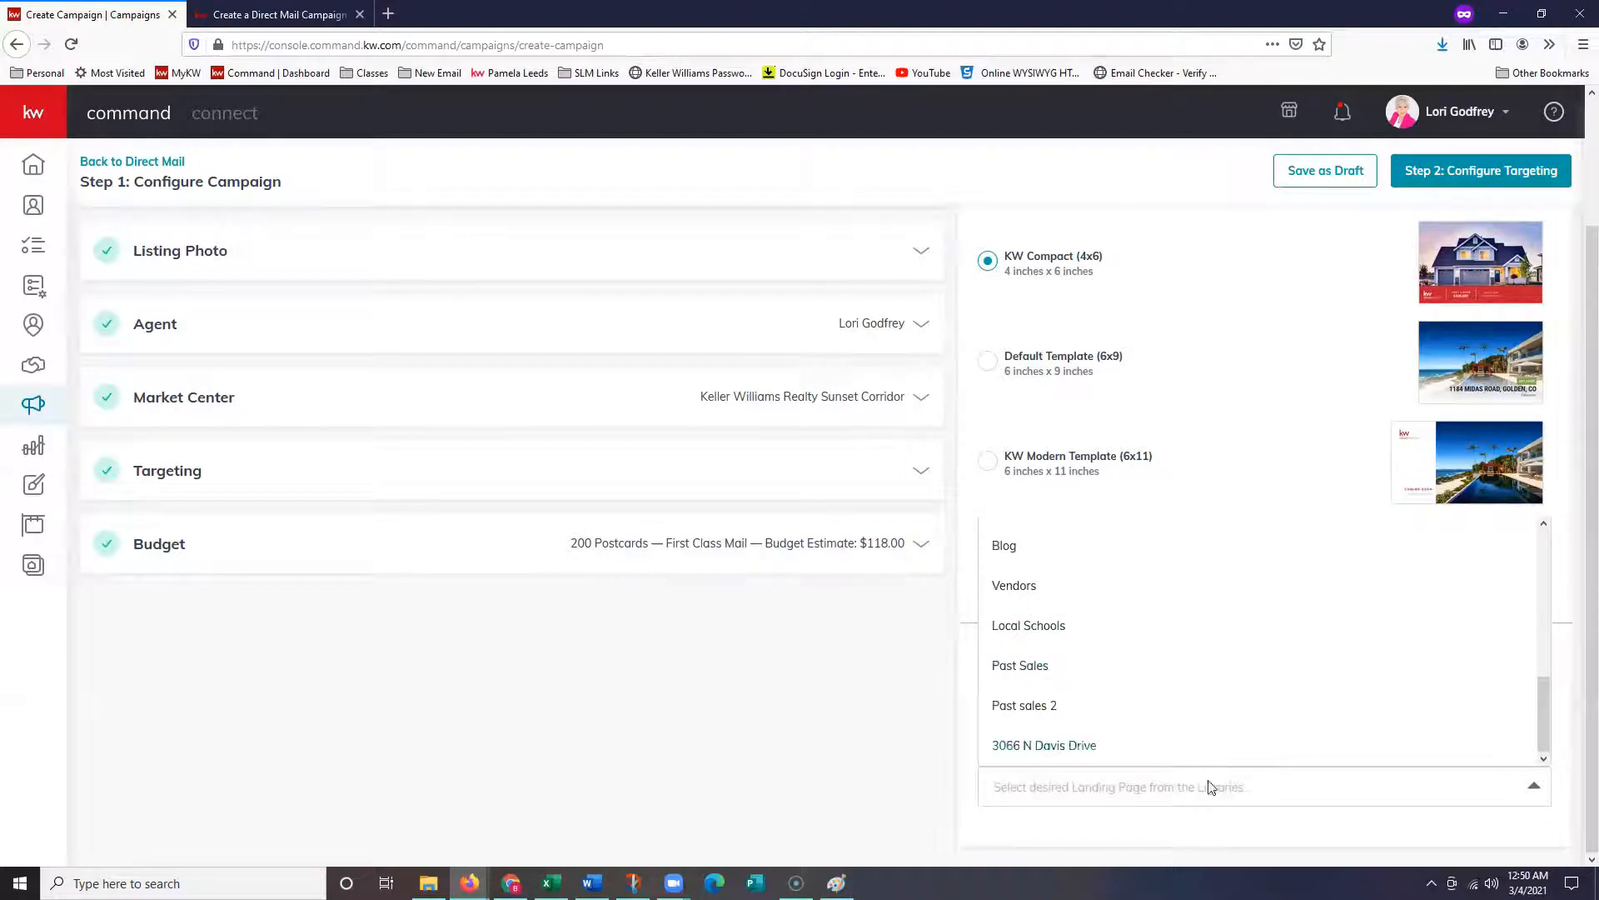
click(1209, 843)
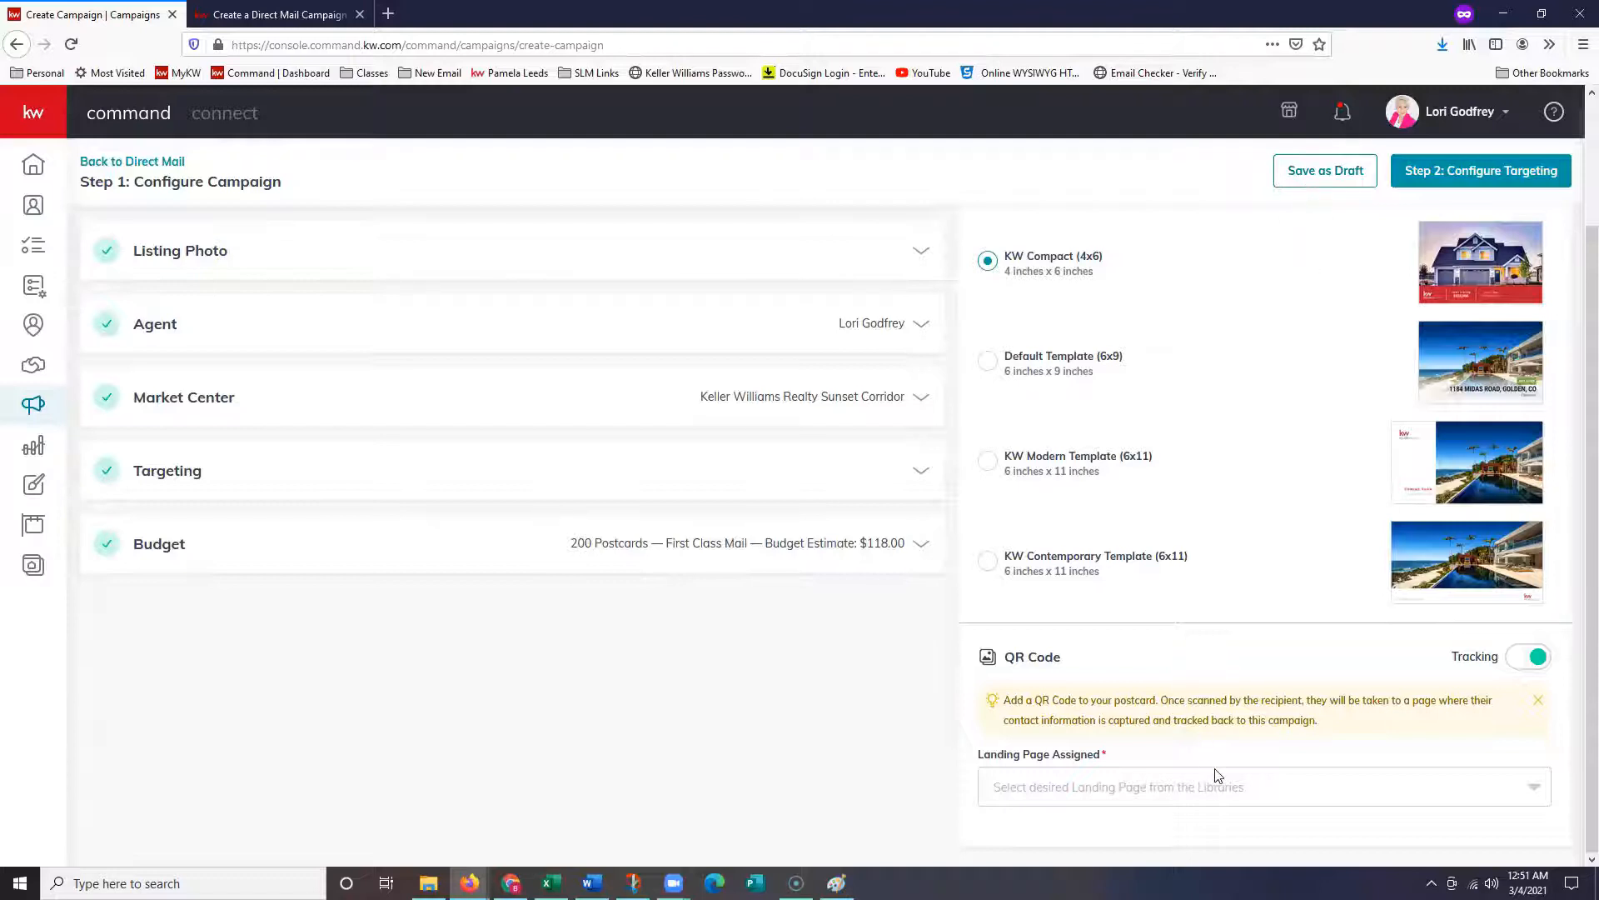
click(1243, 798)
scroll(1231, 747, down, 5)
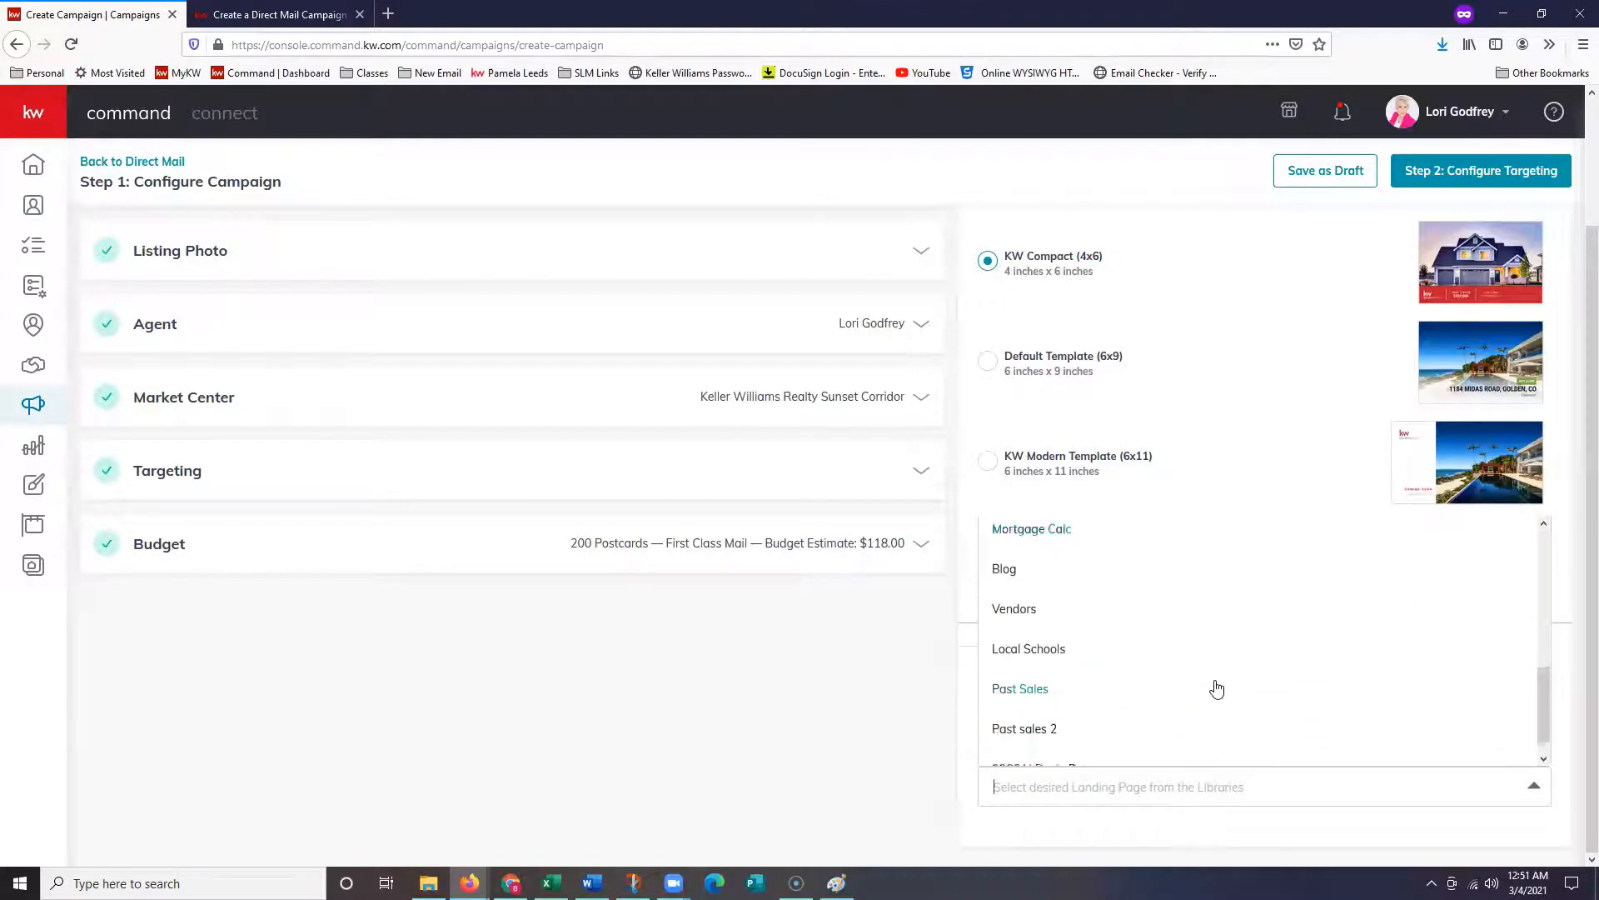
click(1093, 744)
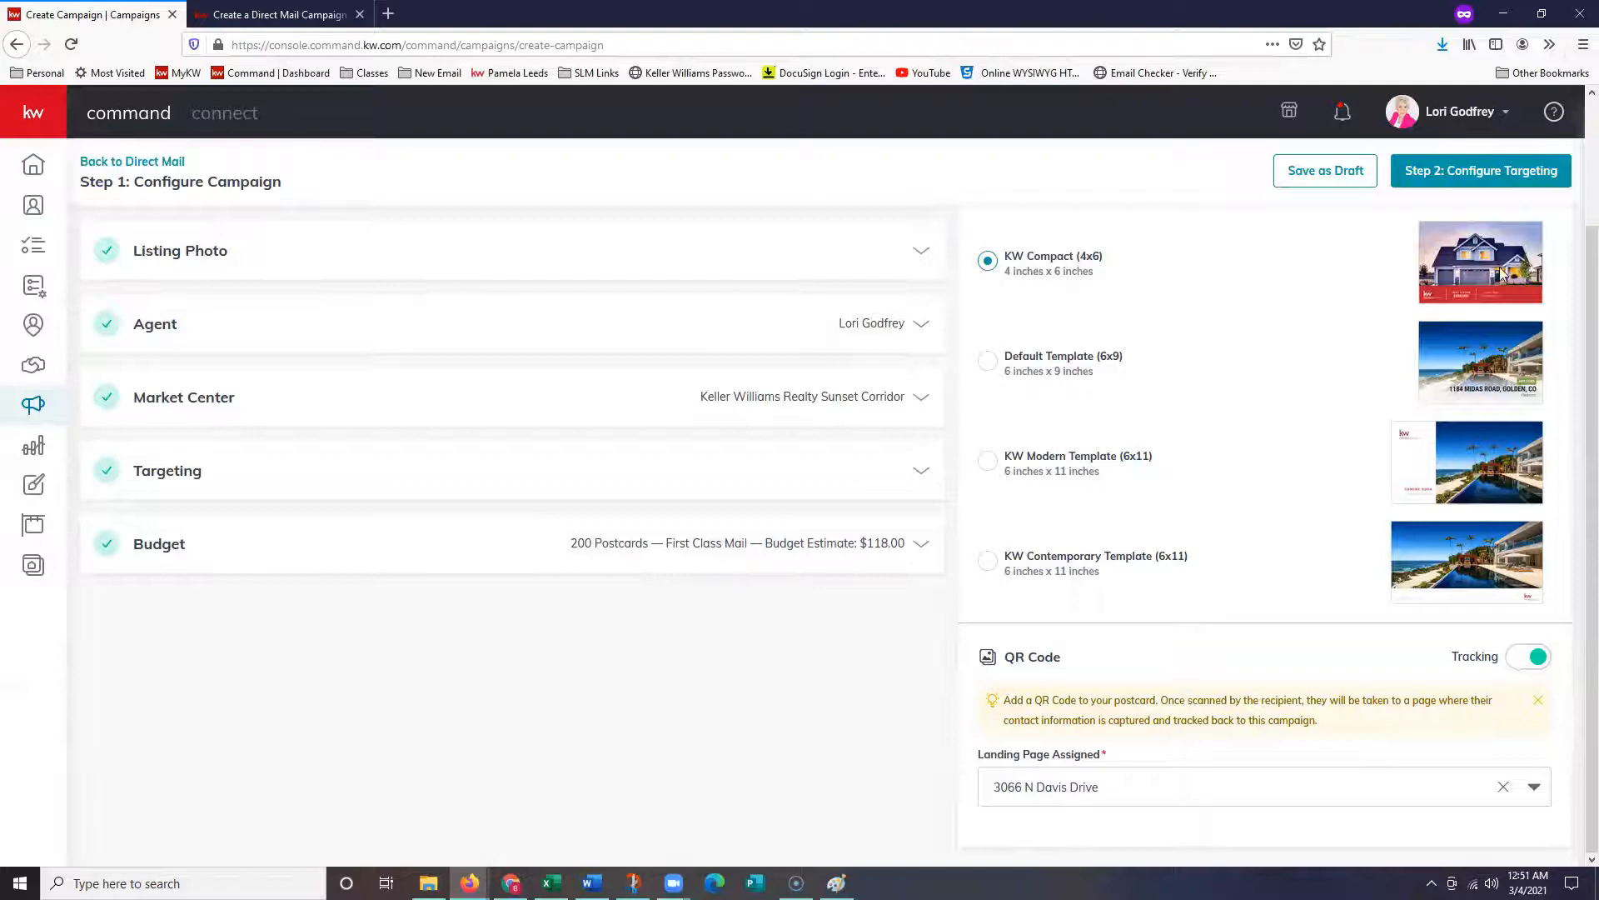
click(1512, 178)
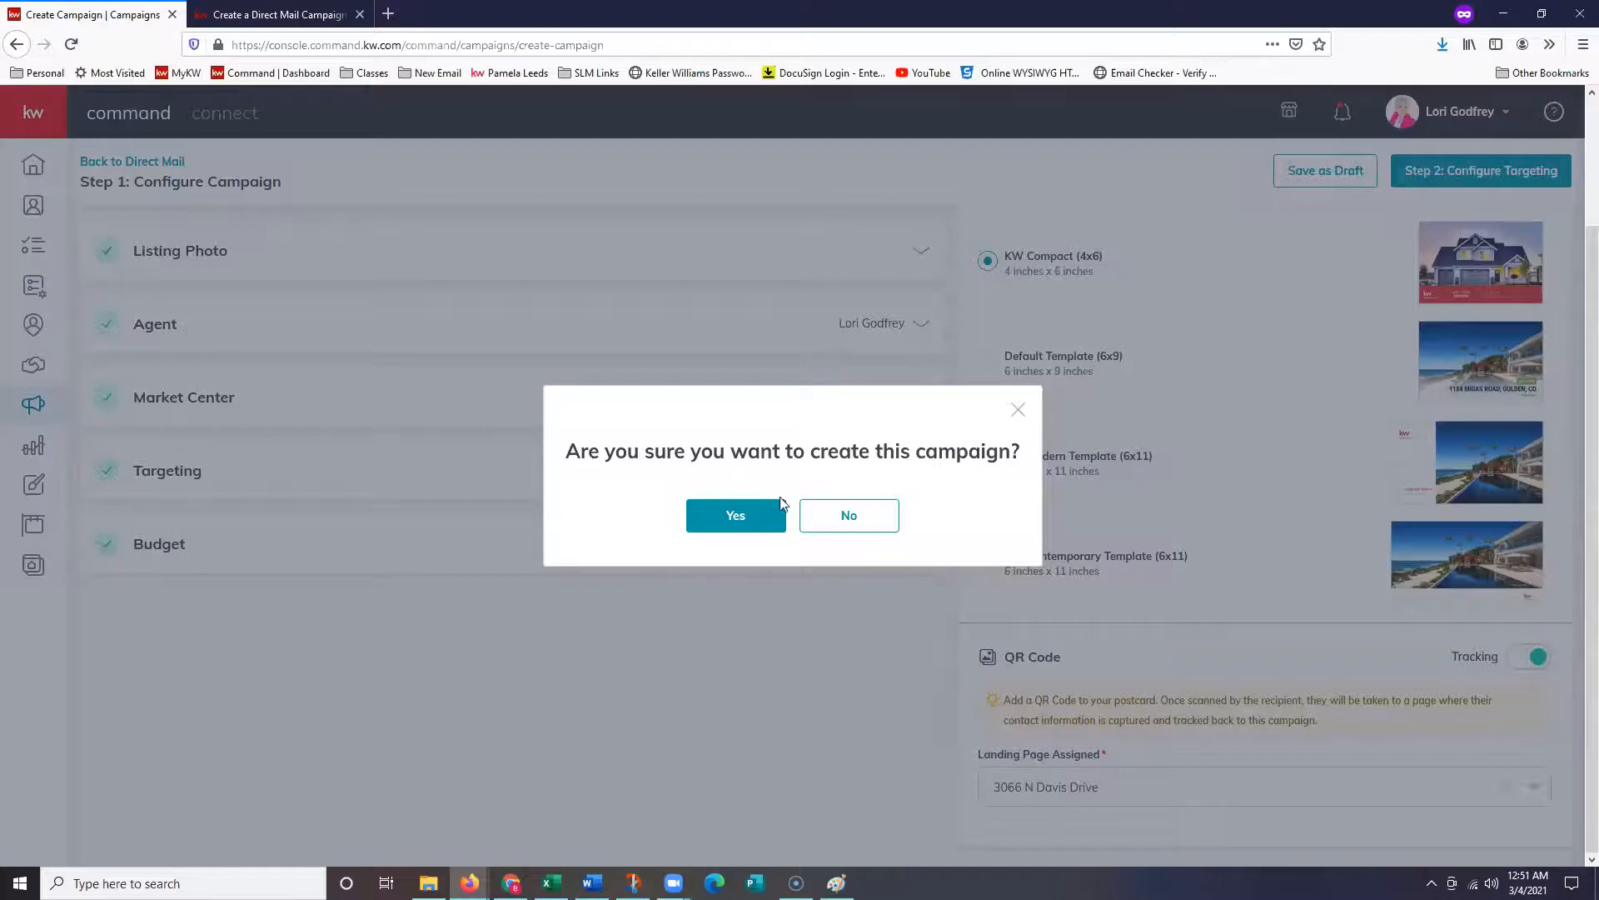
- Confirm creating the campaign to reach targeting, showing 200 homes for $118.00
click(749, 524)
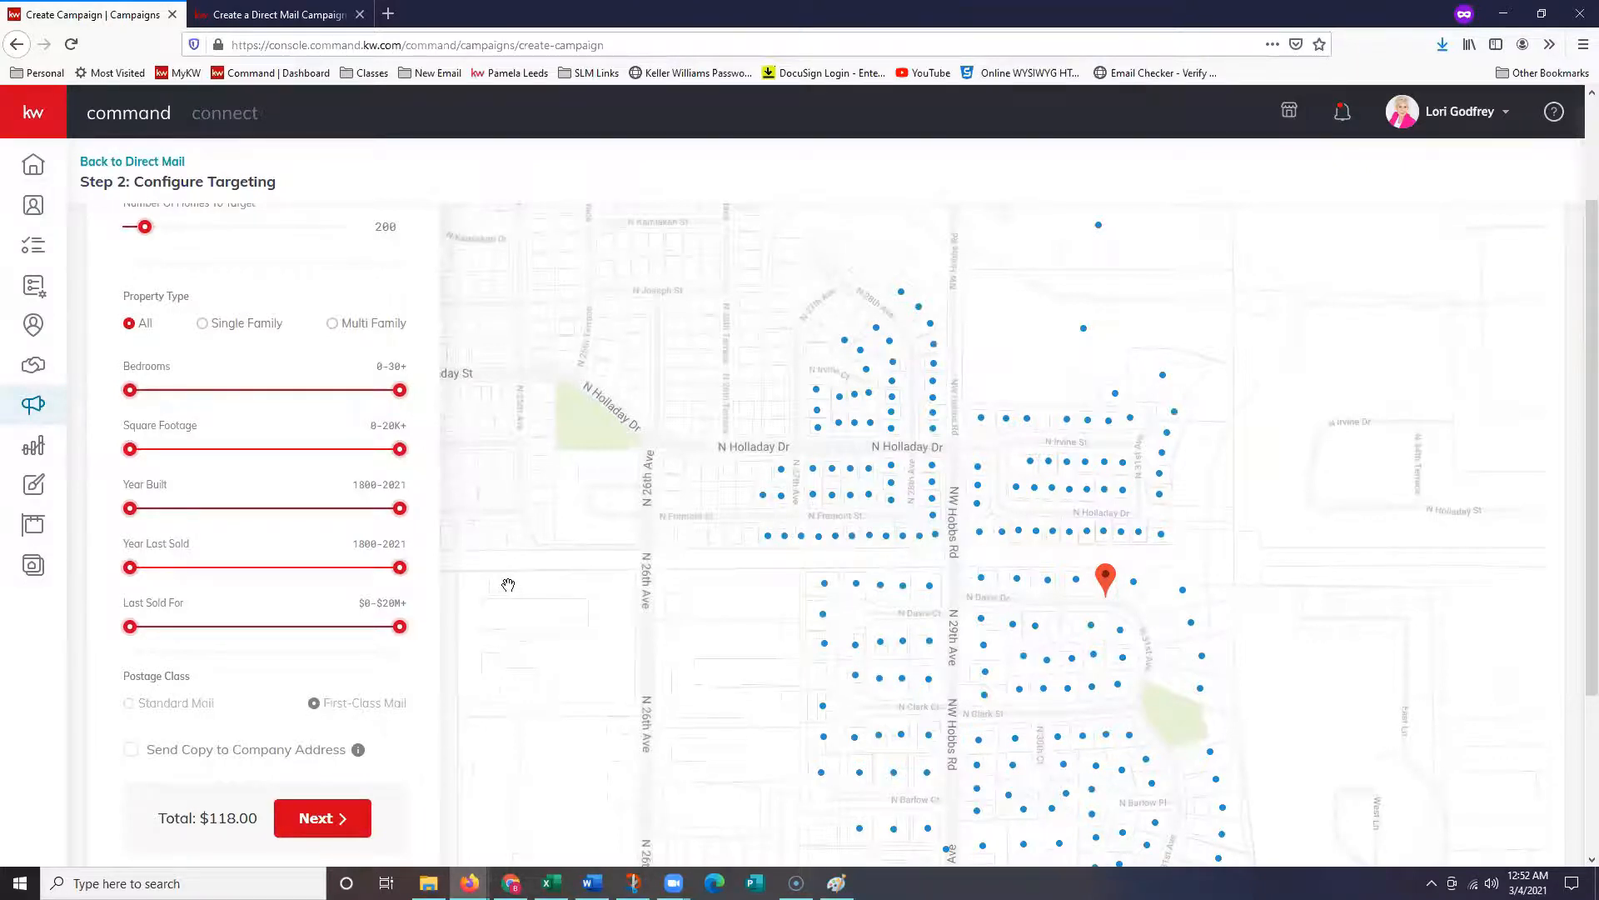
scroll(535, 478, up, 1)
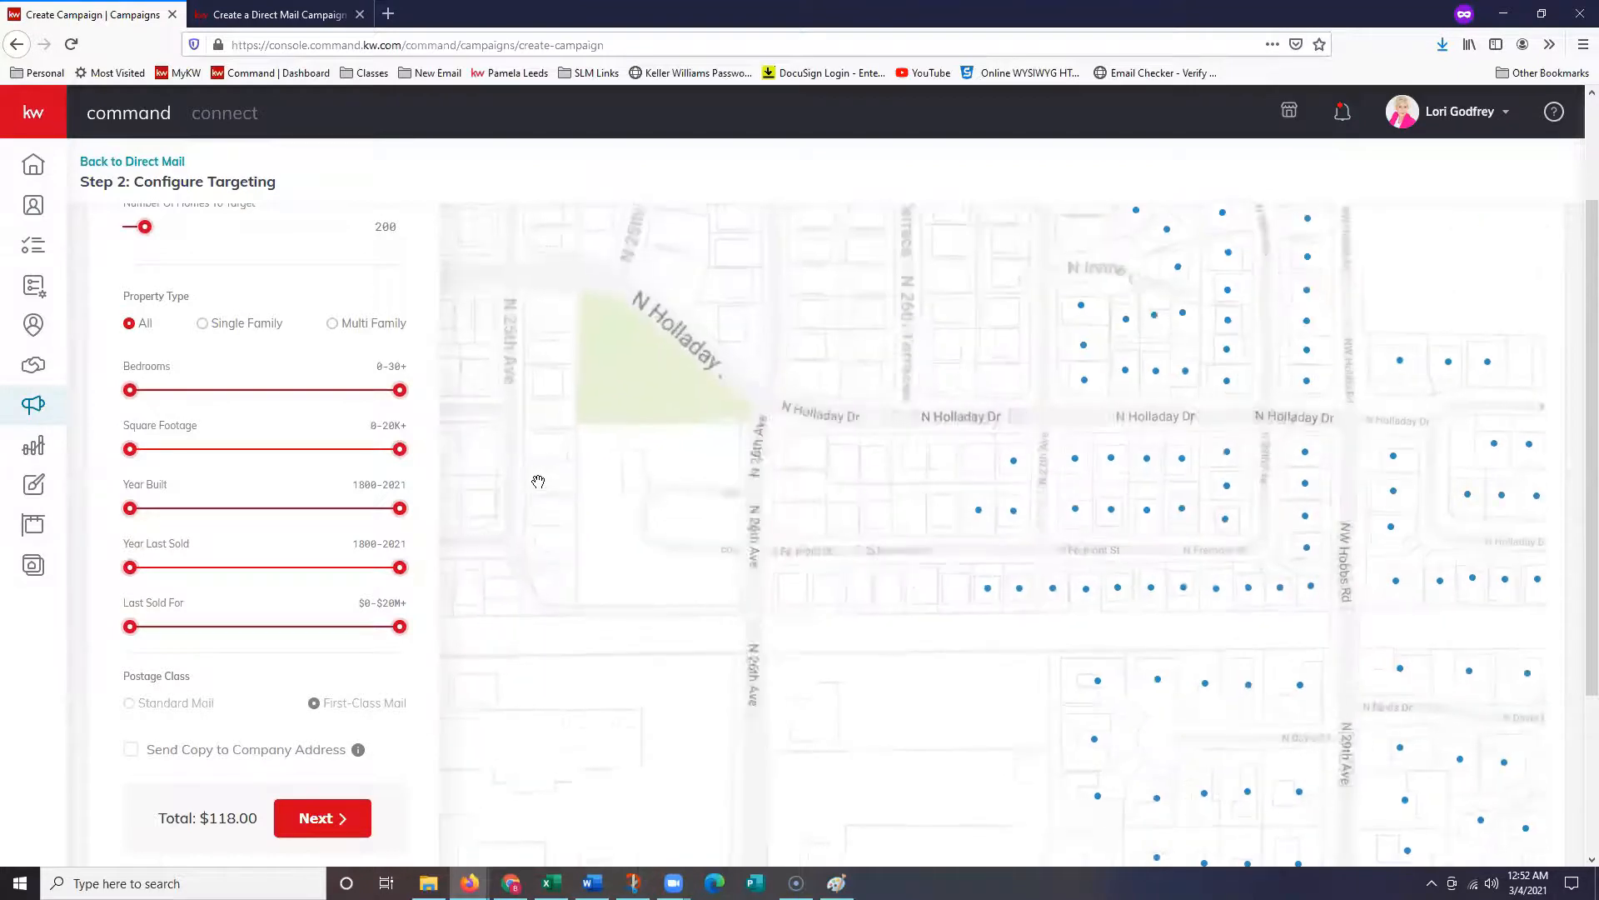
scroll(863, 403, down, 2)
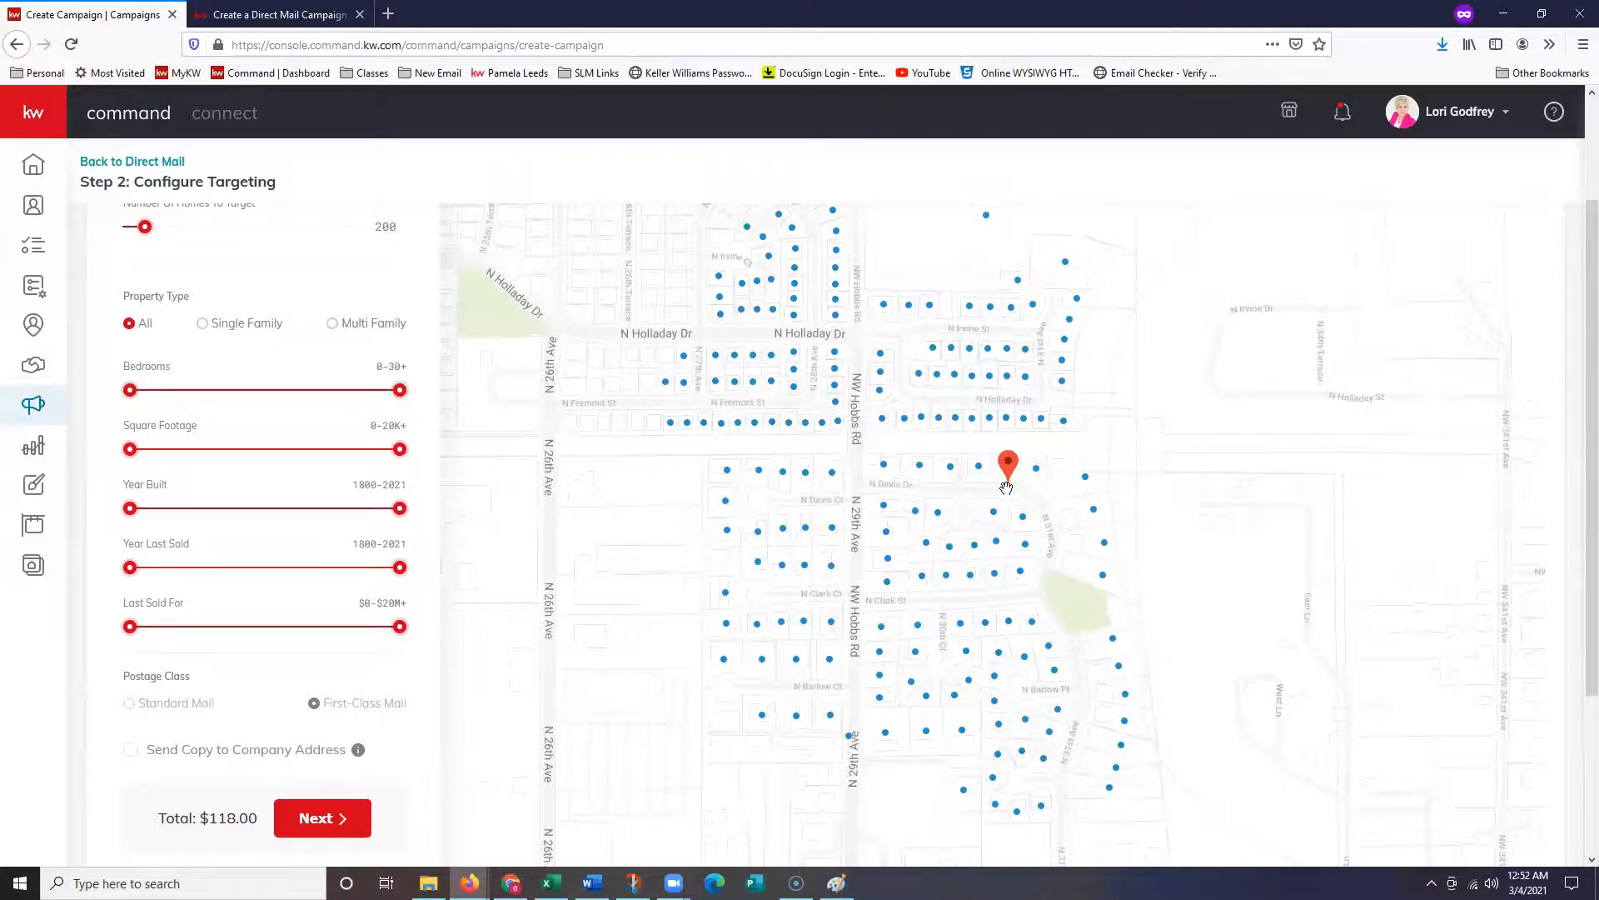
drag(1006, 489, 991, 560)
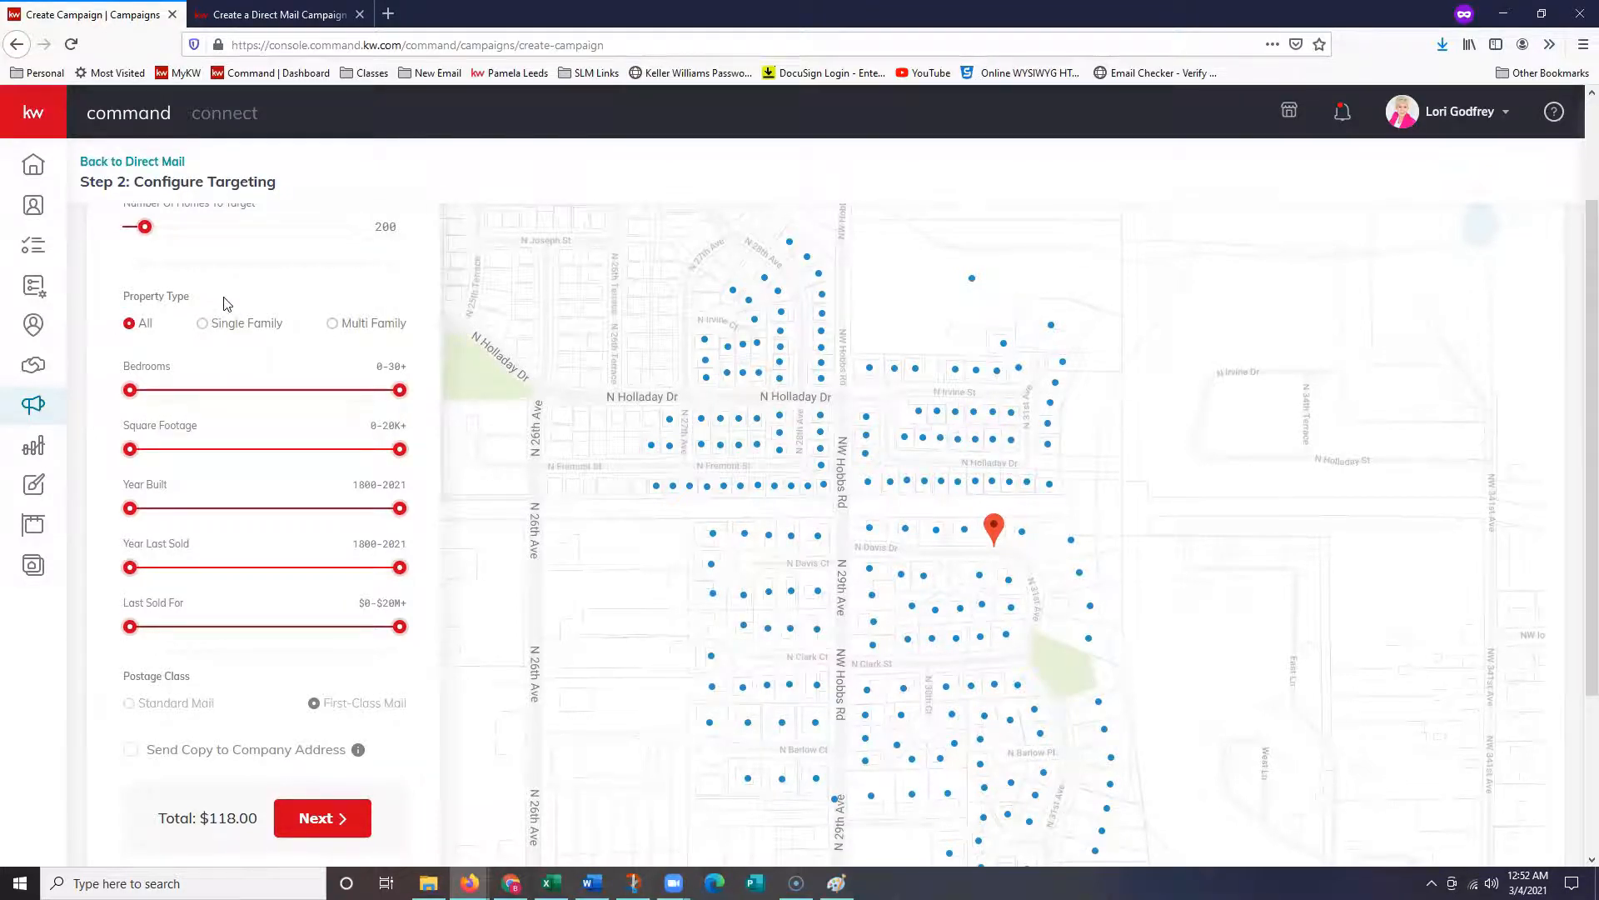
- Zoom the page to 90% and set Number Of Homes to 175 (after trying 500), totalling $103.25
key(ctrl+minus)
scroll(234, 333, up, 2)
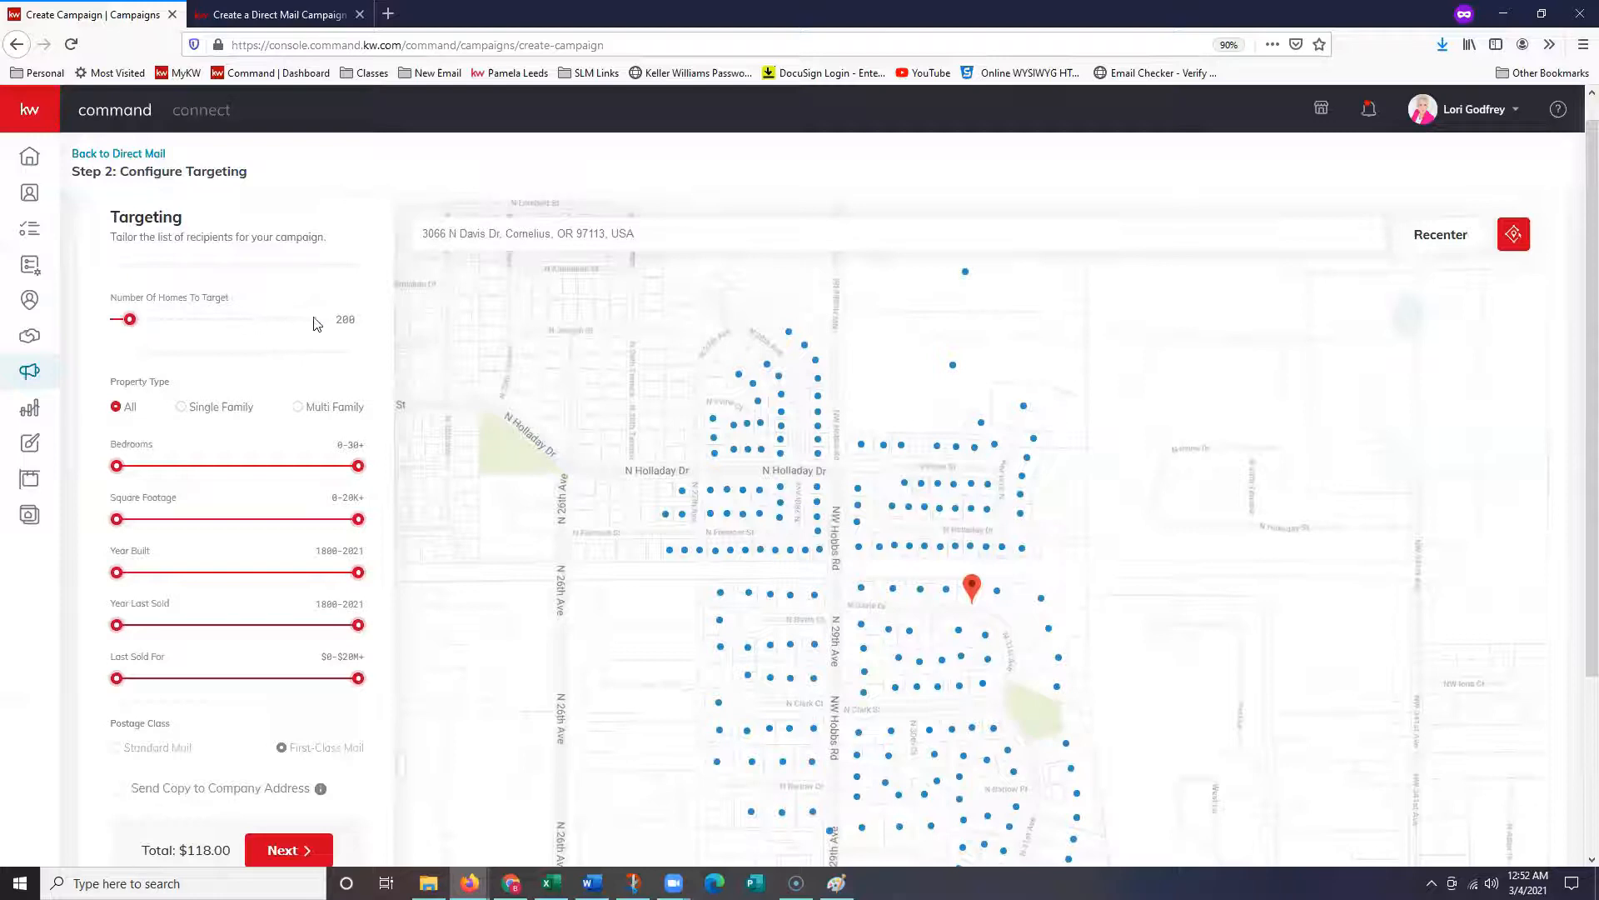
double_click(361, 319)
text(500)
click(151, 229)
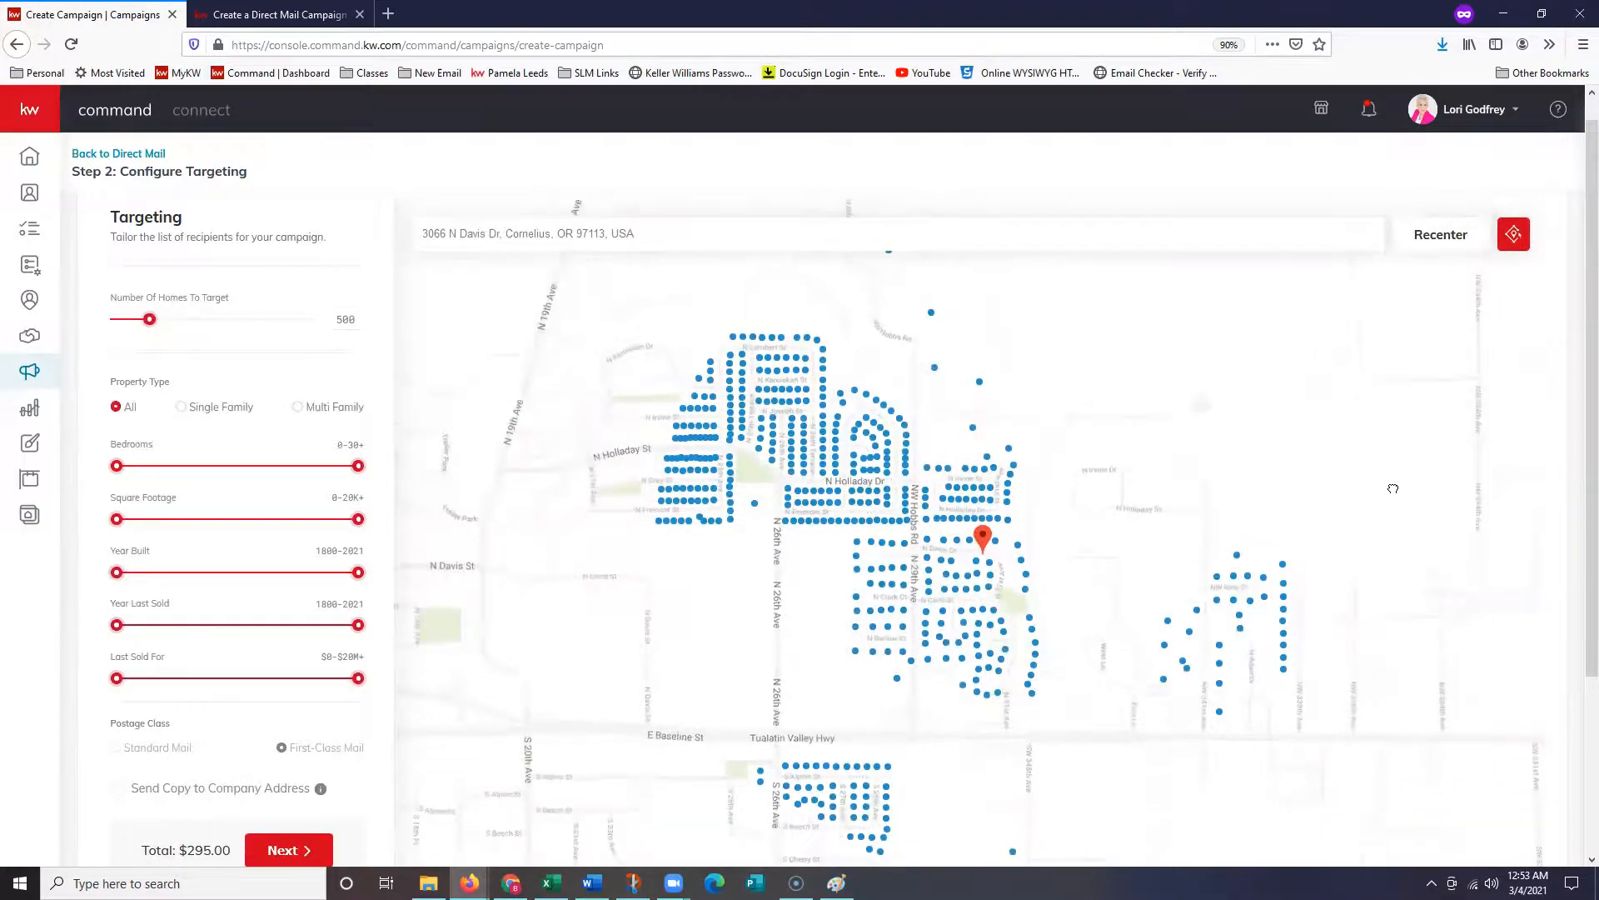
double_click(345, 321)
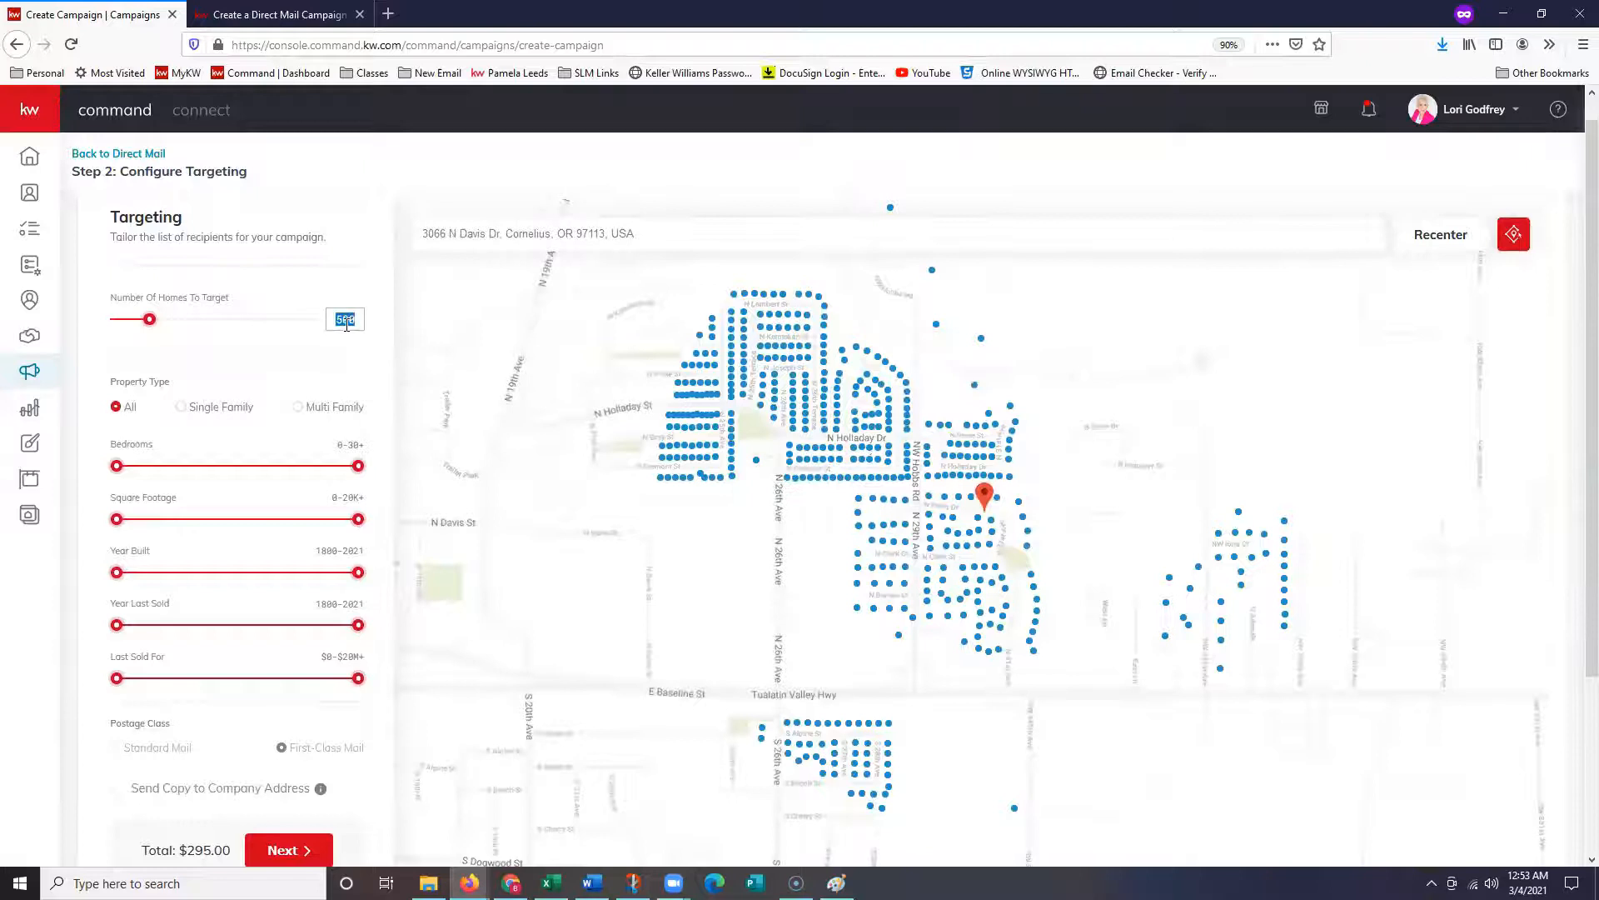
text(175)
click(357, 252)
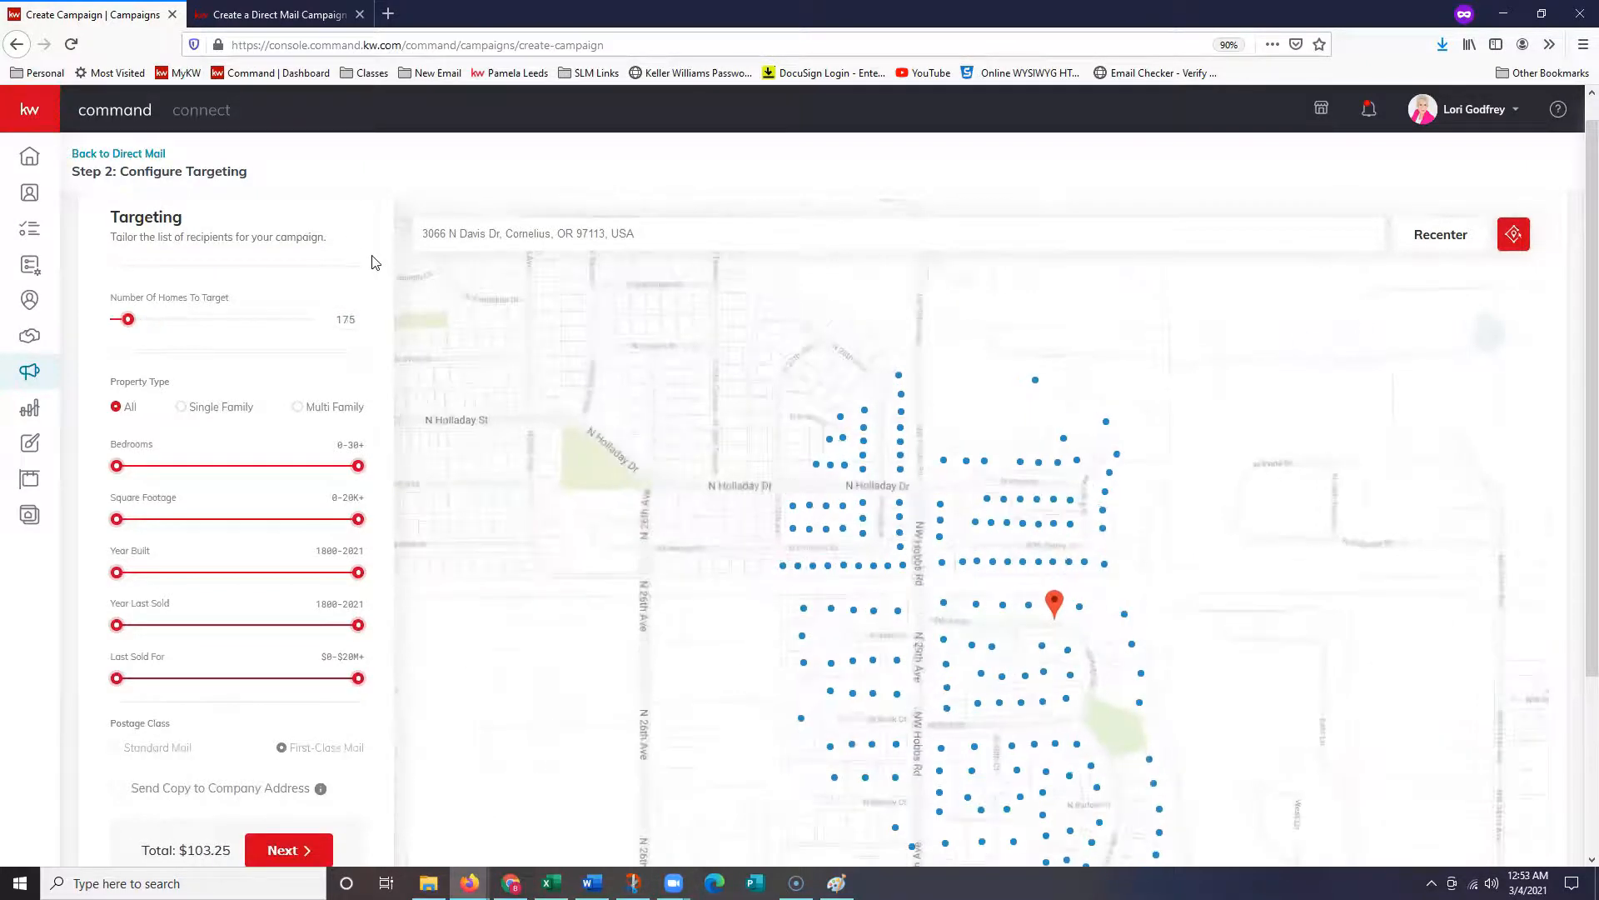
mouse_move(887, 585)
mouse_down()
mouse_move(879, 463)
mouse_move(871, 480)
mouse_up()
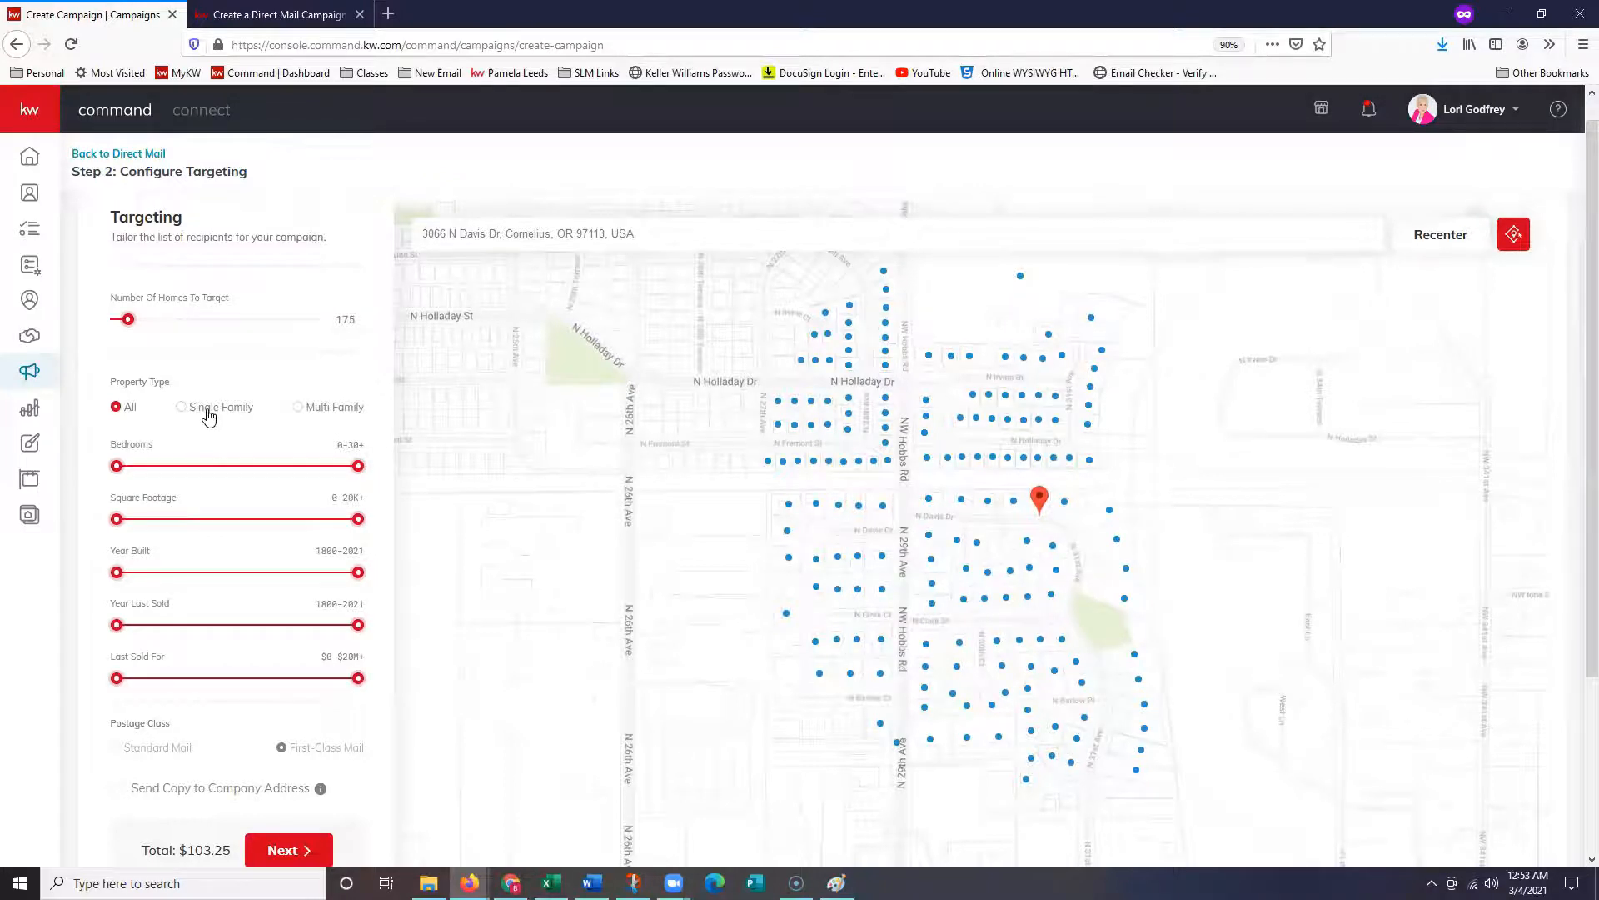
click(334, 416)
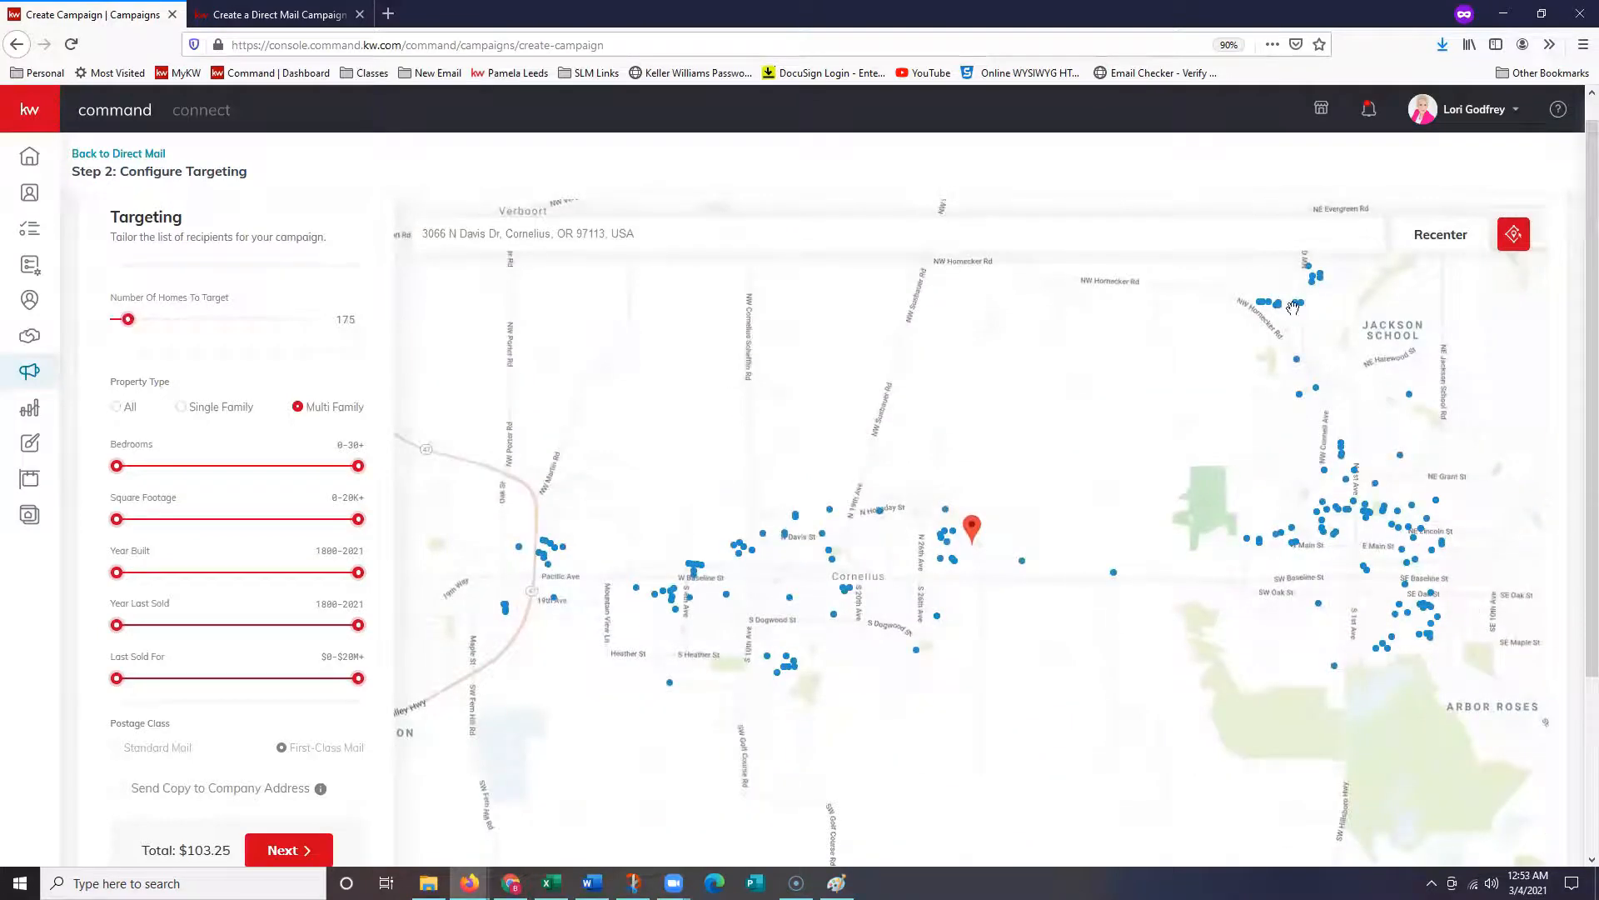
click(201, 407)
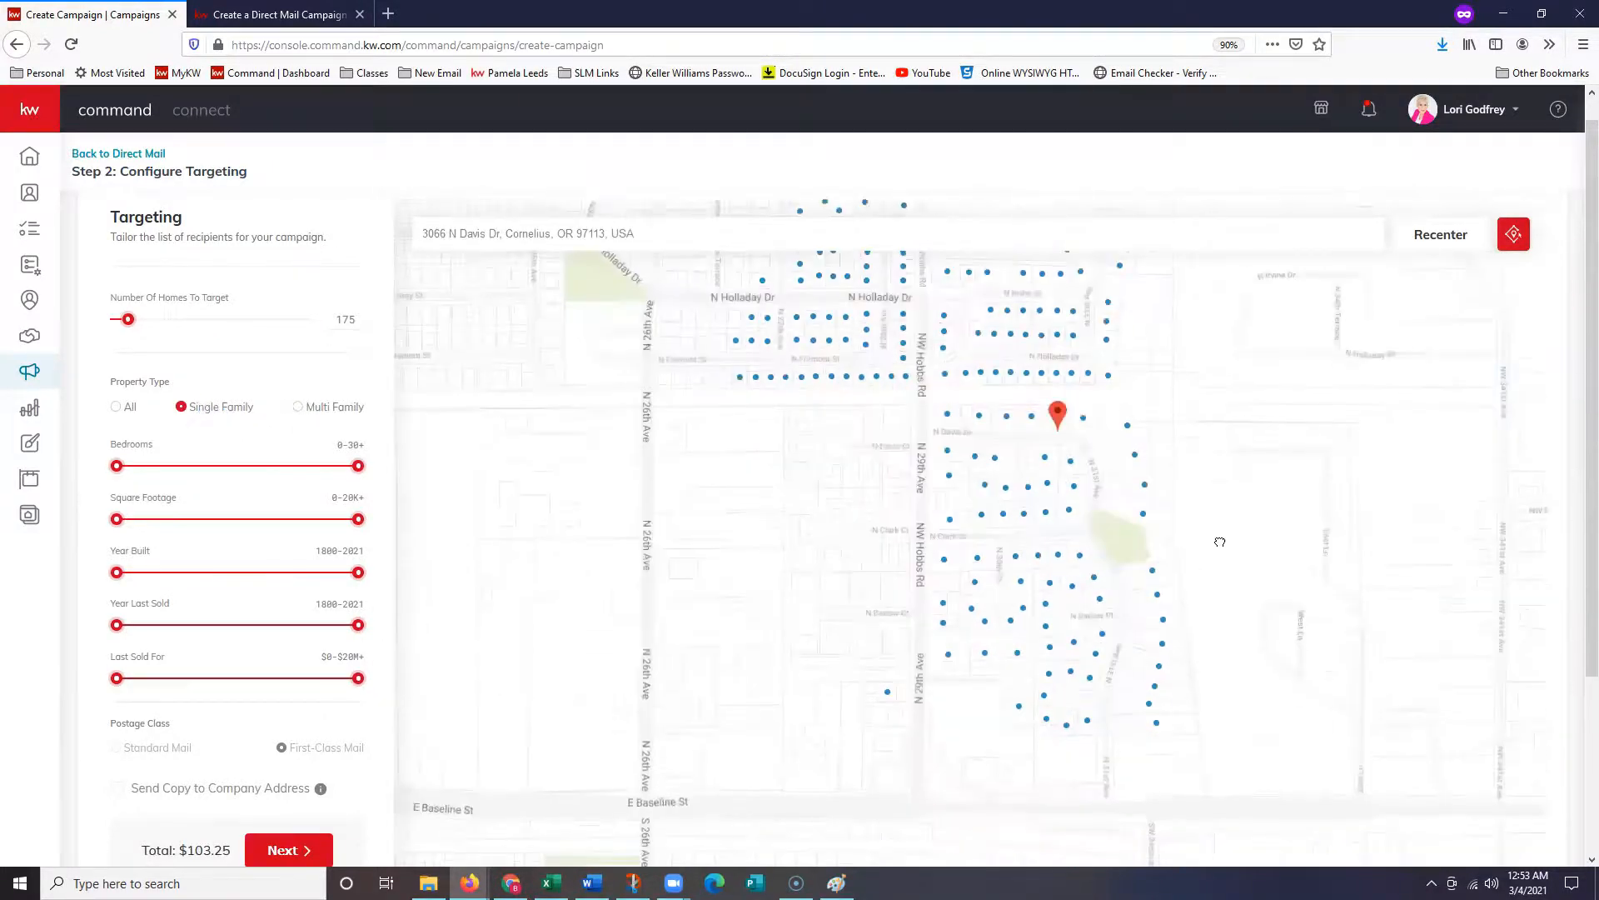
click(123, 409)
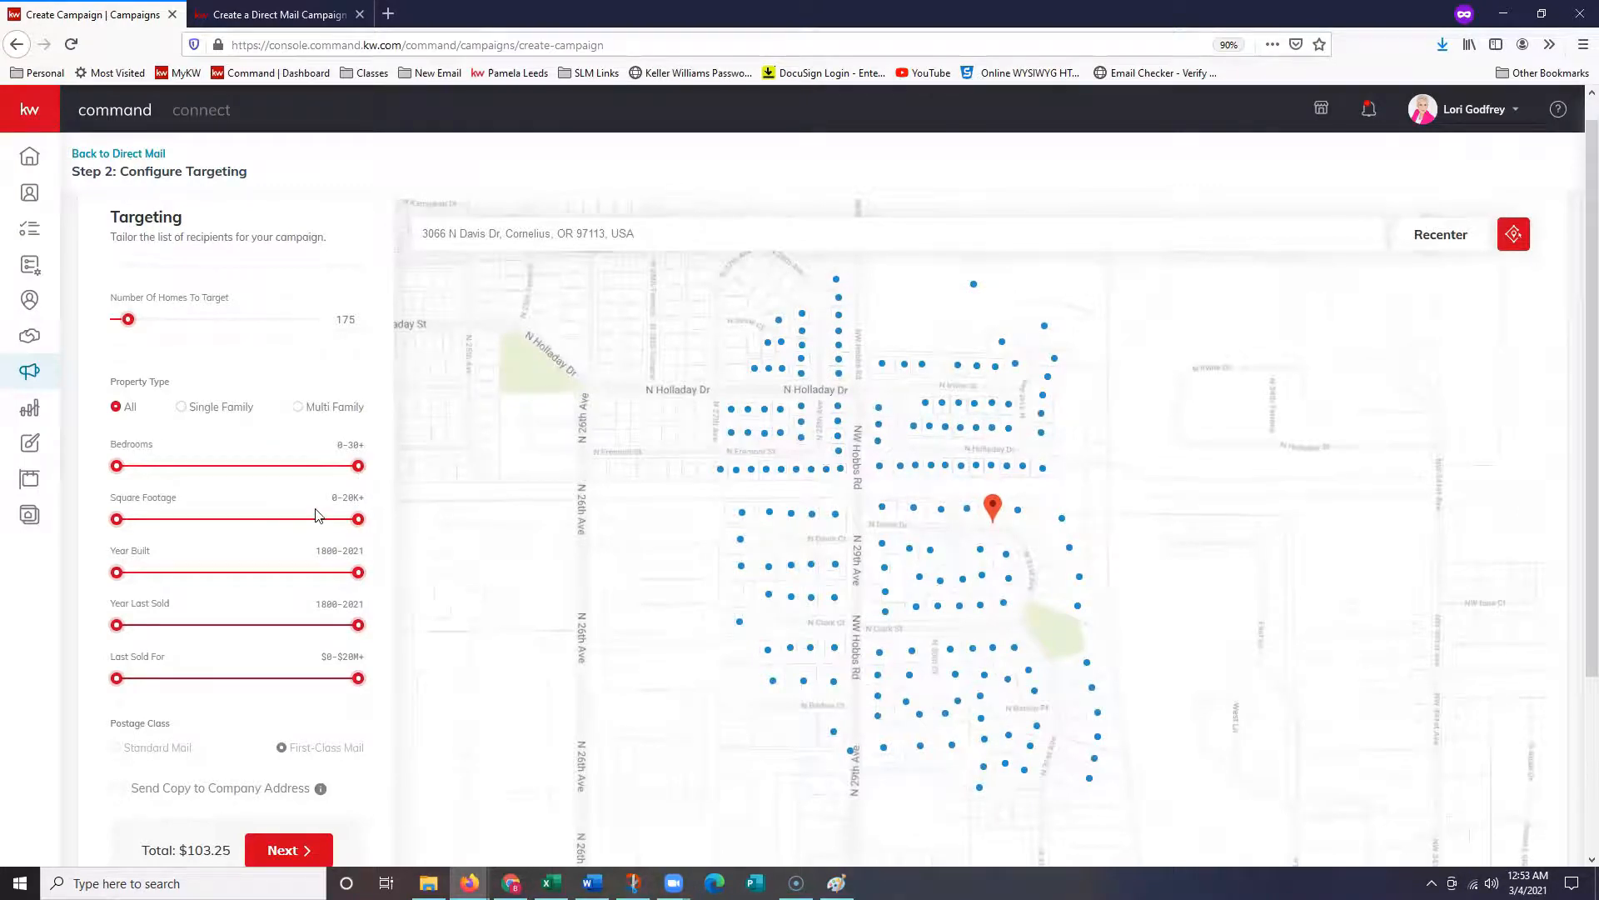
- Filter targeted homes to 0–2 bedrooms, 0–2,108 sq ft, and built 1872–2016
drag(360, 477, 158, 477)
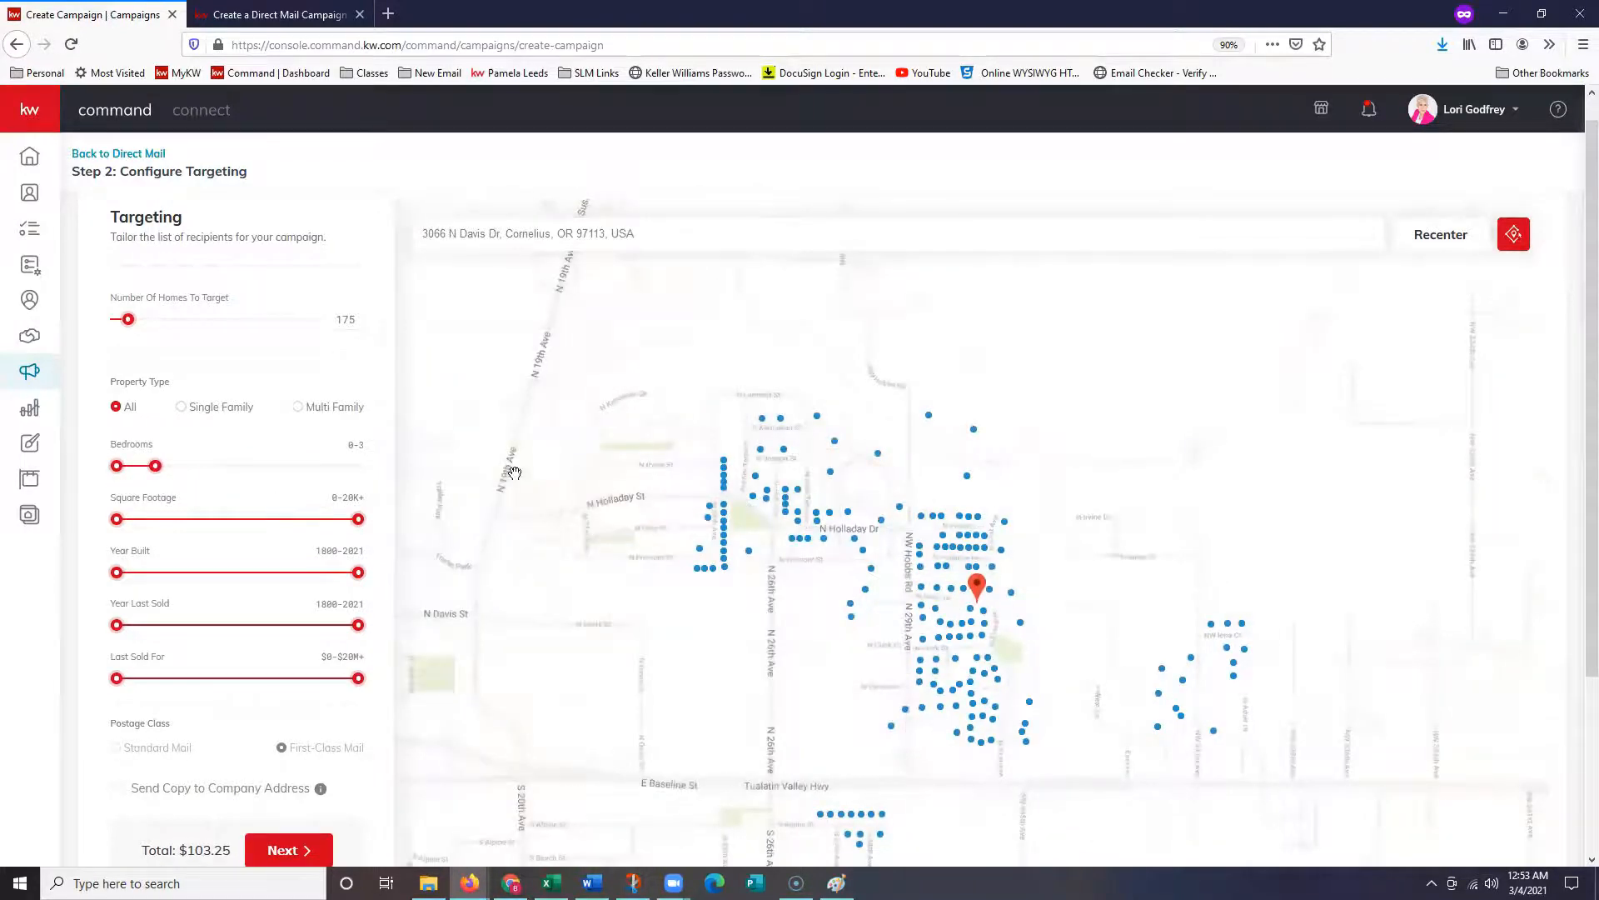
drag(156, 469, 142, 473)
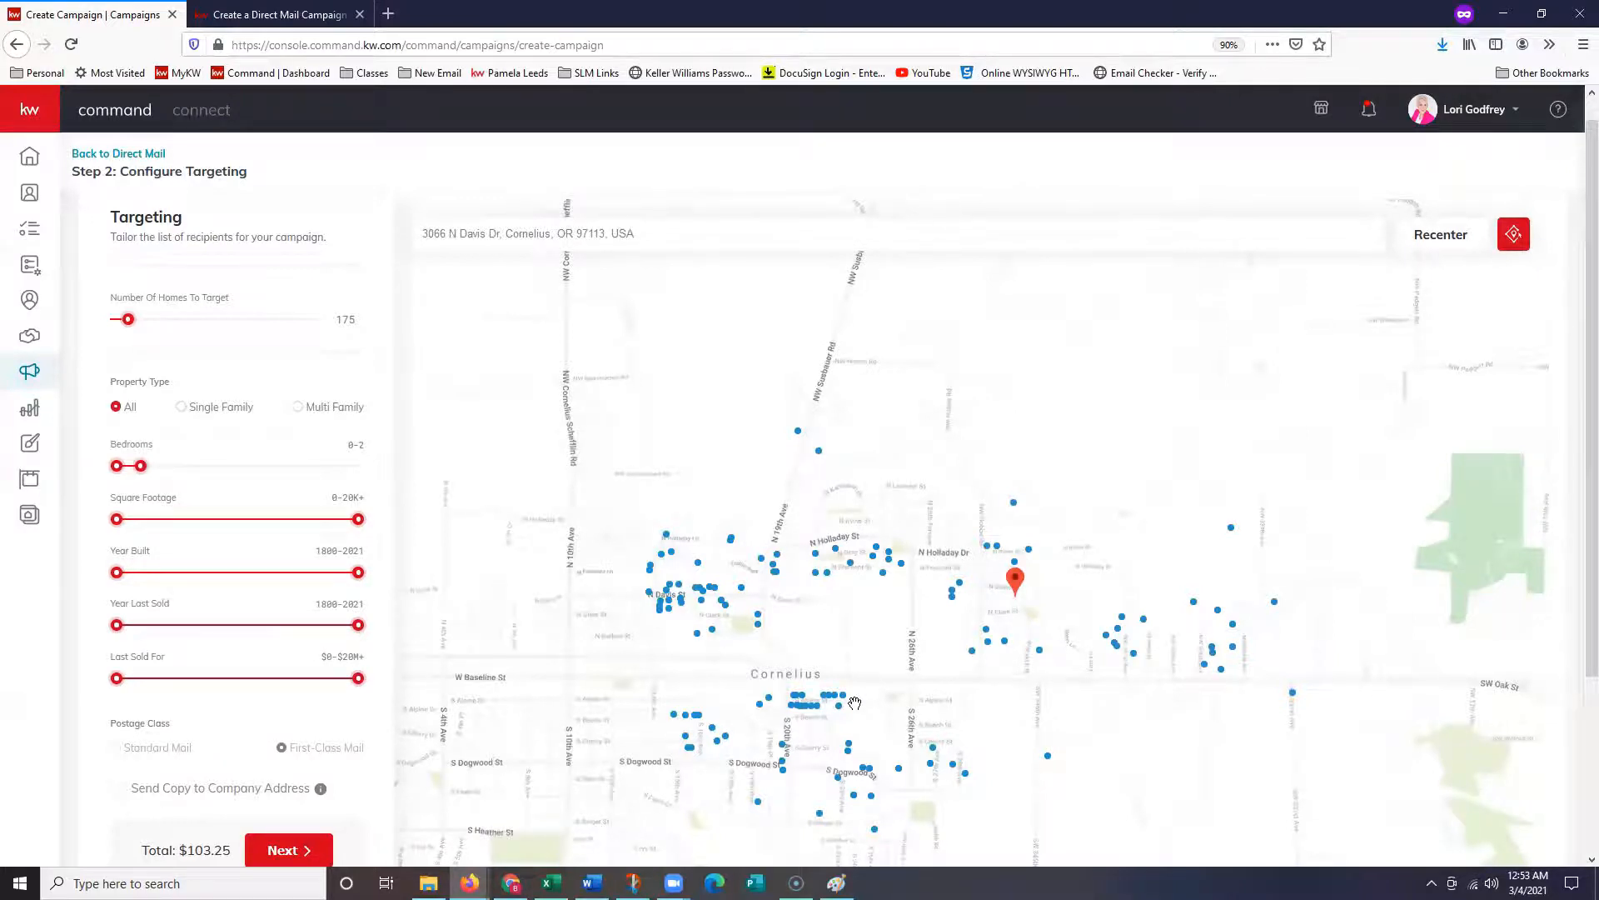
click(726, 736)
drag(359, 523, 138, 532)
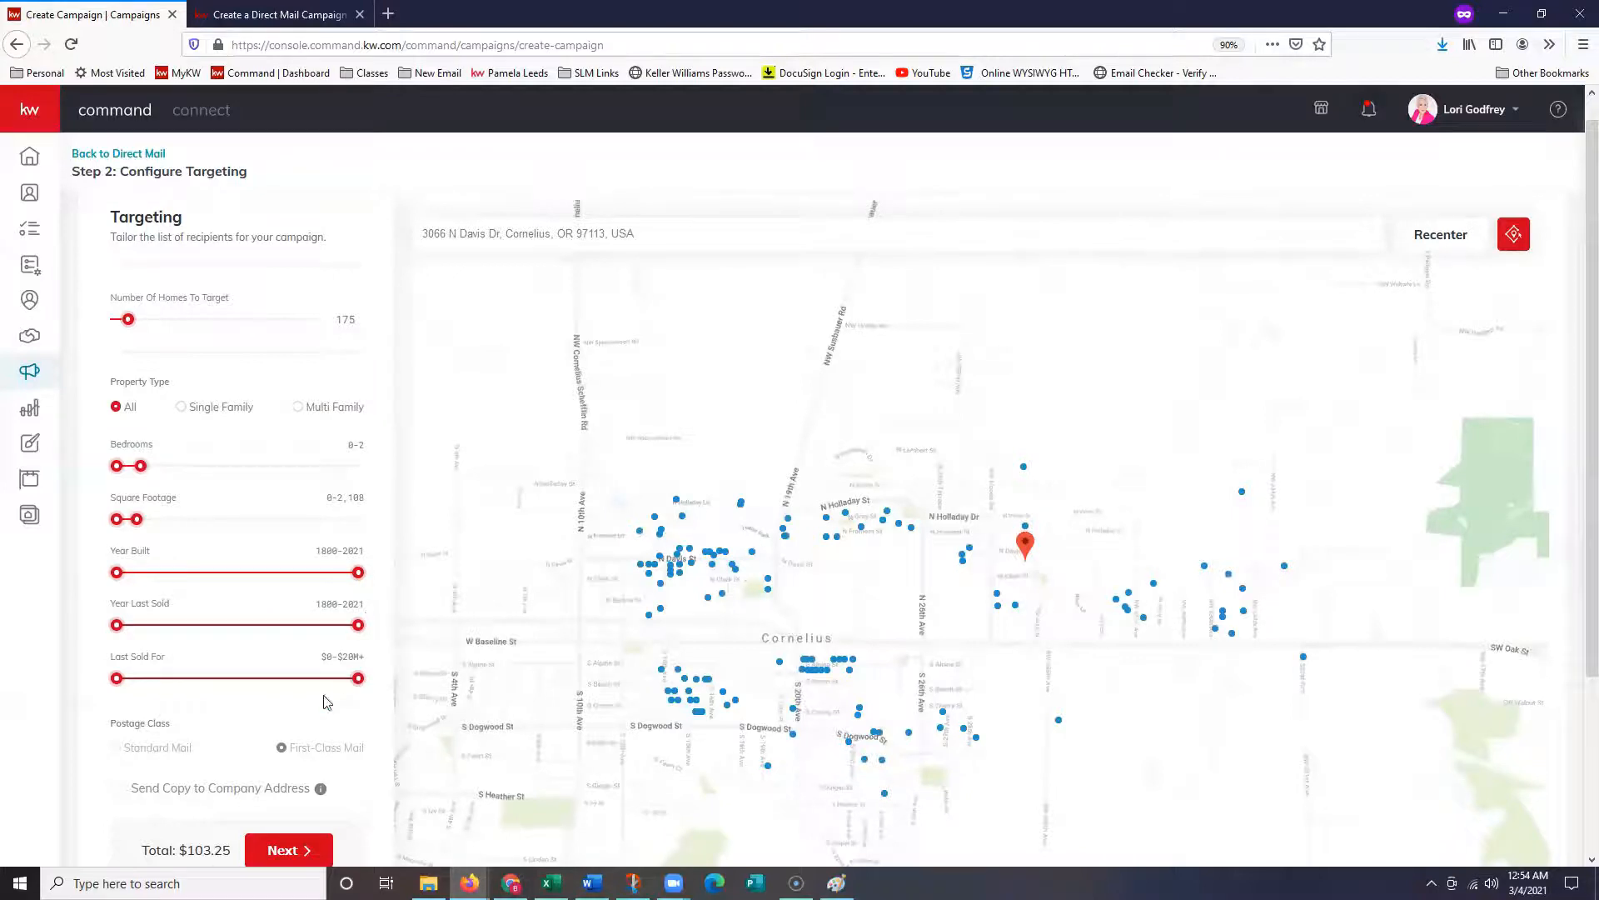
mouse_move(118, 581)
mouse_down()
mouse_move(342, 573)
mouse_move(144, 573)
mouse_up()
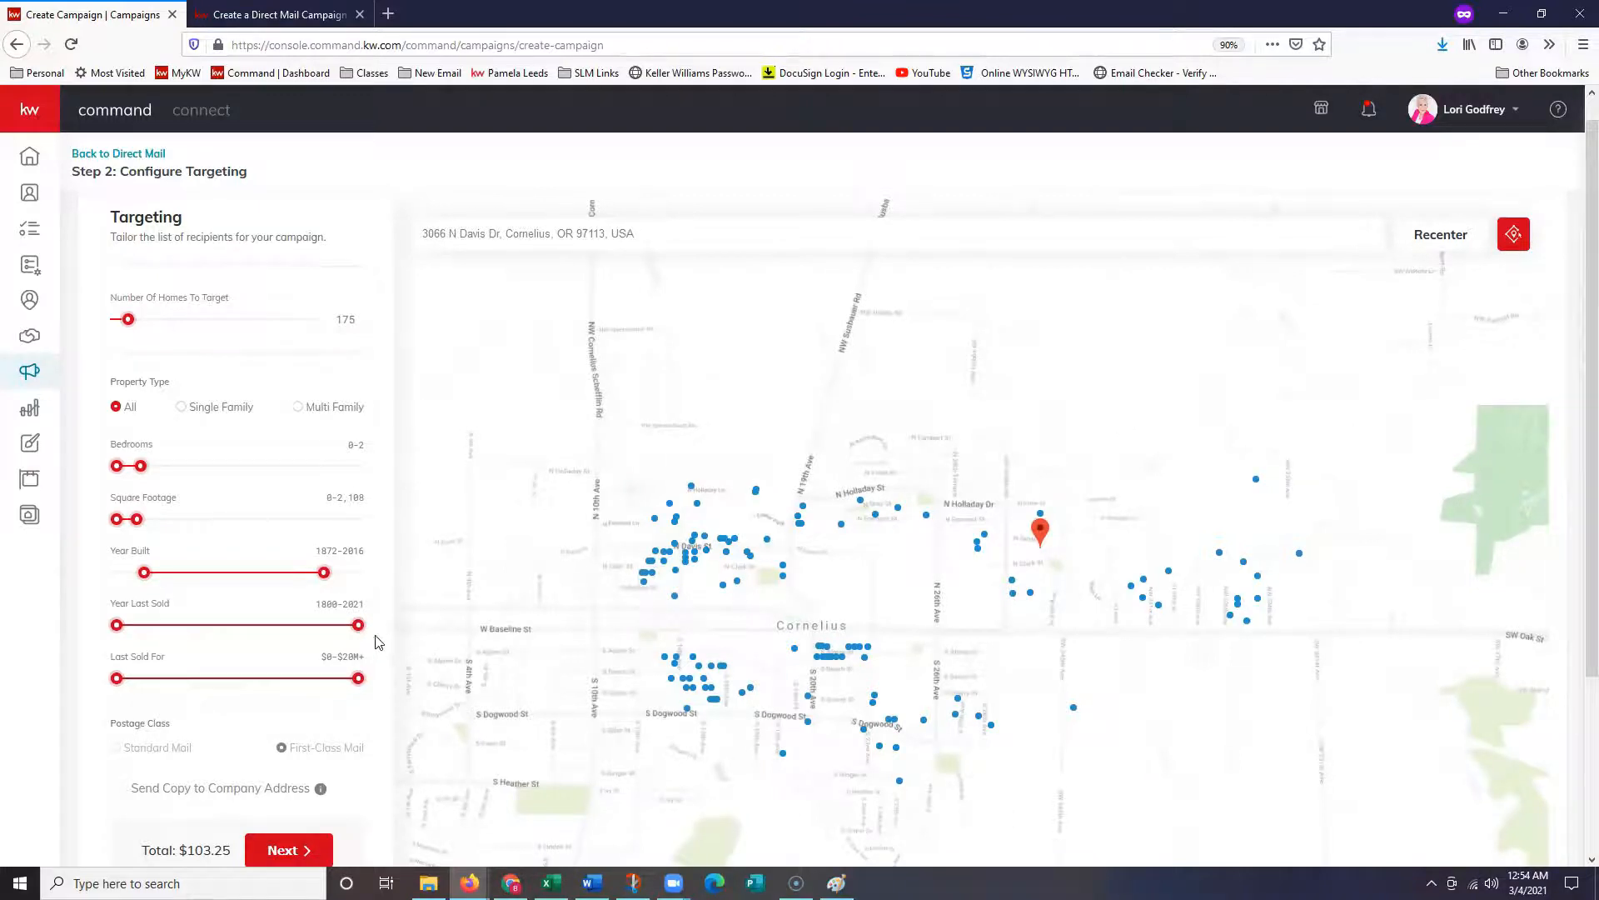
- Limit Year Last Sold to 2002–2021 and Last Sold For to $0–$759K
drag(117, 627, 233, 626)
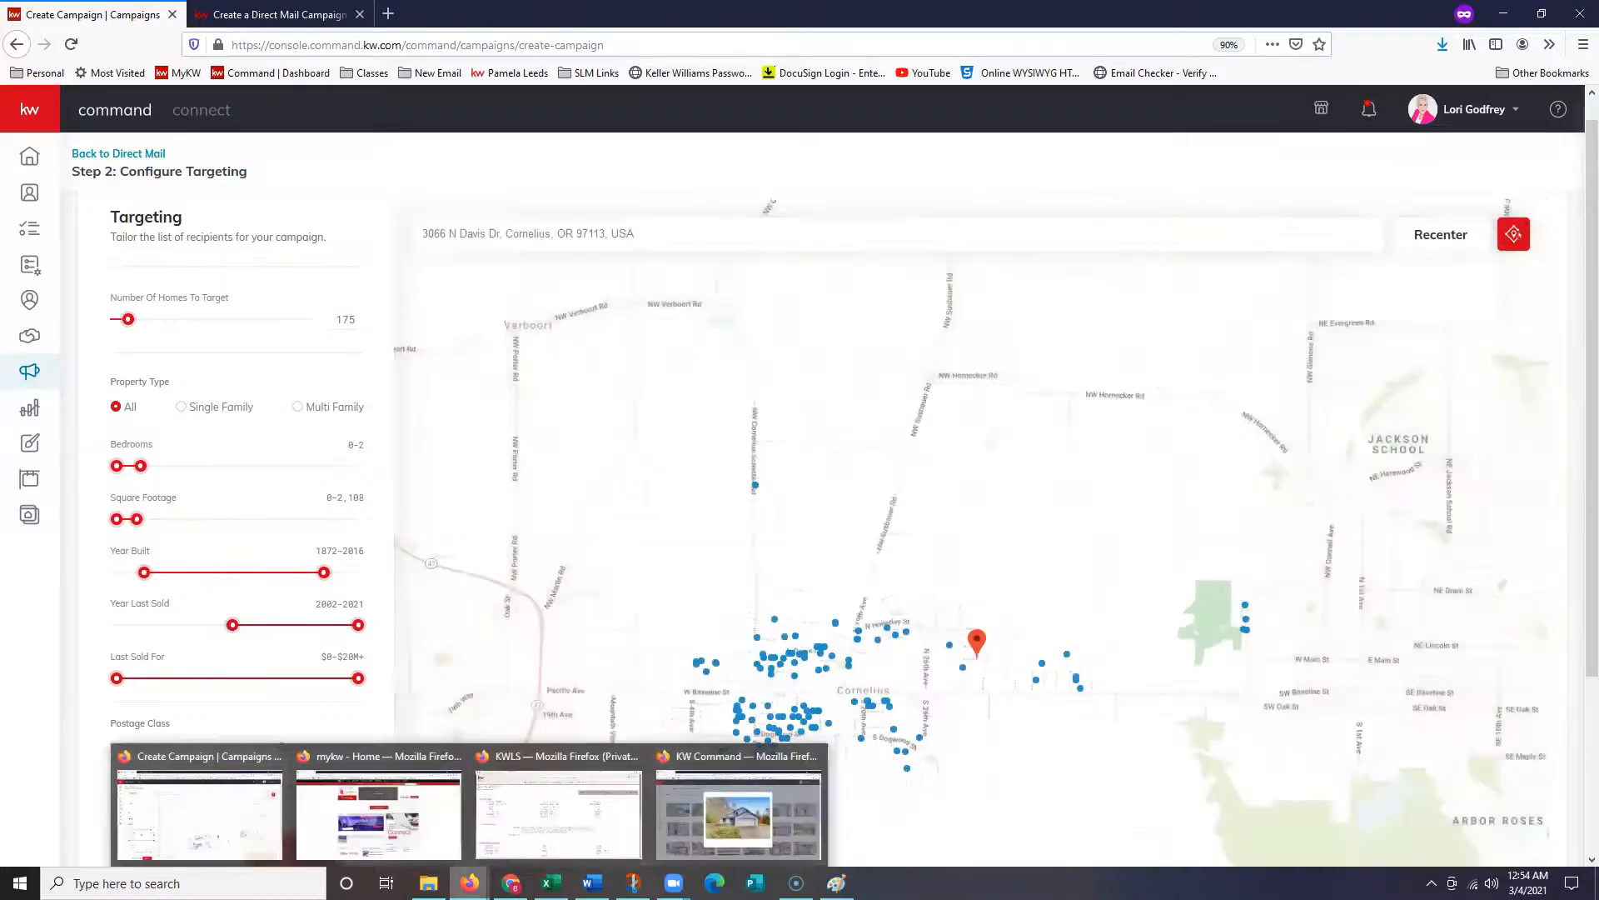
drag(1172, 677, 1125, 527)
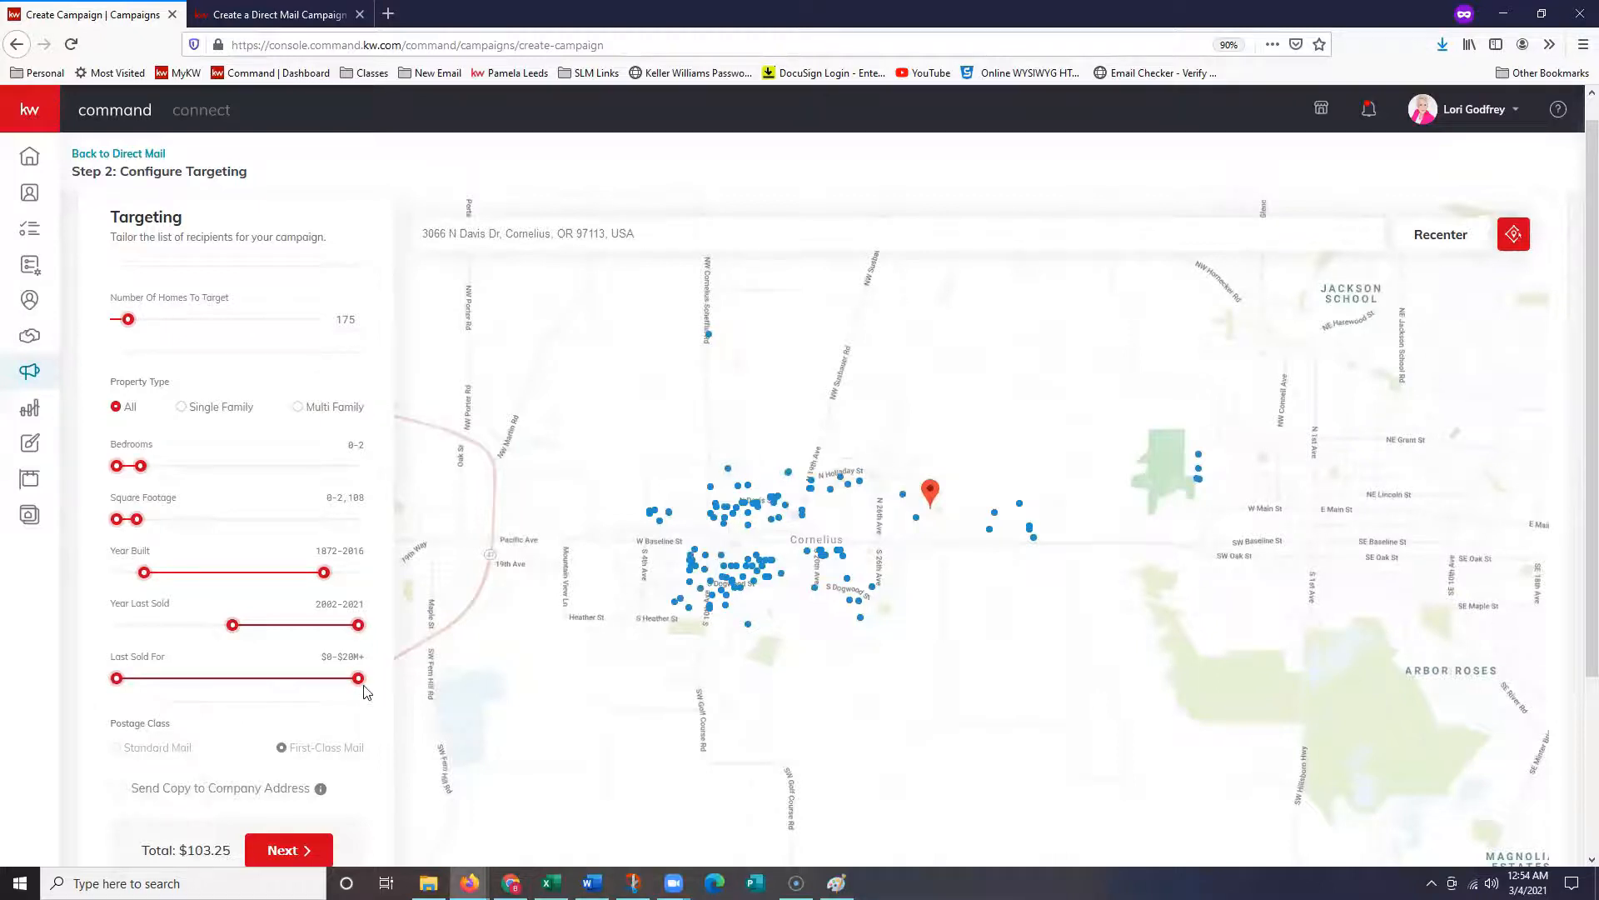
drag(360, 688, 208, 704)
drag(933, 806, 962, 675)
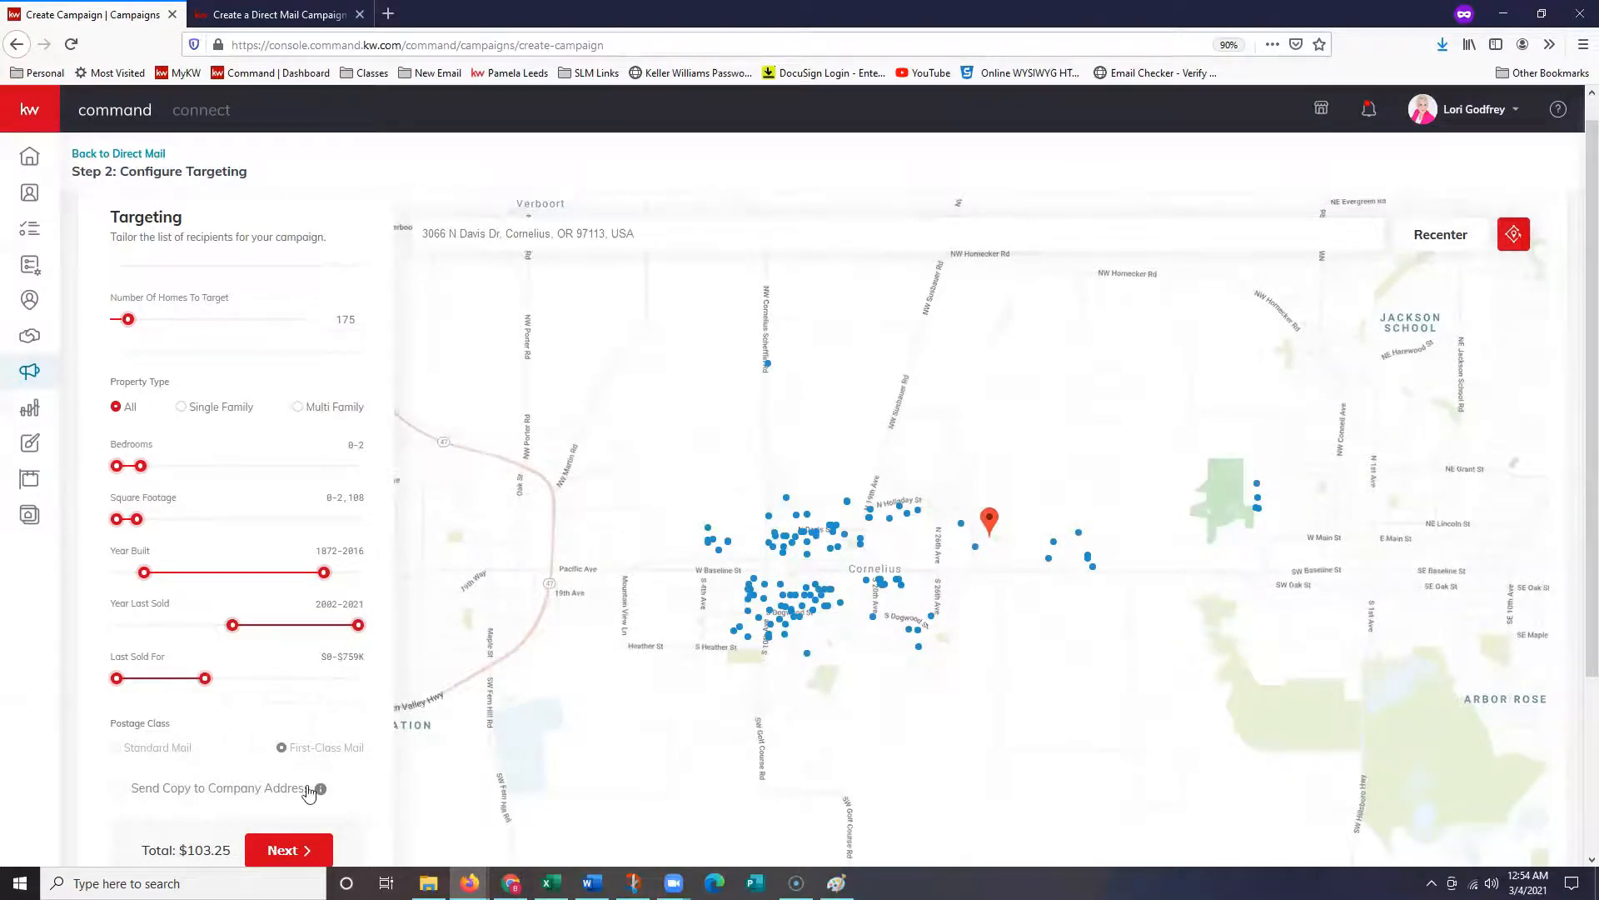
- Zoom and pan the map around Cornelius and the listing pin to review the homes' spread
scroll(777, 624, up, 2)
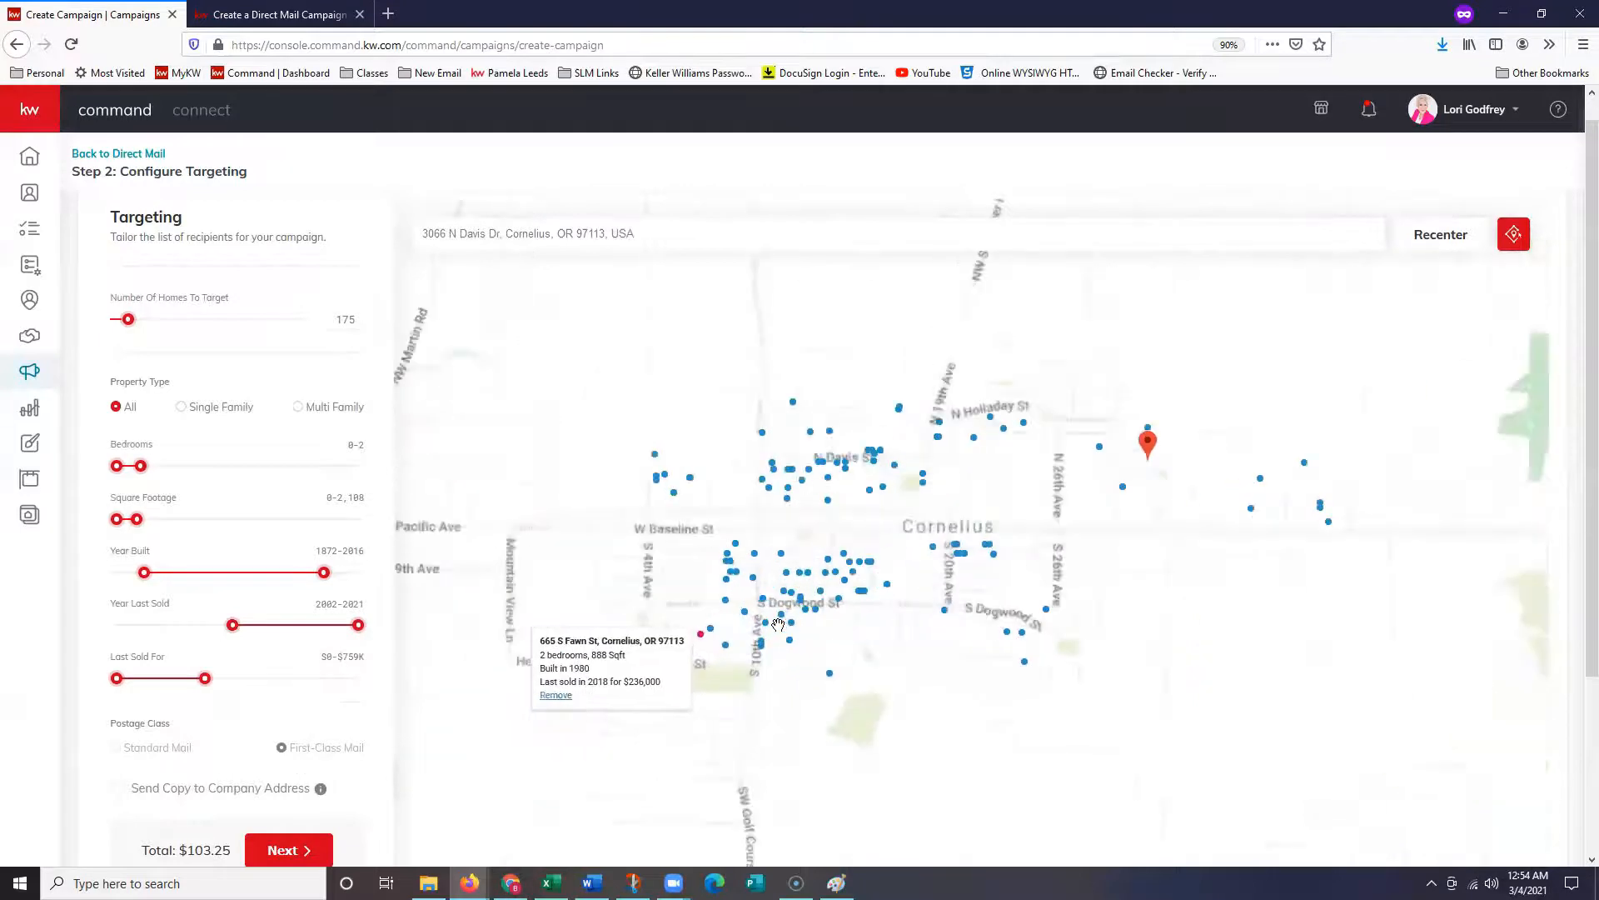
scroll(1253, 499, down, 1)
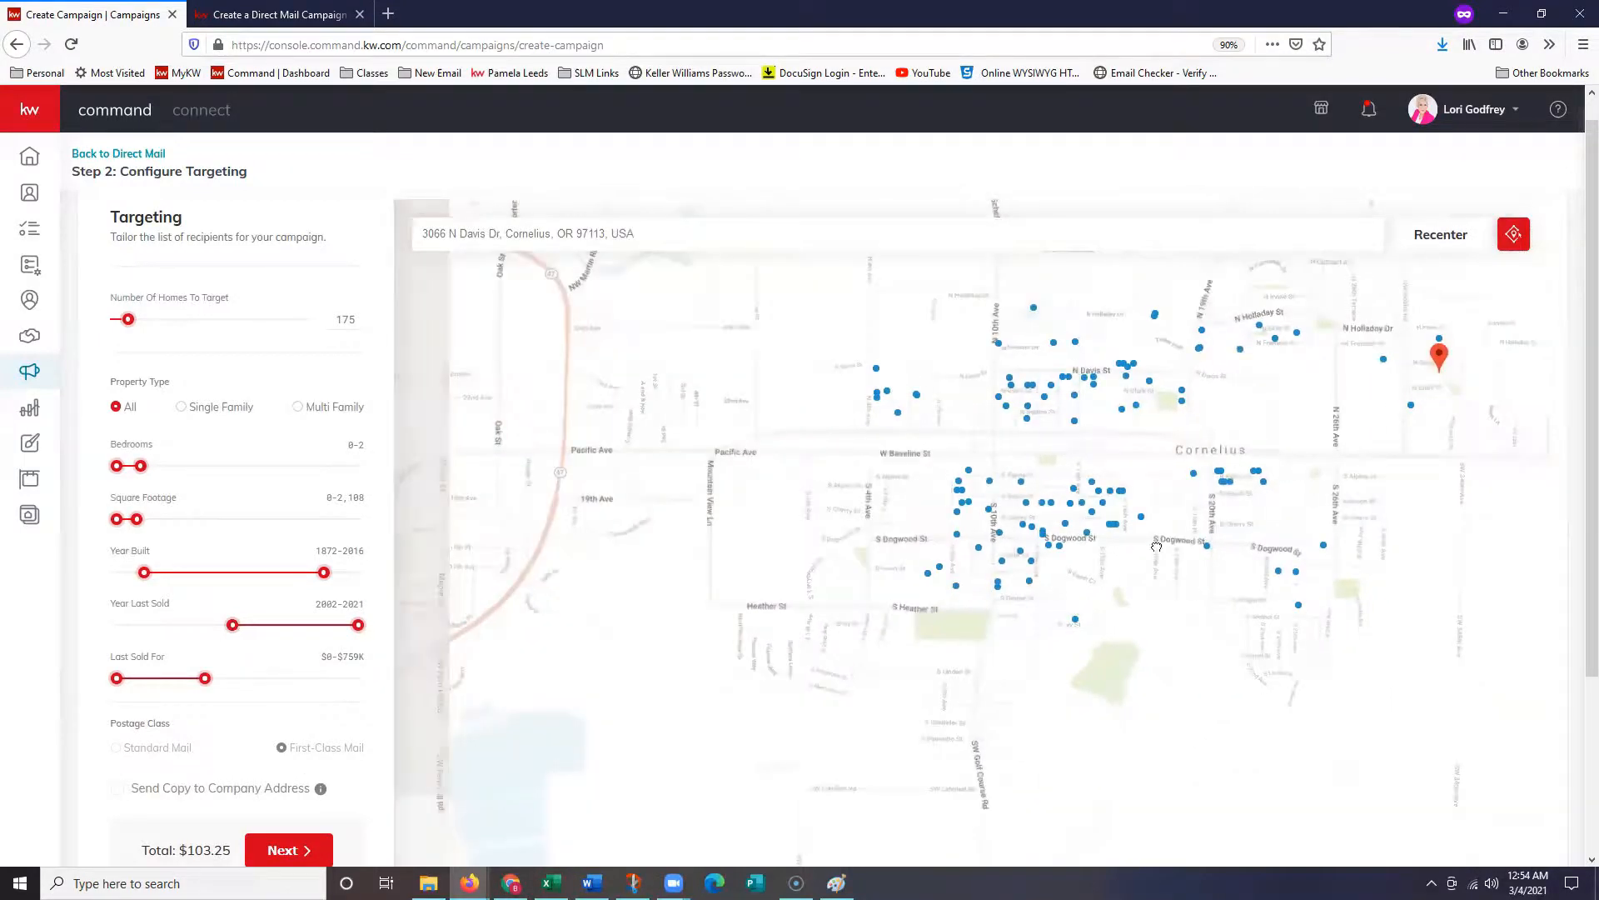
drag(1330, 471, 1062, 628)
scroll(1062, 627, down, 1)
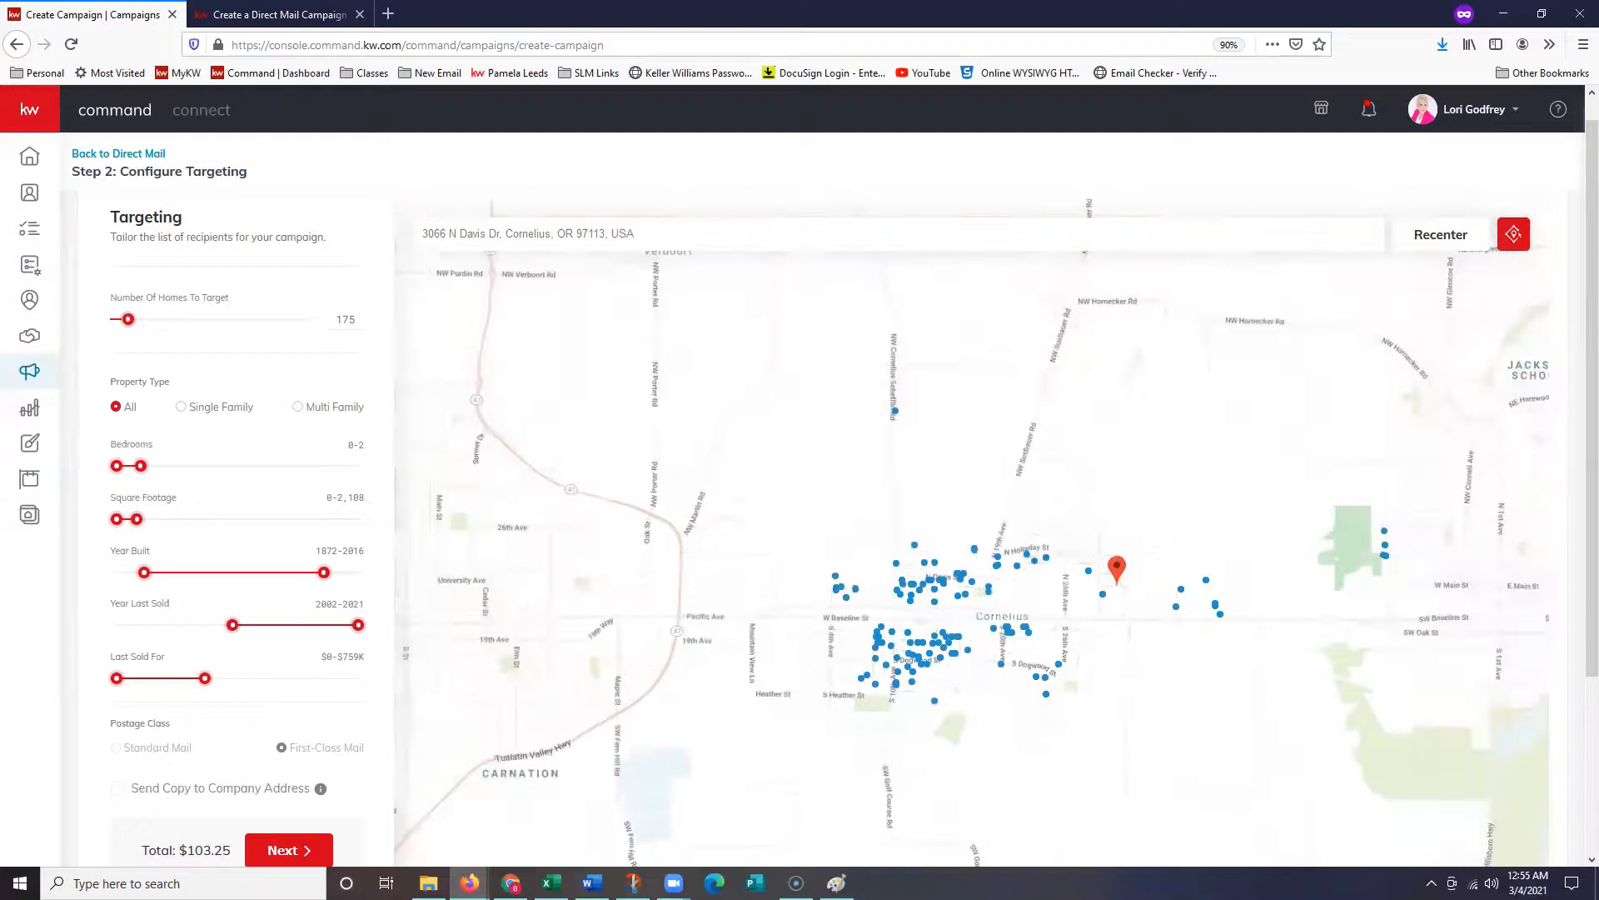
scroll(1428, 542, down, 1)
drag(1378, 593, 1023, 615)
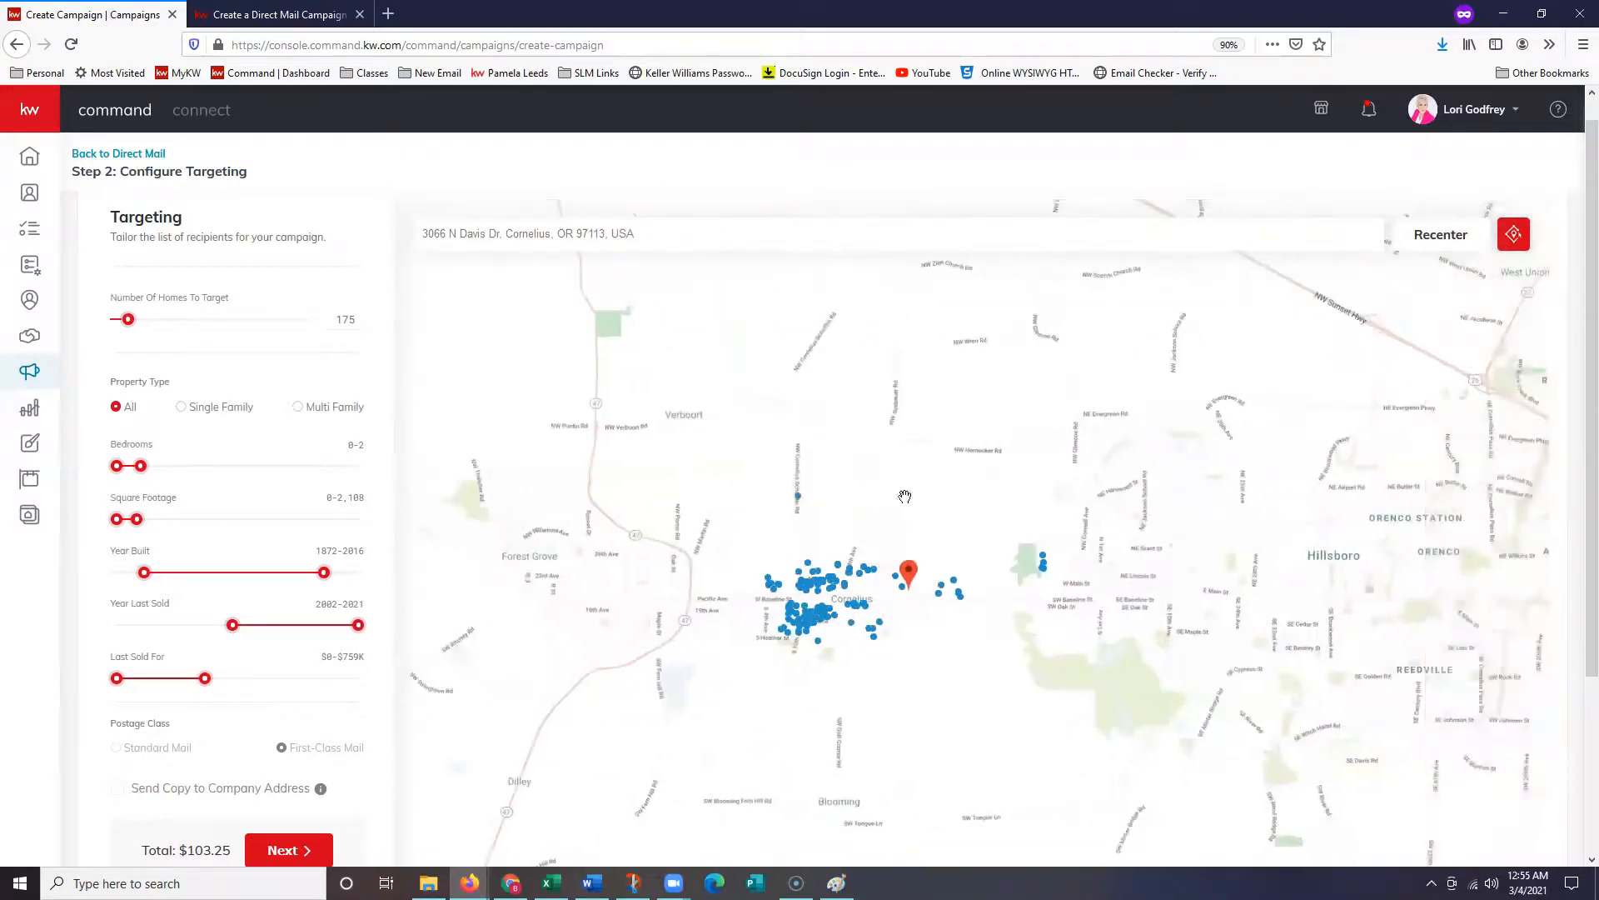
scroll(918, 527, down, 2)
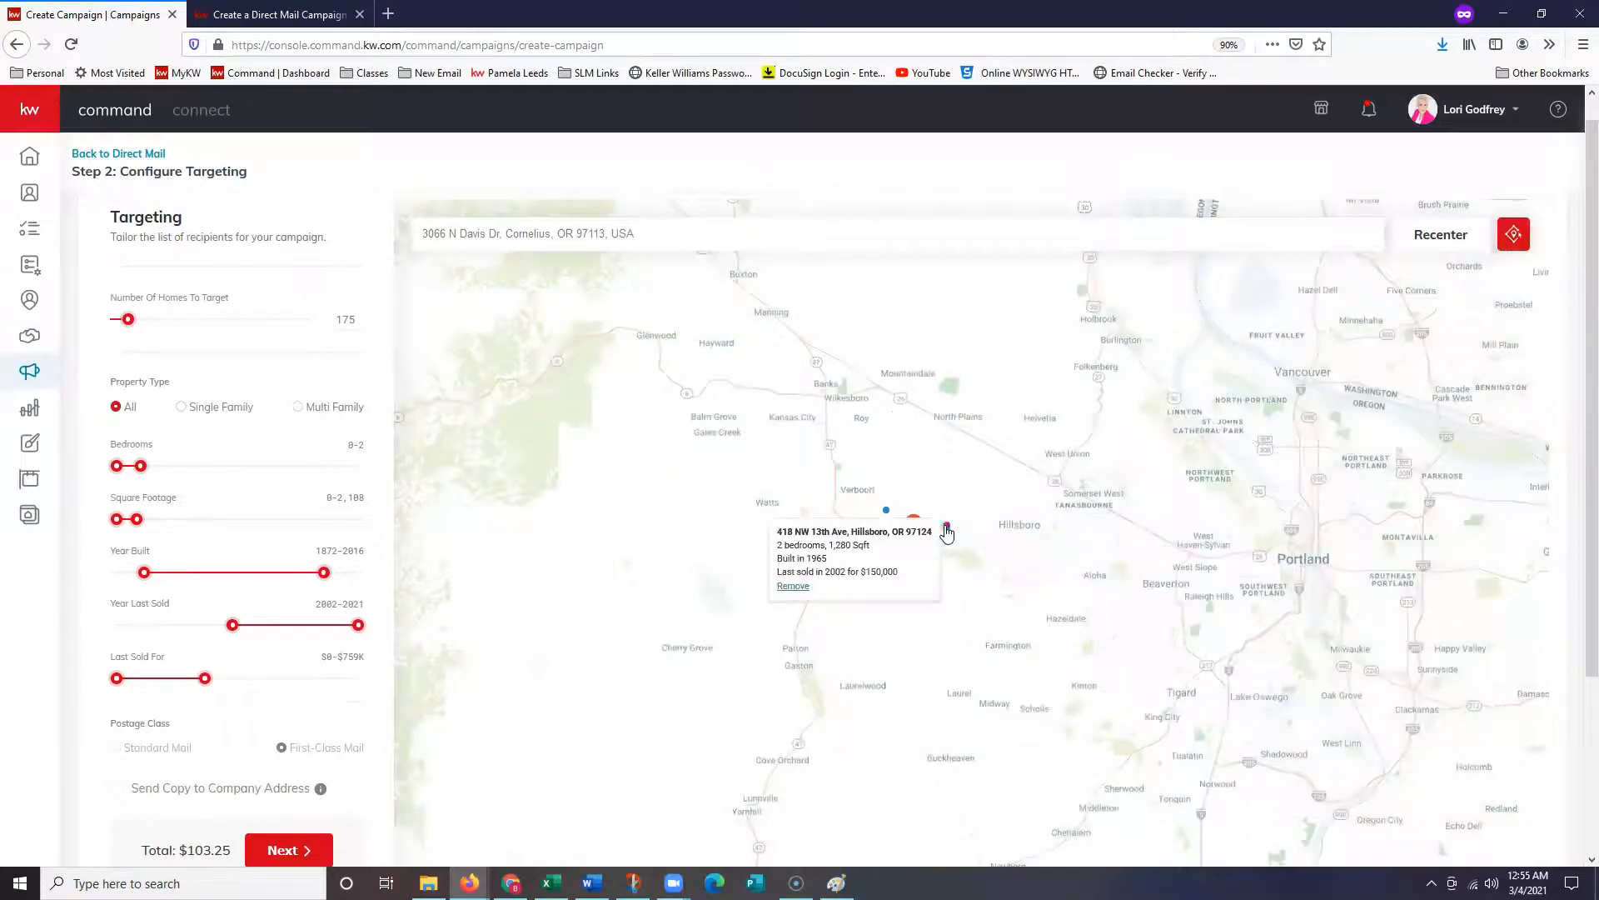
scroll(918, 559, up, 3)
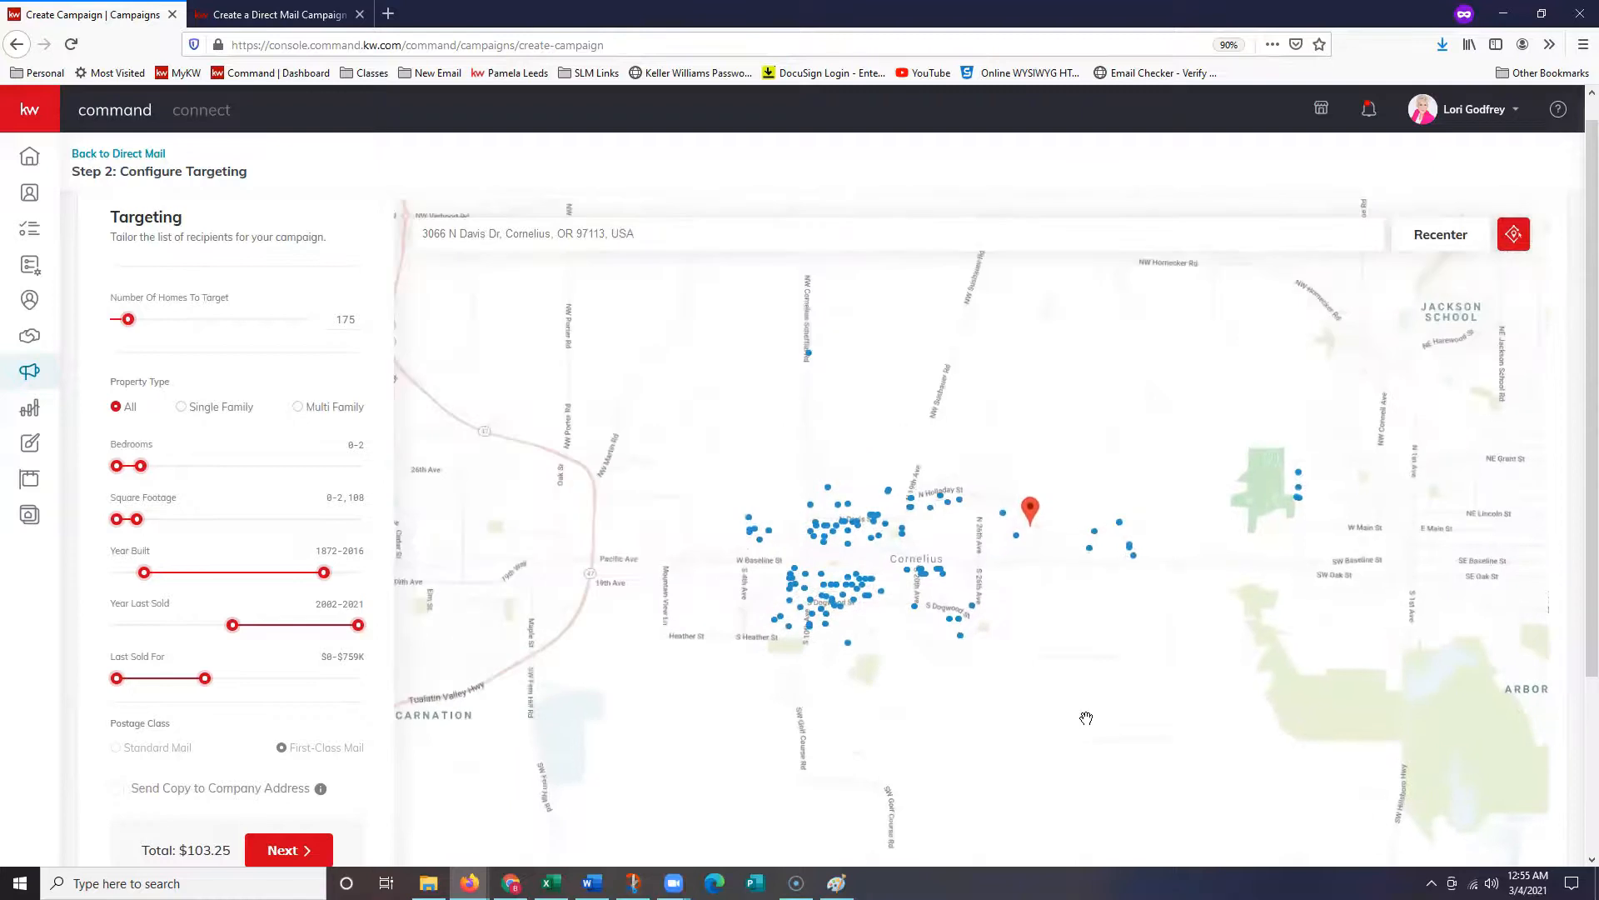
scroll(334, 763, down, 1)
scroll(333, 763, down, 2)
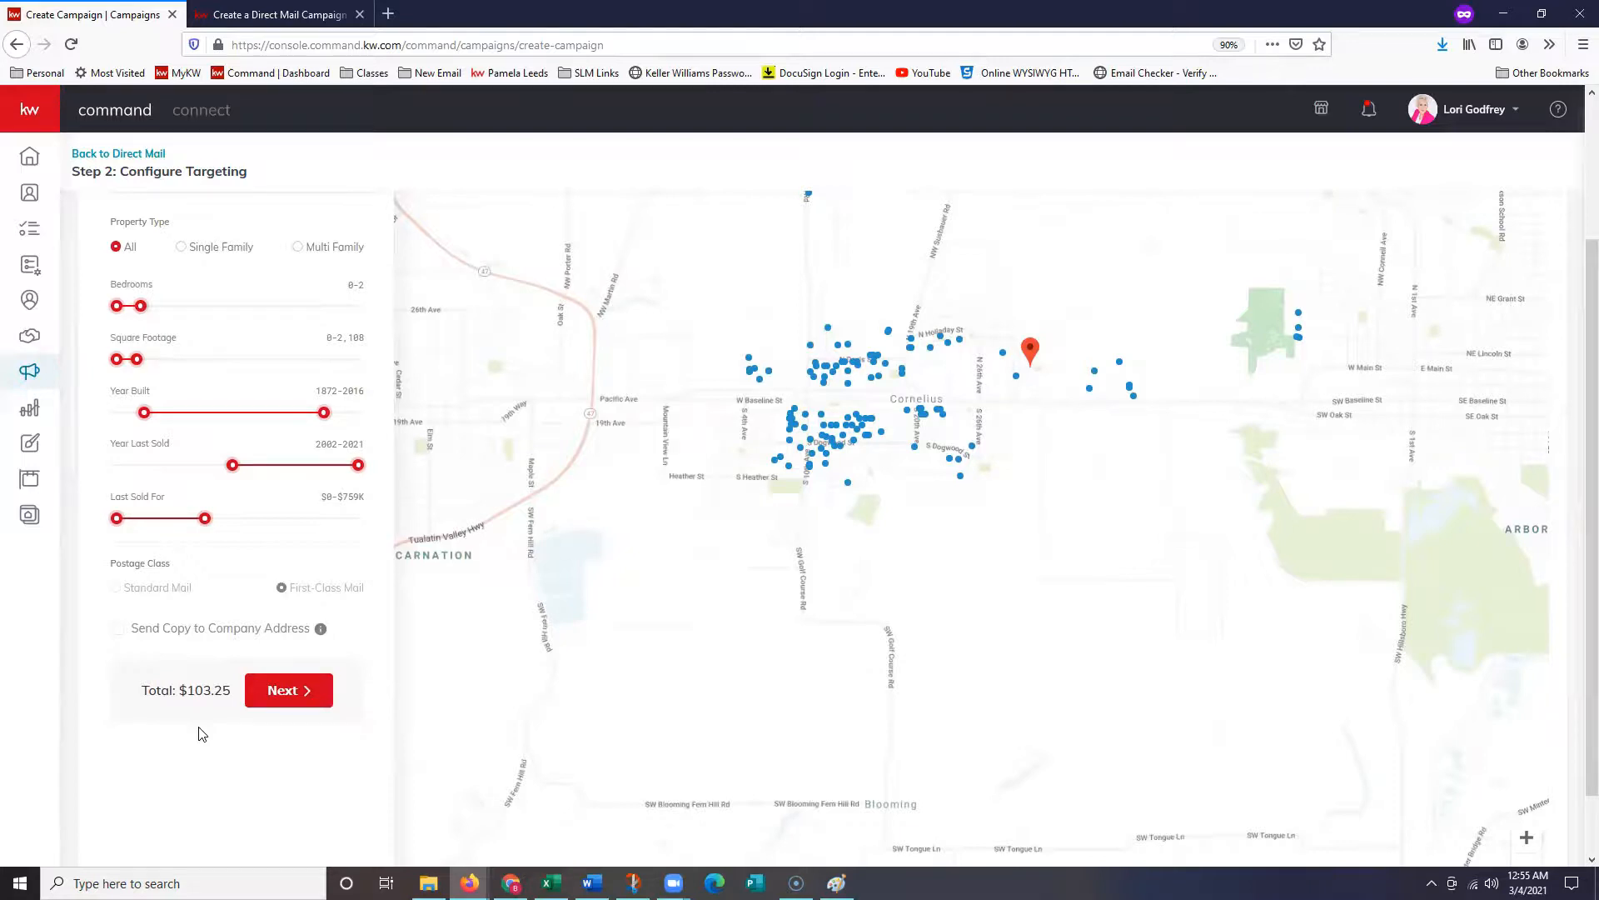
- Advance to Preview & Payment, review both previews and the $103.25 total, and open Consumer in a new tab
click(276, 706)
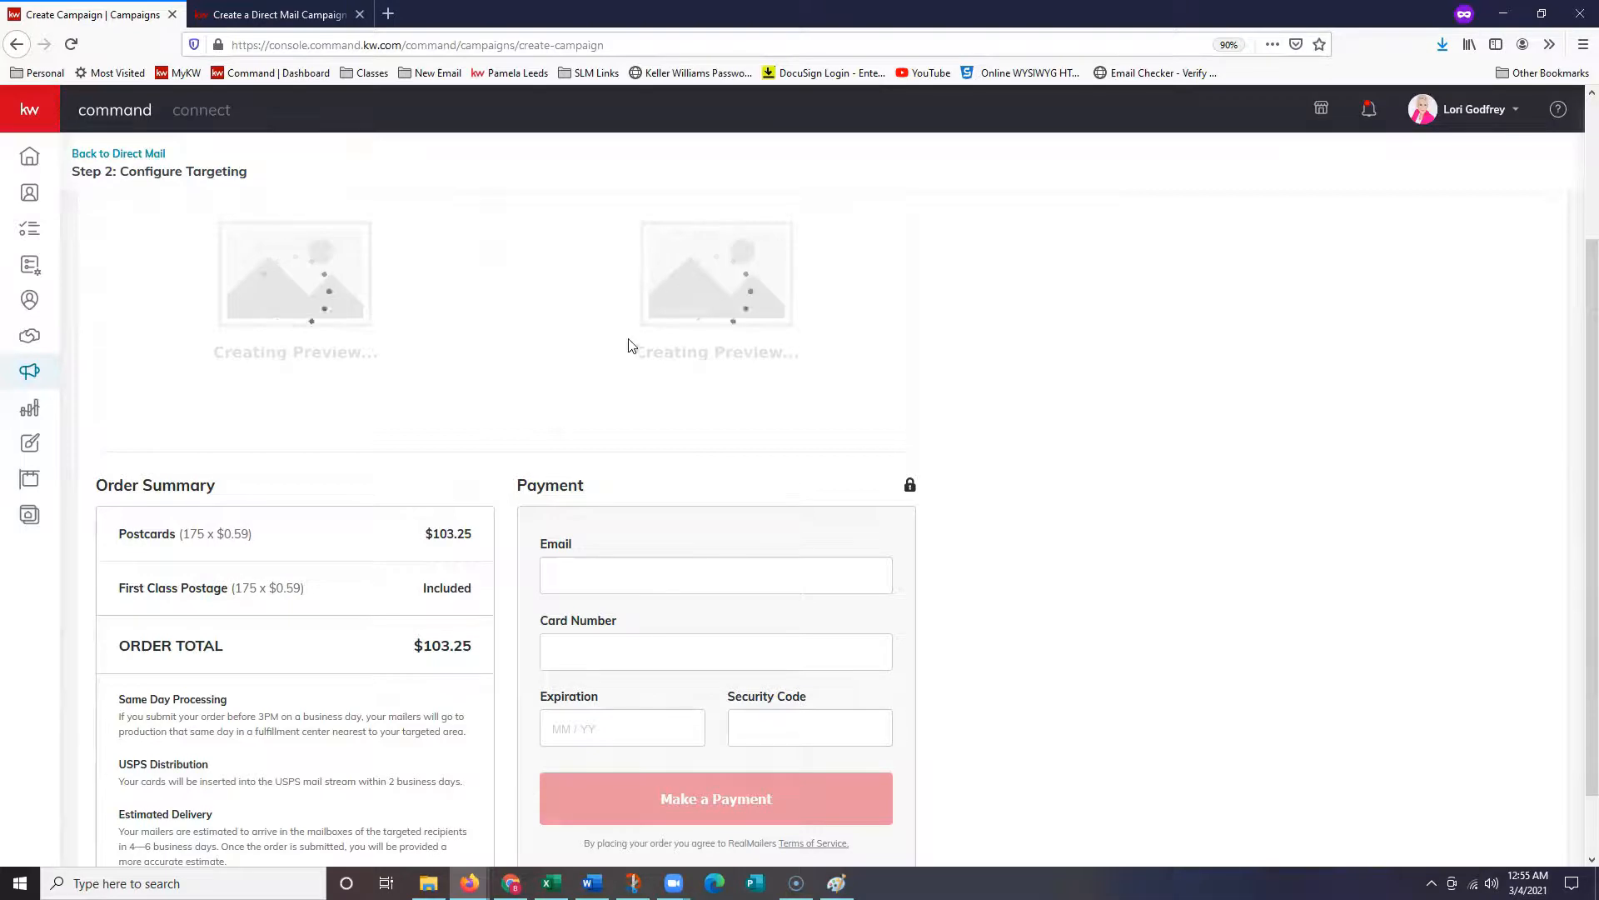
scroll(633, 354, down, 5)
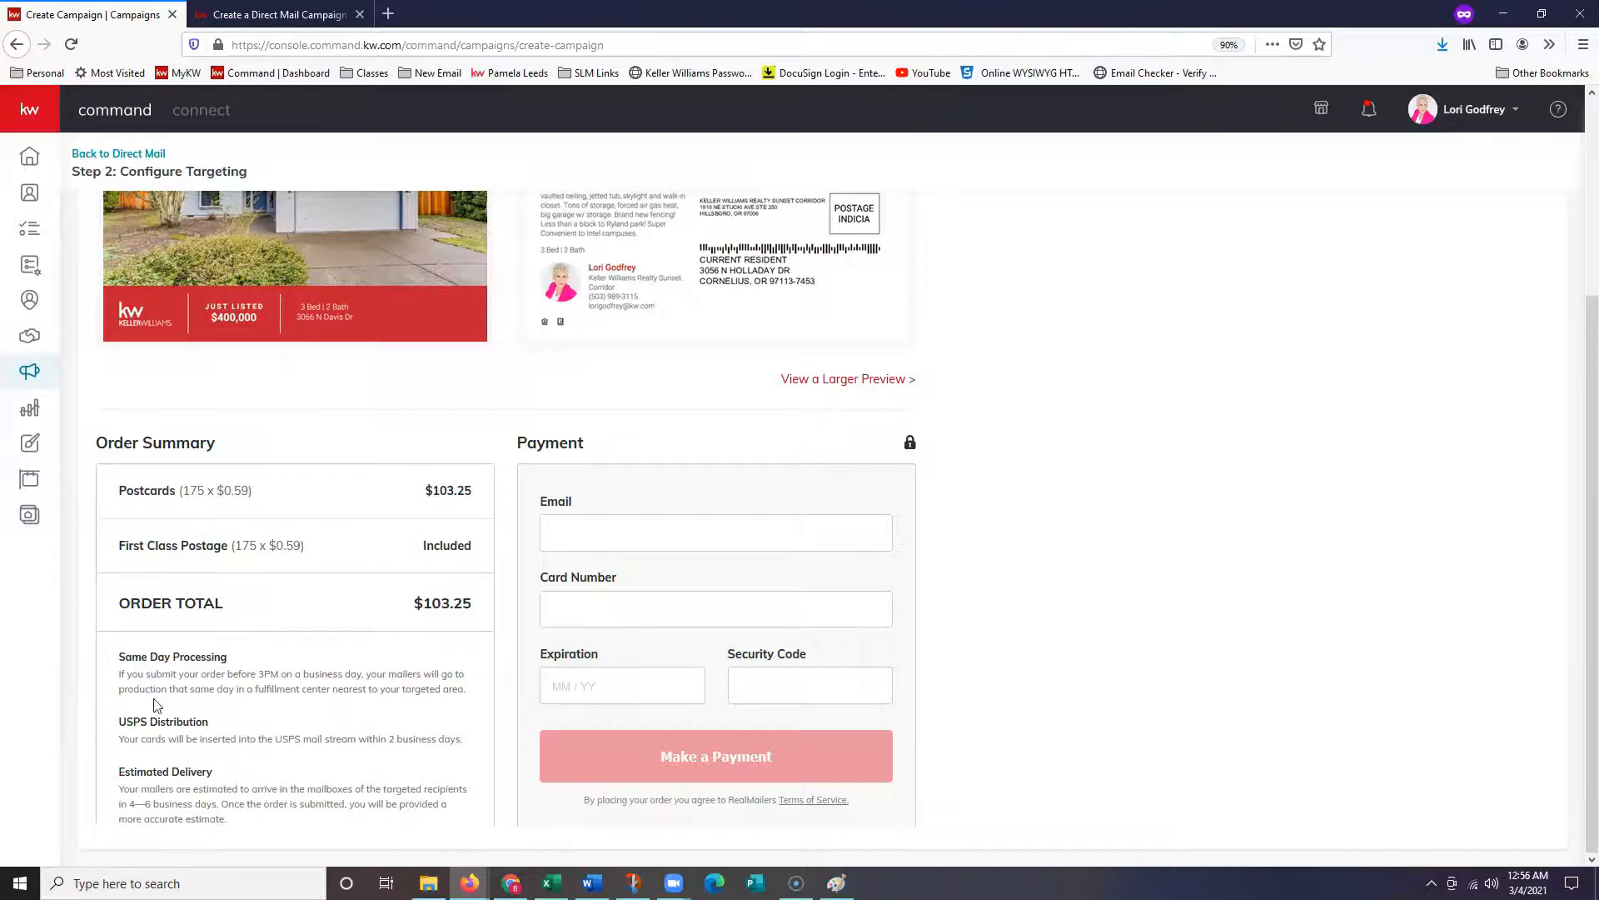
scroll(411, 658, up, 2)
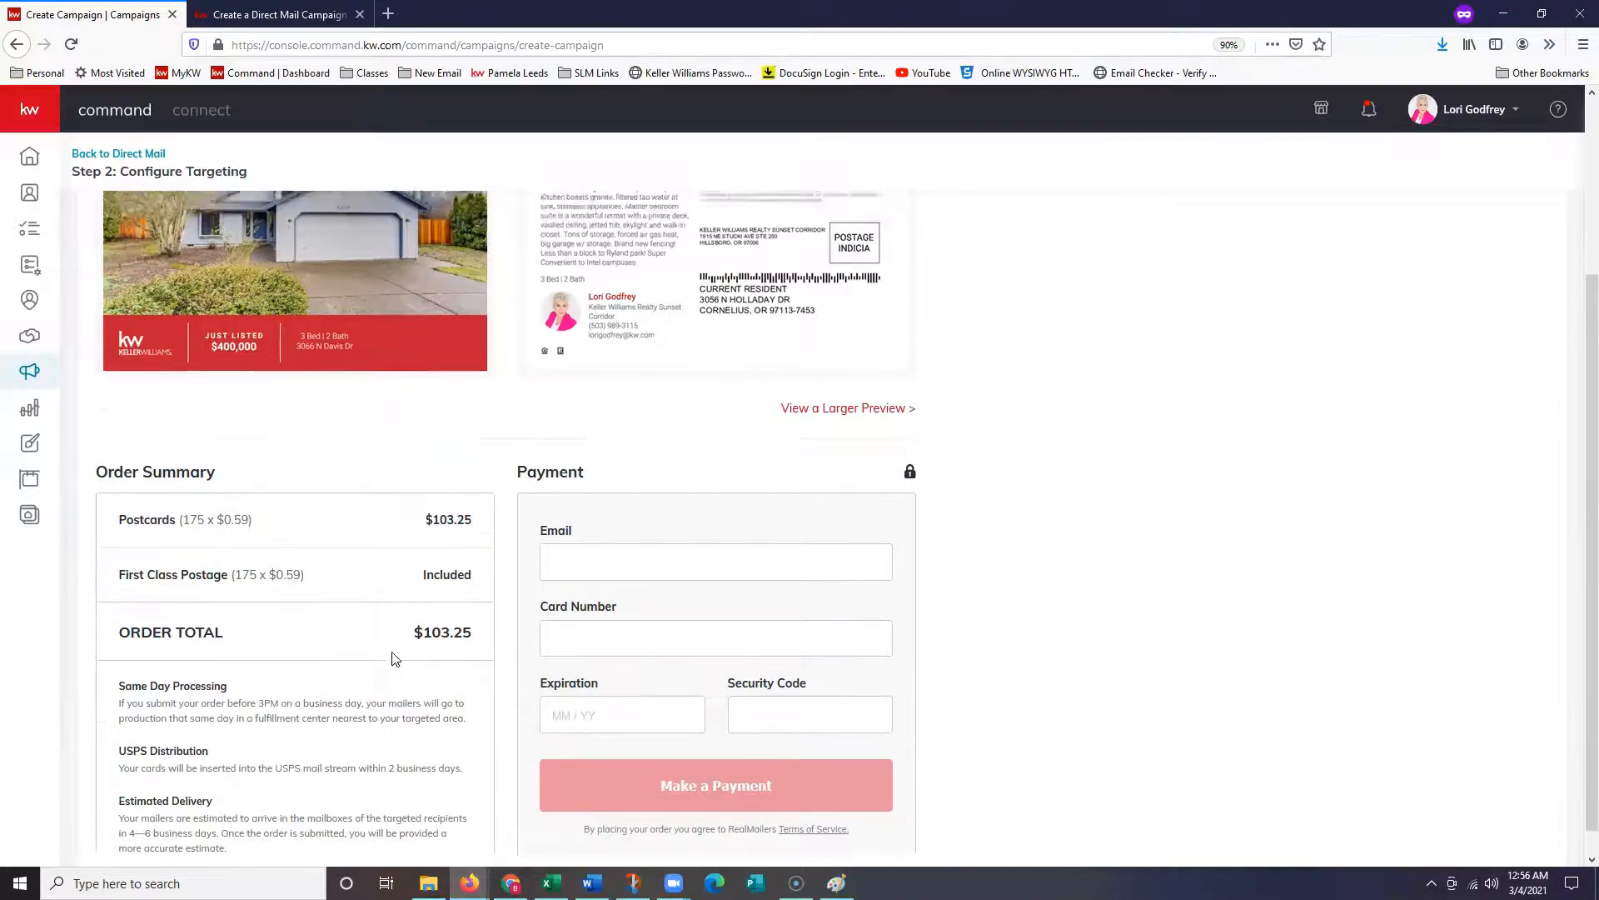
scroll(712, 646, up, 1)
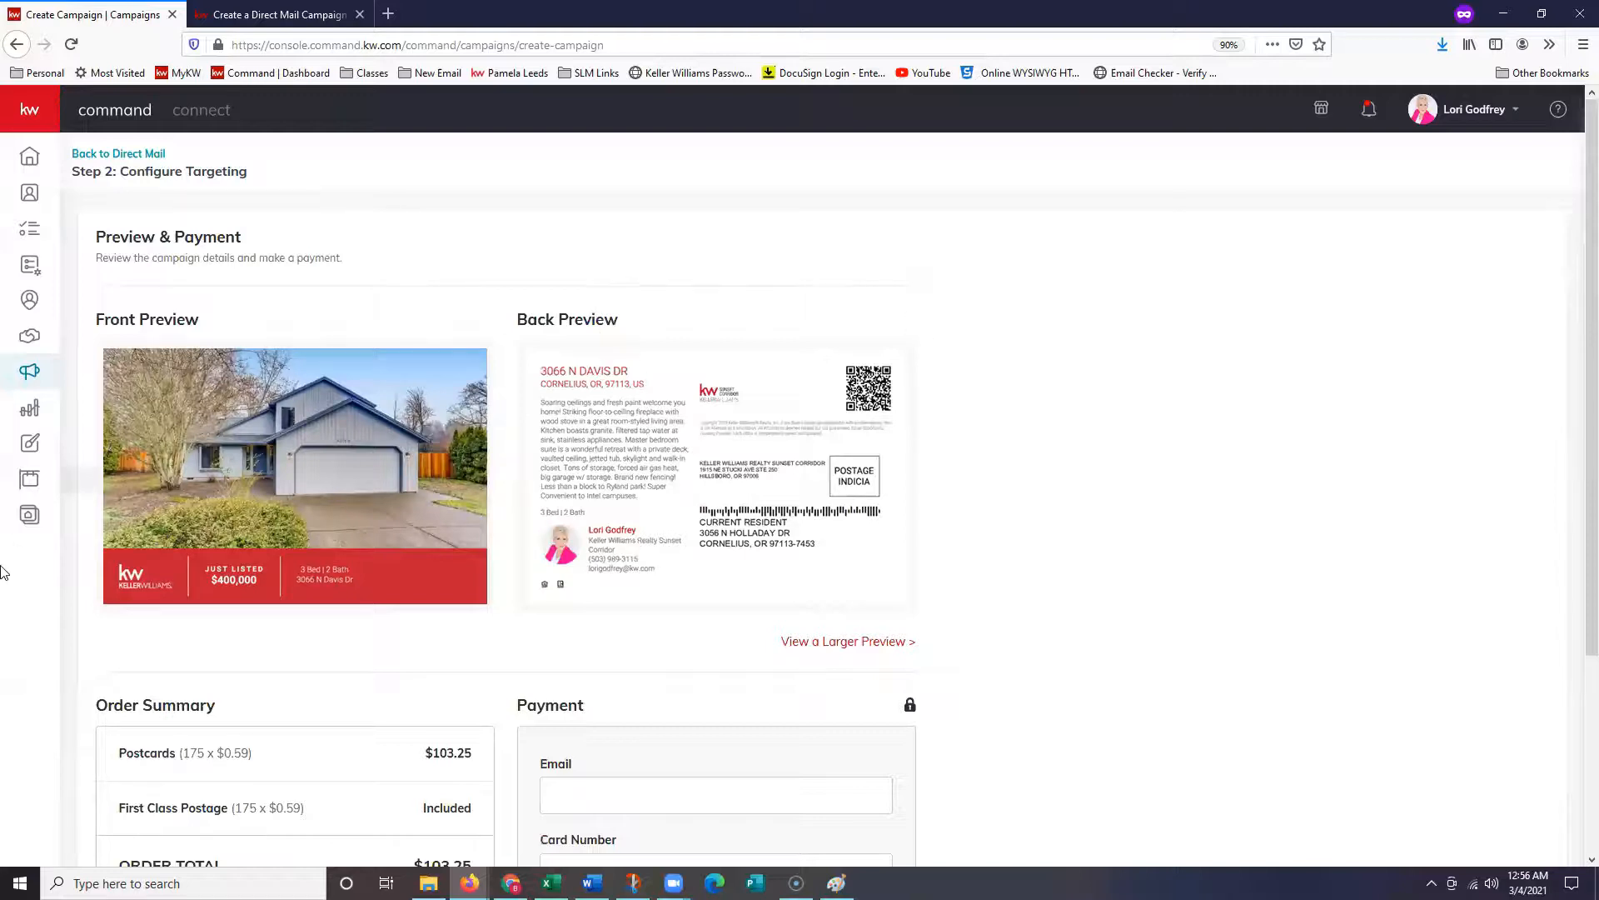
right_click(27, 517)
click(92, 526)
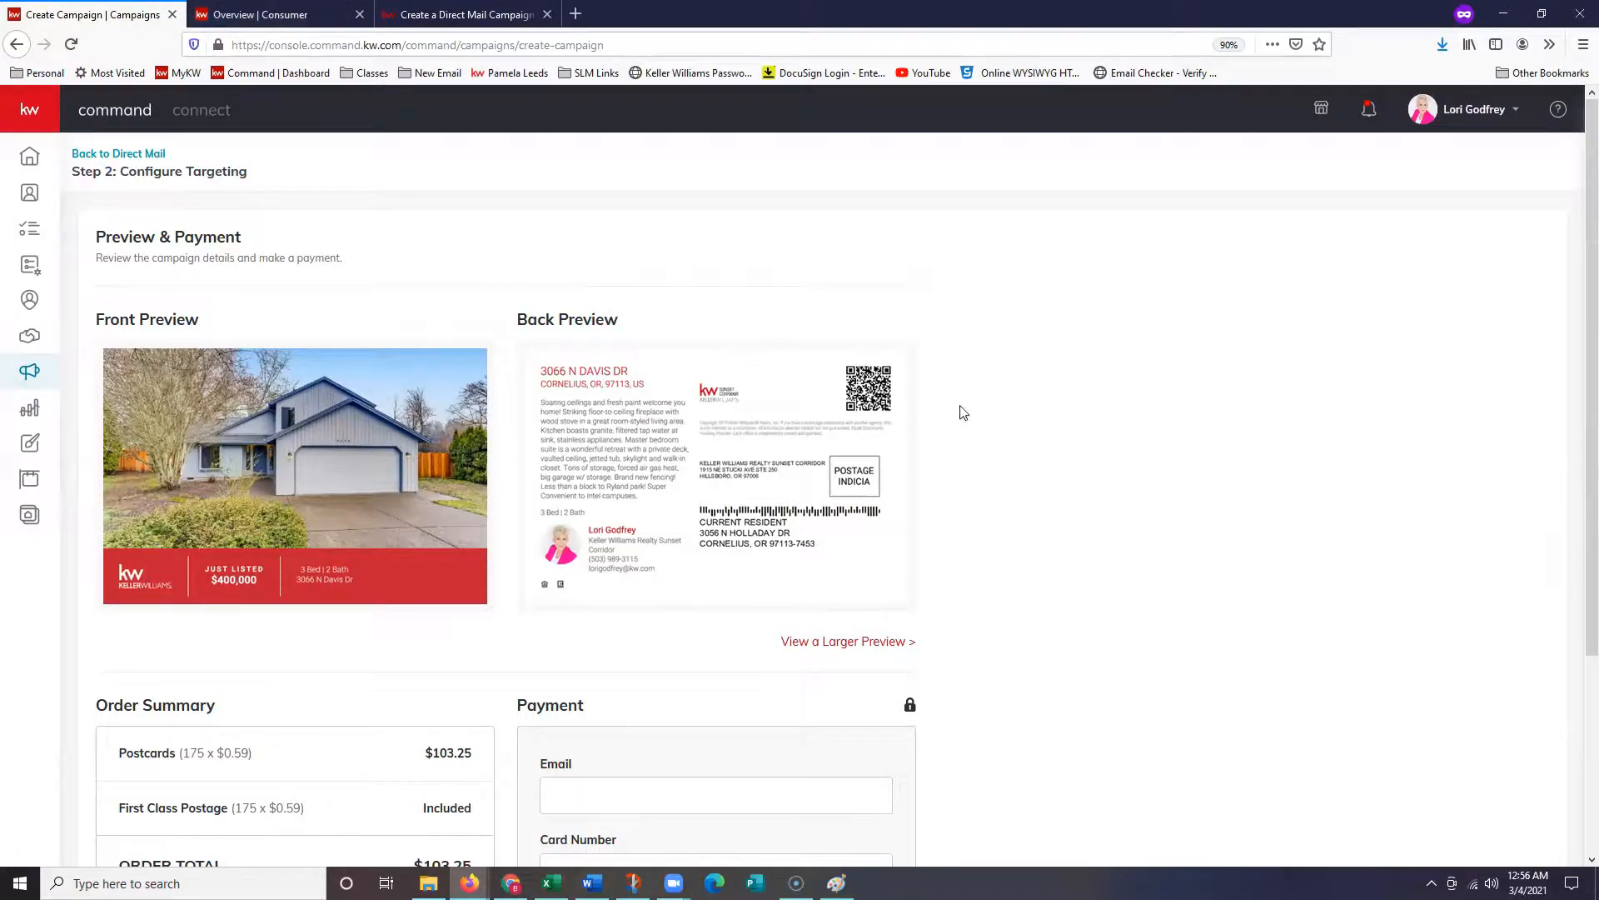
click(258, 14)
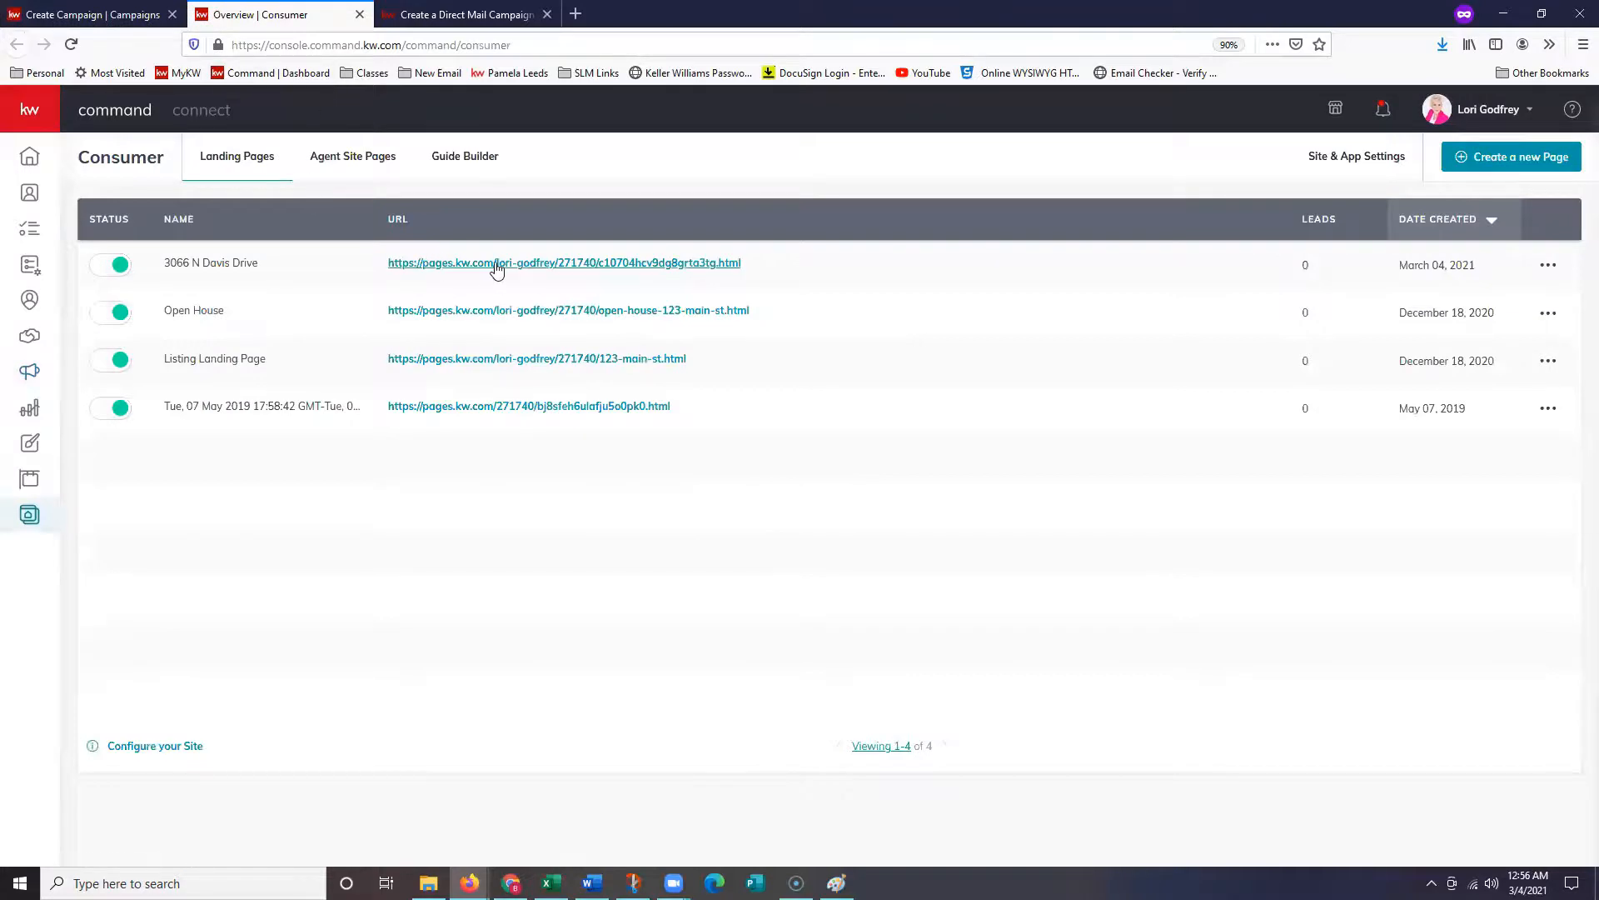
click(497, 265)
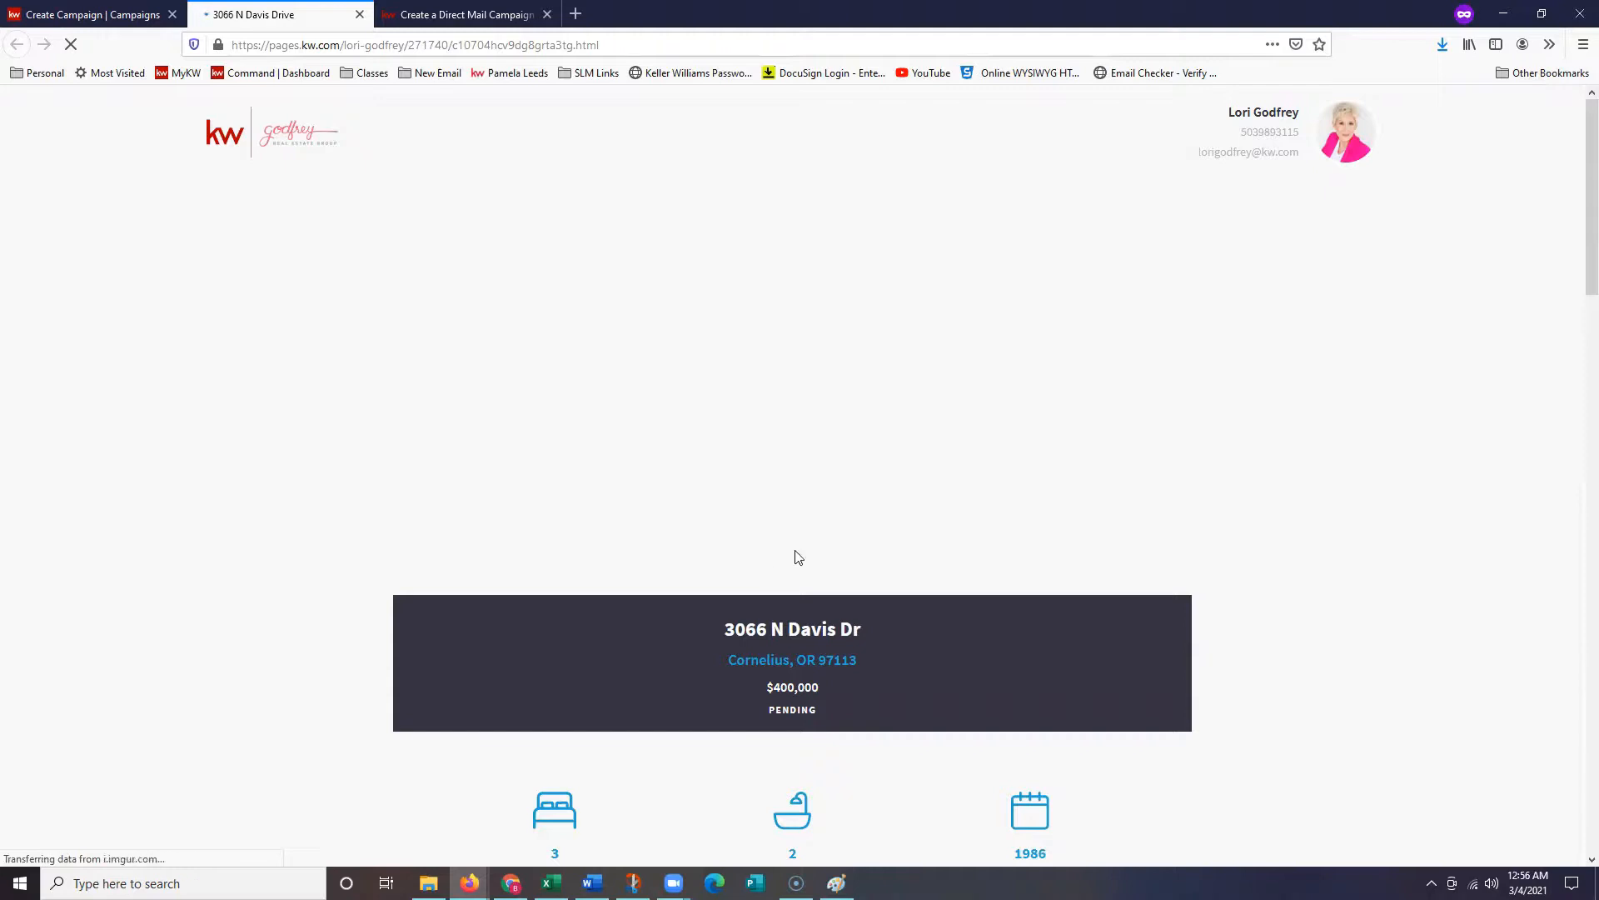
scroll(800, 550, down, 3)
scroll(752, 505, down, 1)
scroll(748, 475, up, 5)
scroll(858, 369, down, 10)
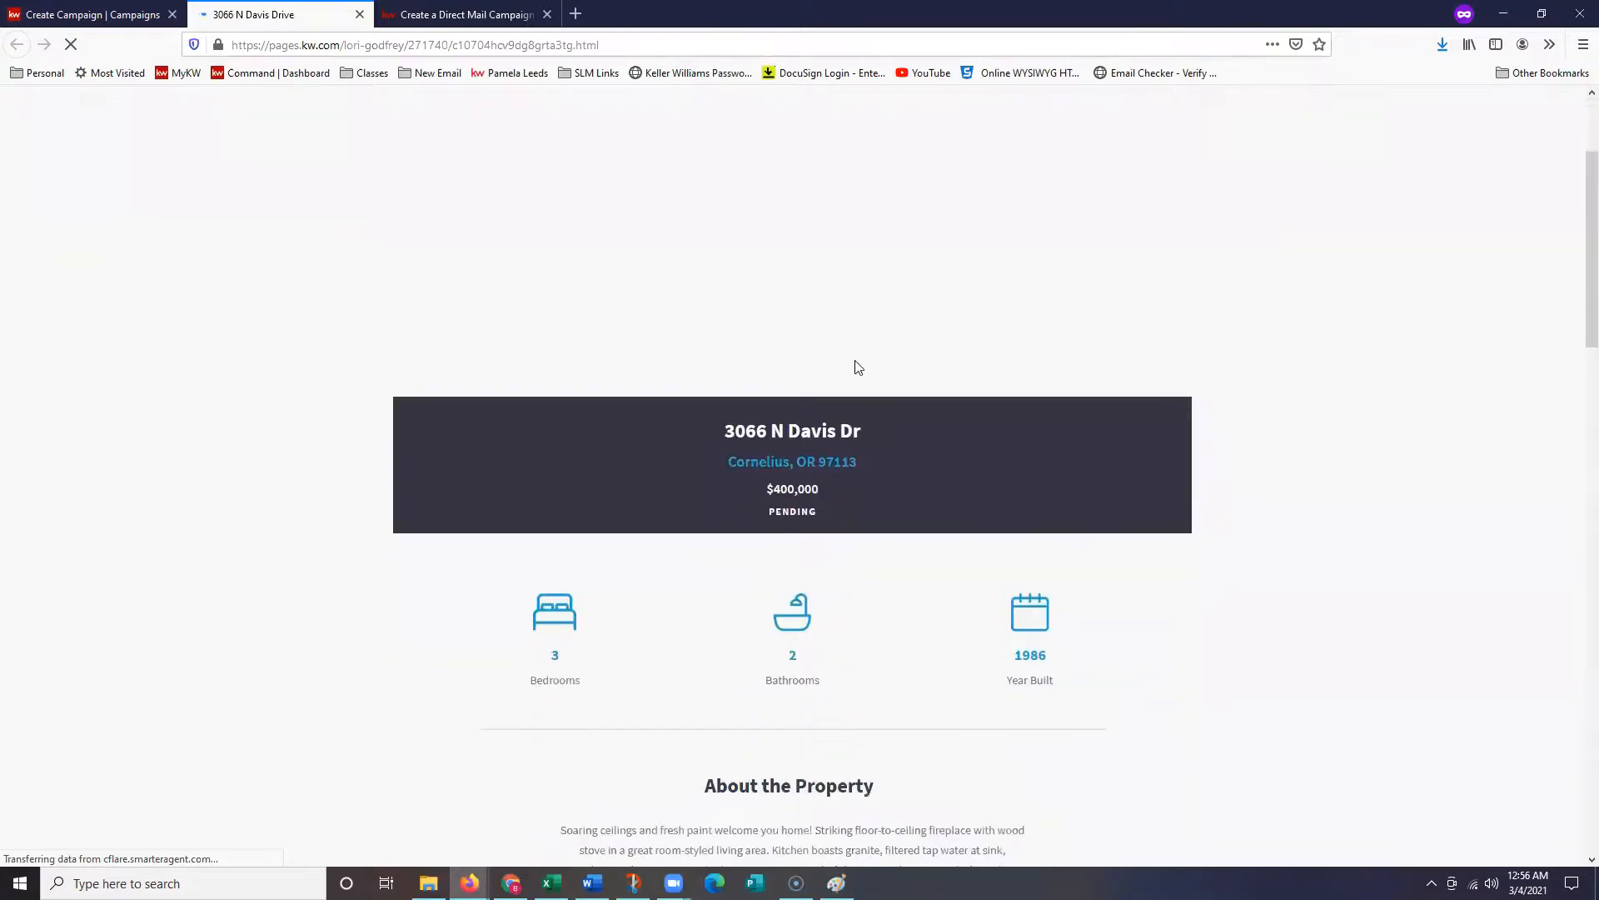
scroll(873, 391, down, 3)
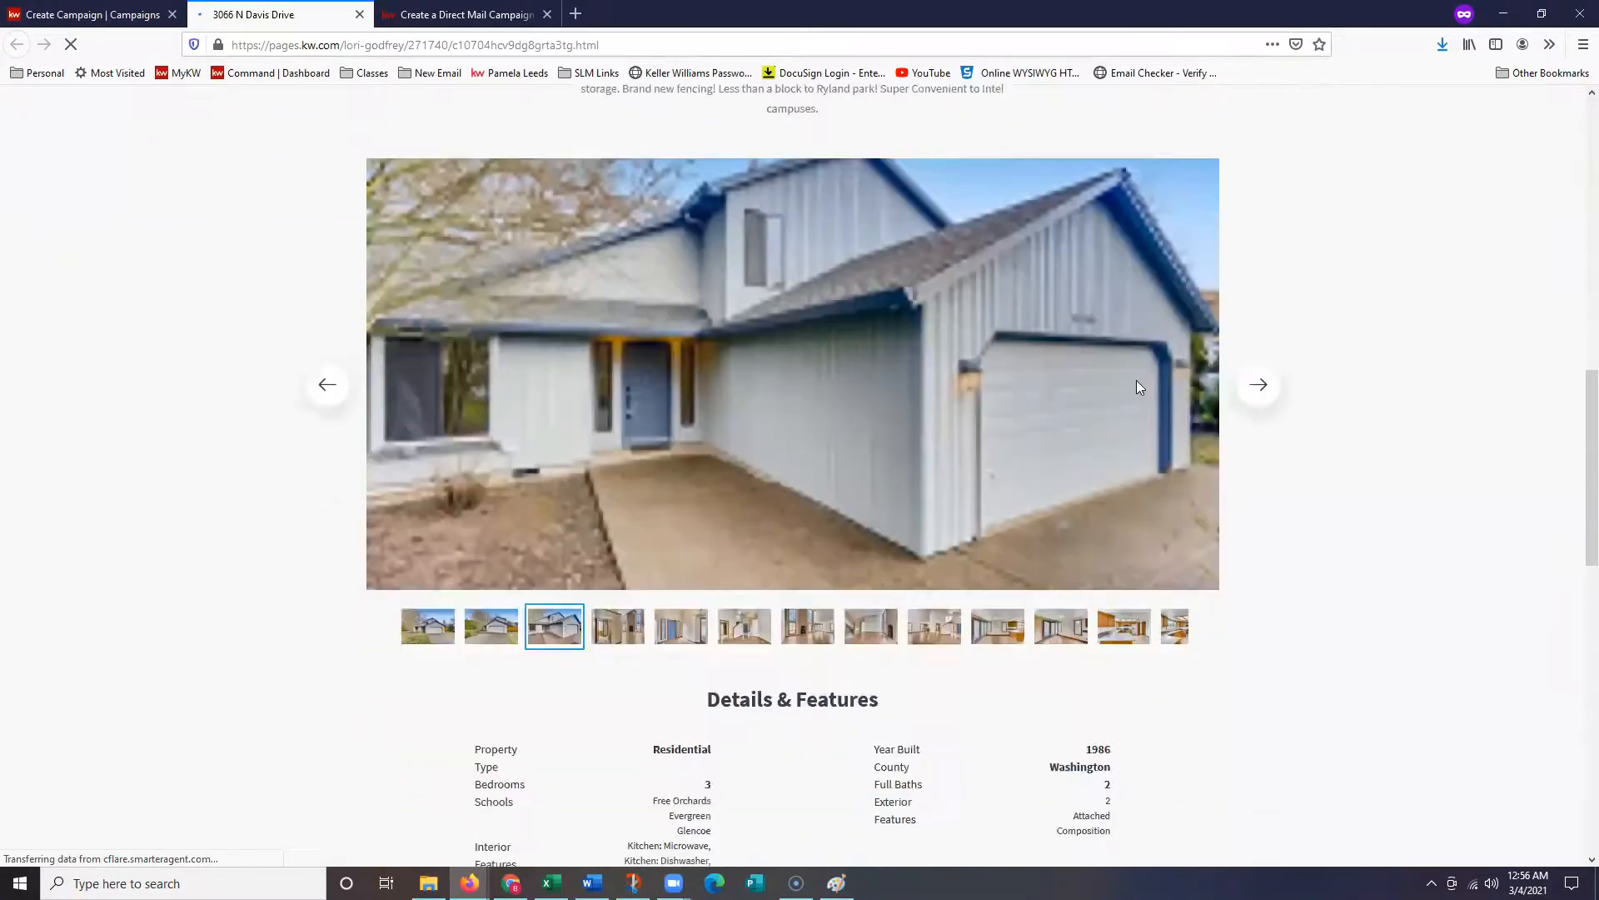
click(1252, 395)
click(1257, 394)
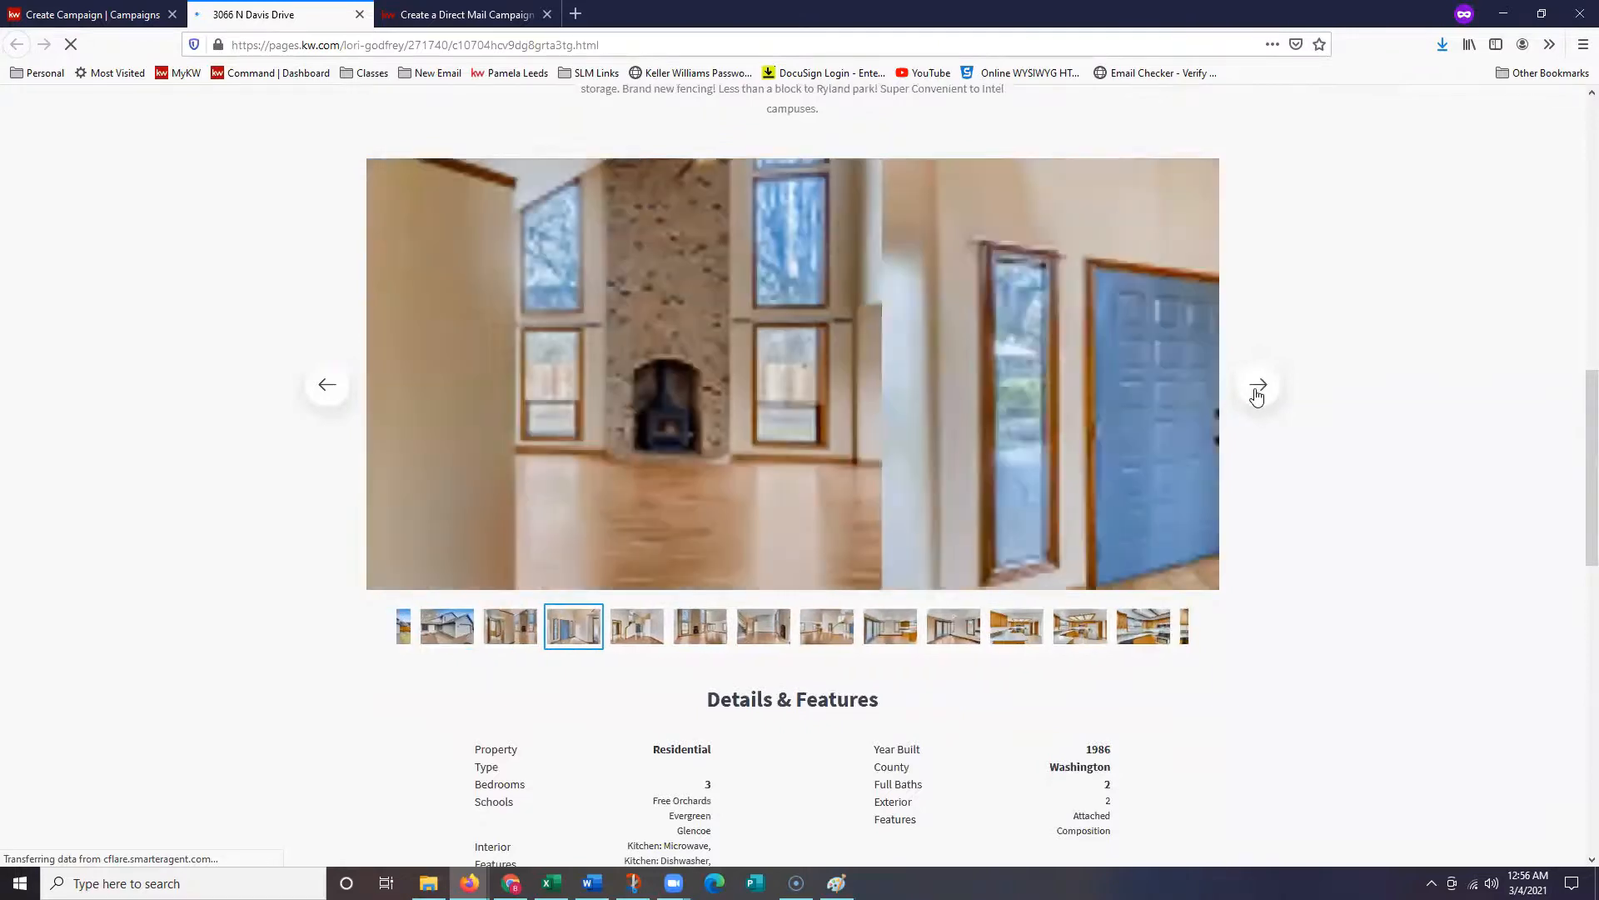
click(1258, 389)
click(1258, 388)
click(1258, 389)
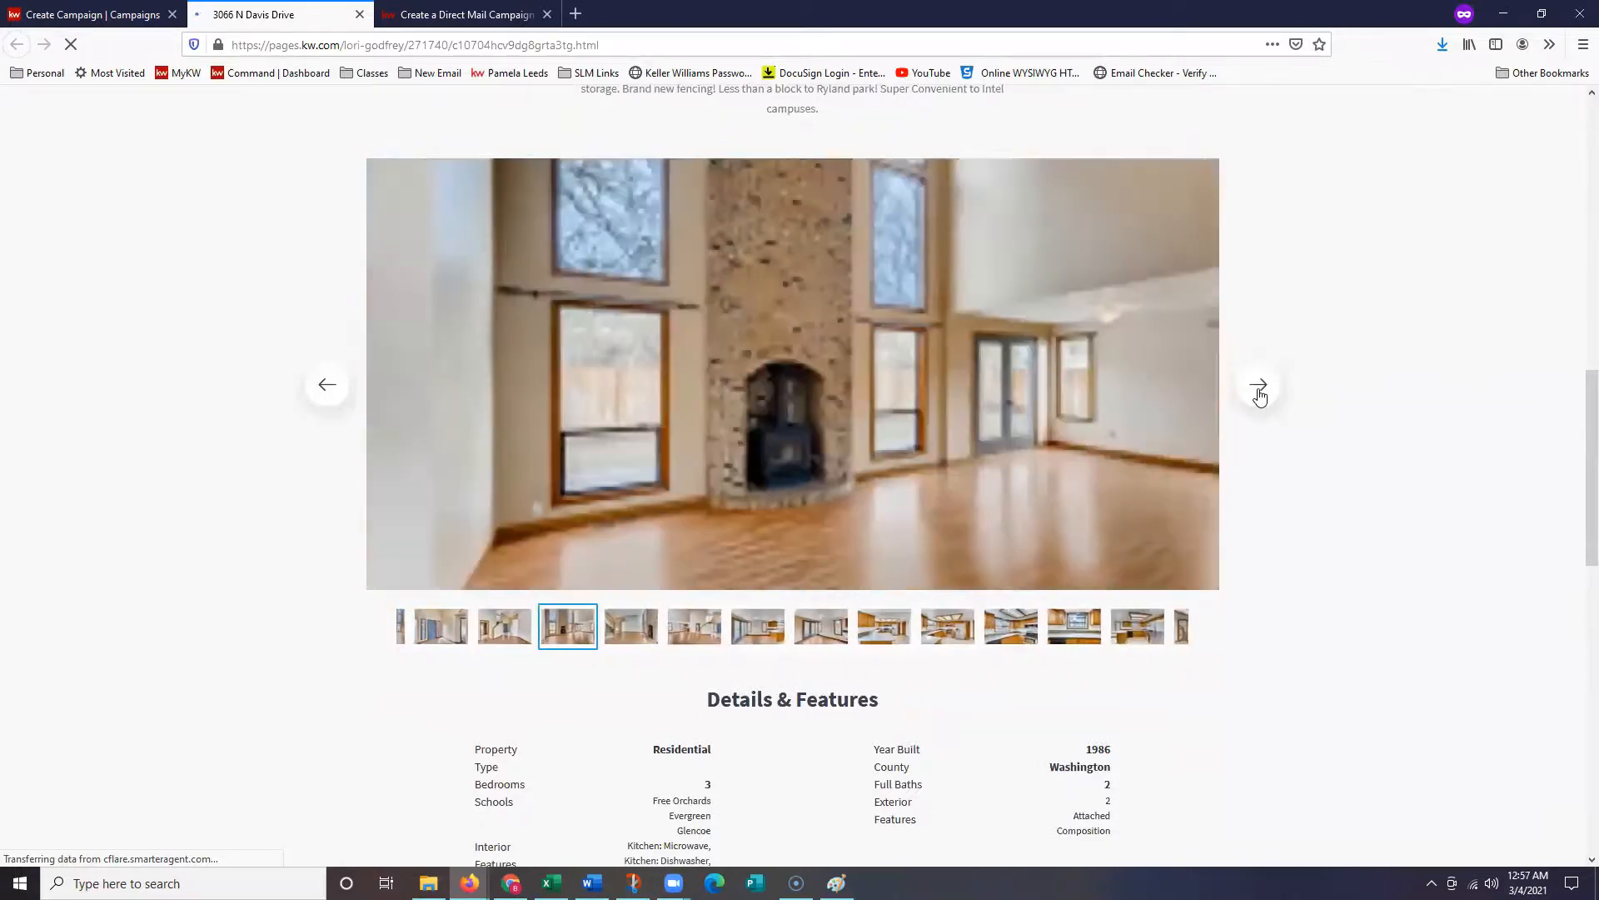
click(1258, 394)
- Scroll down to the property map and zoom in twice on the listing
scroll(1274, 647, down, 5)
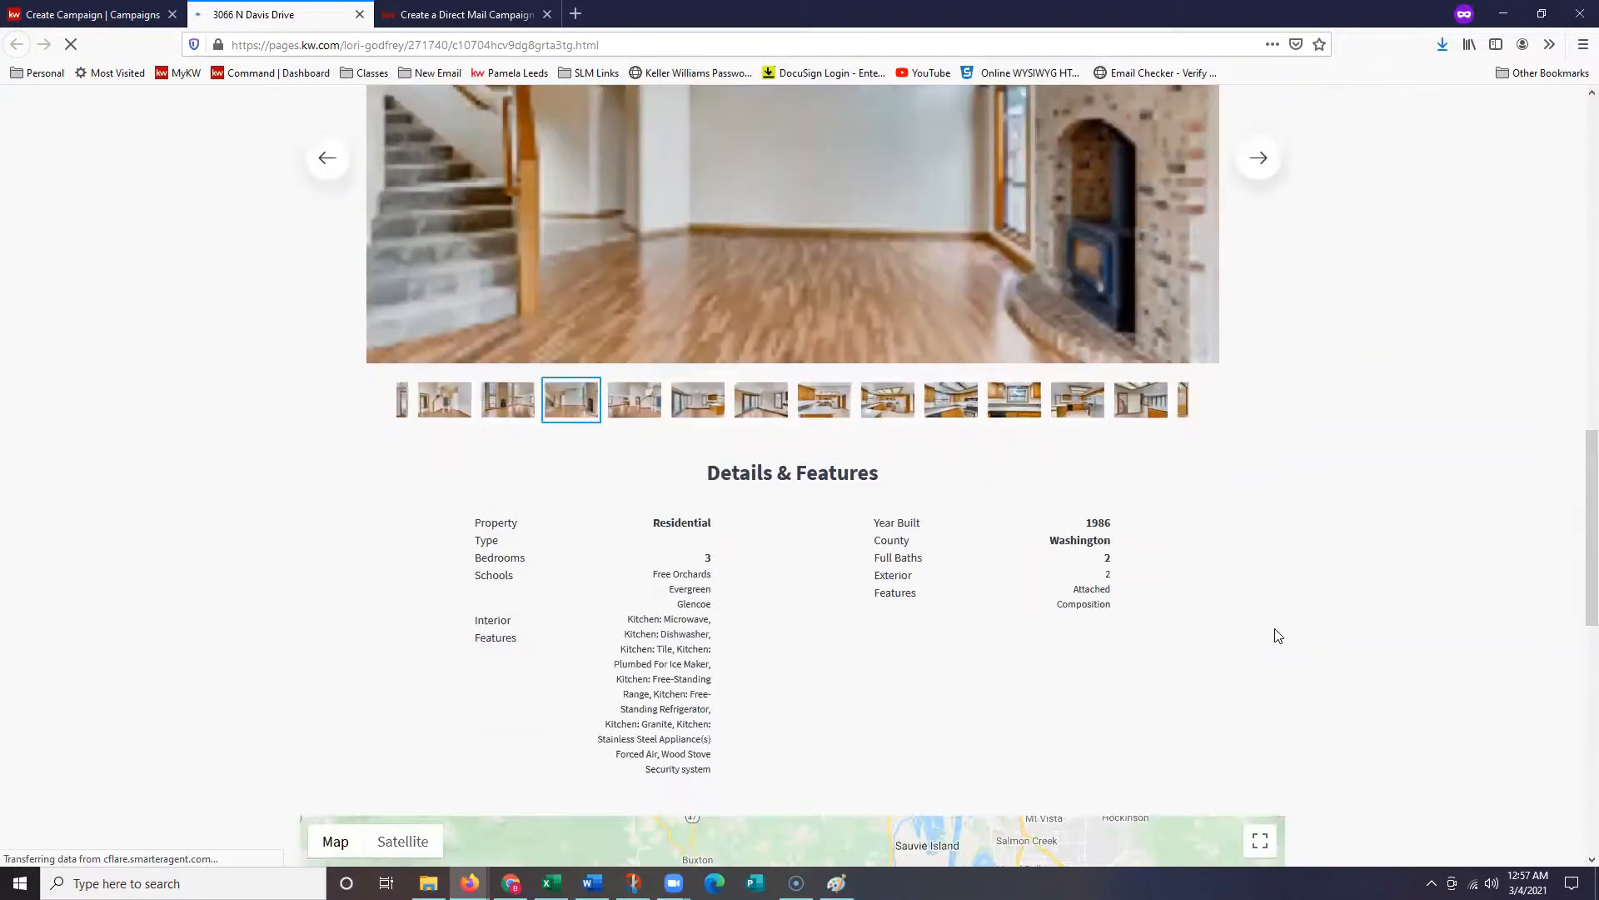
scroll(1282, 603, down, 1)
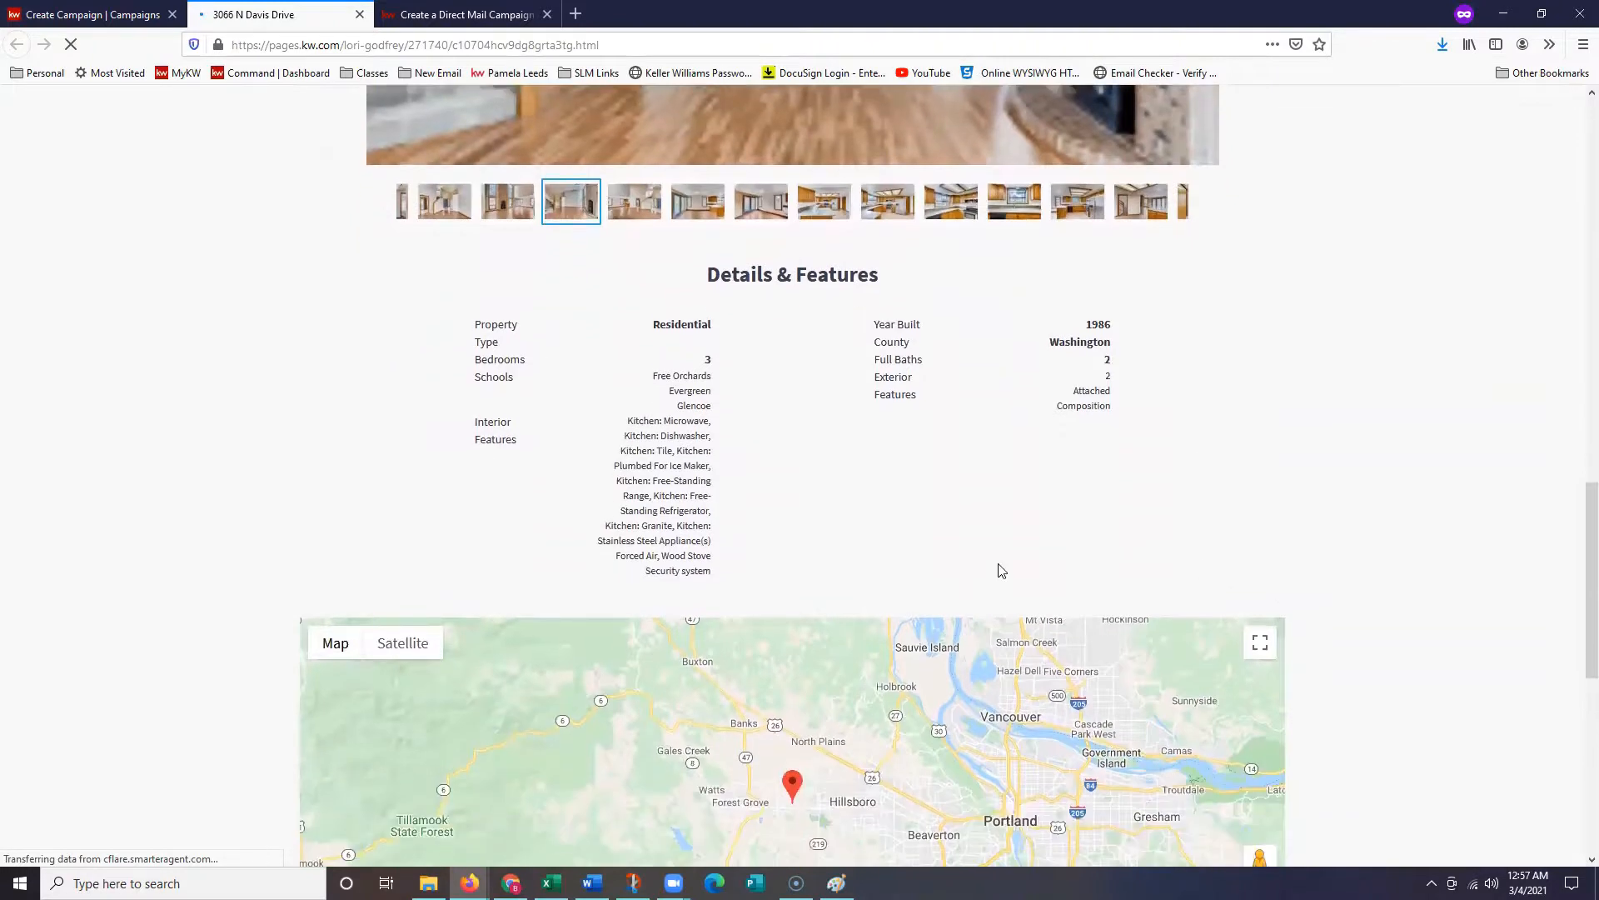
scroll(1006, 564, down, 3)
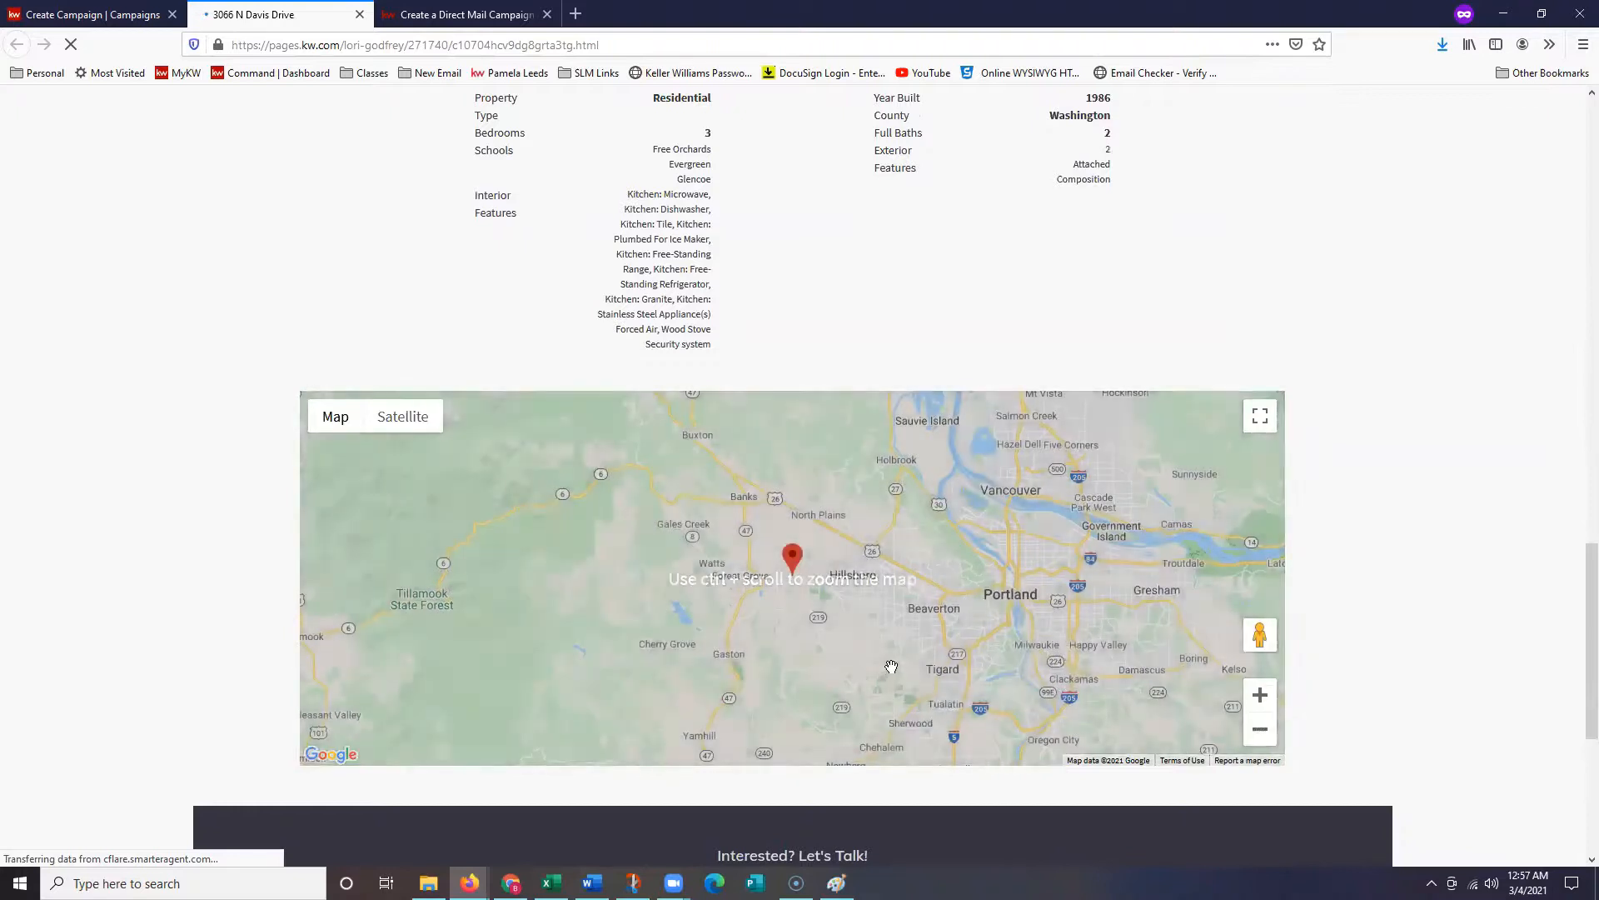
scroll(1000, 670, up, 1)
click(1260, 581)
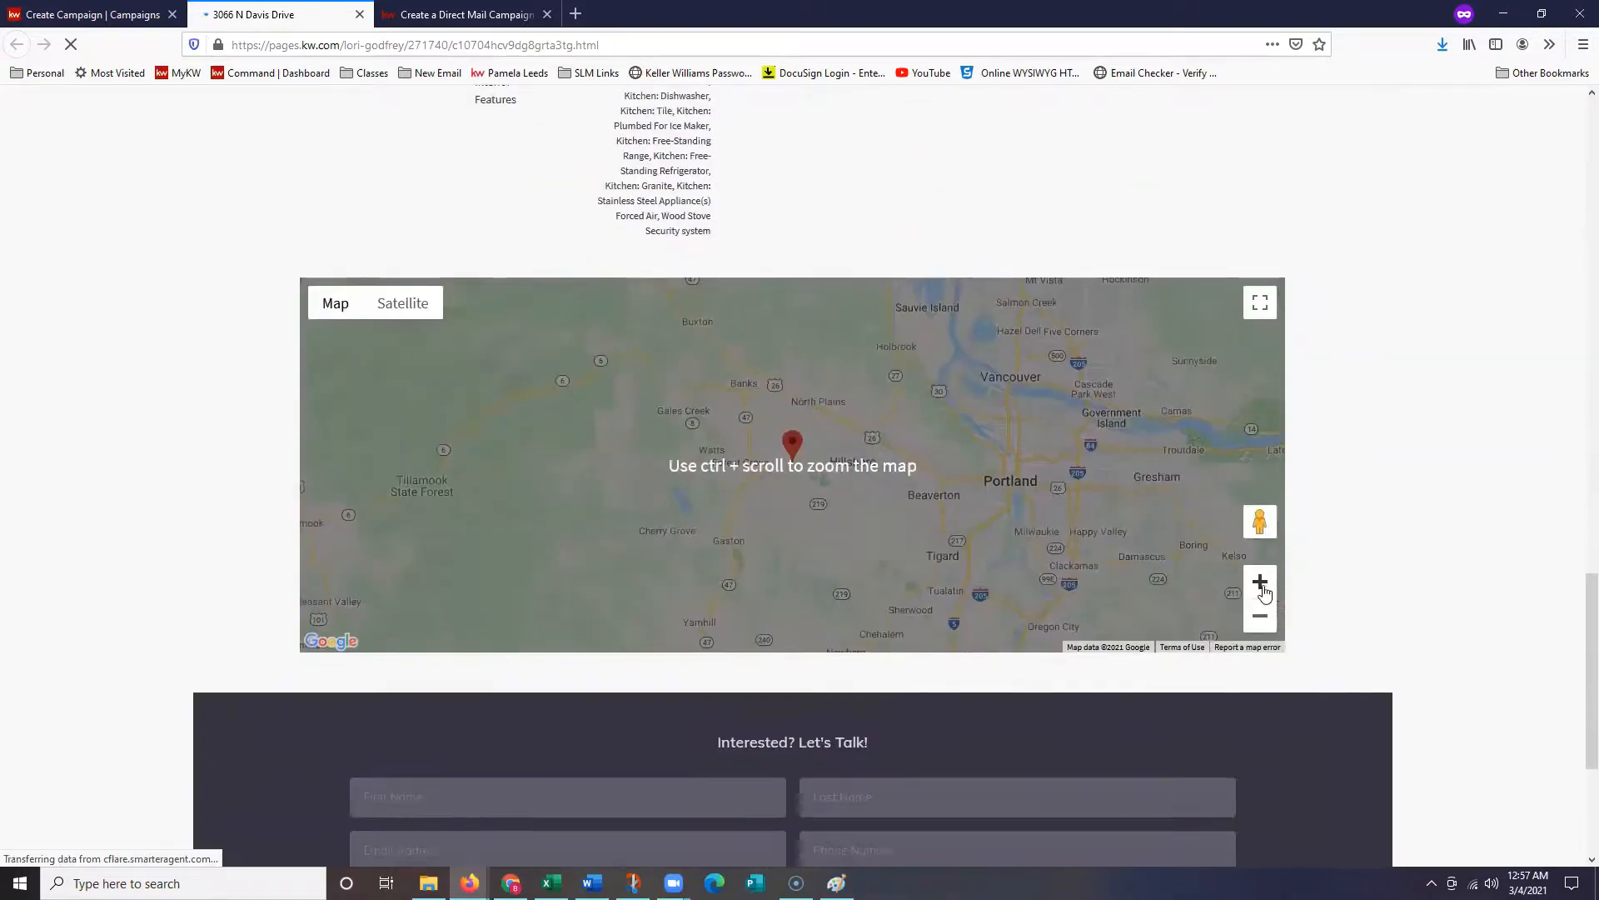
click(1260, 581)
scroll(1028, 736, down, 4)
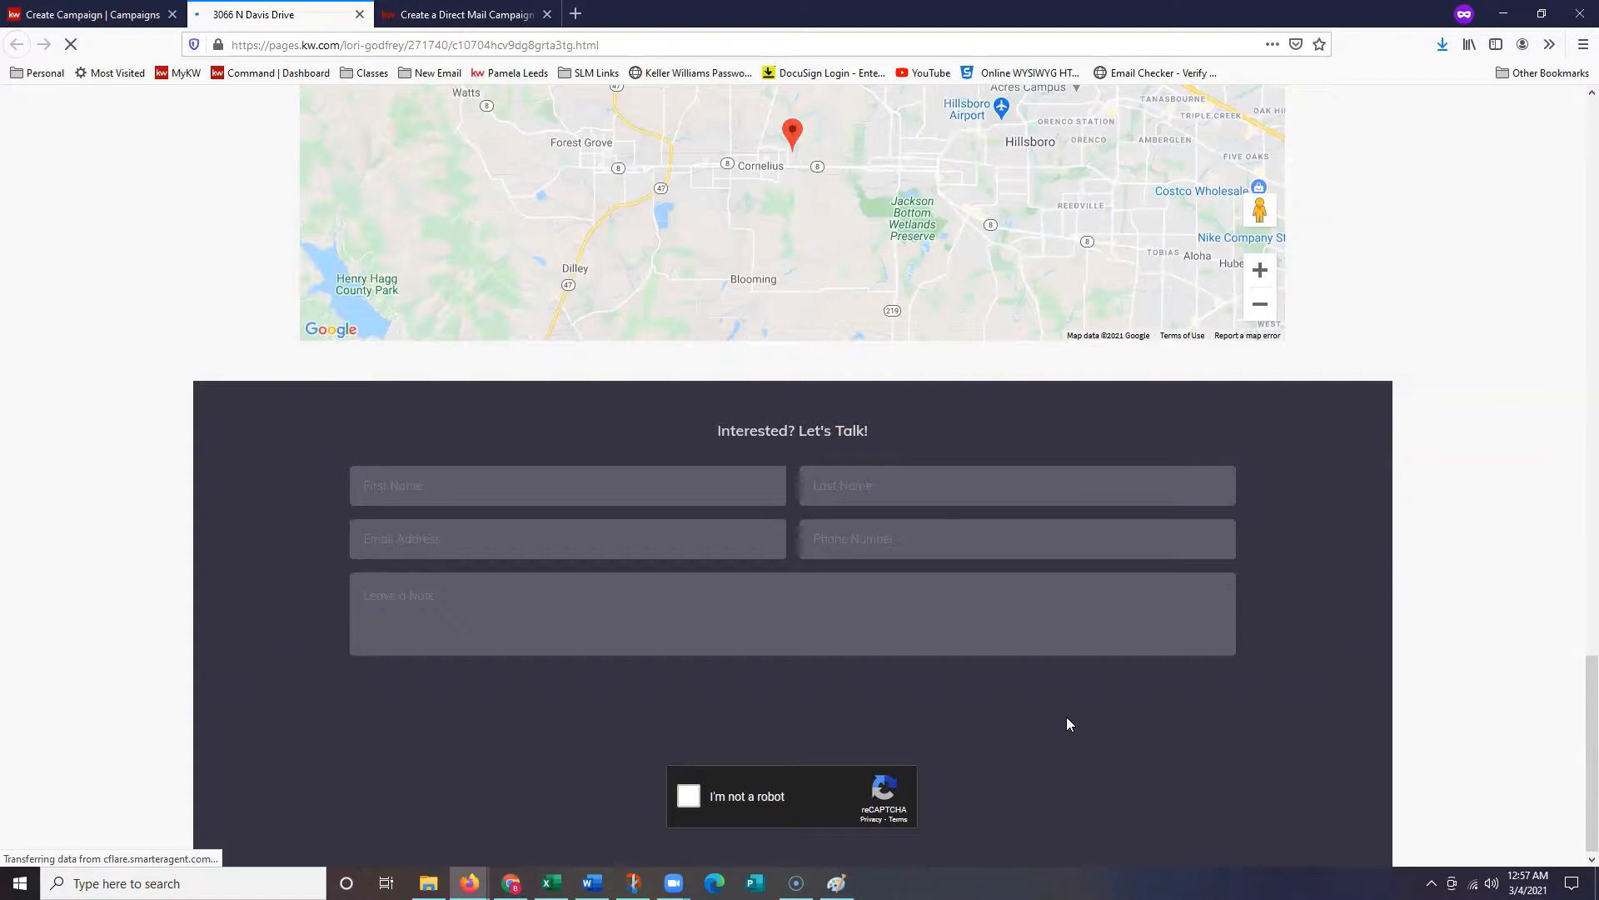
scroll(1374, 578, up, 7)
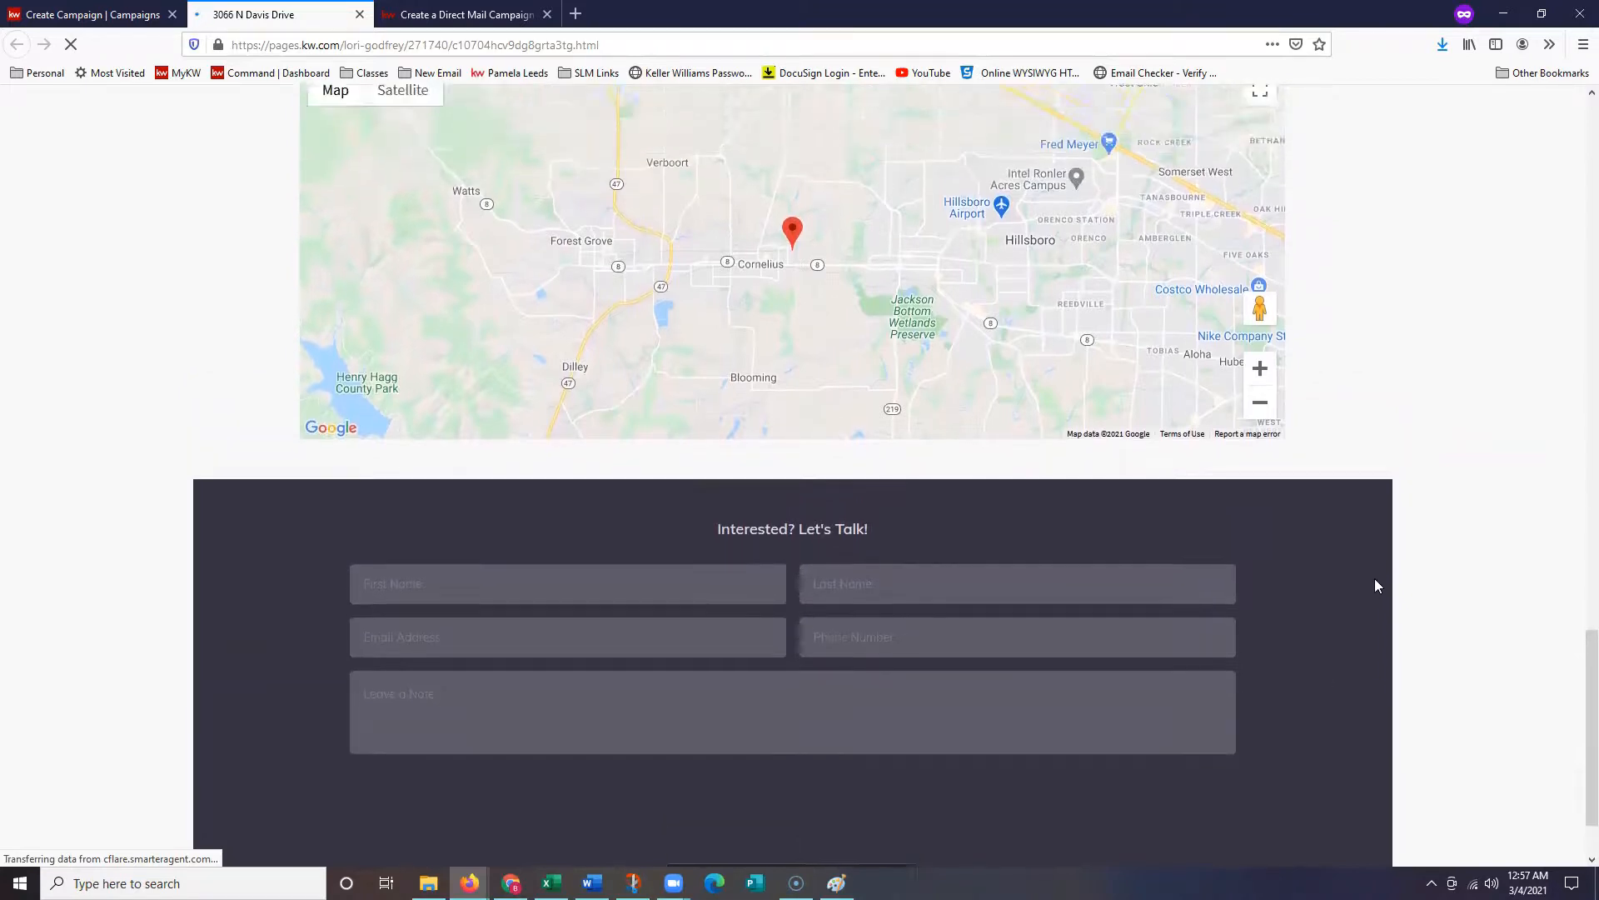
scroll(1379, 585, up, 6)
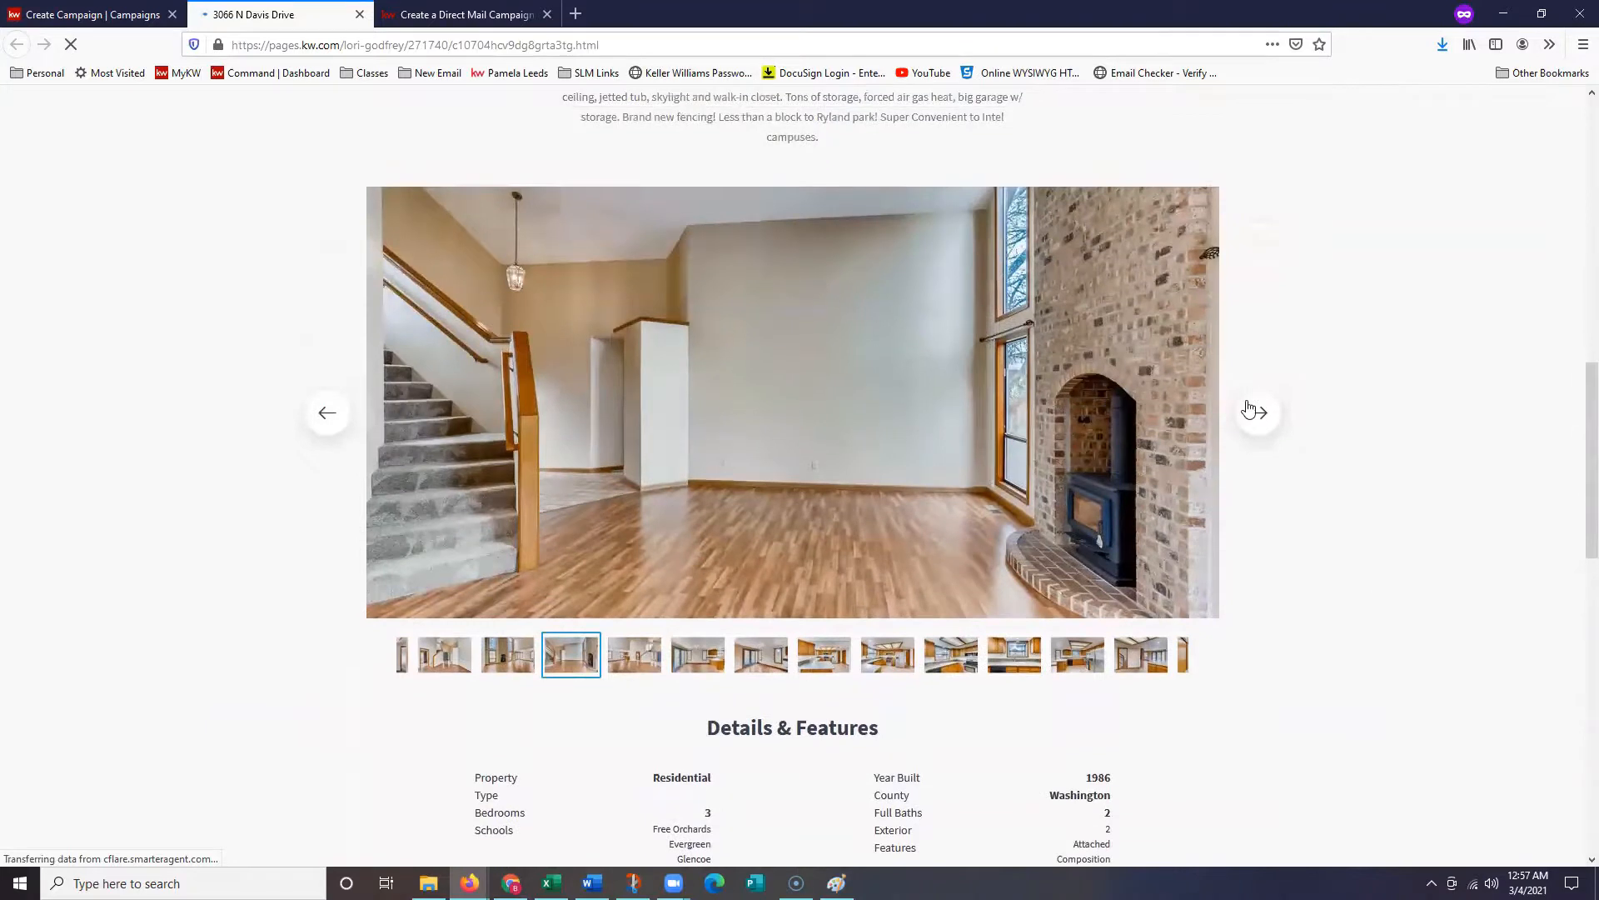
- Advance the gallery to the kitchen photo, then return to the Preview & Payment page
click(1249, 408)
click(1249, 408)
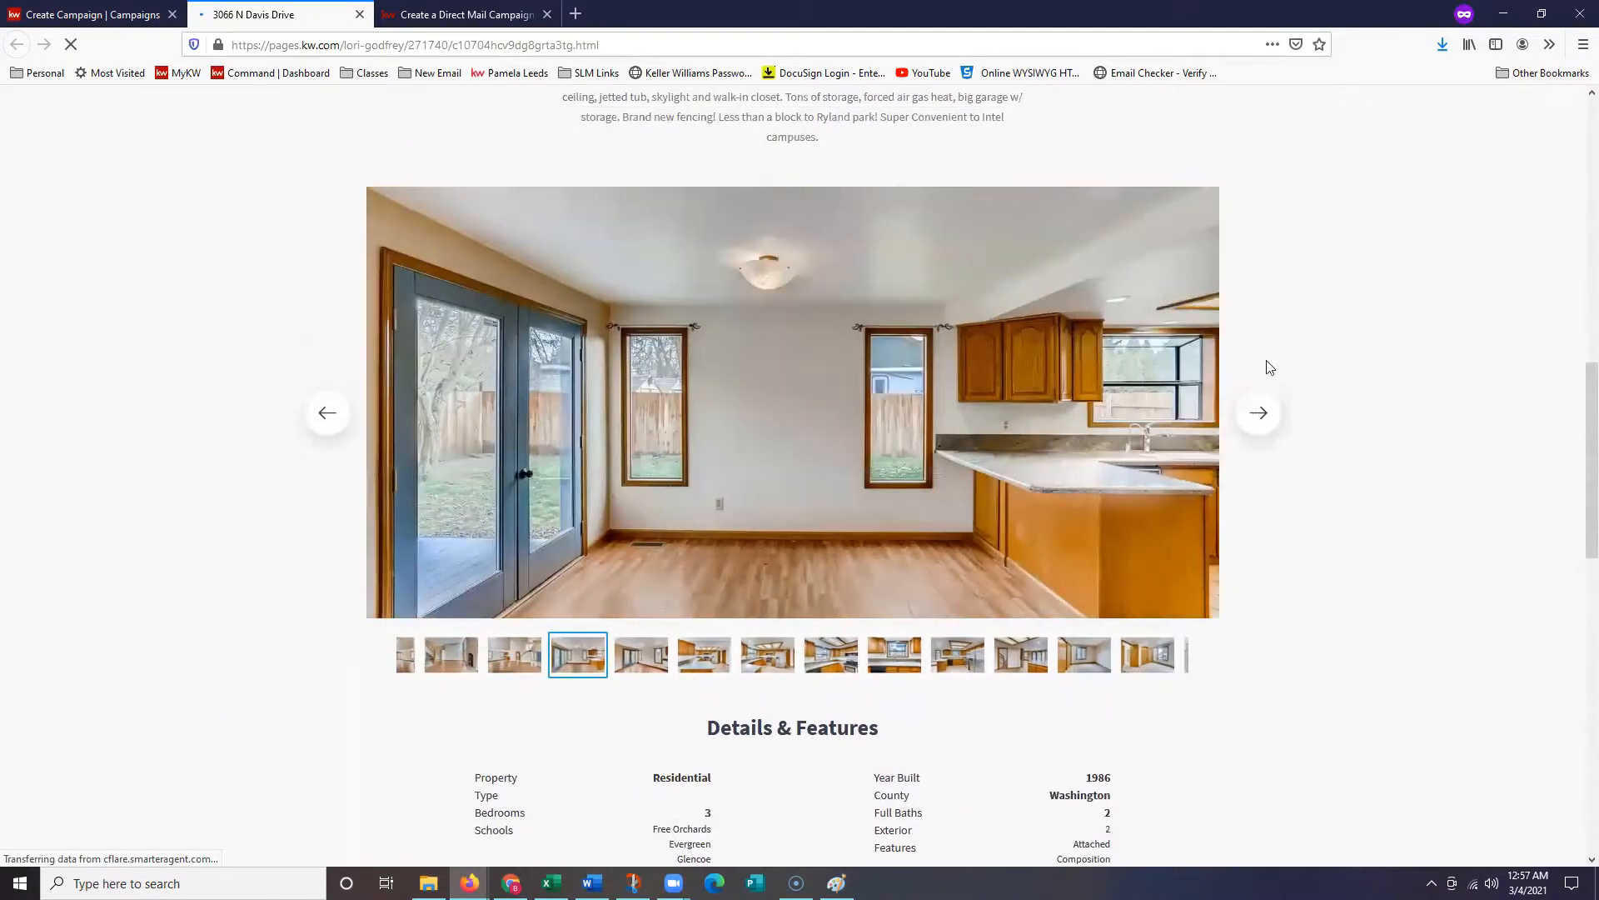
scroll(1281, 327, up, 4)
scroll(1276, 359, up, 8)
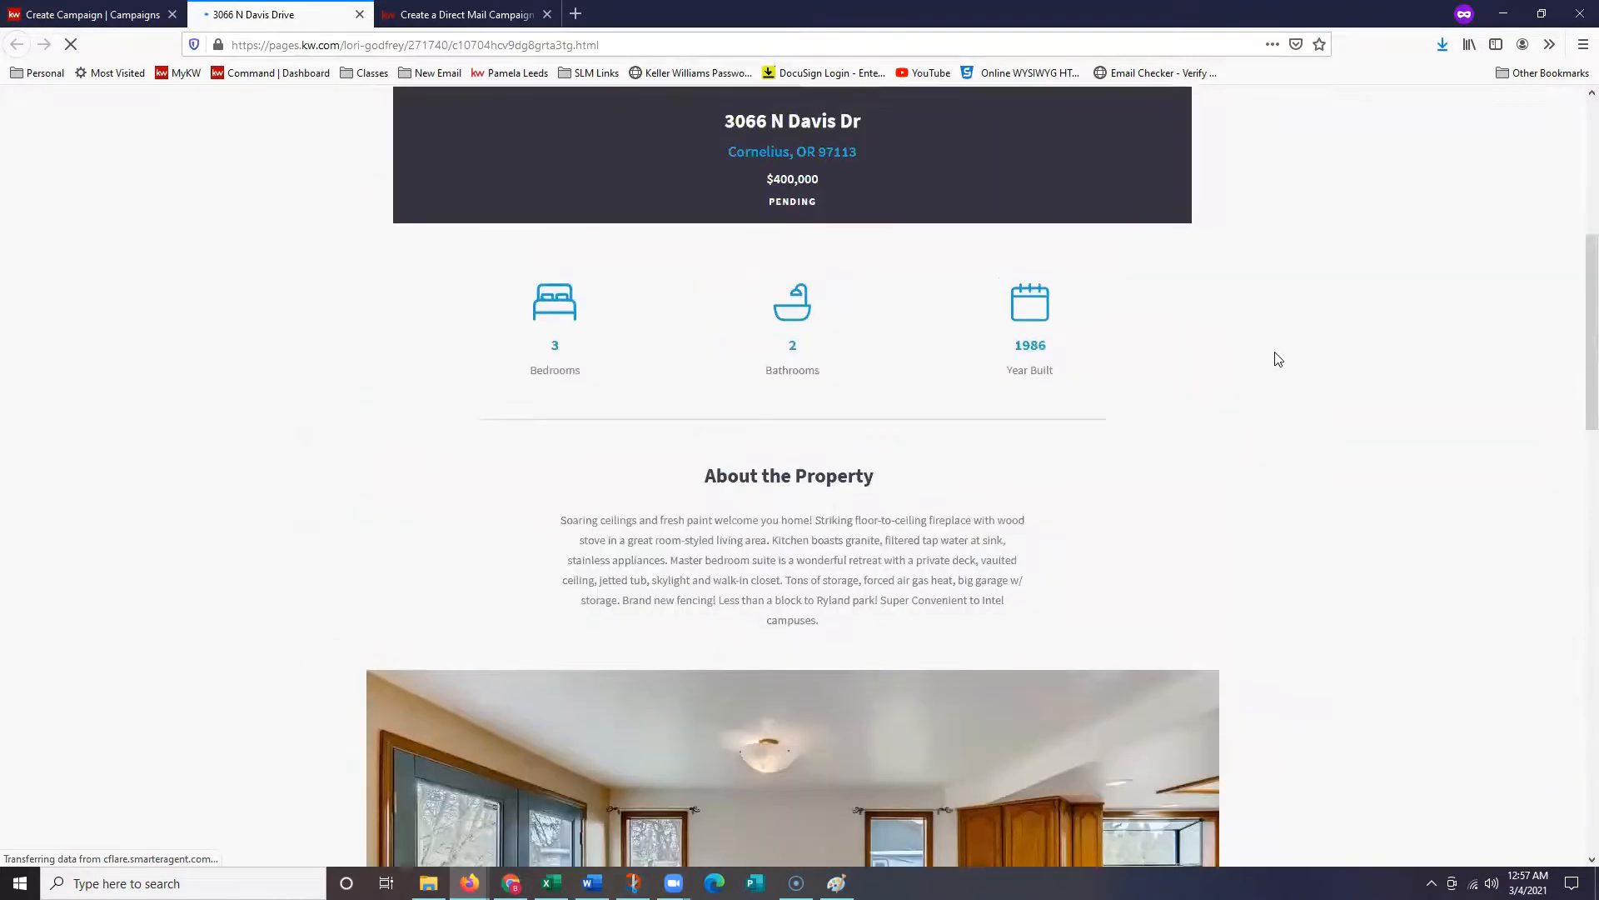
scroll(1399, 491, up, 1)
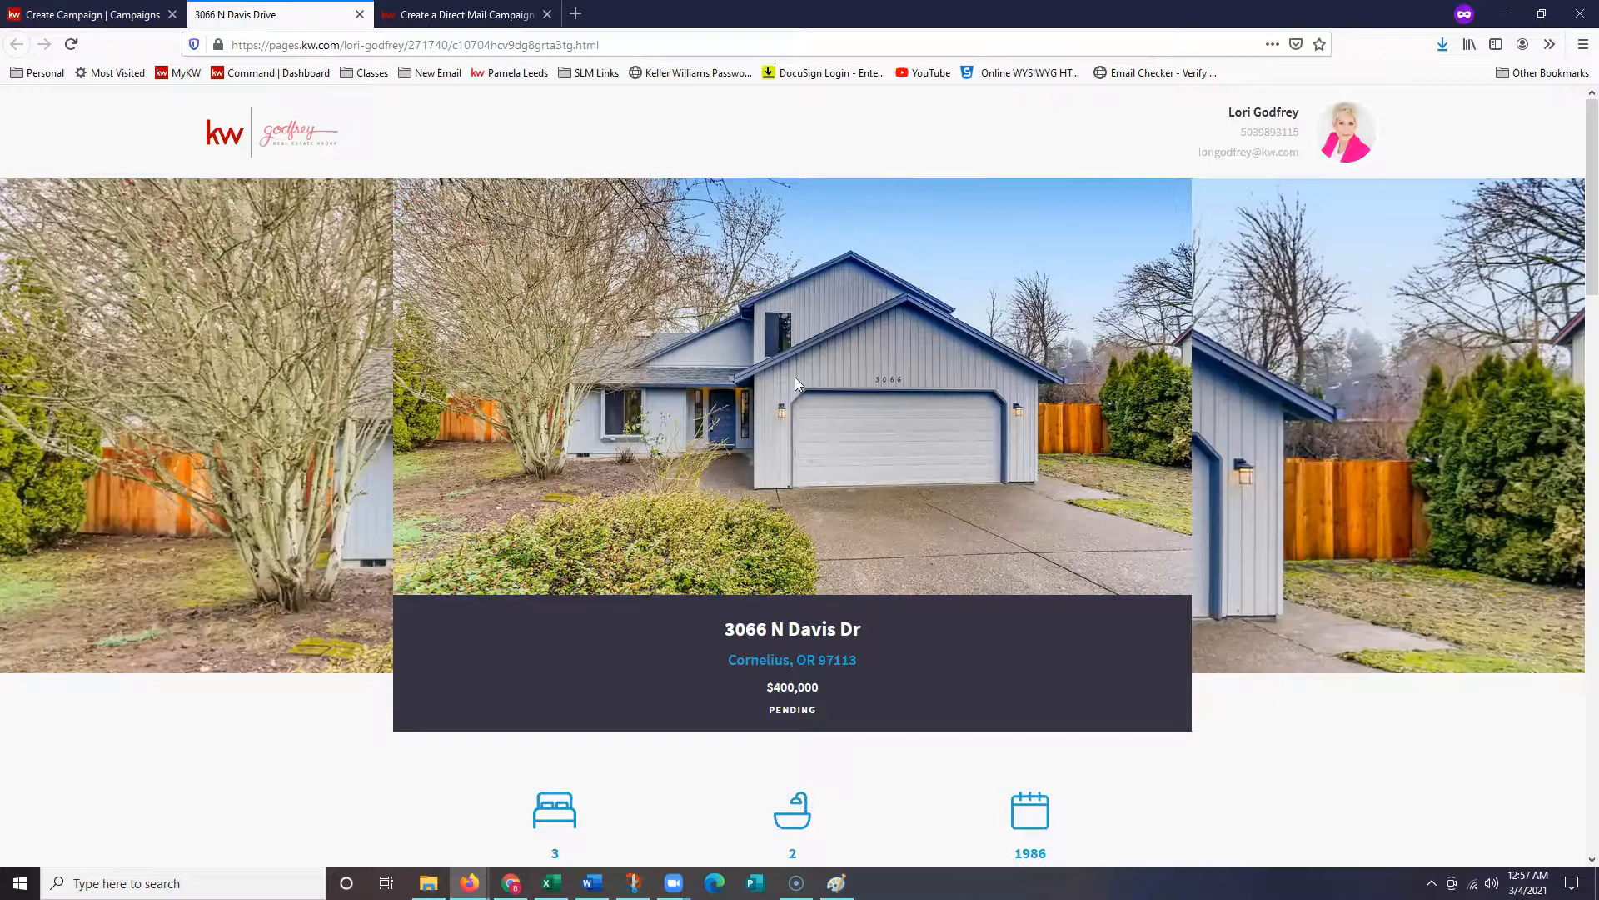
scroll(796, 375, down, 2)
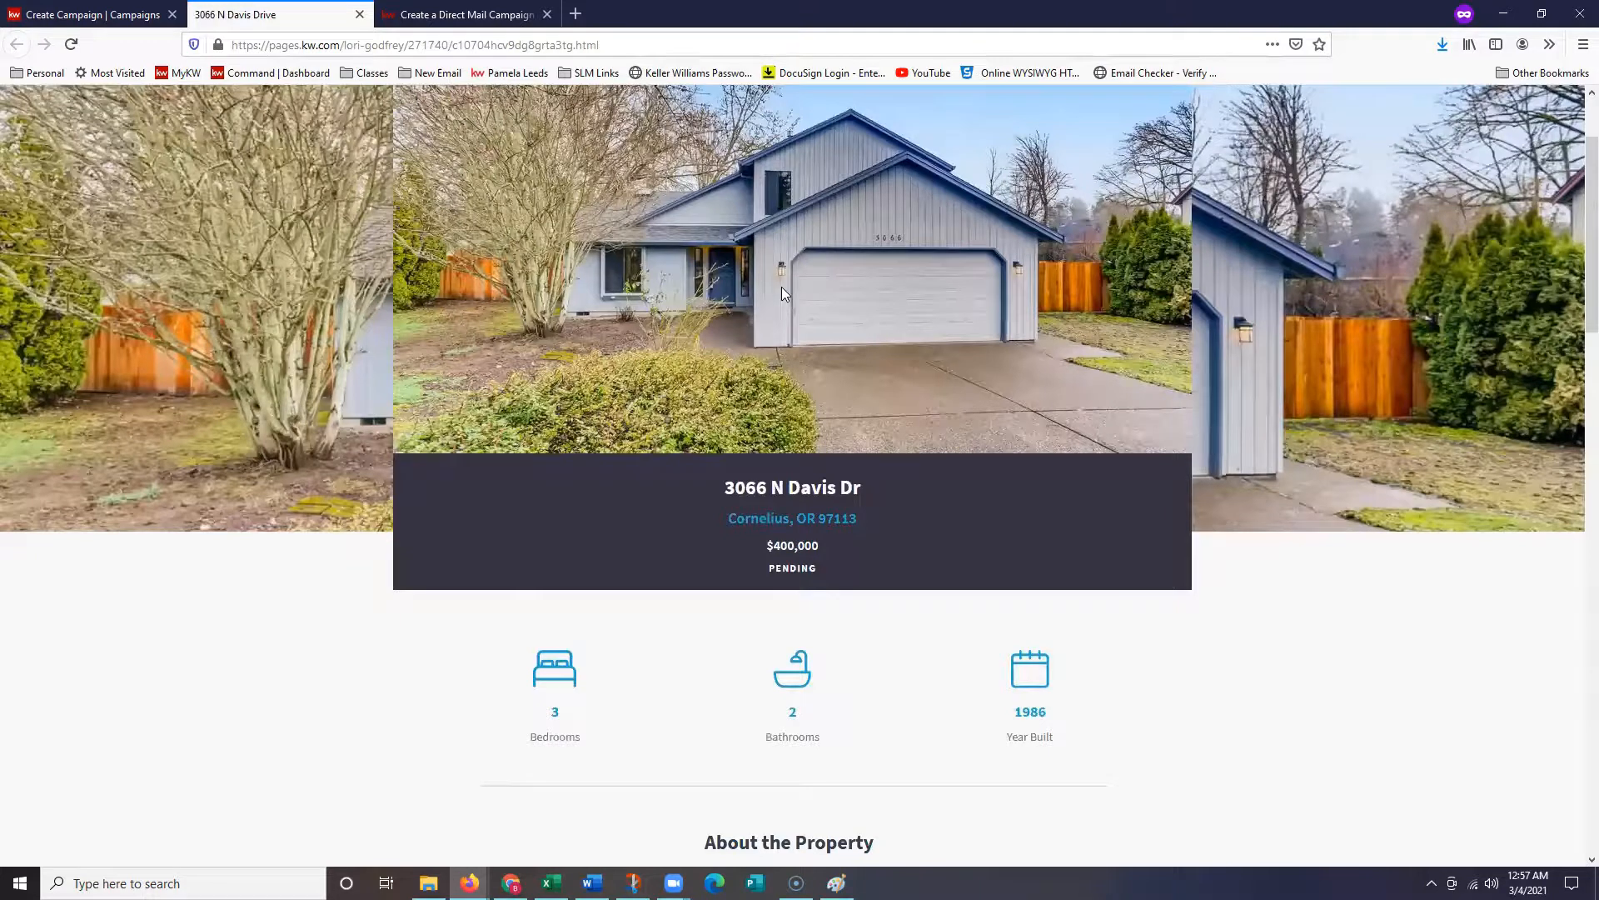
click(92, 12)
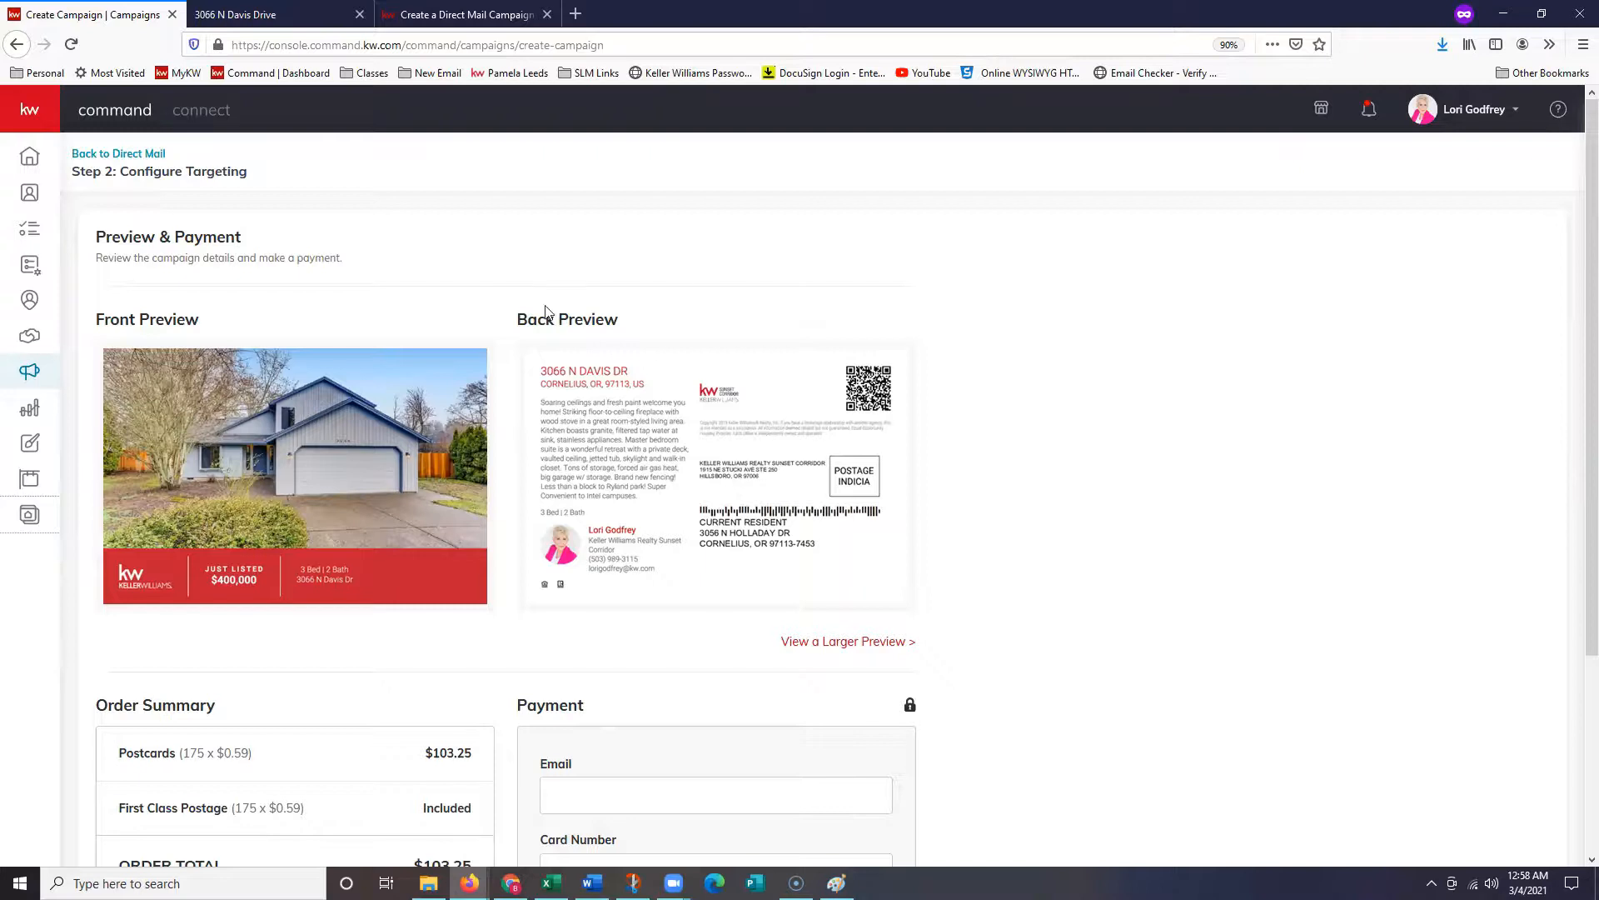
- Review the $103.25 Order Summary and blank payment form, then switch to the direct mail help article
scroll(707, 597, down, 3)
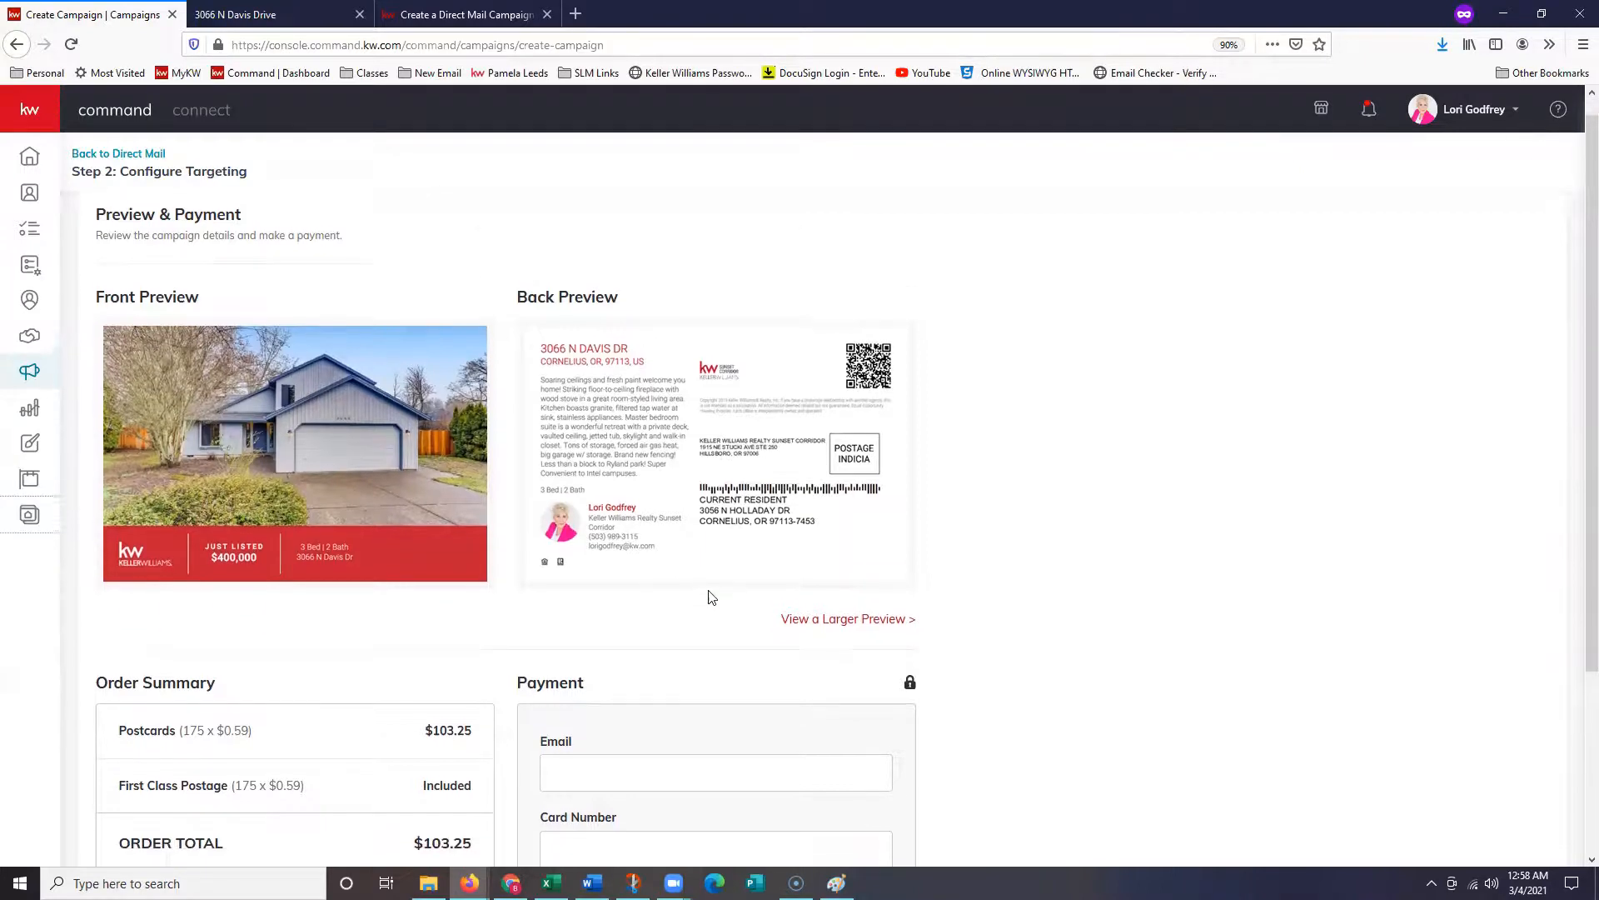
scroll(733, 533, down, 3)
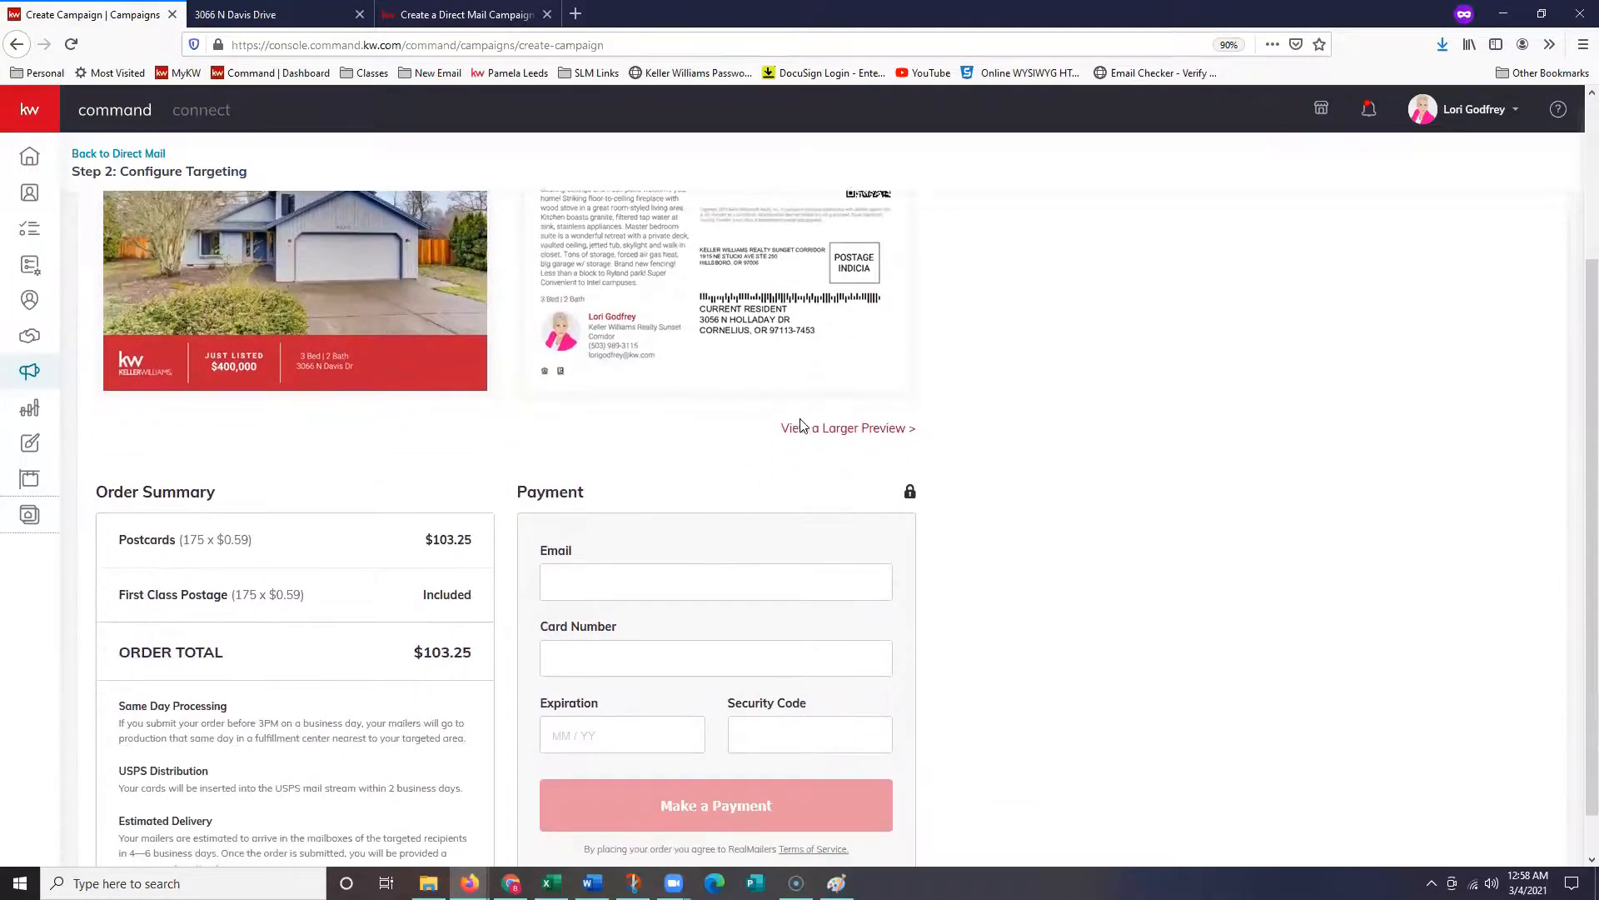
scroll(797, 428, up, 4)
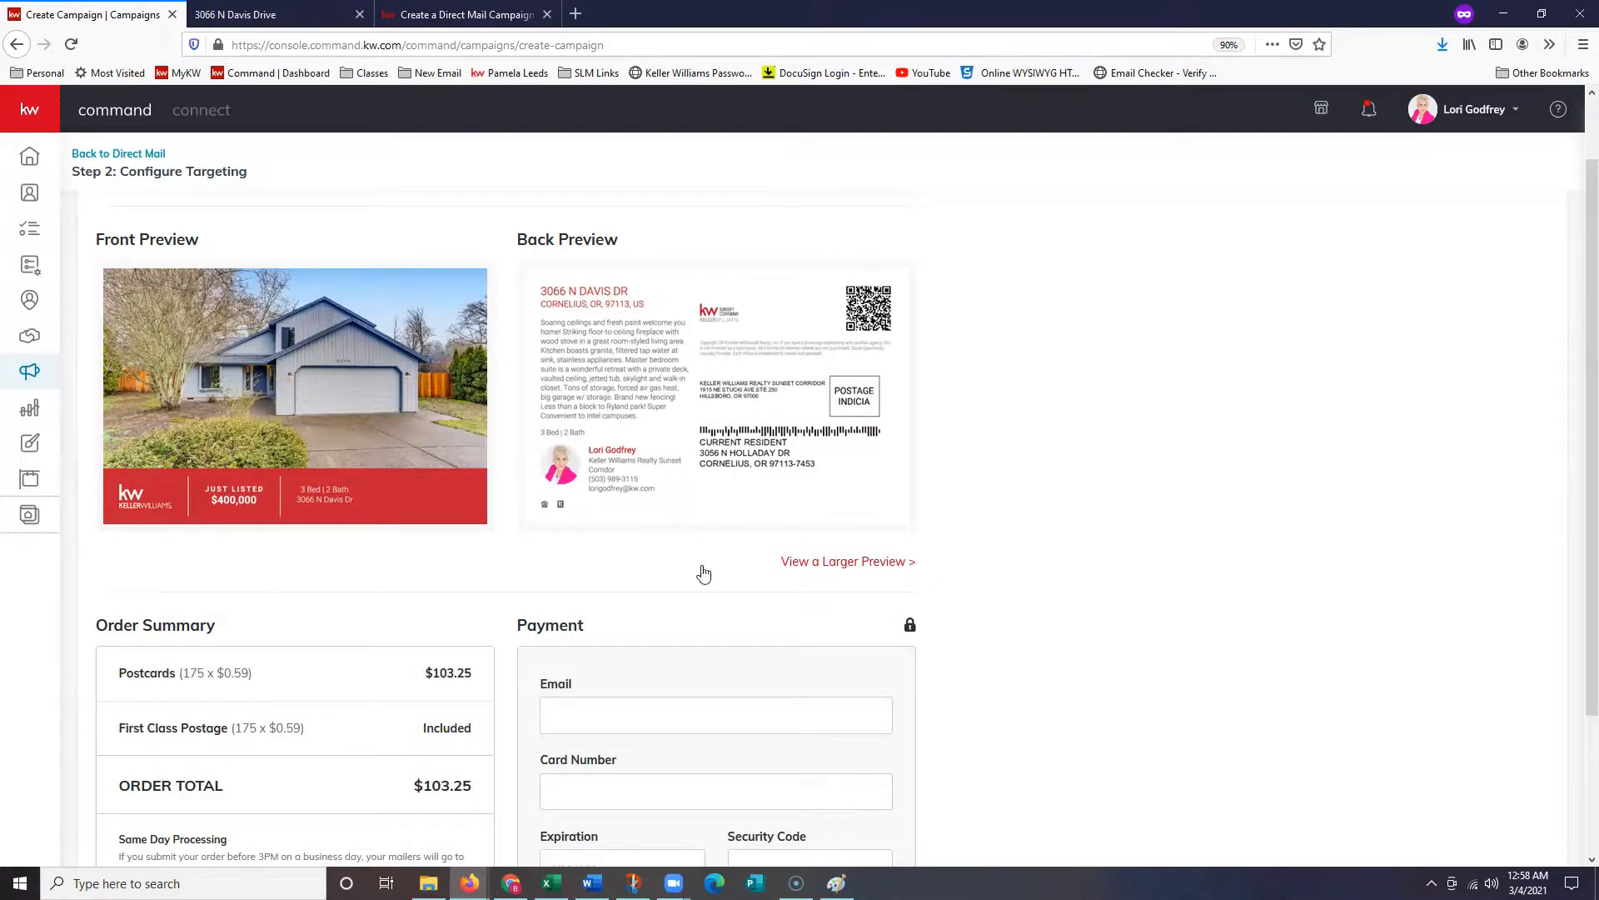
scroll(707, 562, down, 2)
scroll(721, 513, down, 1)
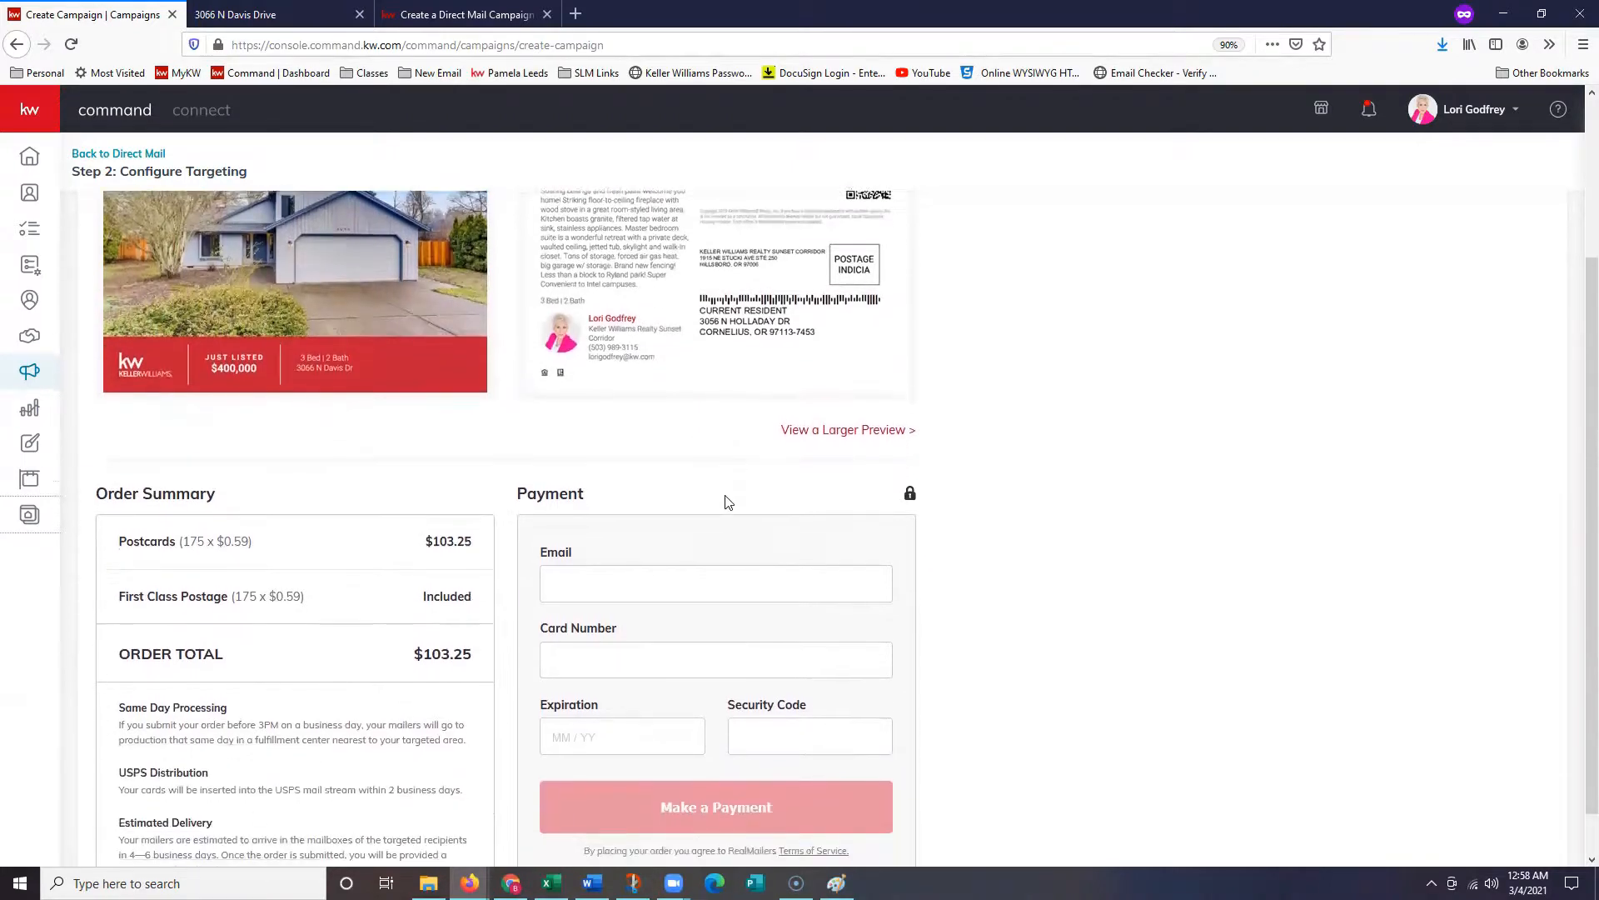
scroll(721, 500, down, 1)
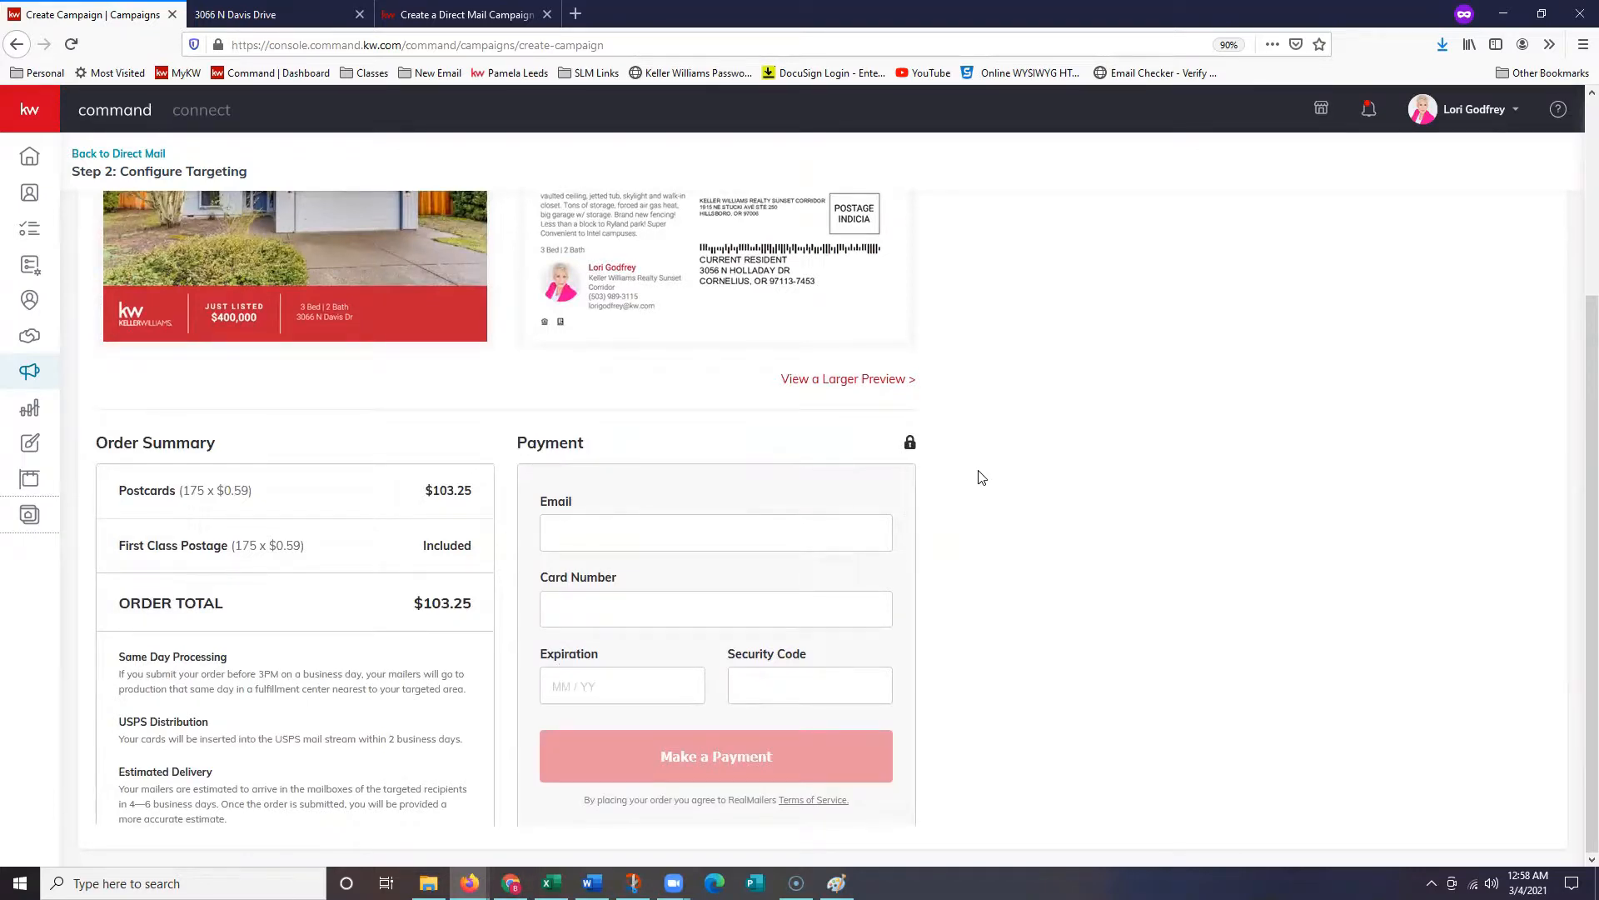
click(446, 10)
- Read the article's RealMailers payment and Direct Mail steps, then go back to the campaign's payment page
scroll(863, 441, down, 3)
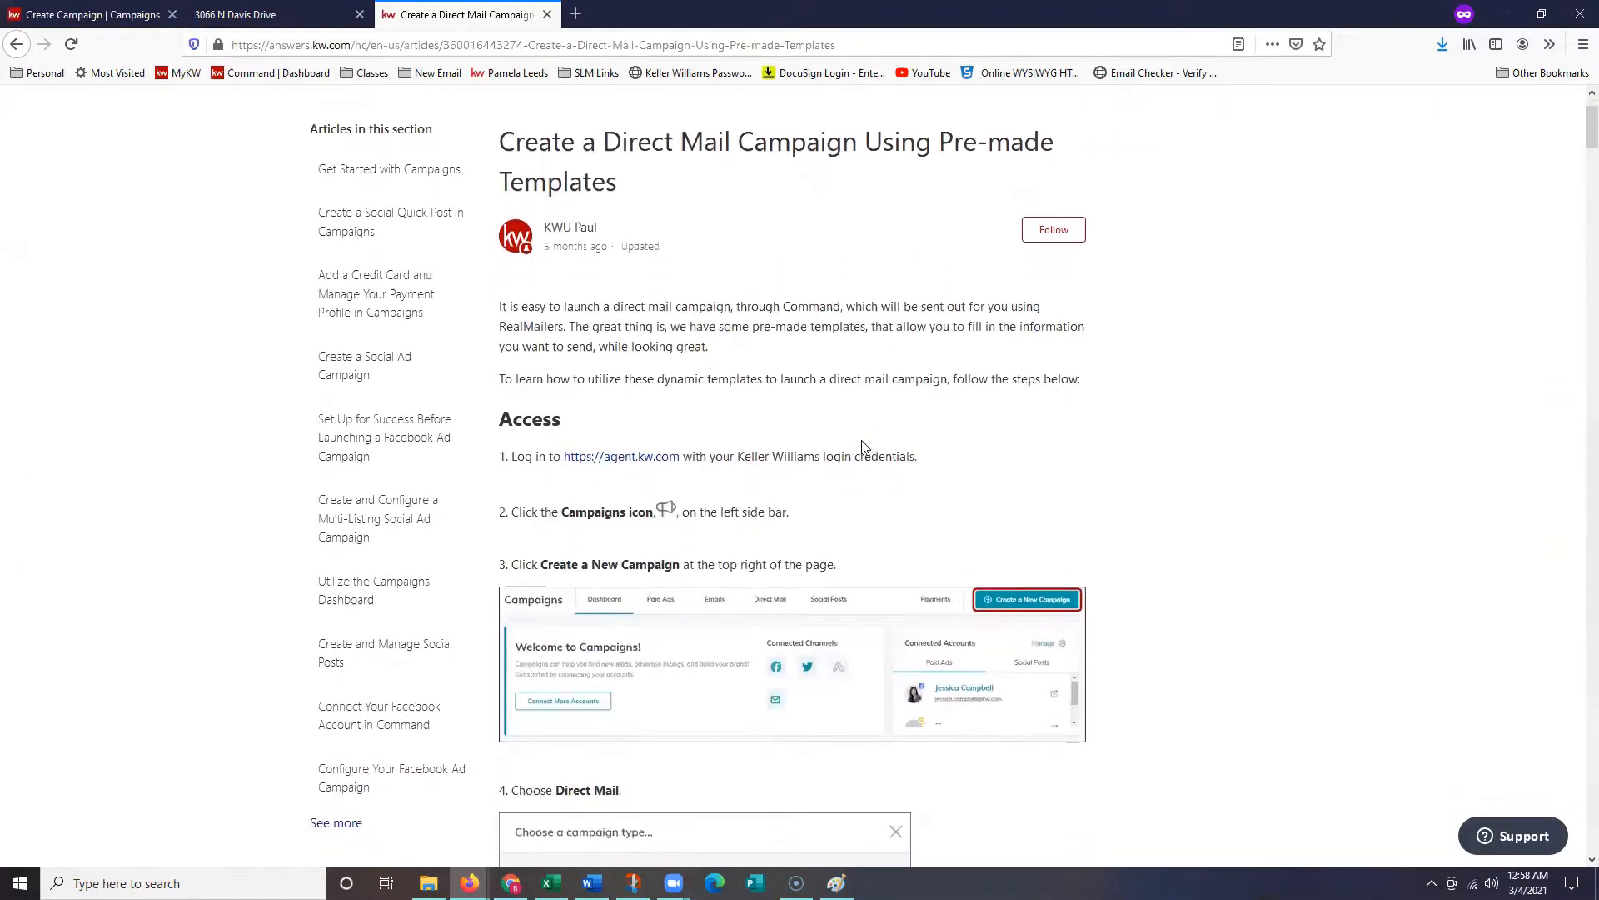
middle_click(904, 285)
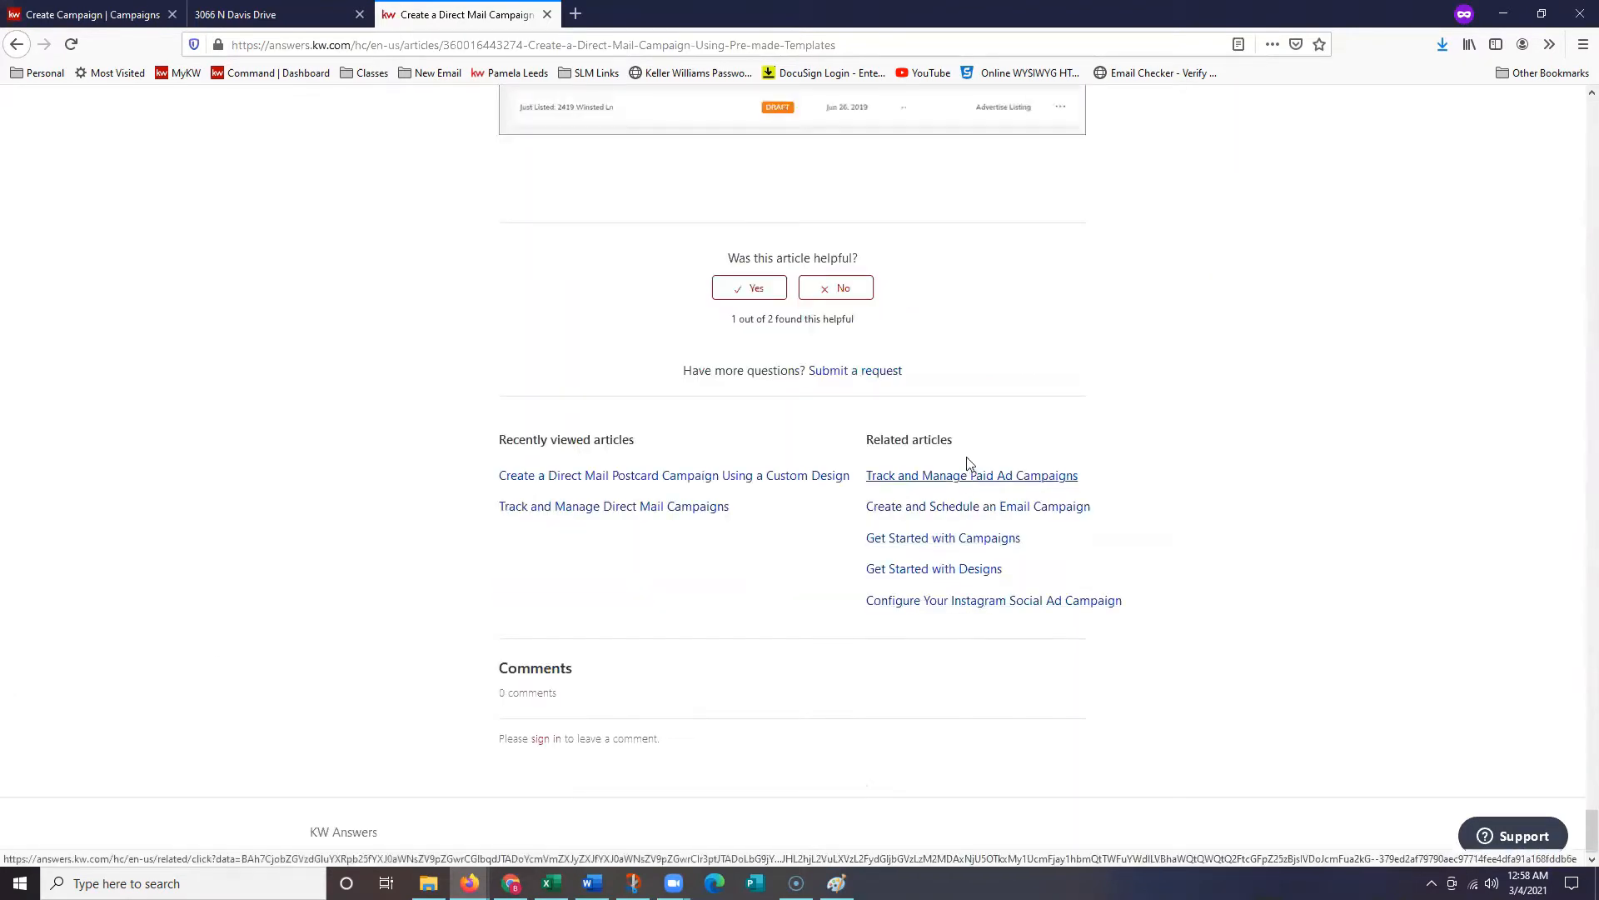
scroll(988, 412, up, 3)
scroll(988, 412, up, 7)
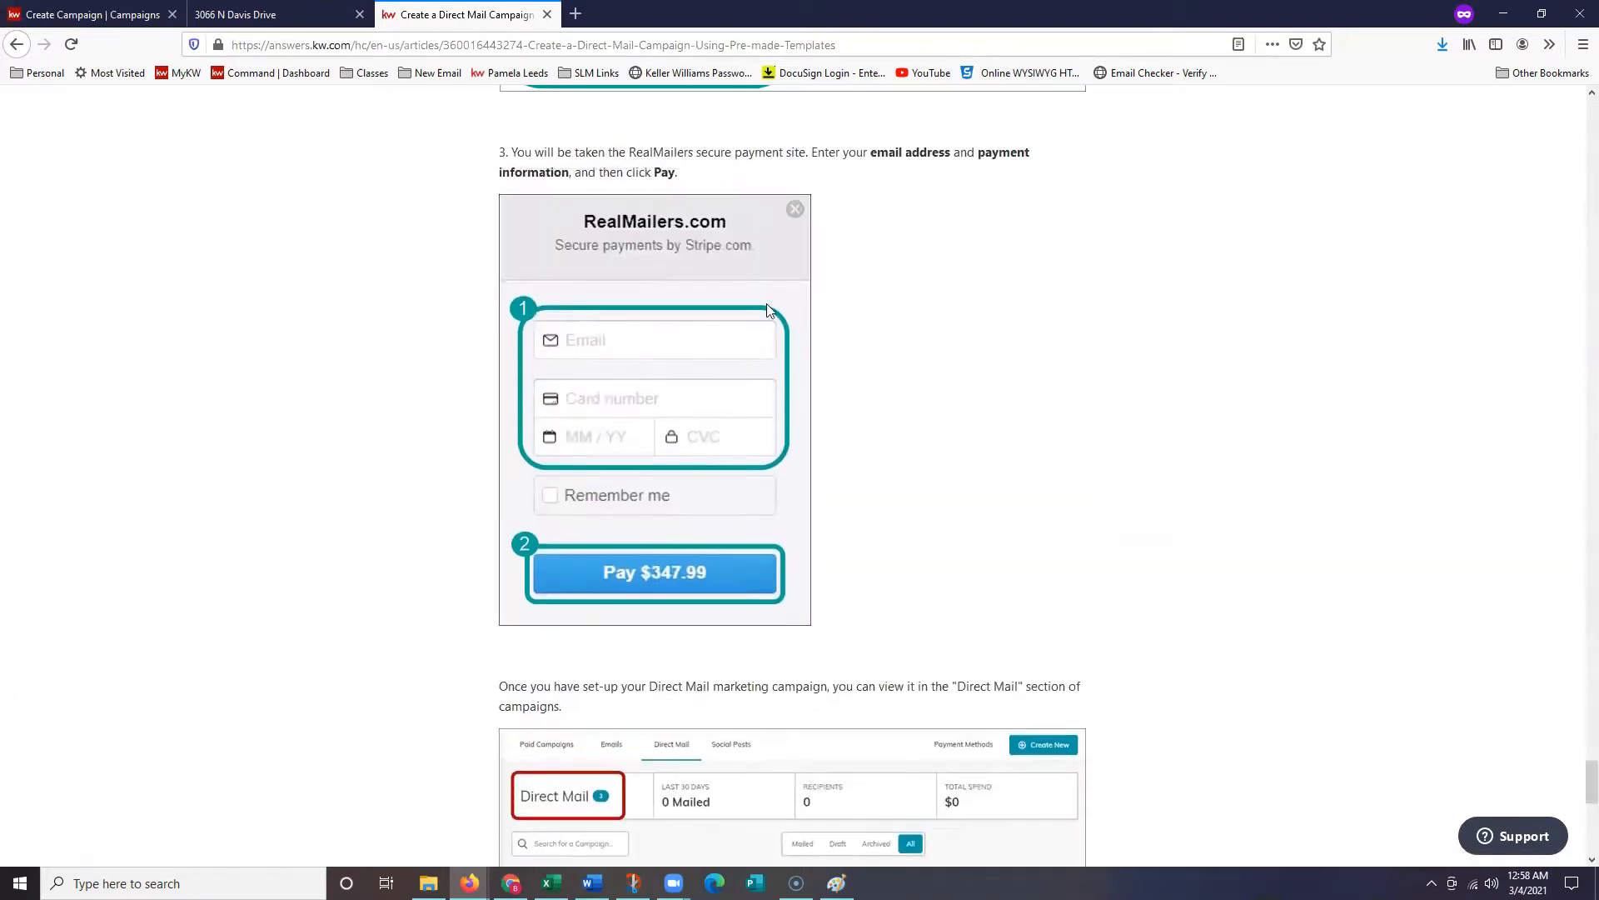
scroll(777, 556, down, 3)
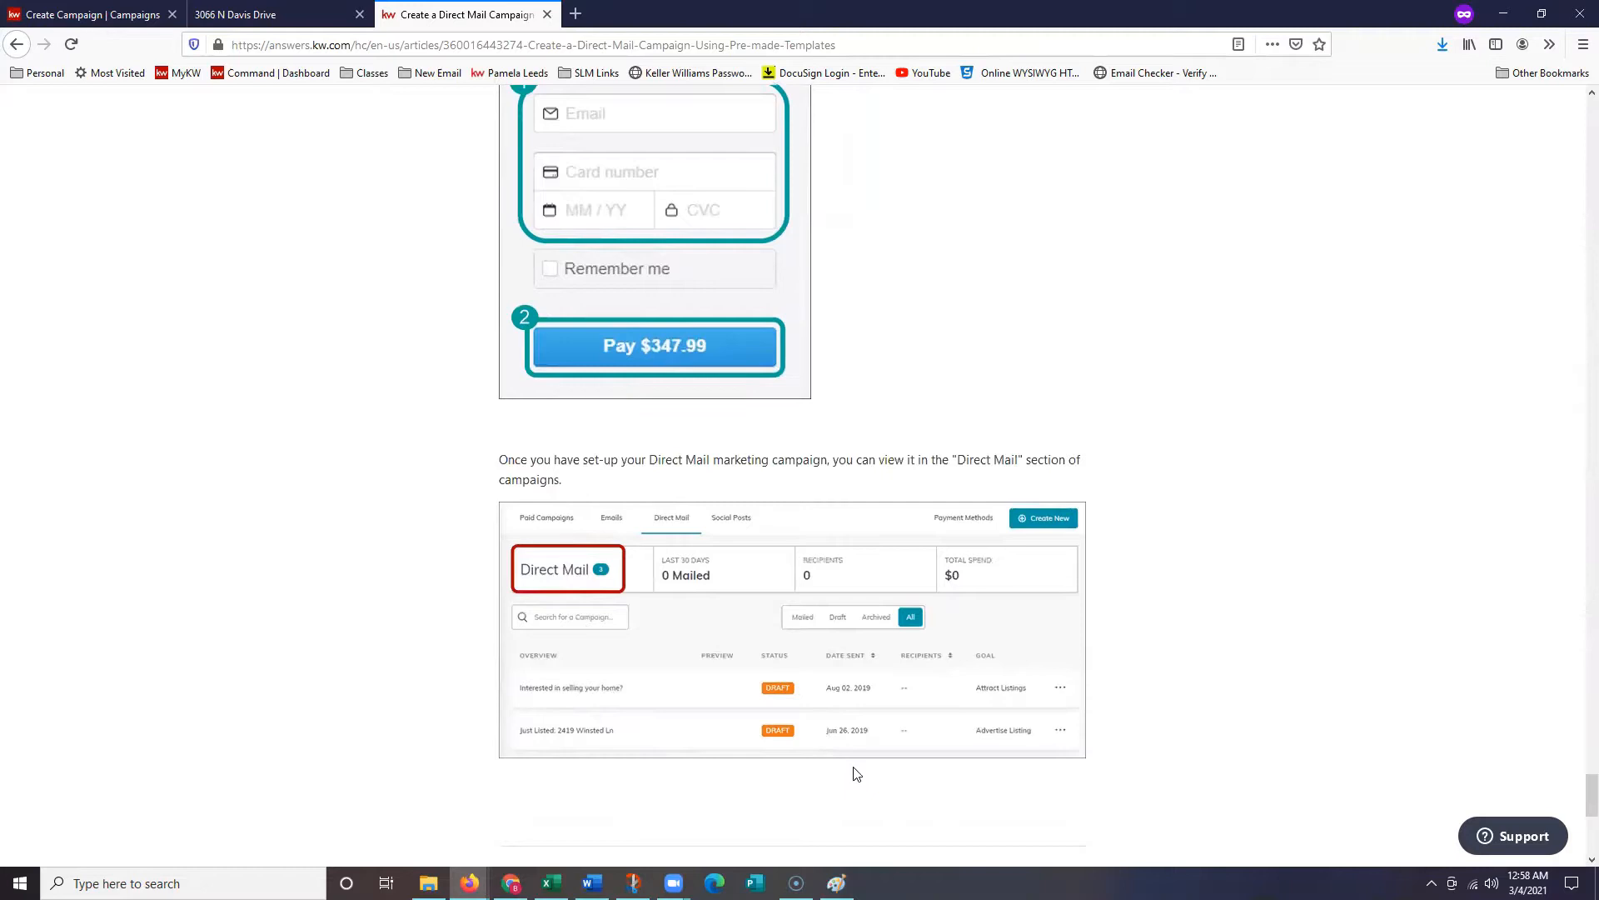
scroll(859, 752, down, 1)
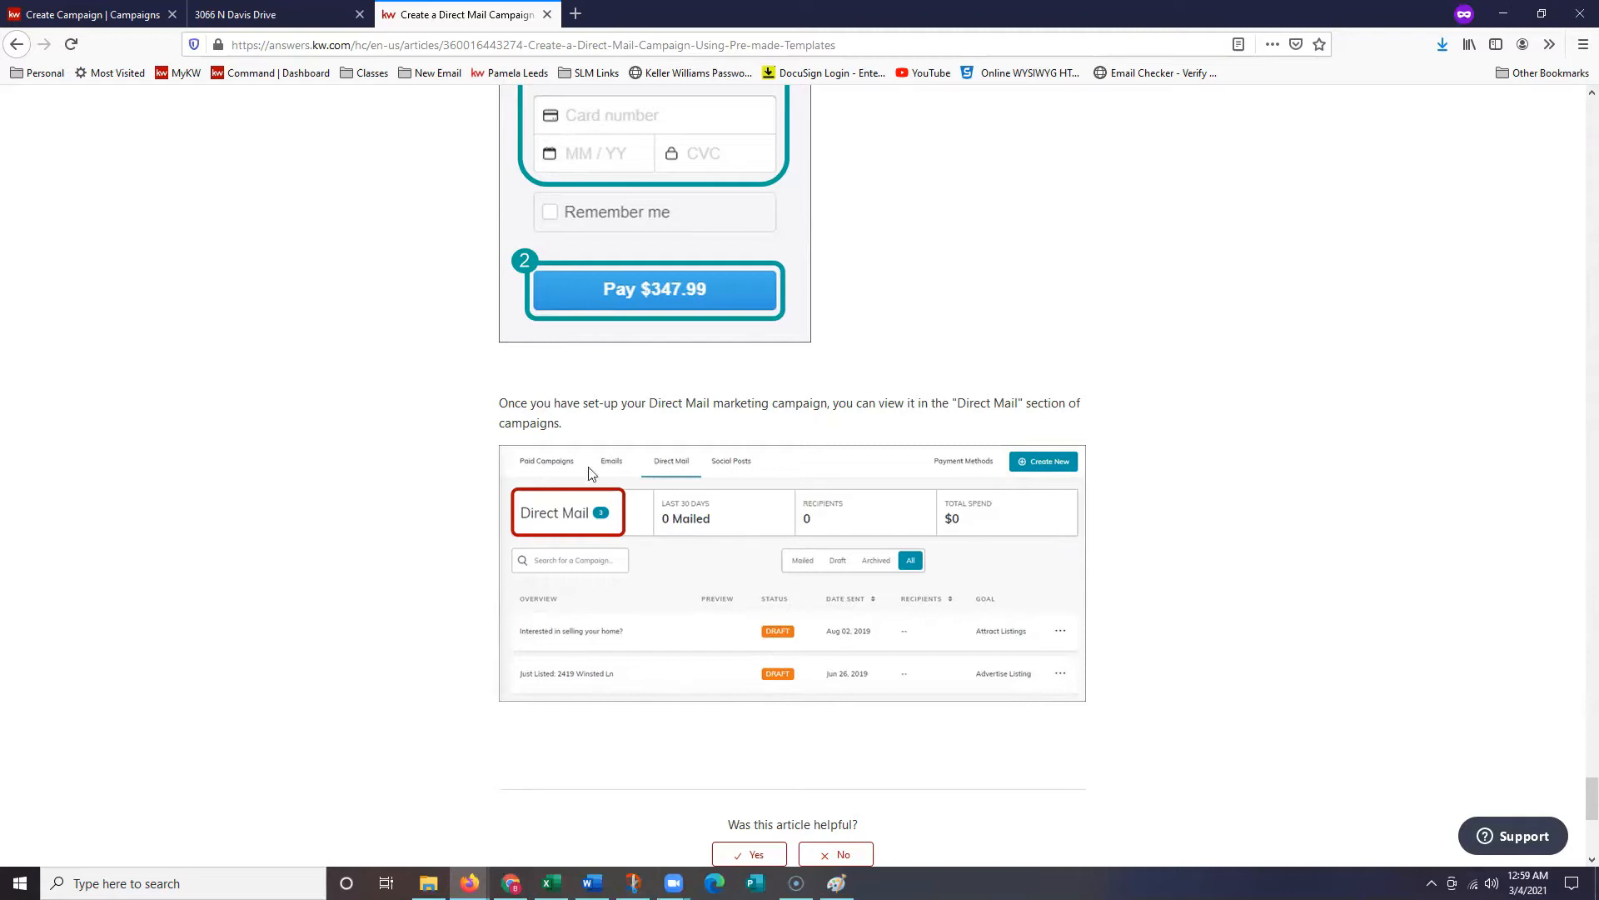
click(119, 12)
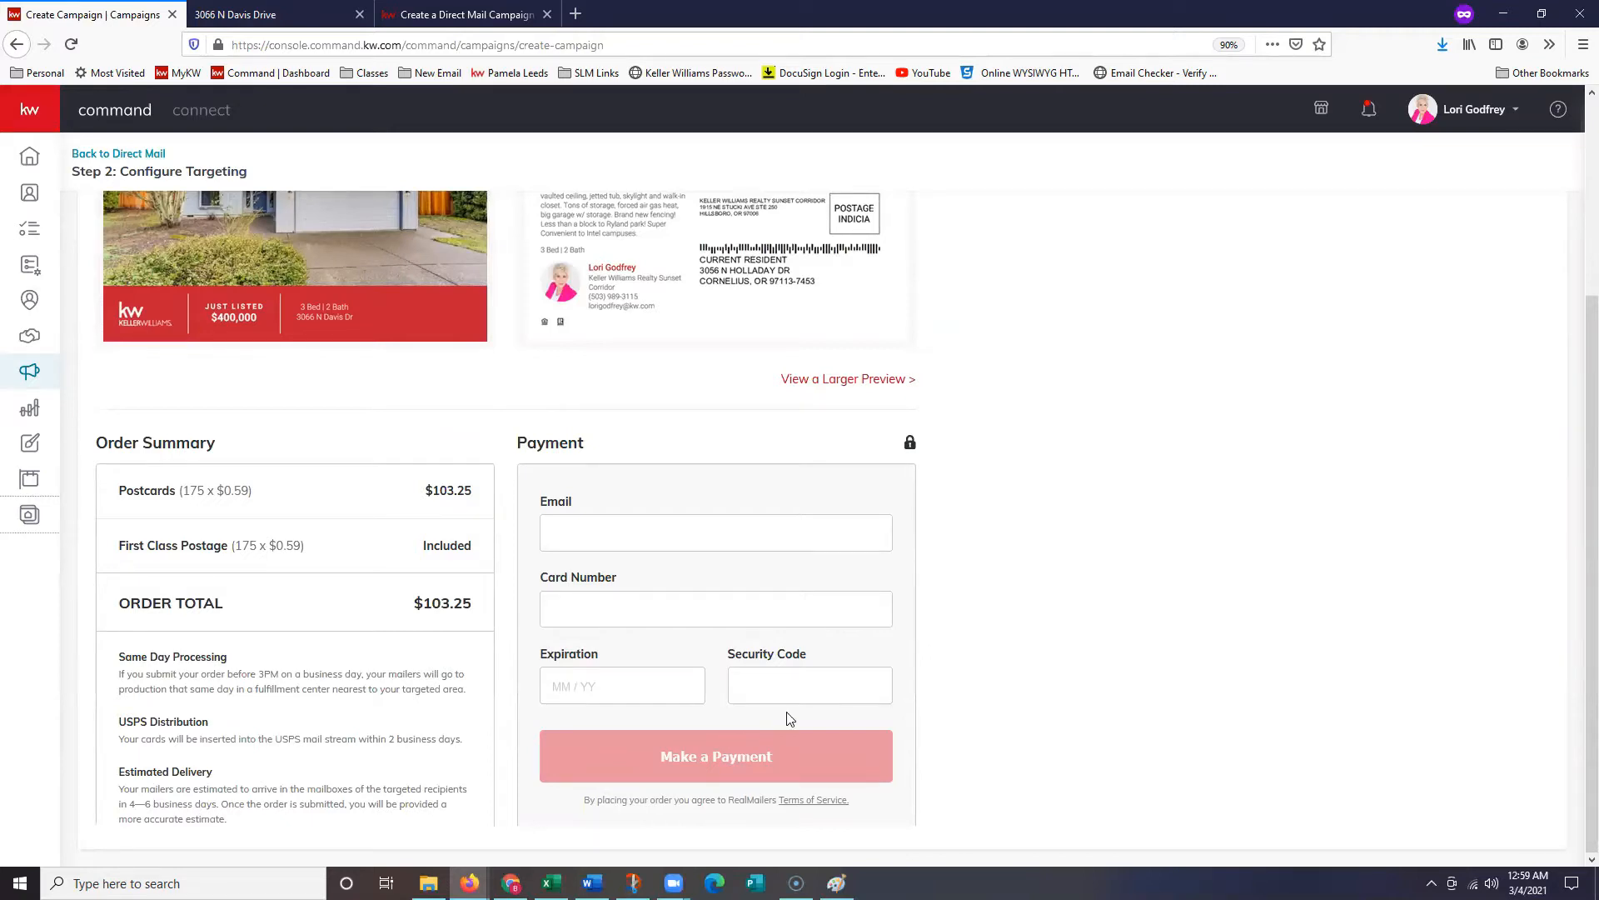
click(124, 158)
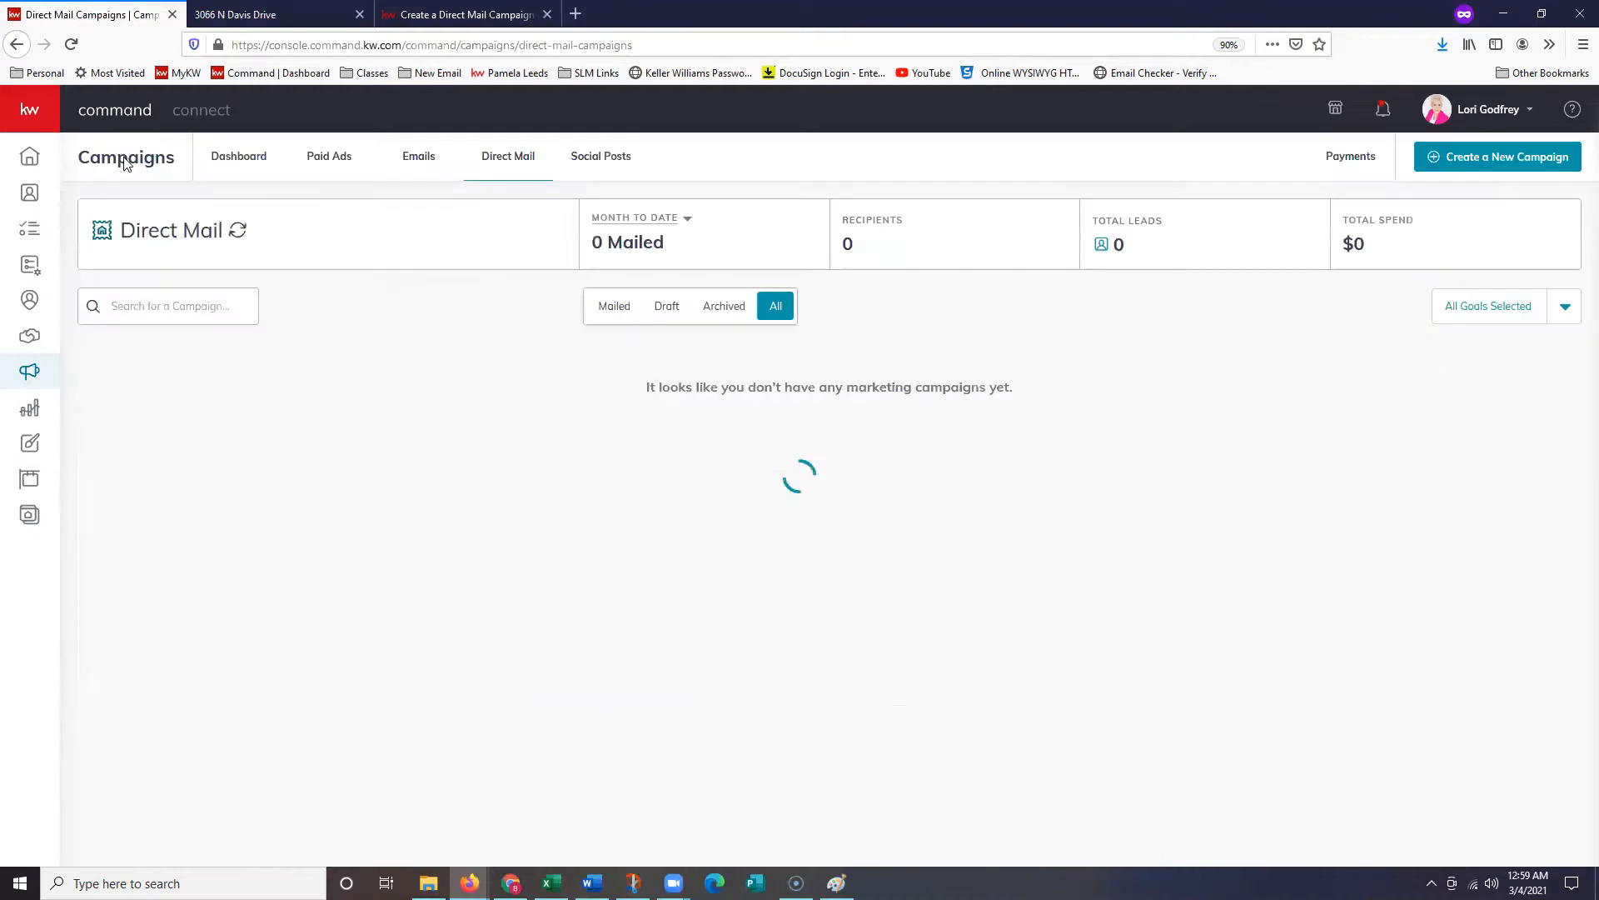